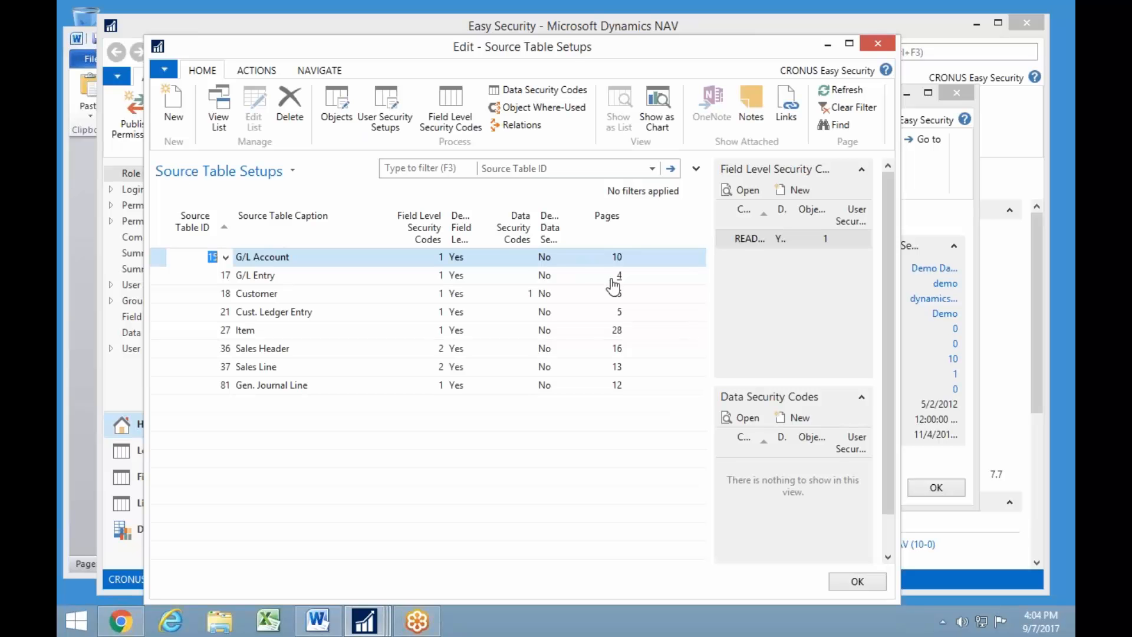
# - Close the Source Table Setups and Field Level and Data Security Setup pages and switch the company to CRONUS North America
pyautogui.press('Escape')
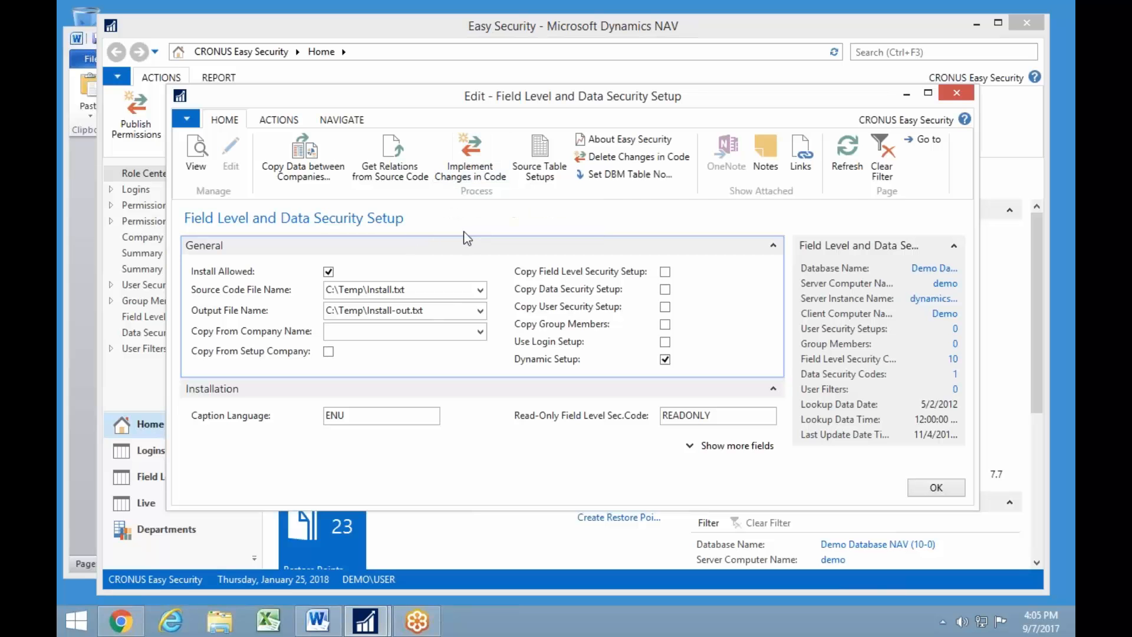
pyautogui.press('Escape')
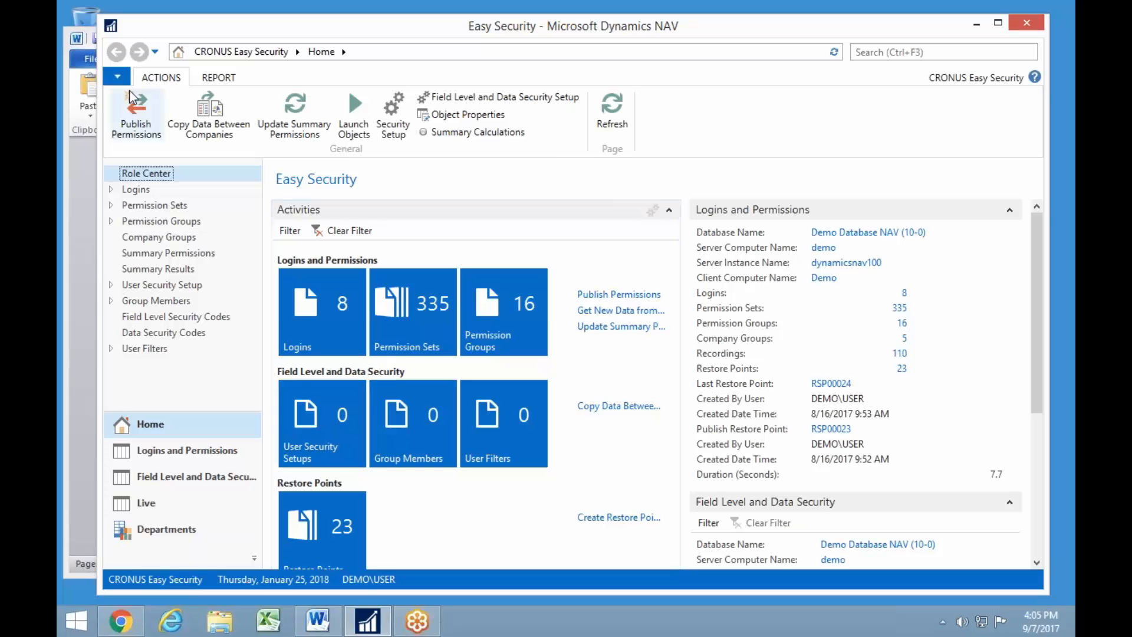
pyautogui.click(116, 80)
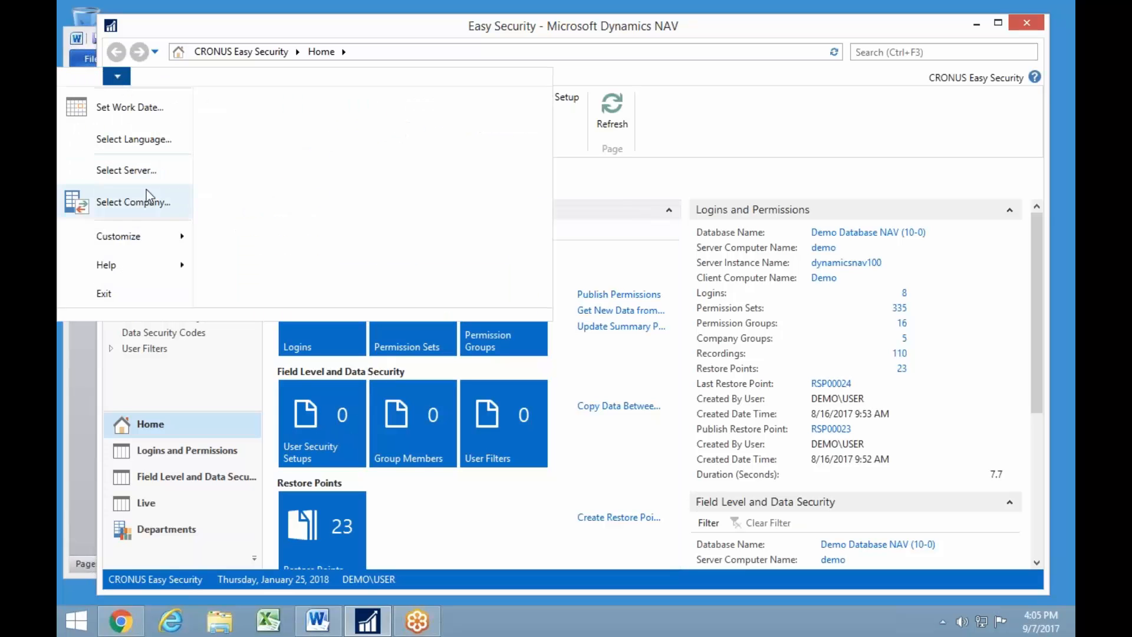
pyautogui.click(142, 208)
pyautogui.click(346, 154)
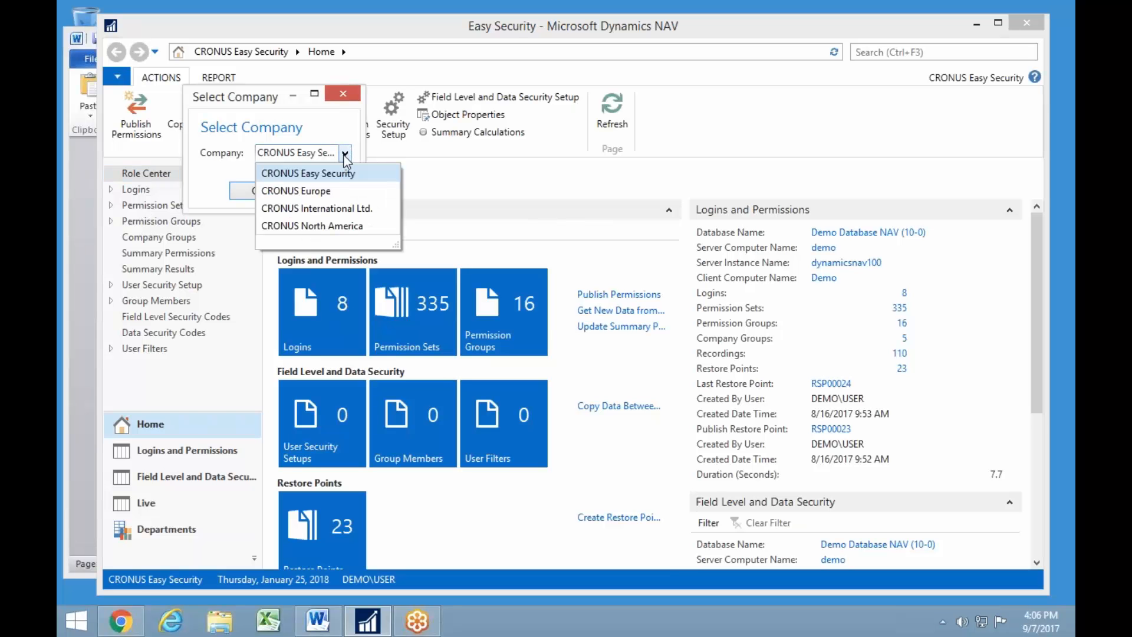
pyautogui.click(310, 227)
pyautogui.click(262, 192)
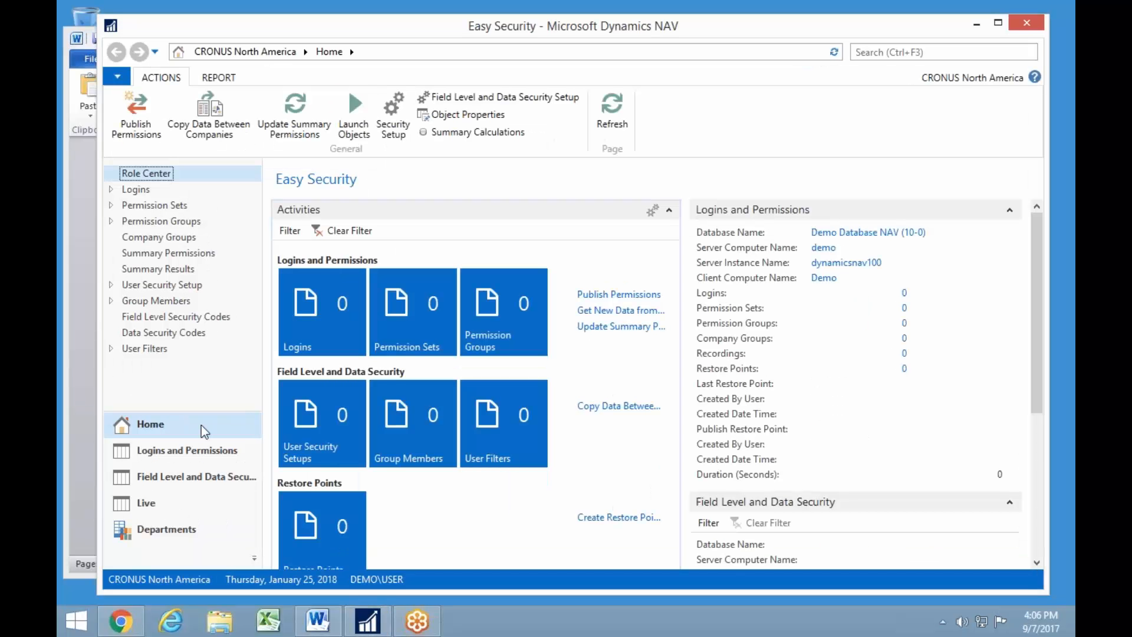
# - Open the Field Level and Data Security Setup page from the Easy Security department
pyautogui.click(142, 529)
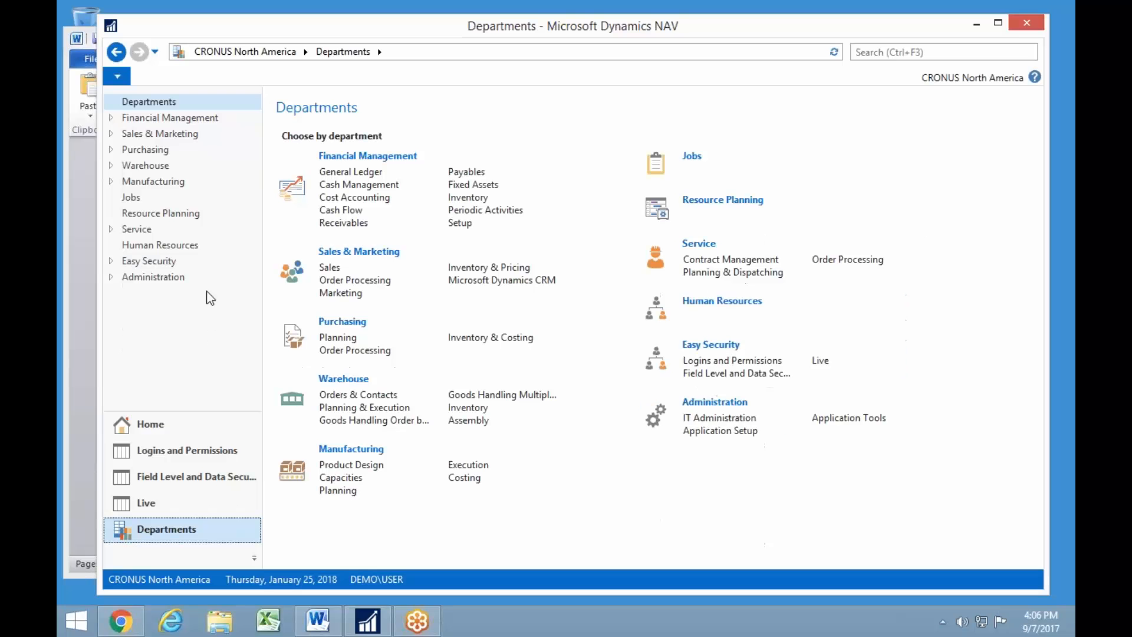
pyautogui.click(147, 261)
pyautogui.click(165, 294)
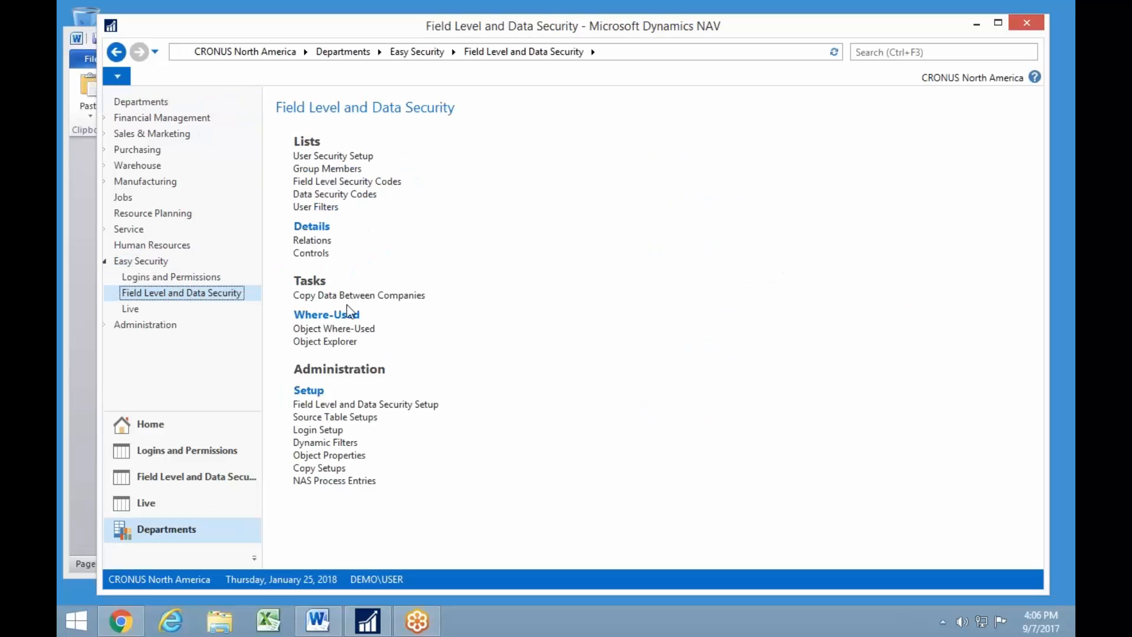
pyautogui.click(341, 406)
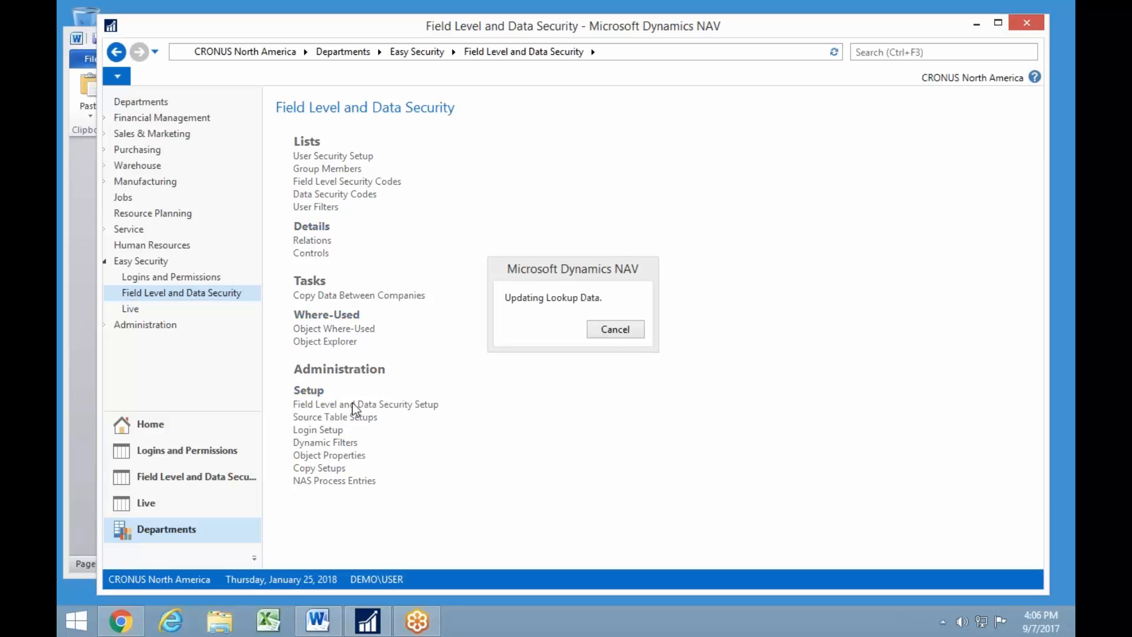
# - Set Copy From Company Name to CRONUS Easy Security and enable Copy From Setup Company, Copy Field Level Security Setup and Copy Data Security Setup
pyautogui.click(480, 333)
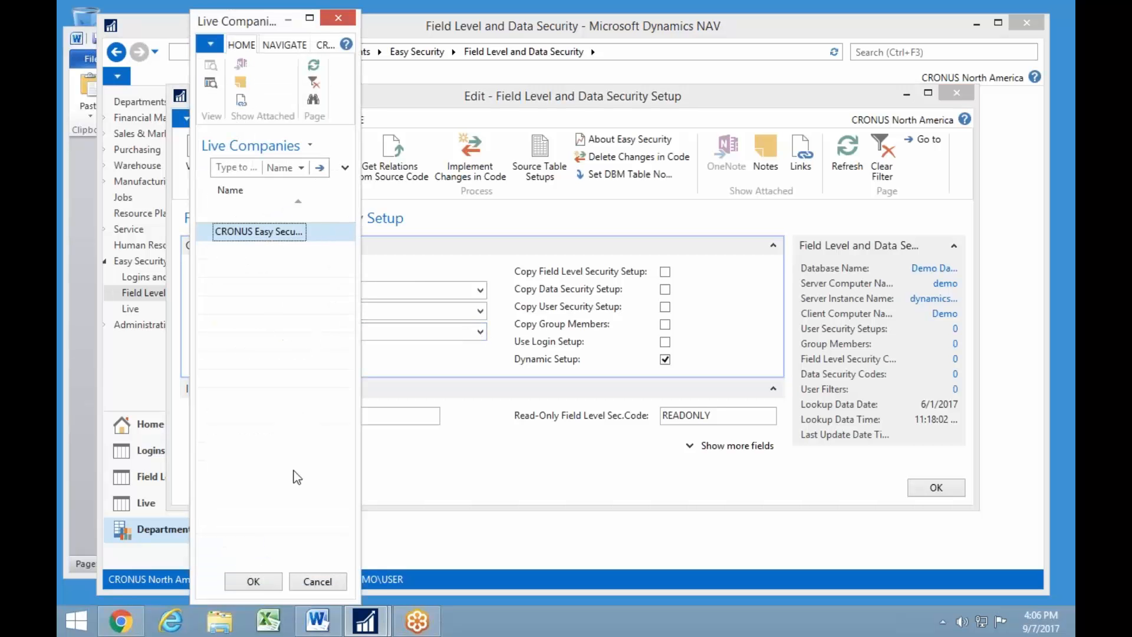
pyautogui.click(253, 582)
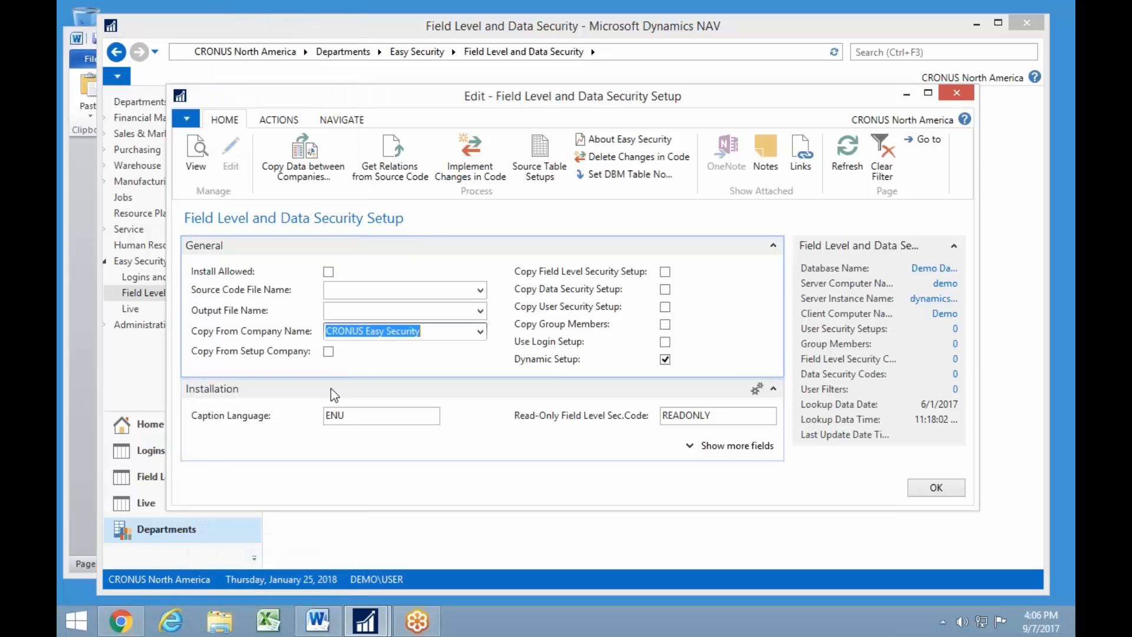
pyautogui.click(328, 352)
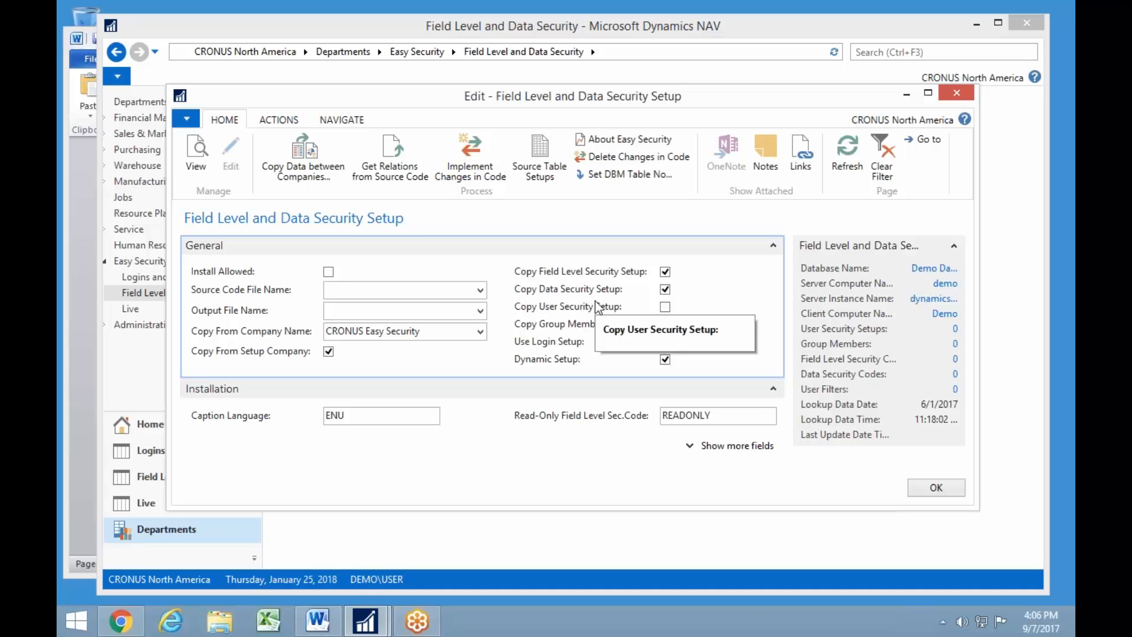
# - Copy the security data between companies, close the setup page and open the Field Level Security Codes list to check the copied codes
pyautogui.click(306, 165)
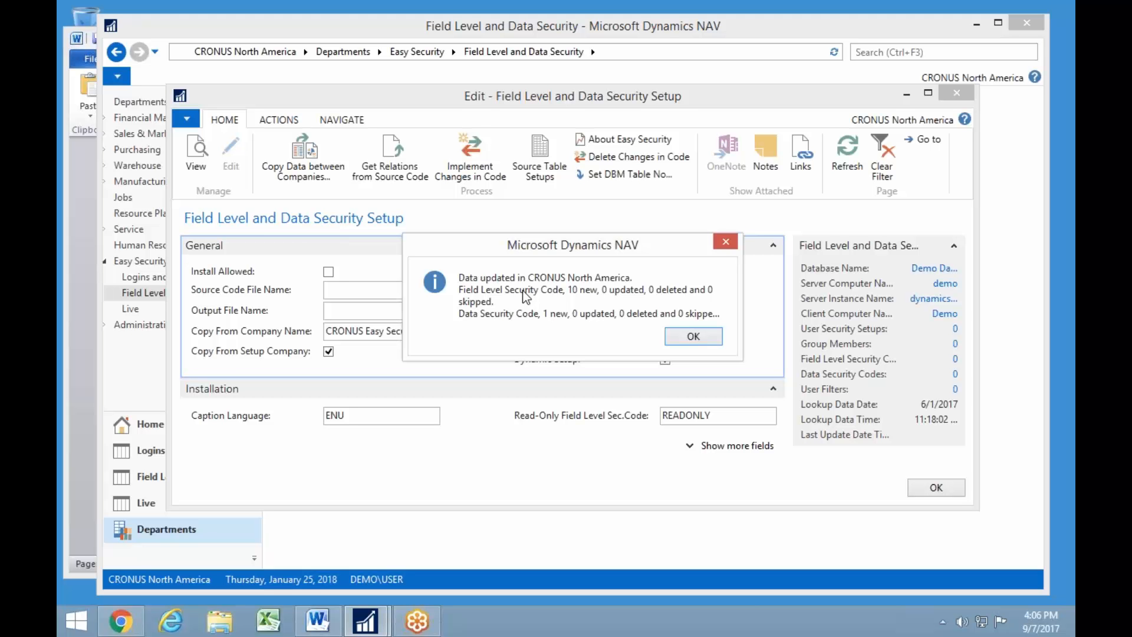
pyautogui.press('Return')
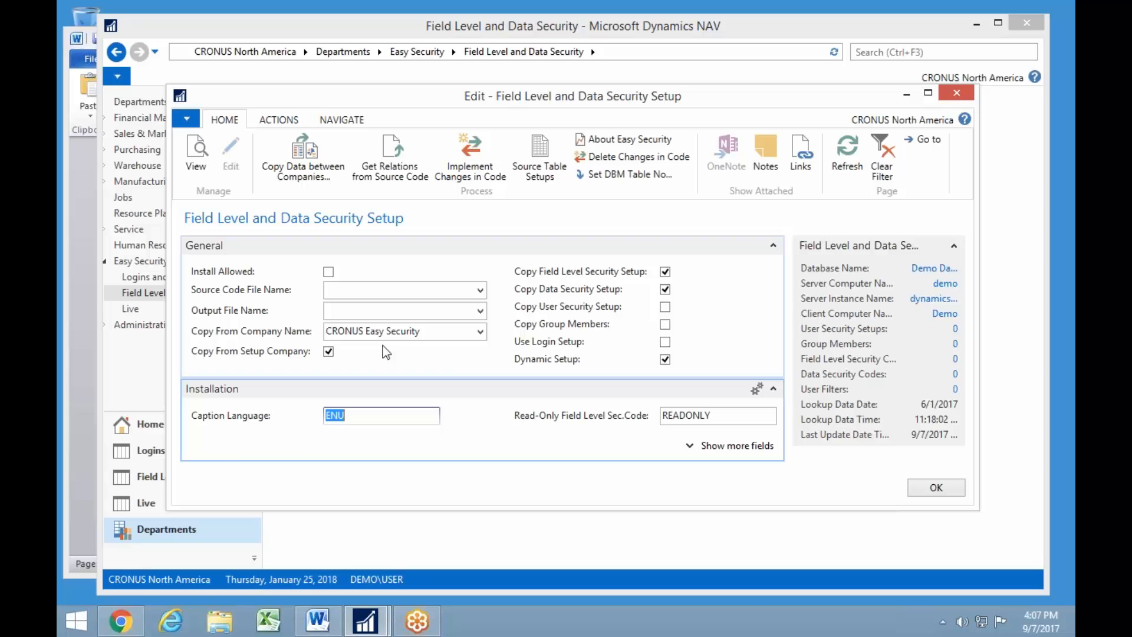
pyautogui.press('Escape')
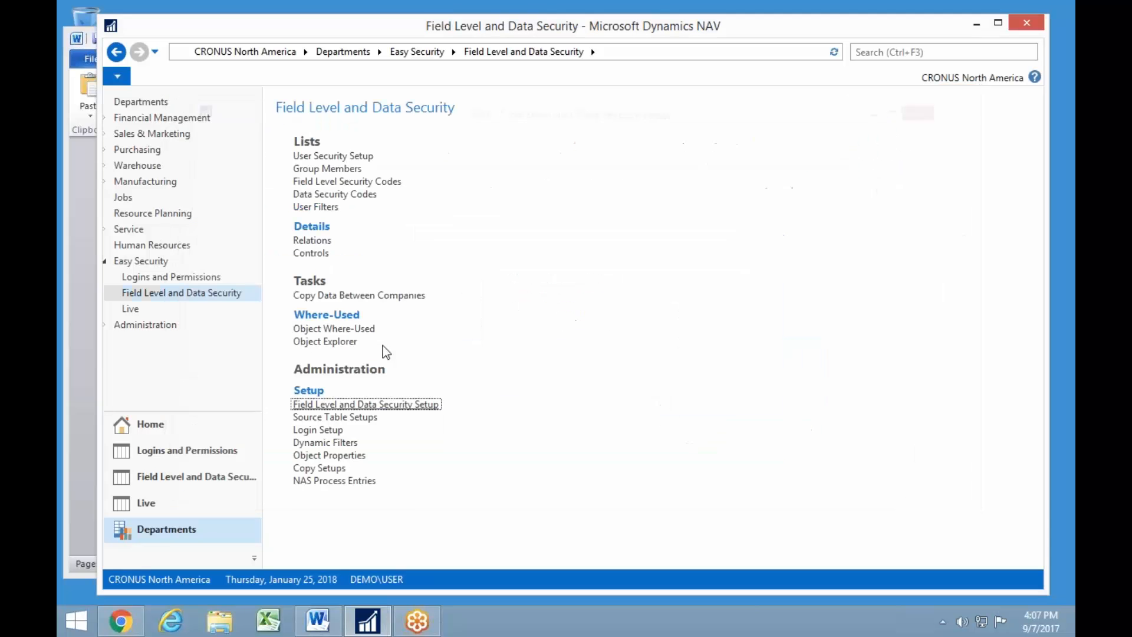
pyautogui.click(331, 182)
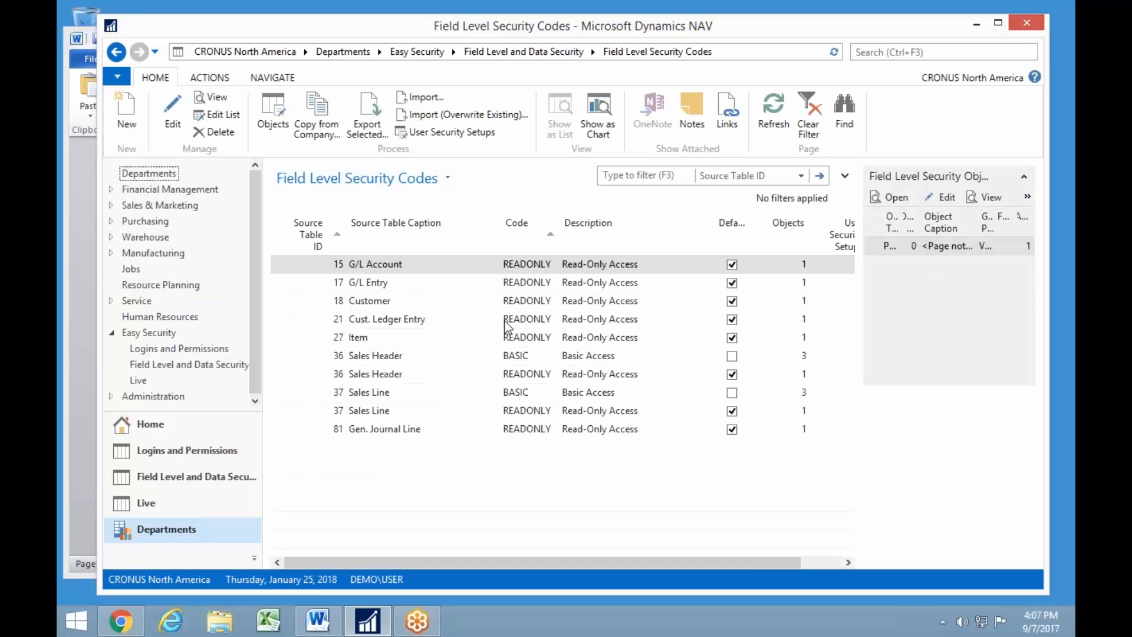
# - Open the card of The Cannon Group PLC from the customer list in the Sales department
pyautogui.click(180, 352)
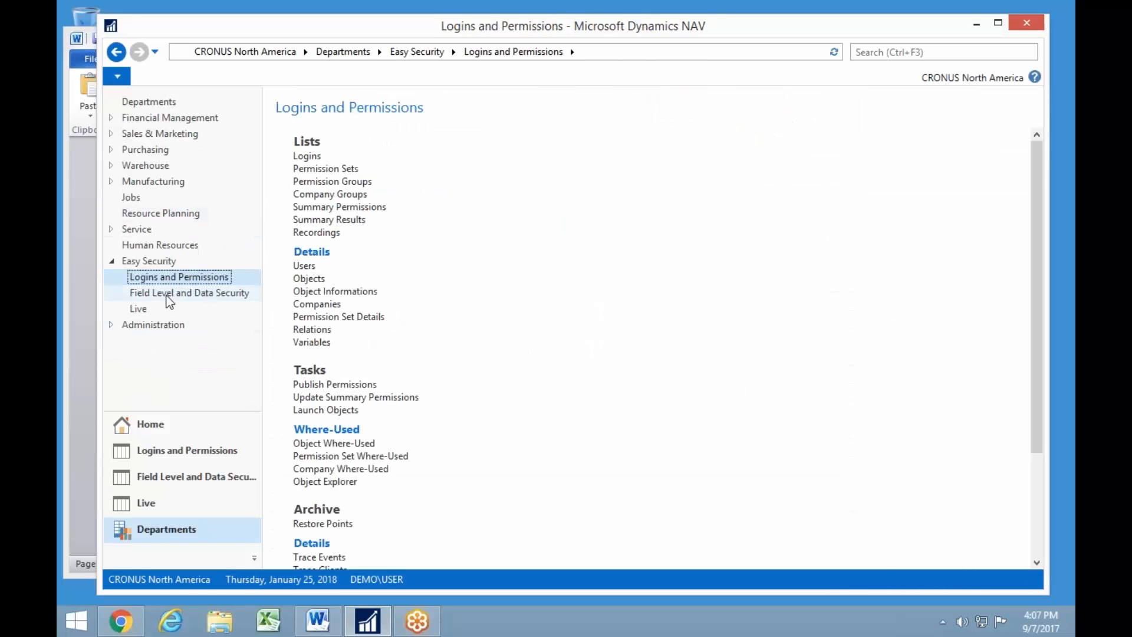
pyautogui.click(160, 134)
pyautogui.click(332, 157)
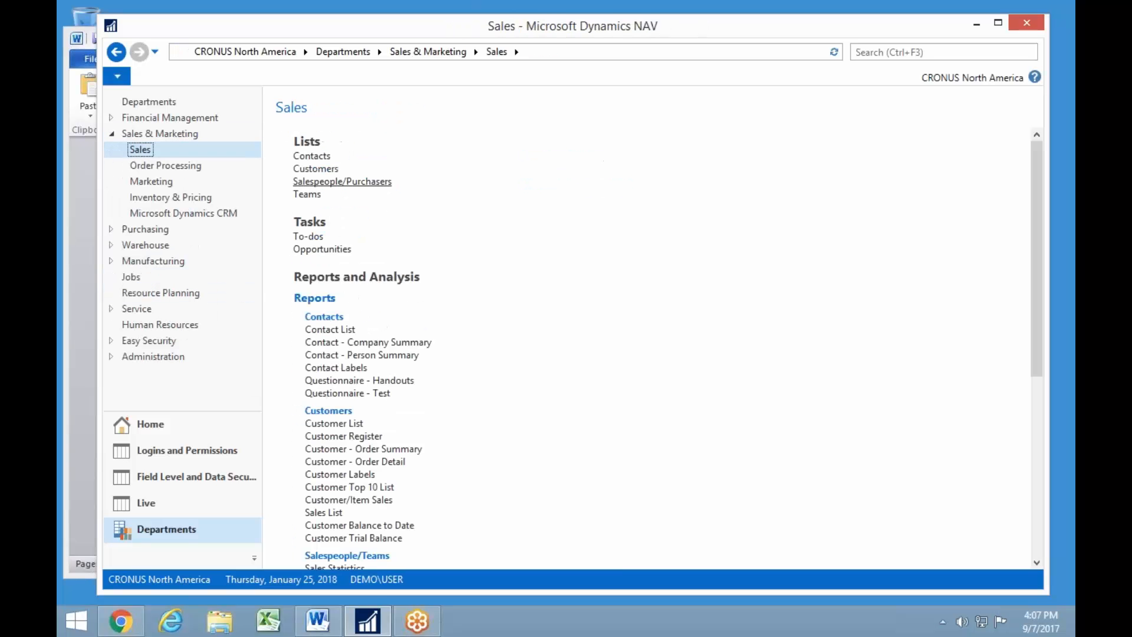
pyautogui.click(311, 172)
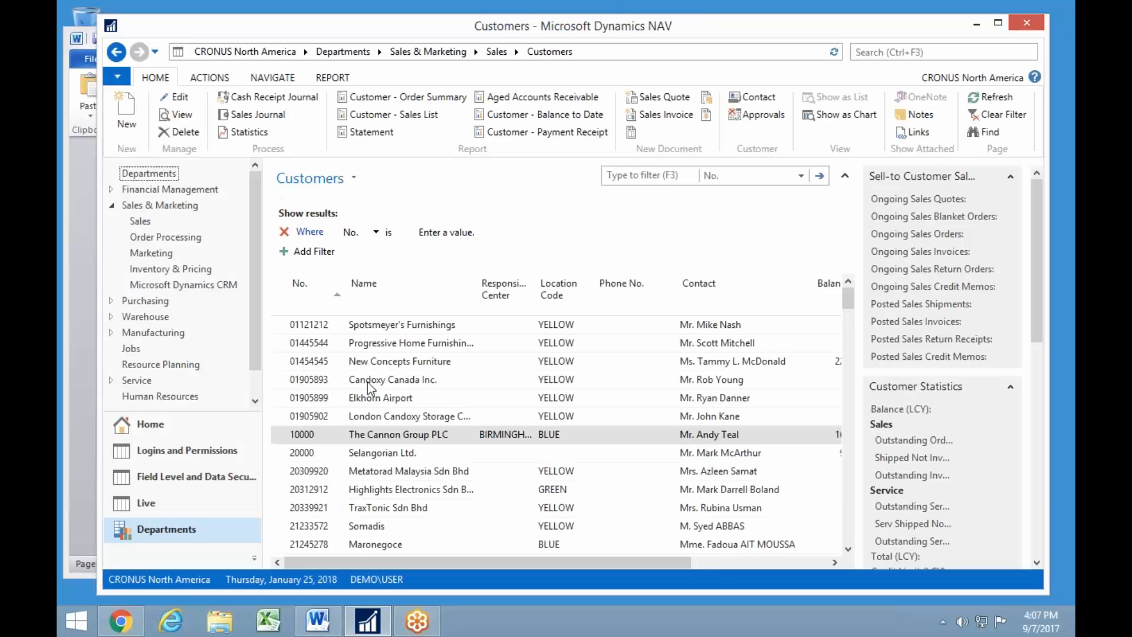
pyautogui.click(316, 440)
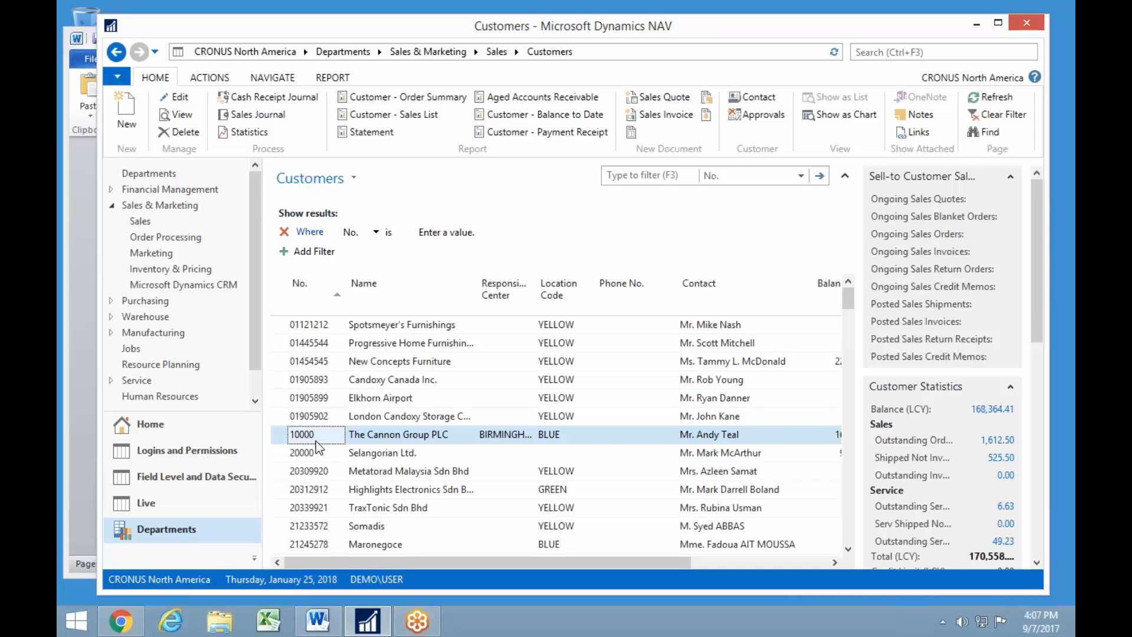
pyautogui.doubleClick(316, 440)
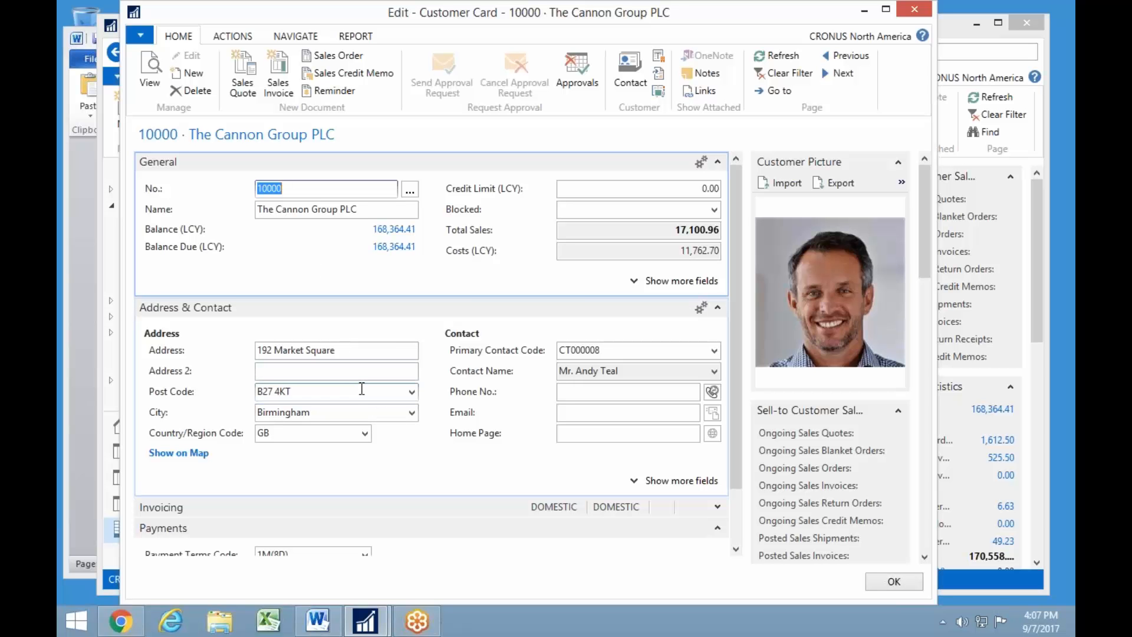
# - Examine which fields and actions can be used on The Cannon Group PLC's customer card, and close it
pyautogui.scroll(-2, 331, 472)
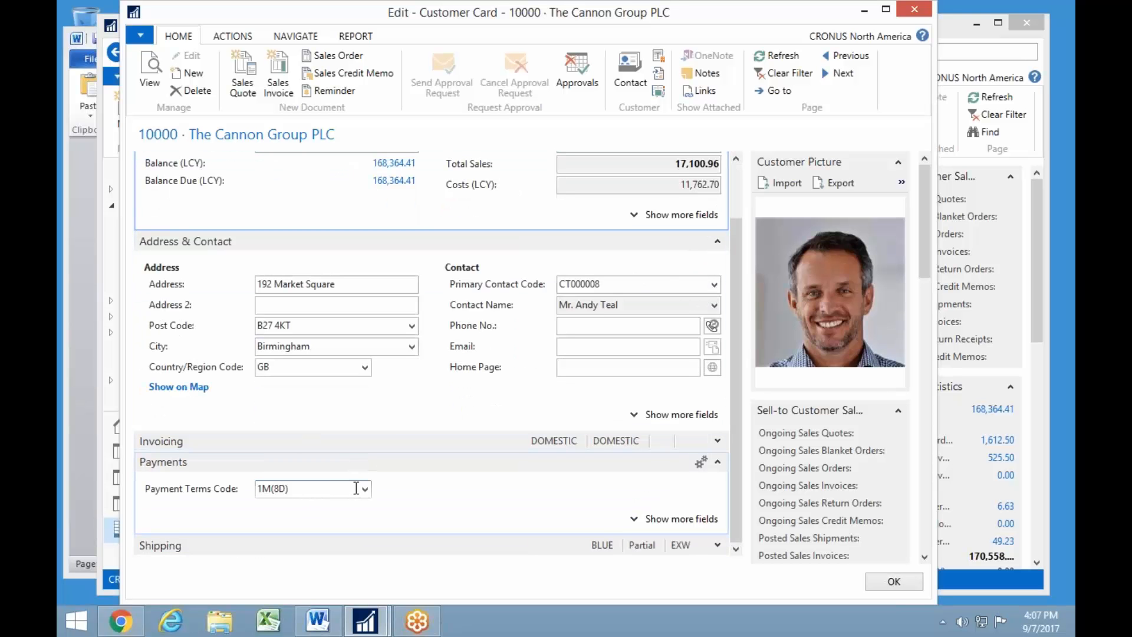
pyautogui.scroll(2, 323, 336)
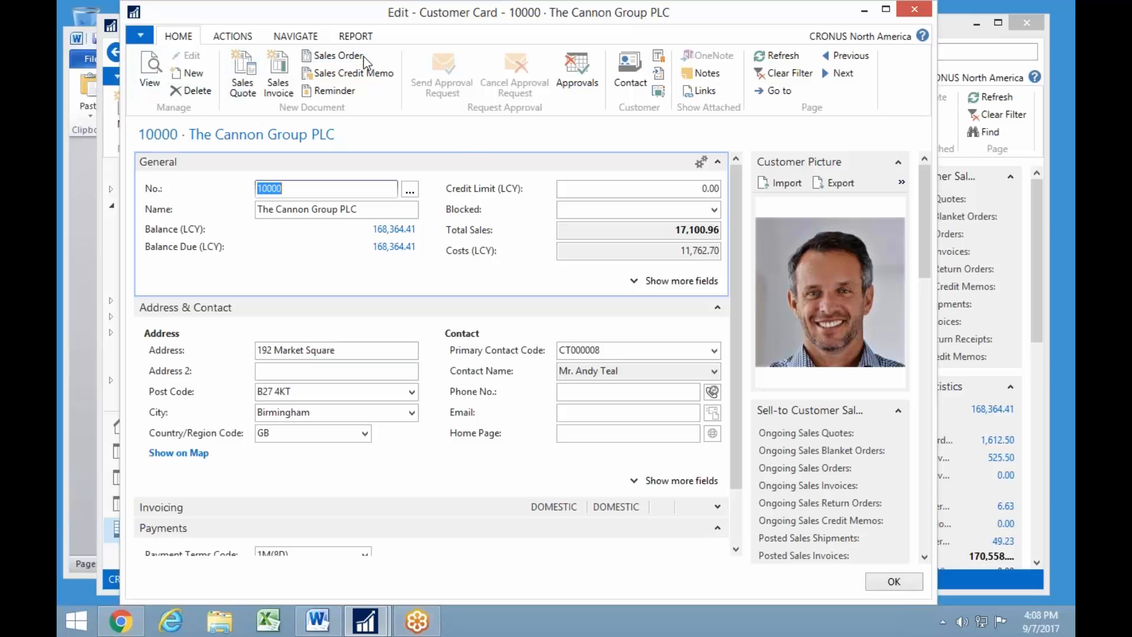
pyautogui.click(255, 39)
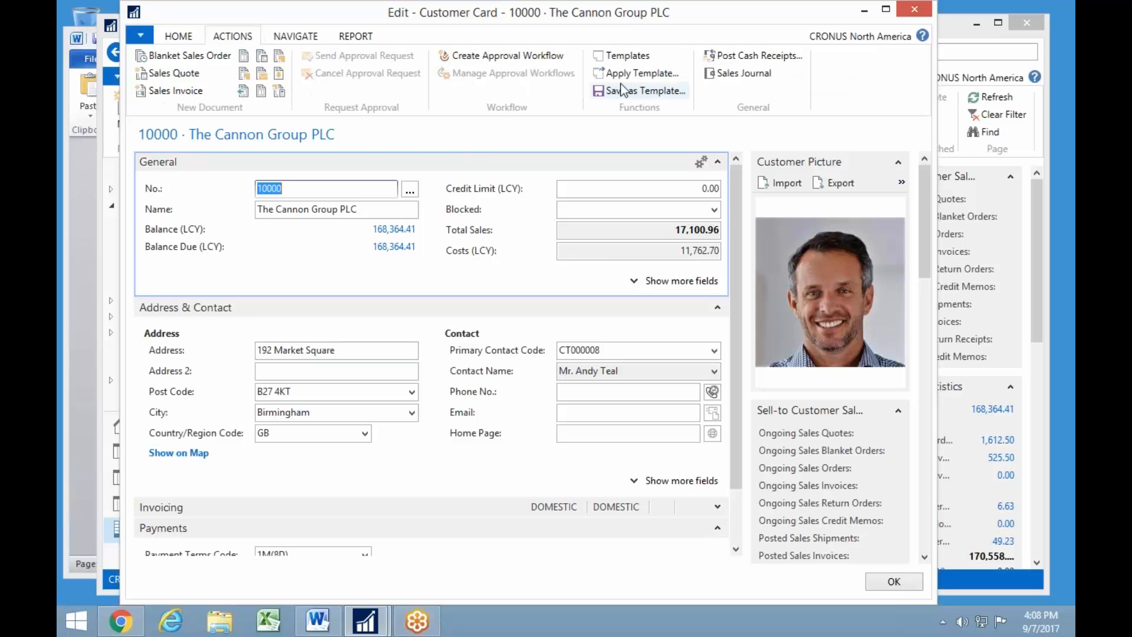
pyautogui.click(179, 37)
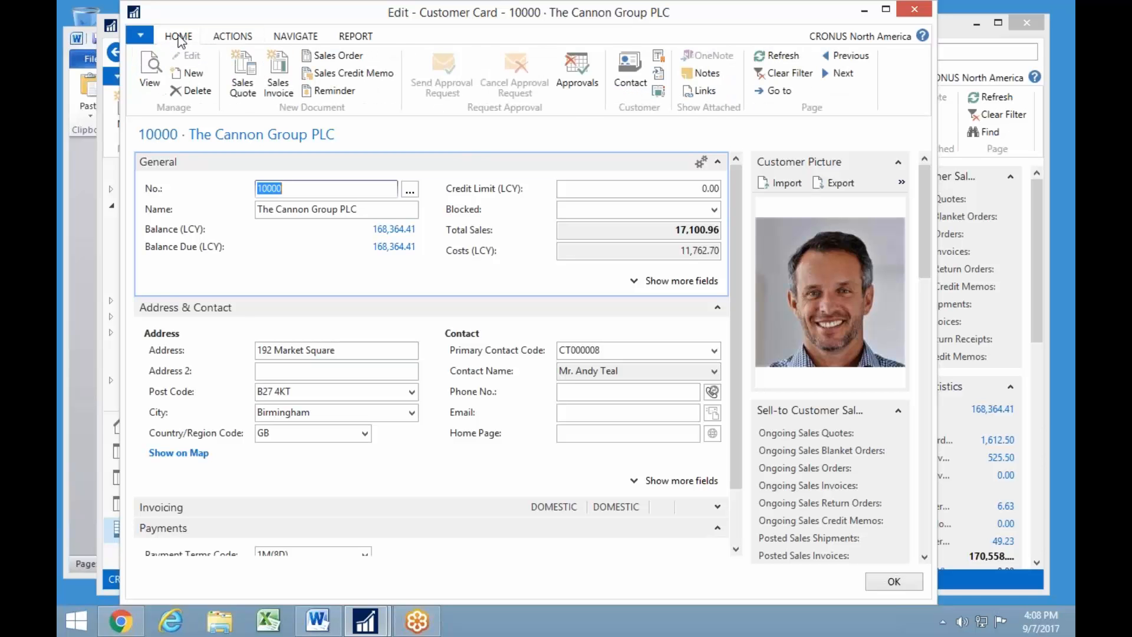
pyautogui.press('Escape')
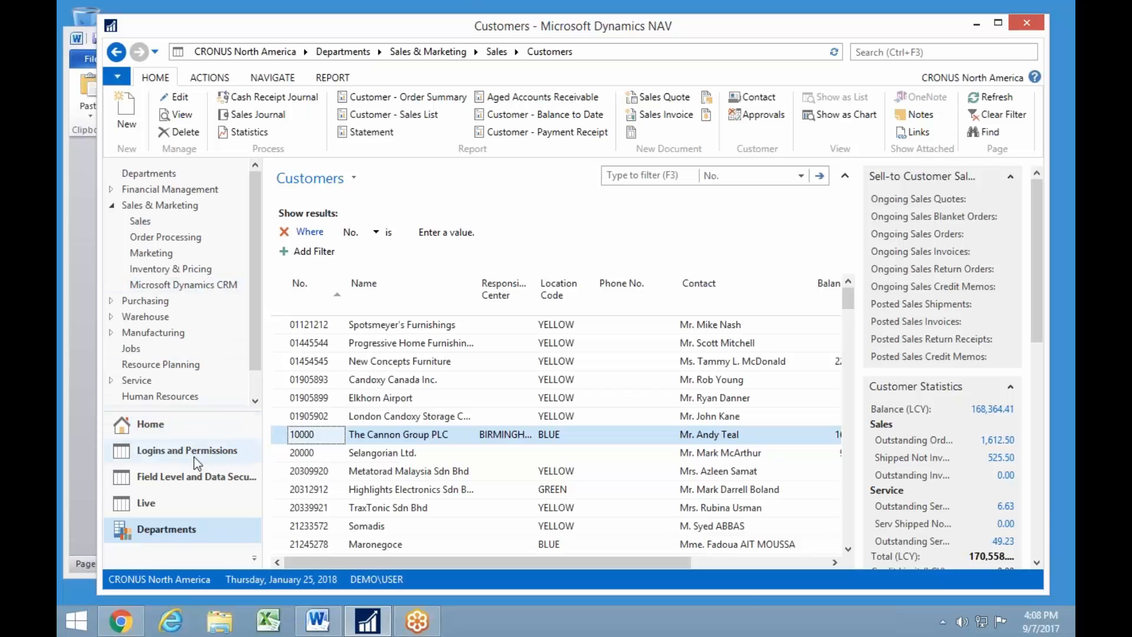
# - Open the User Security Setup list in the Field Level and Data Security area of Easy Security
pyautogui.scroll(-2, 256, 394)
pyautogui.click(150, 384)
pyautogui.click(170, 294)
pyautogui.click(320, 157)
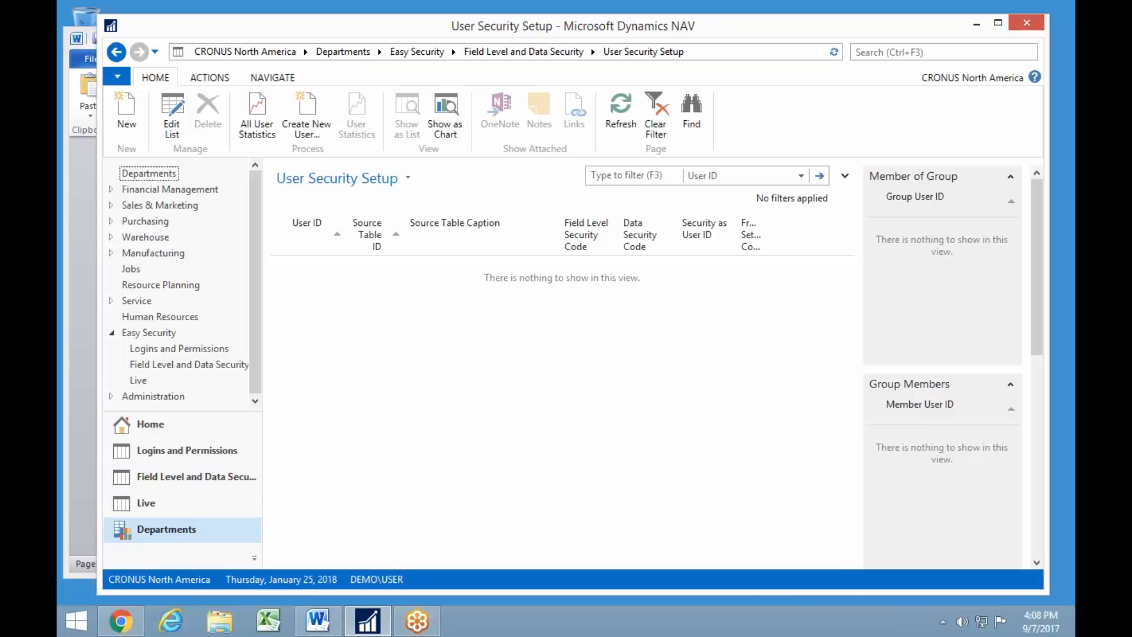
# - Add a user security entry with a blank User ID for source table 18 (Customer) and field level security code READONLY
pyautogui.click(137, 117)
pyautogui.press('Tab')
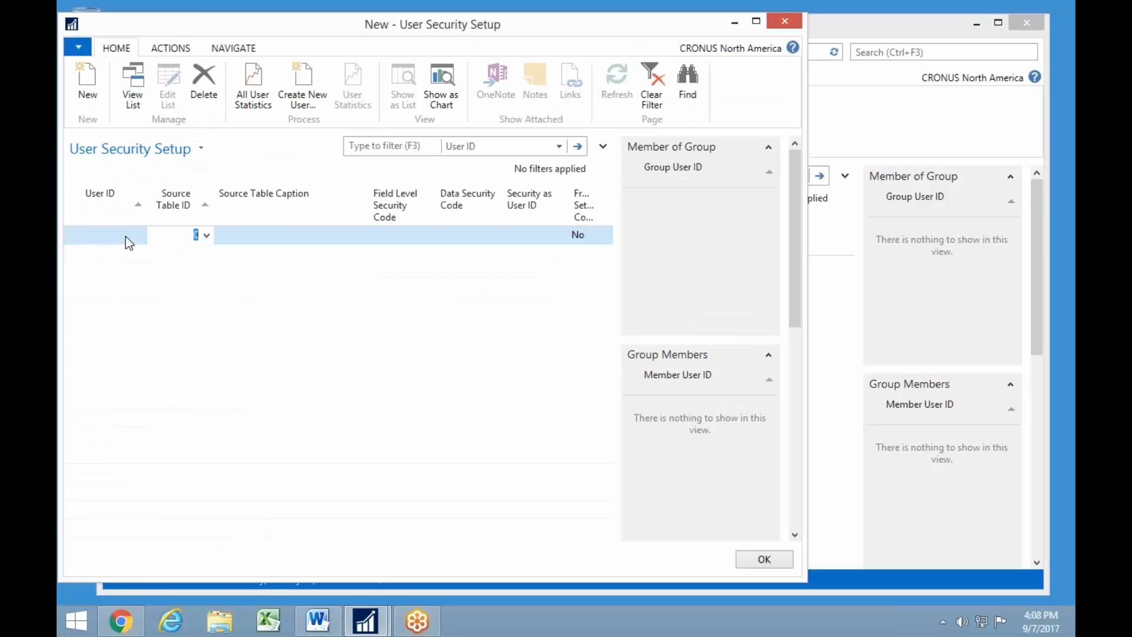
pyautogui.write('18')
pyautogui.press('Tab')
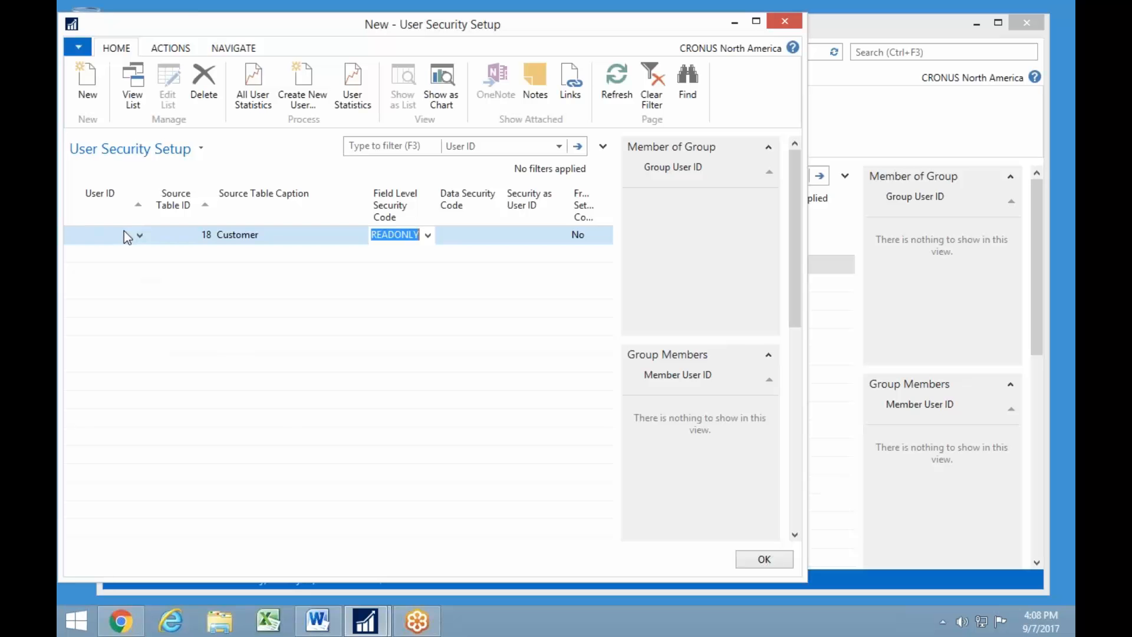
pyautogui.press('Down')
pyautogui.press('Up')
# - Reopen The Cannon Group PLC's customer card from the Order Processing customer list to check whether its fields can be edited
pyautogui.click(858, 27)
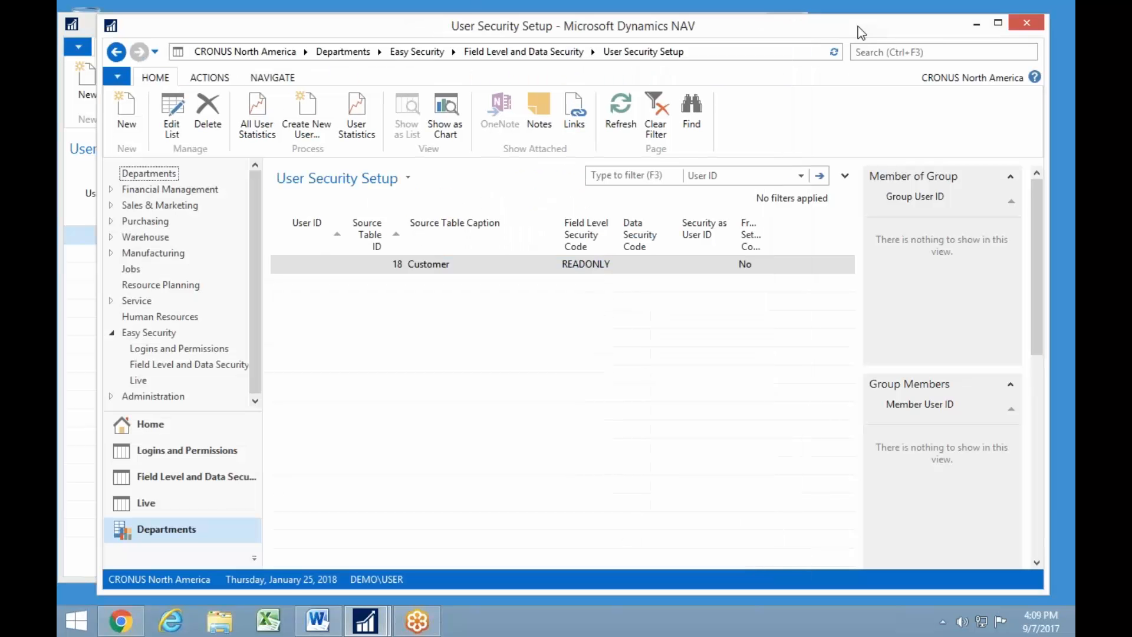
pyautogui.click(169, 206)
pyautogui.click(155, 166)
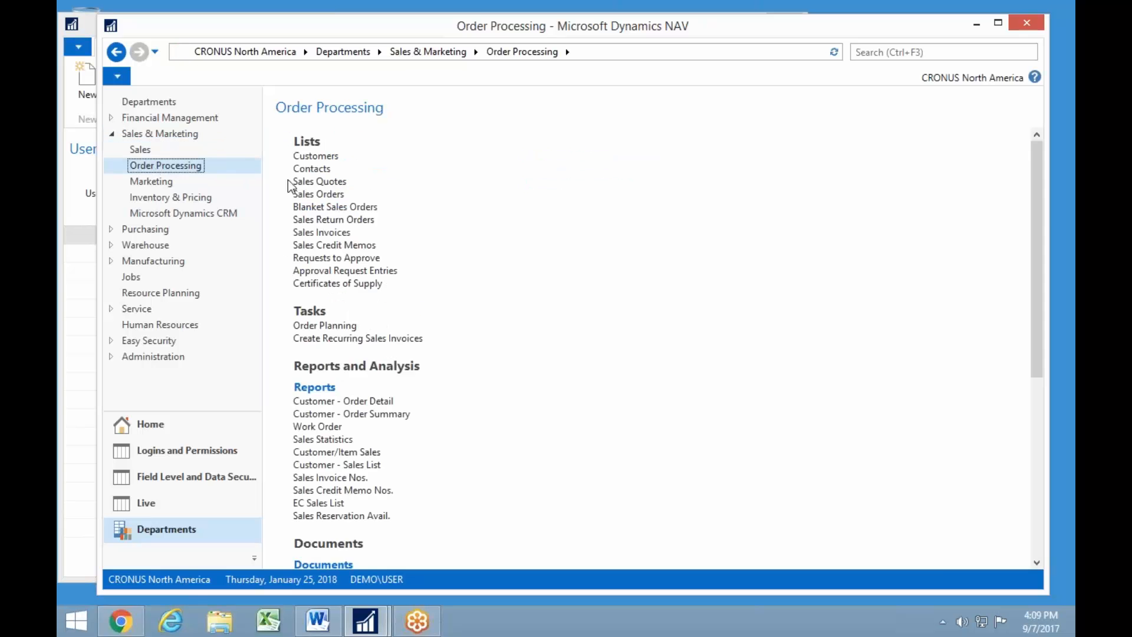
pyautogui.click(316, 156)
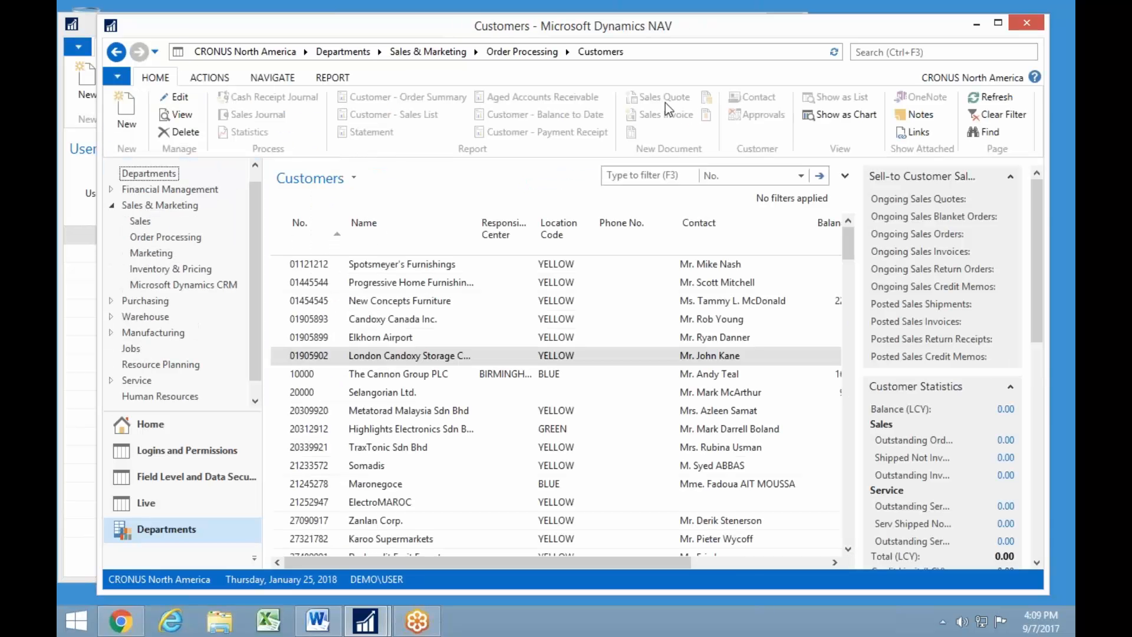
pyautogui.click(298, 376)
pyautogui.doubleClick(298, 376)
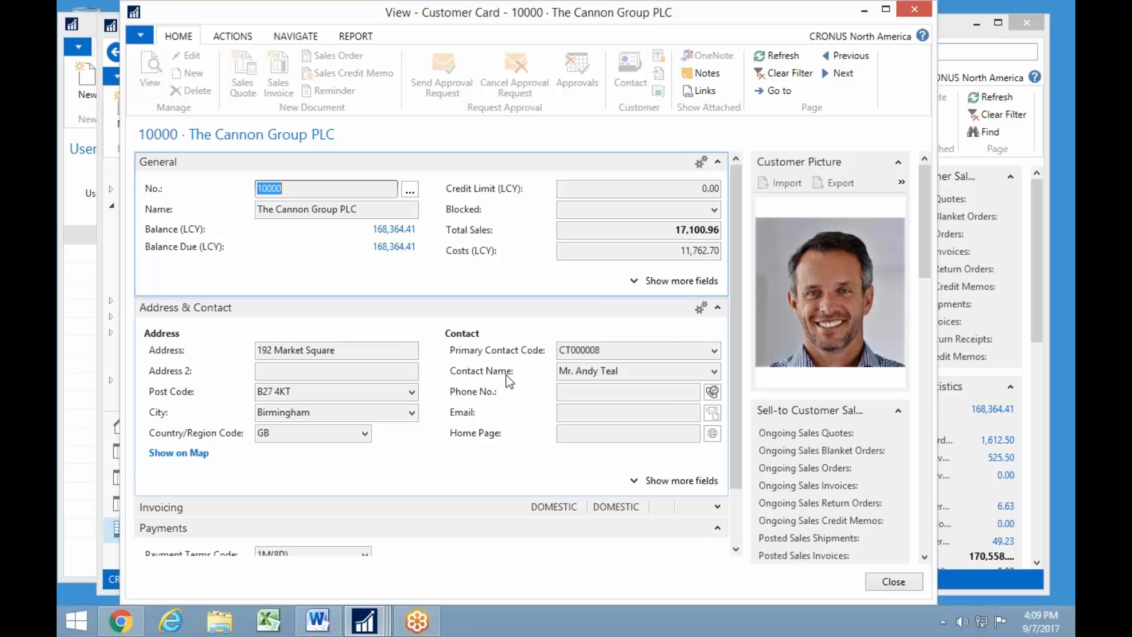
pyautogui.moveTo(509, 380)
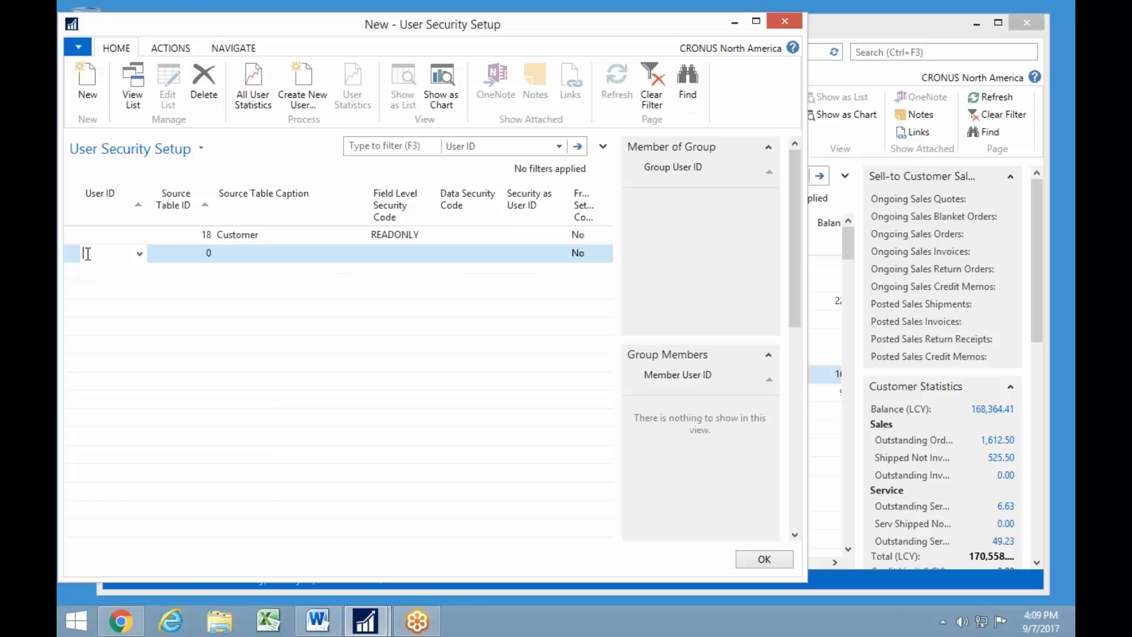
# - Add a user security entry for DEMO\USER on source table 18 (Customer) and clear its field level security code
pyautogui.click(141, 254)
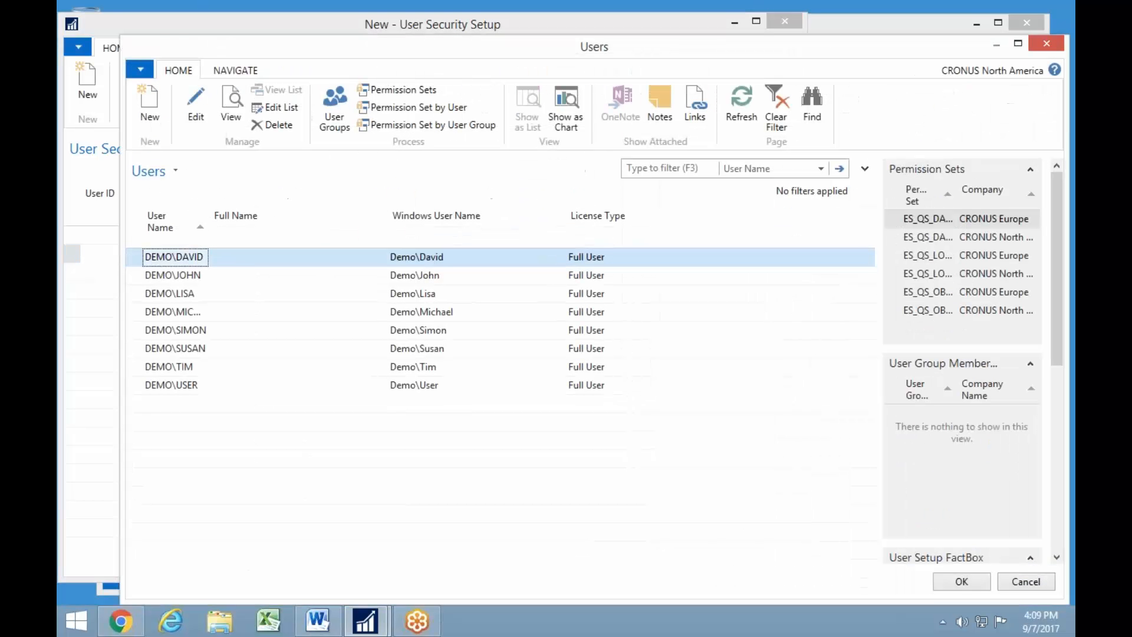
pyautogui.doubleClick(173, 387)
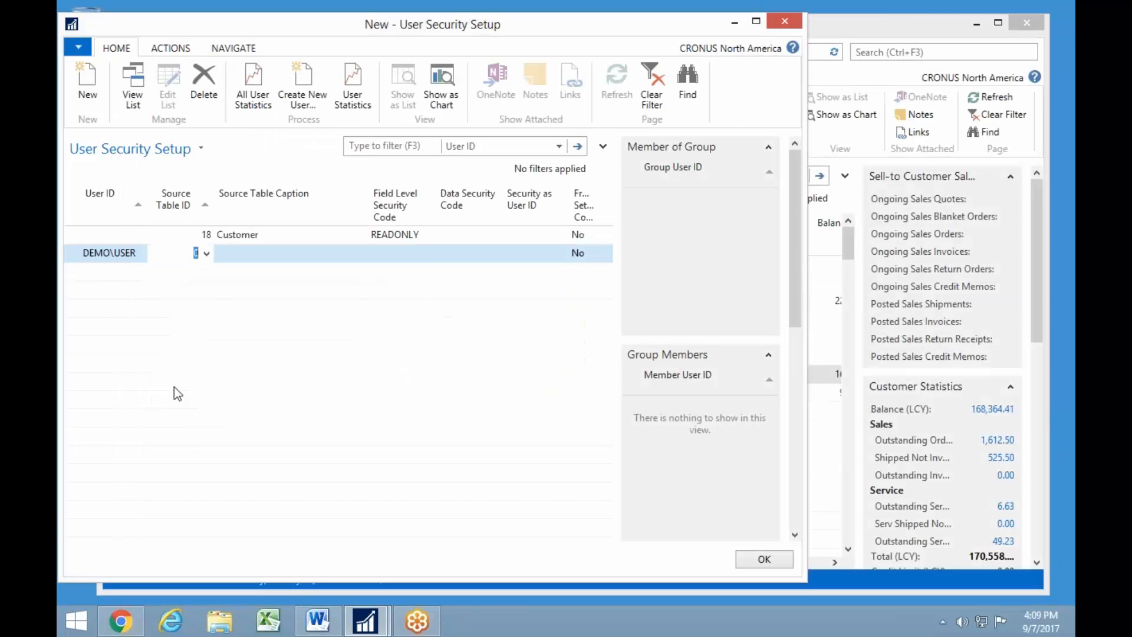
pyautogui.write('18')
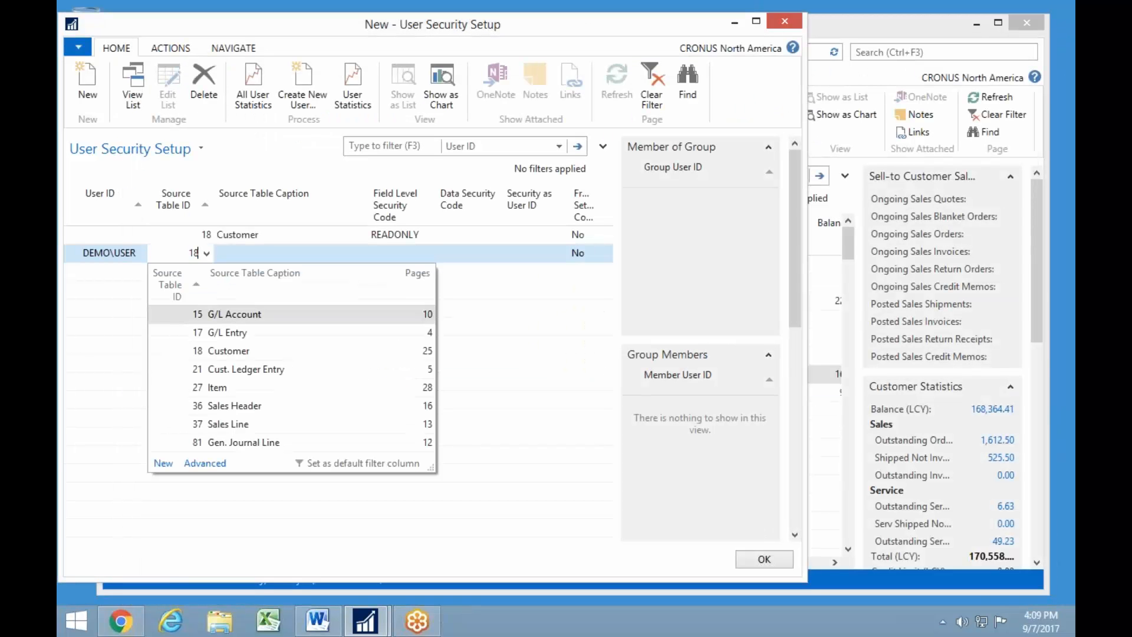
pyautogui.press('Tab')
pyautogui.press('BackSpace')
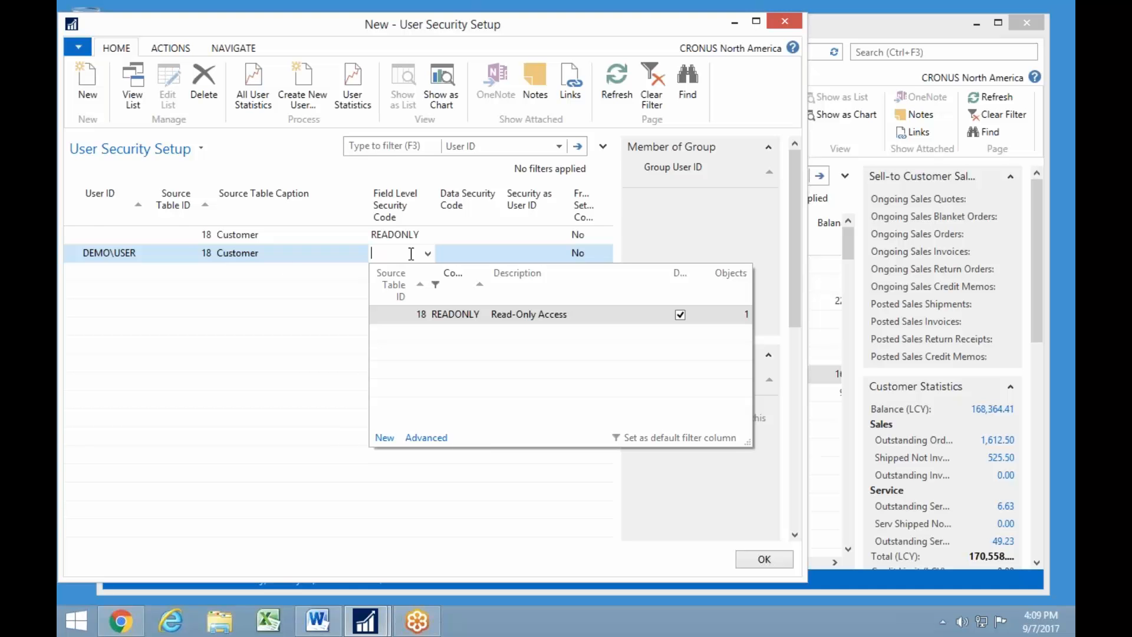
# - Create a new field level security code ADDRESS for the Customer table, copying its permissions from the default code
pyautogui.click(382, 439)
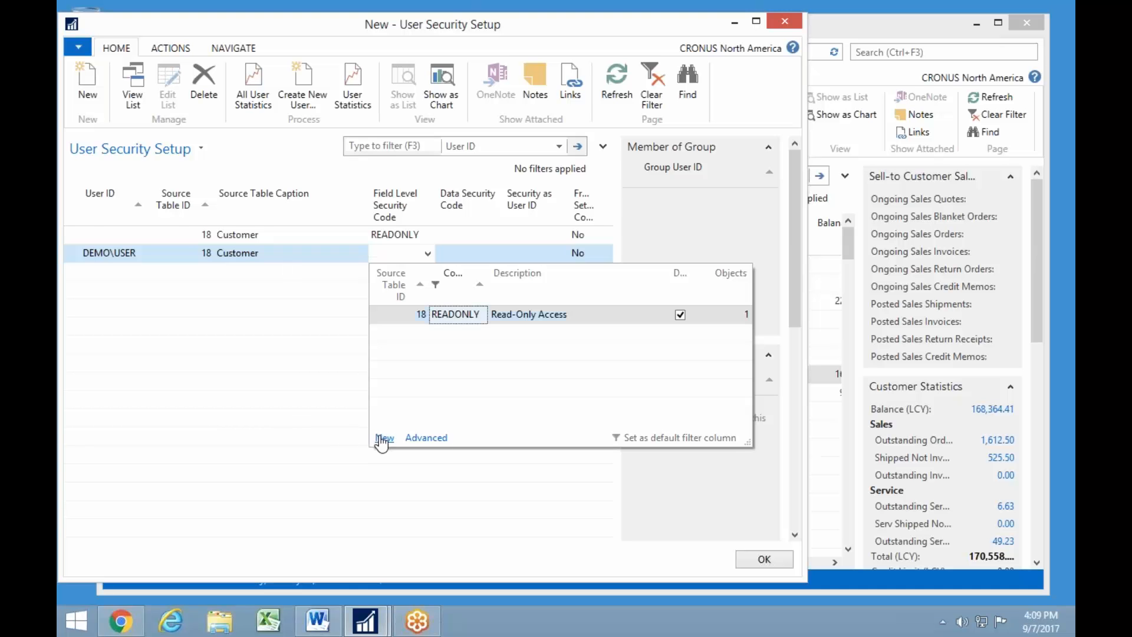
pyautogui.press('Tab')
pyautogui.write('address')
pyautogui.press('Tab')
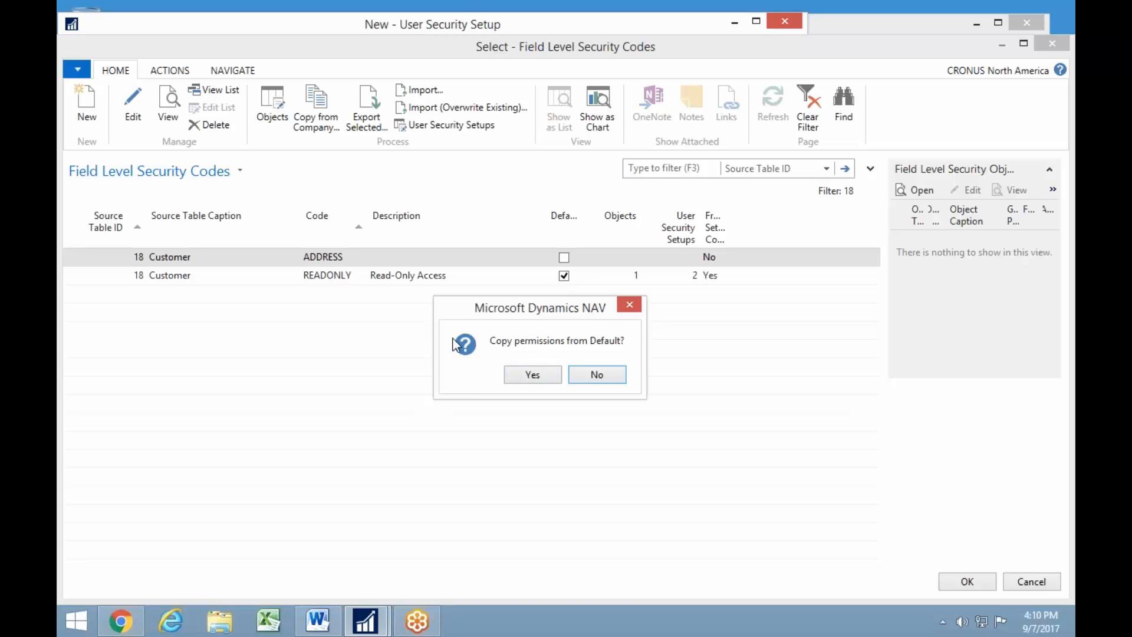
pyautogui.click(531, 376)
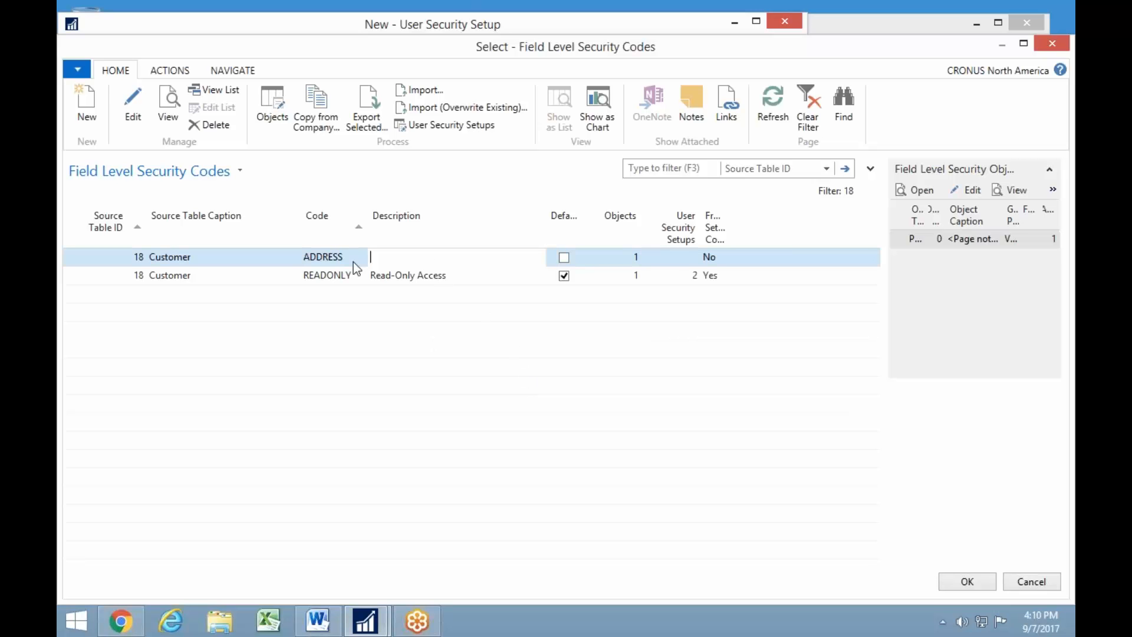
# - Open the ADDRESS code's security objects and add page 21 Customer Card with general permission Edit
pyautogui.click(271, 112)
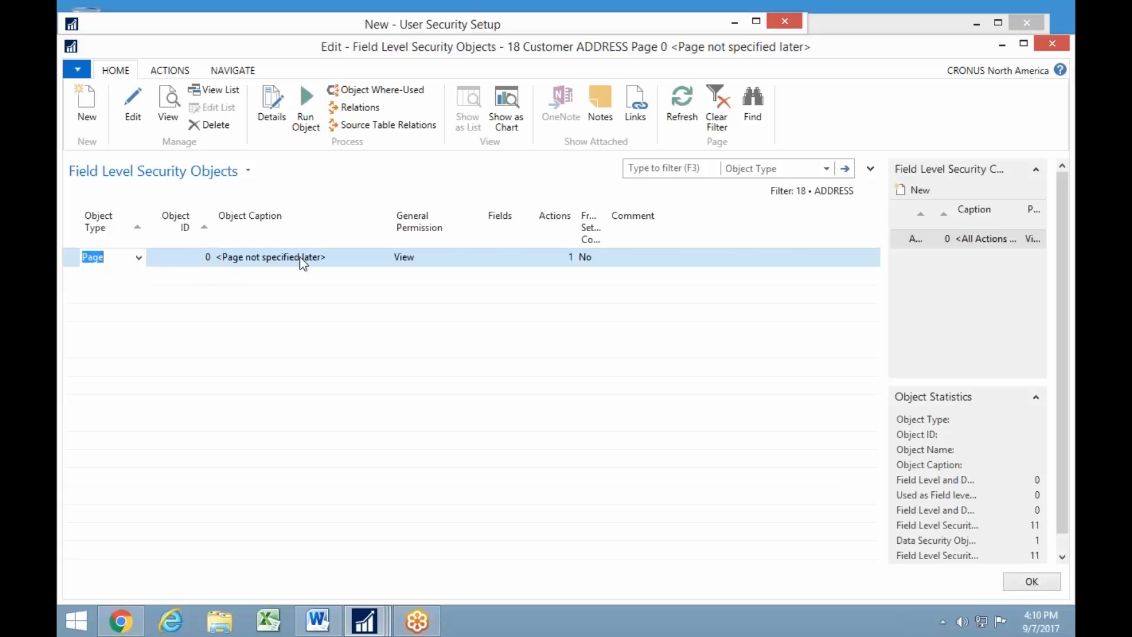
pyautogui.click(452, 258)
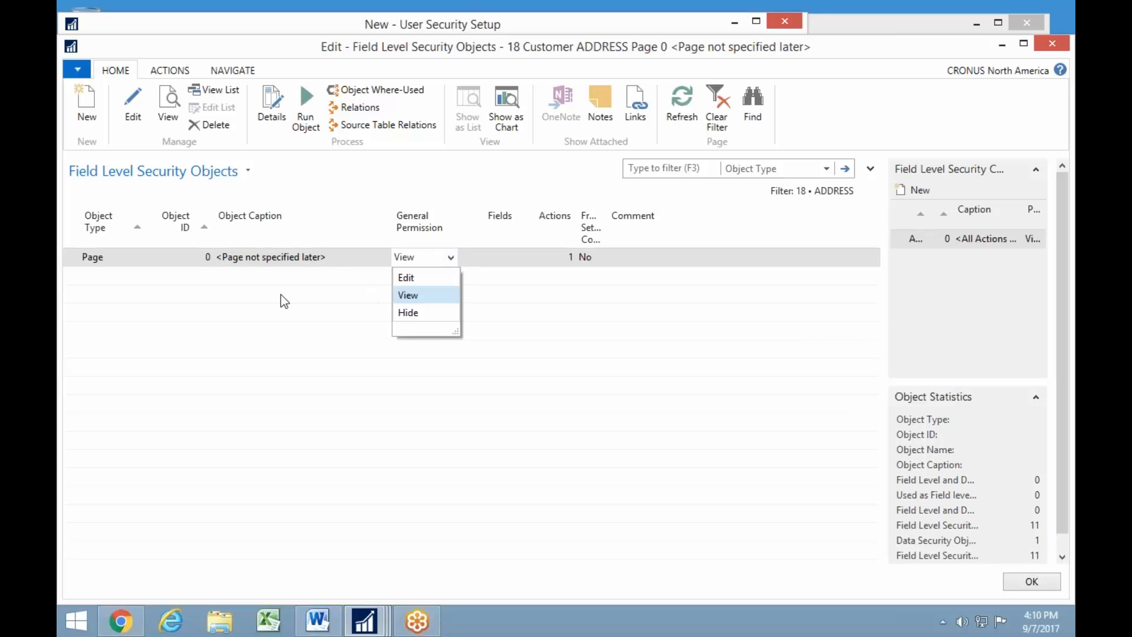
pyautogui.click(211, 289)
pyautogui.click(206, 275)
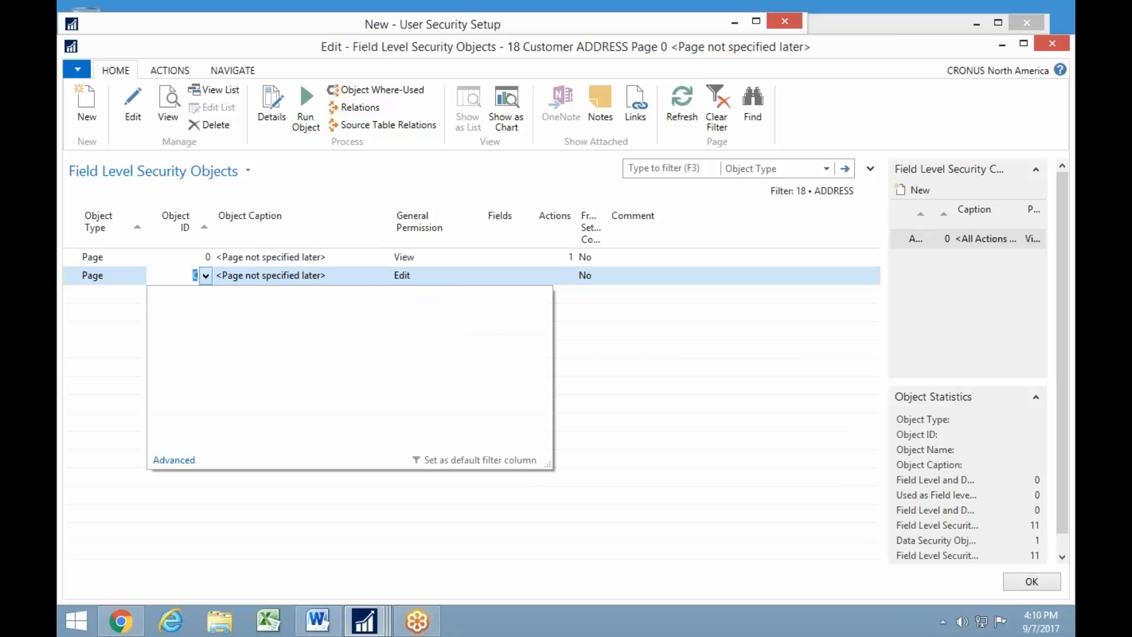
pyautogui.click(306, 346)
pyautogui.press('Tab')
pyautogui.click(451, 276)
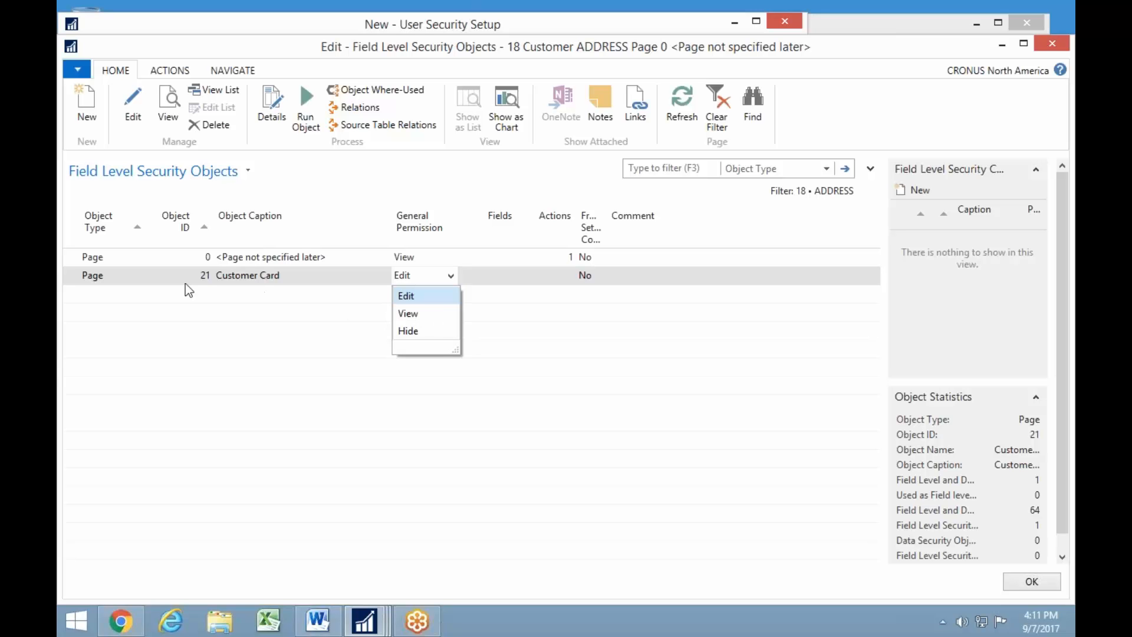
# - Add page 151 Customer Statistics to the ADDRESS security objects with general permission Hide
pyautogui.click(206, 294)
pyautogui.click(206, 294)
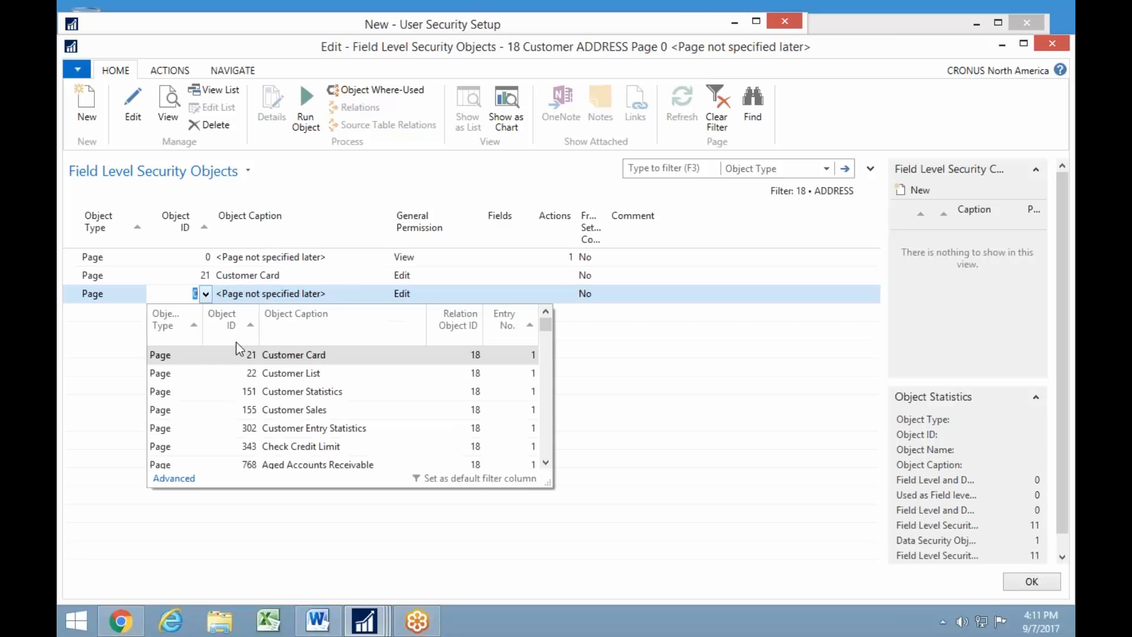
pyautogui.click(295, 391)
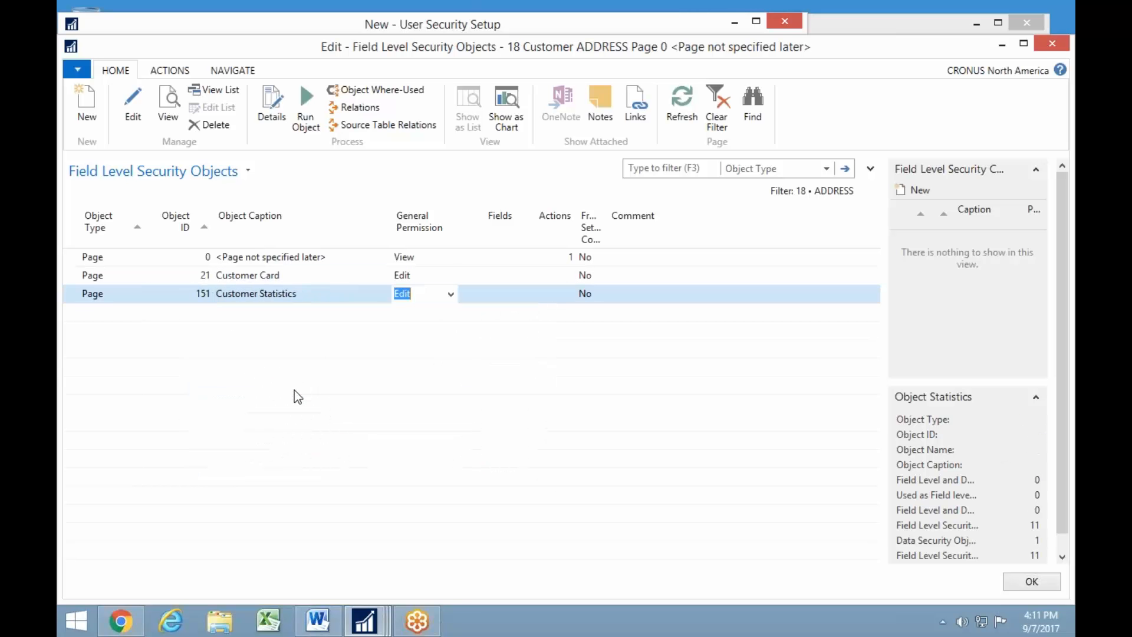
pyautogui.write('h')
pyautogui.press('Tab')
pyautogui.press('Left')
pyautogui.press('Left')
pyautogui.press('Left')
pyautogui.press('Left')
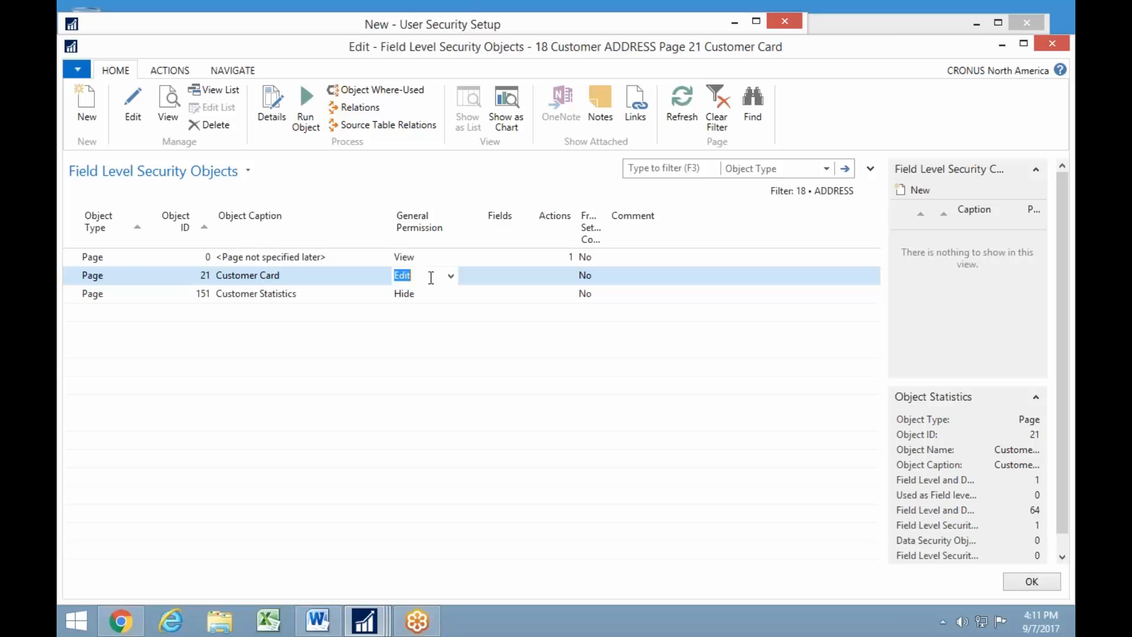
# - Open the details of the Customer Card object and set all fields not specifically controlled to View
pyautogui.click(271, 110)
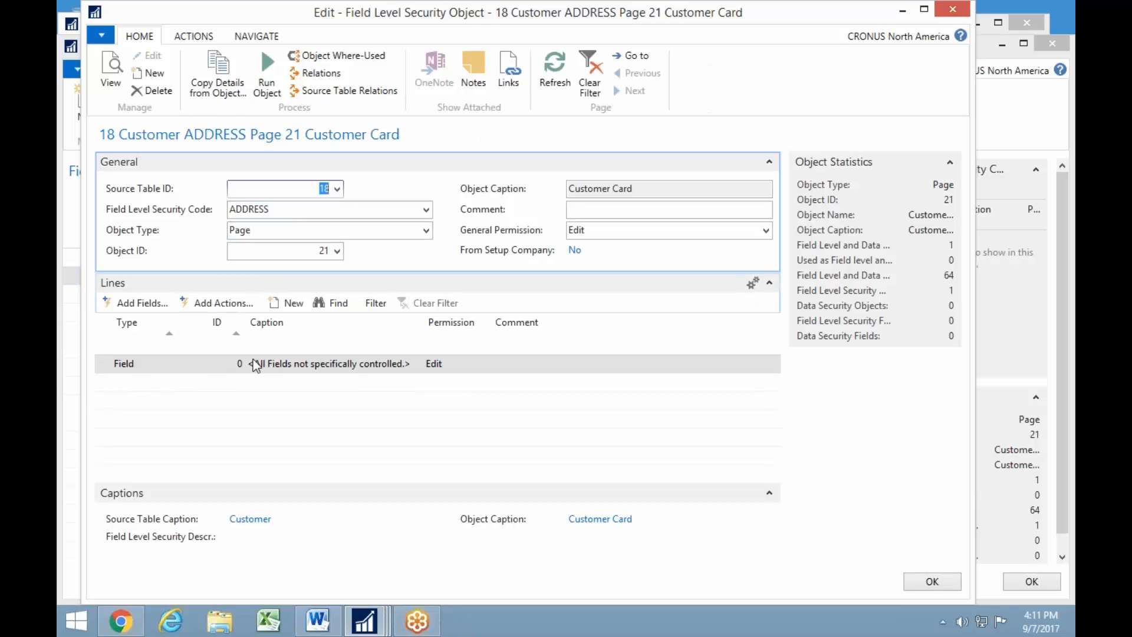
pyautogui.click(483, 365)
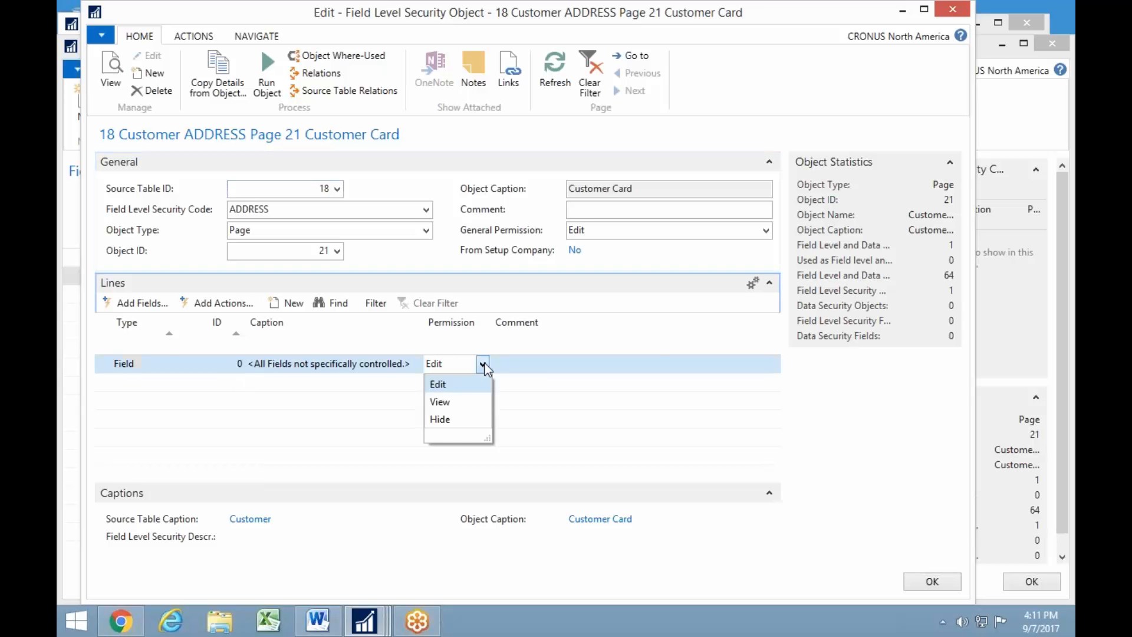
pyautogui.click(446, 403)
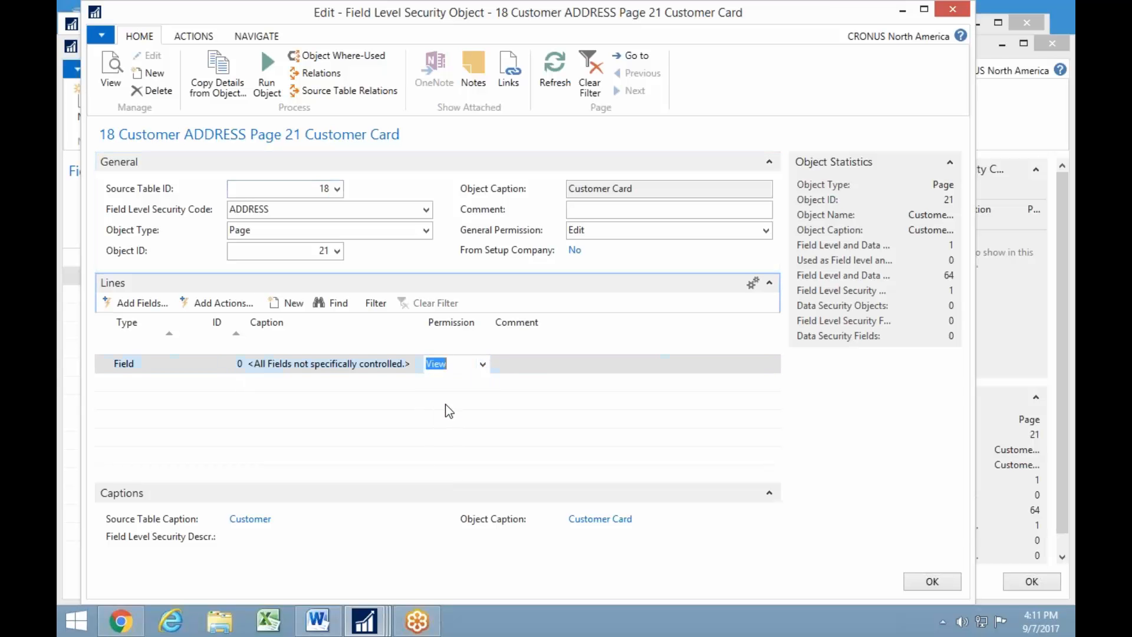
pyautogui.click(482, 367)
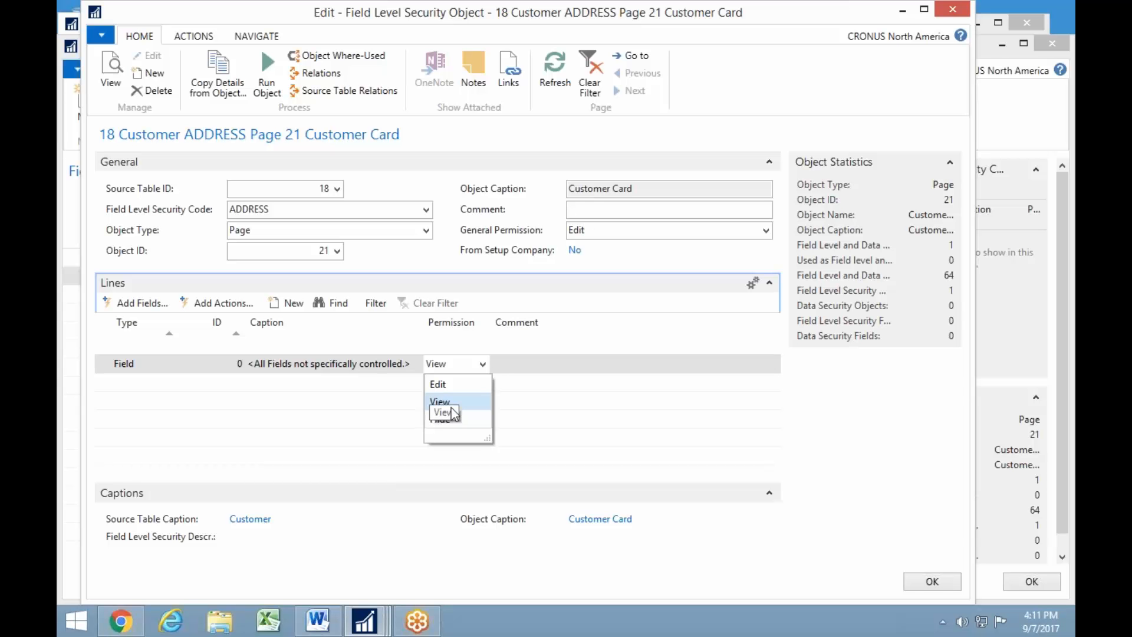
pyautogui.click(241, 386)
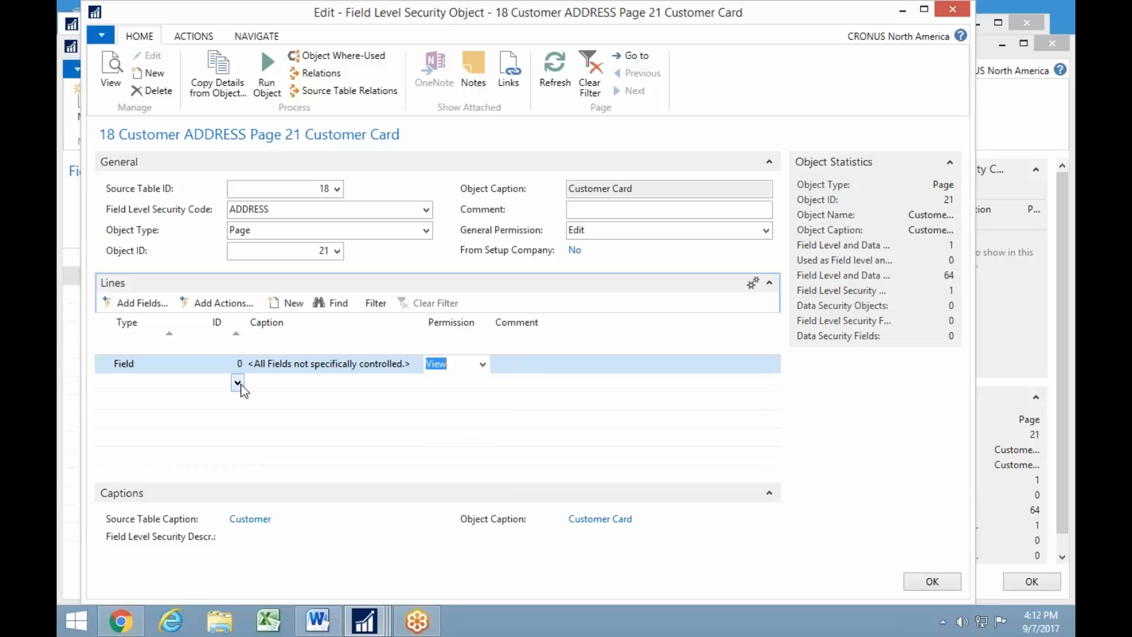
# - Add the Address, Address 2, City, Contact and Phone No. fields to the Customer Card lines with Edit permission
pyautogui.click(136, 305)
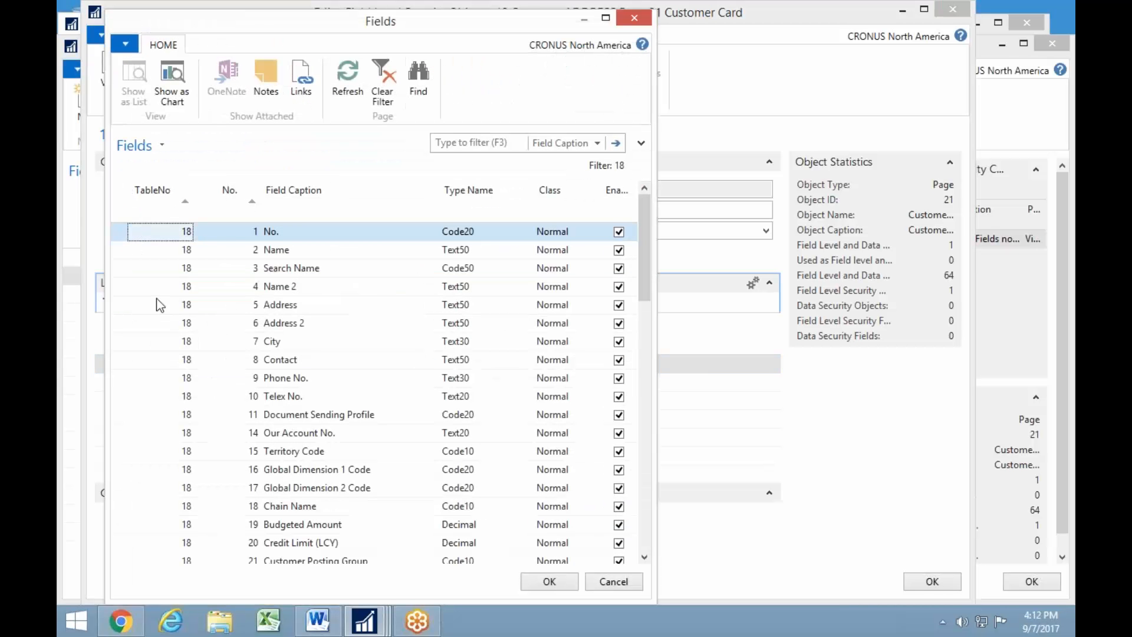
pyautogui.click(289, 305)
pyautogui.moveTo(294, 328); pyautogui.dragTo(298, 380)
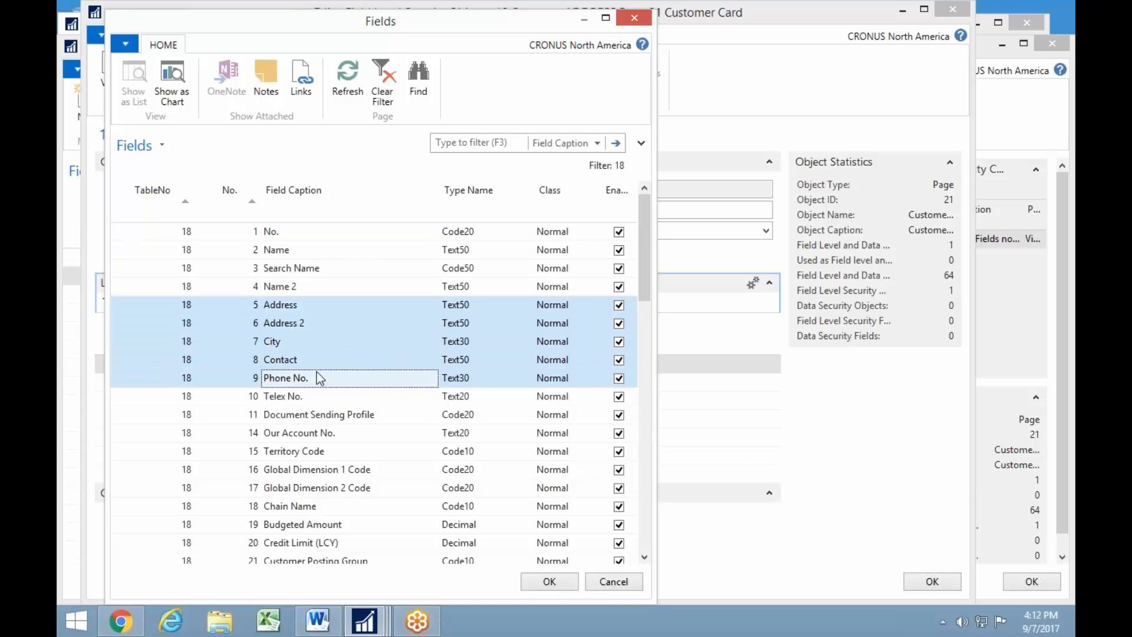
pyautogui.click(558, 582)
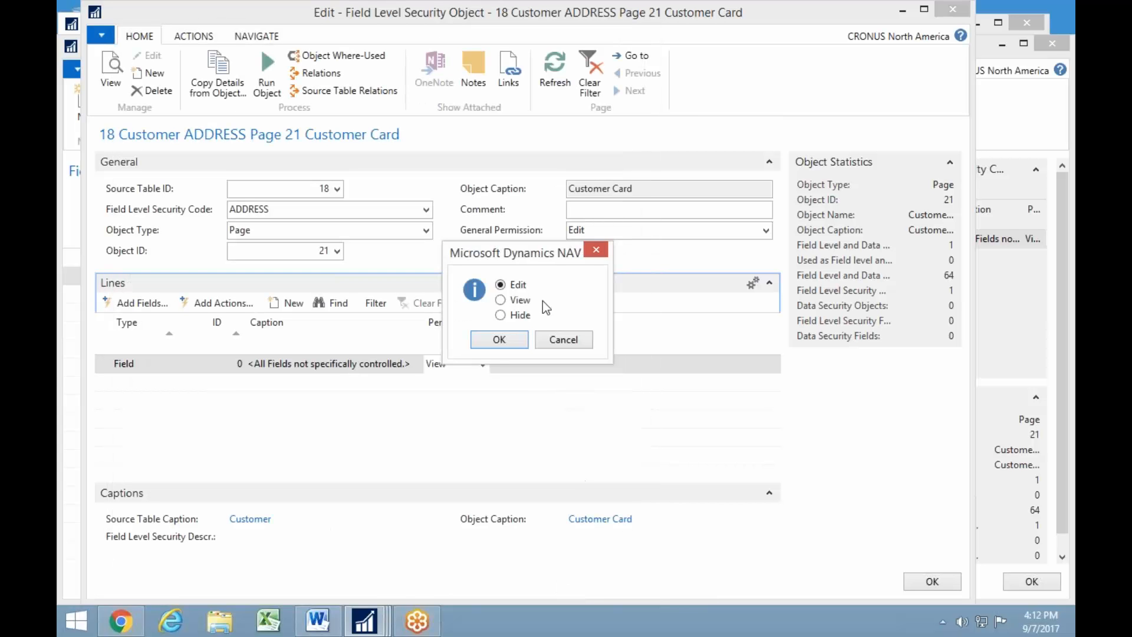
pyautogui.click(494, 348)
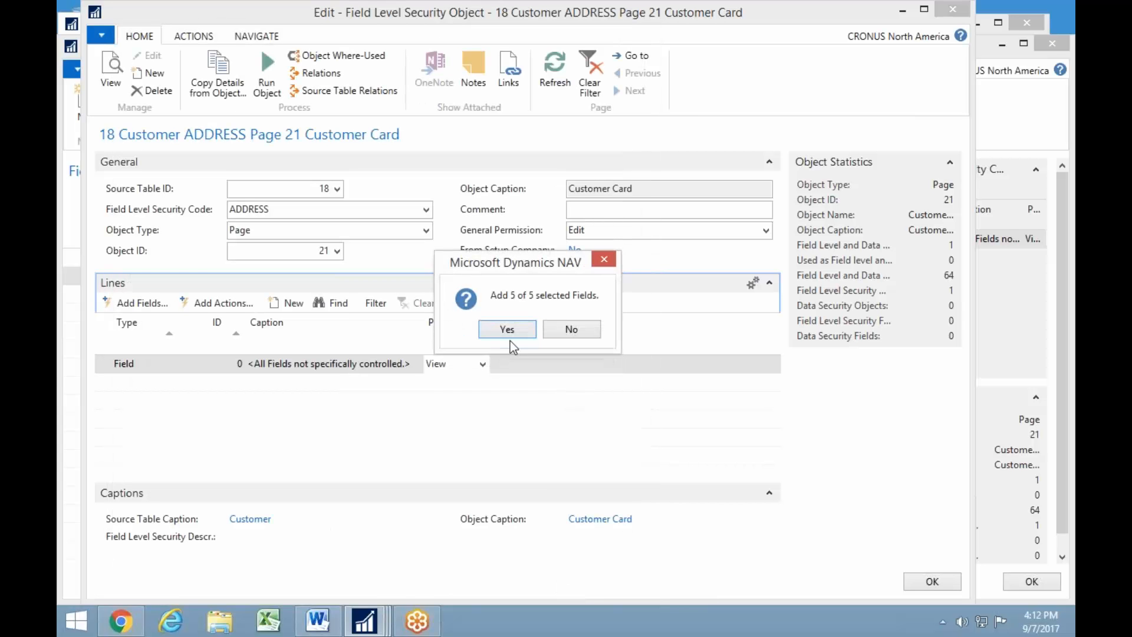
pyautogui.click(507, 330)
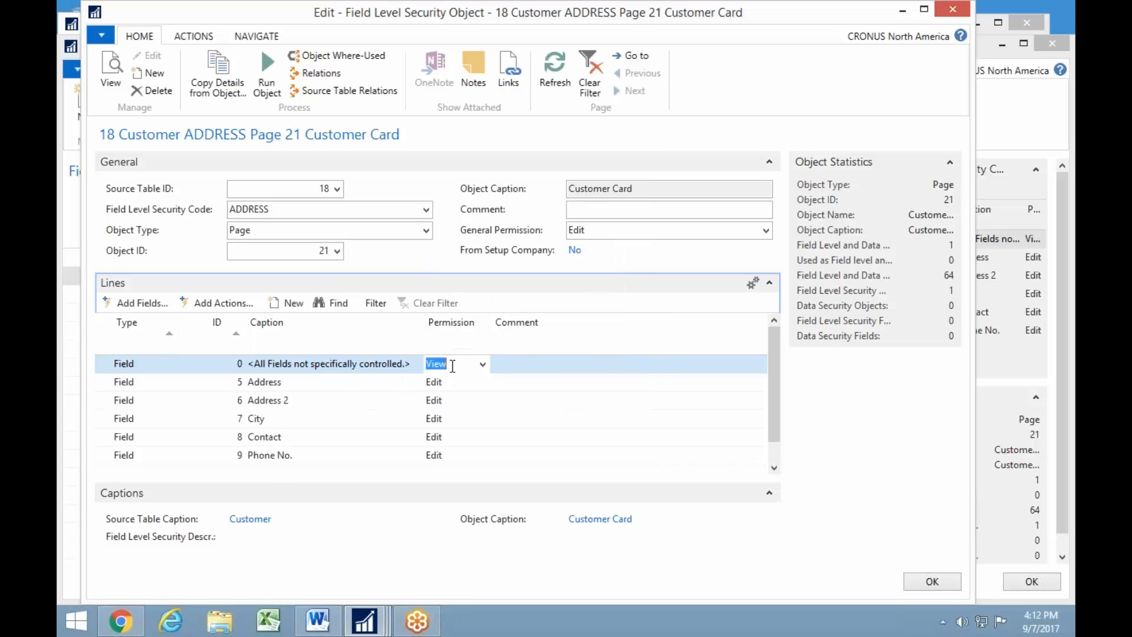
# - Filter the fields by "balan" and add Balance, Balance (LCY), Balance Due and Balance Due (LCY) to the lines with Hide permission
pyautogui.click(141, 309)
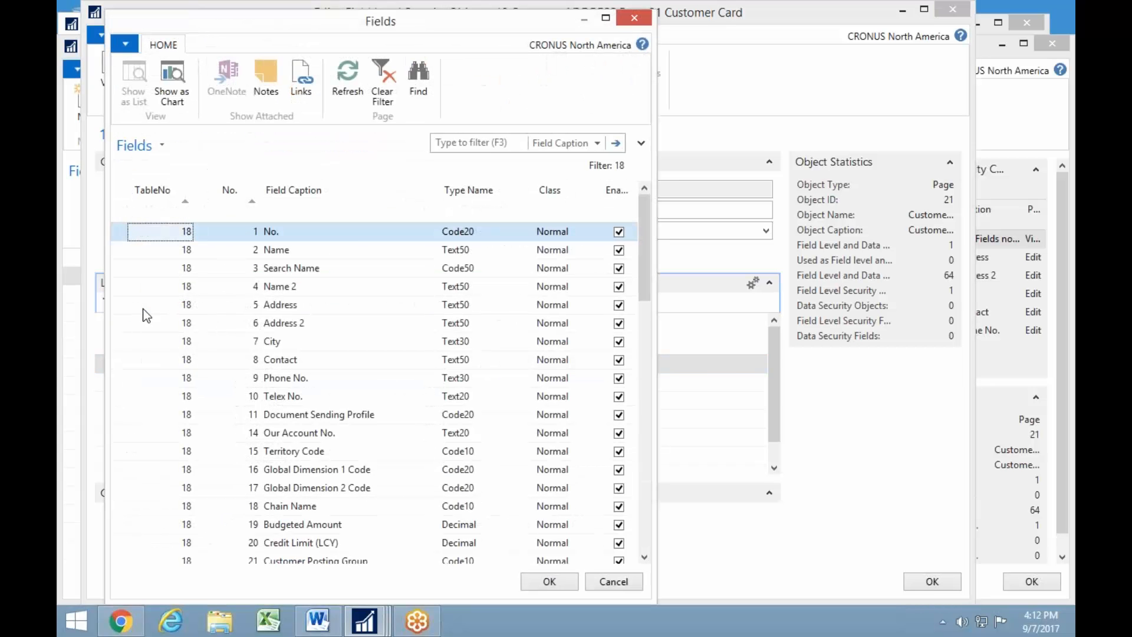
pyautogui.click(488, 145)
pyautogui.write('balan')
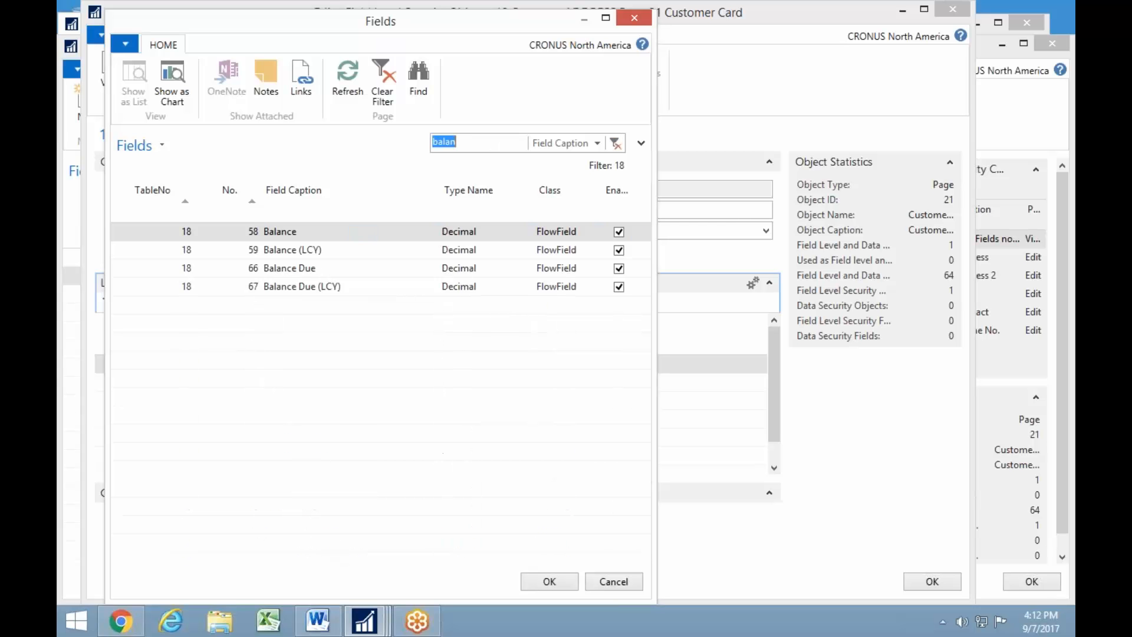
pyautogui.click(121, 199)
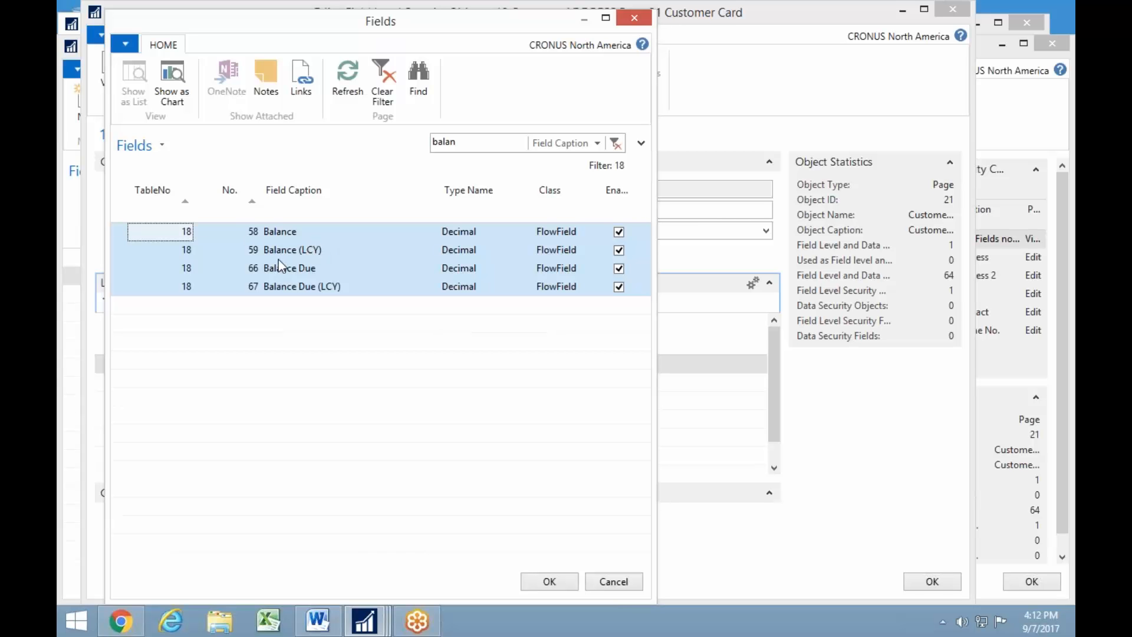
pyautogui.click(550, 583)
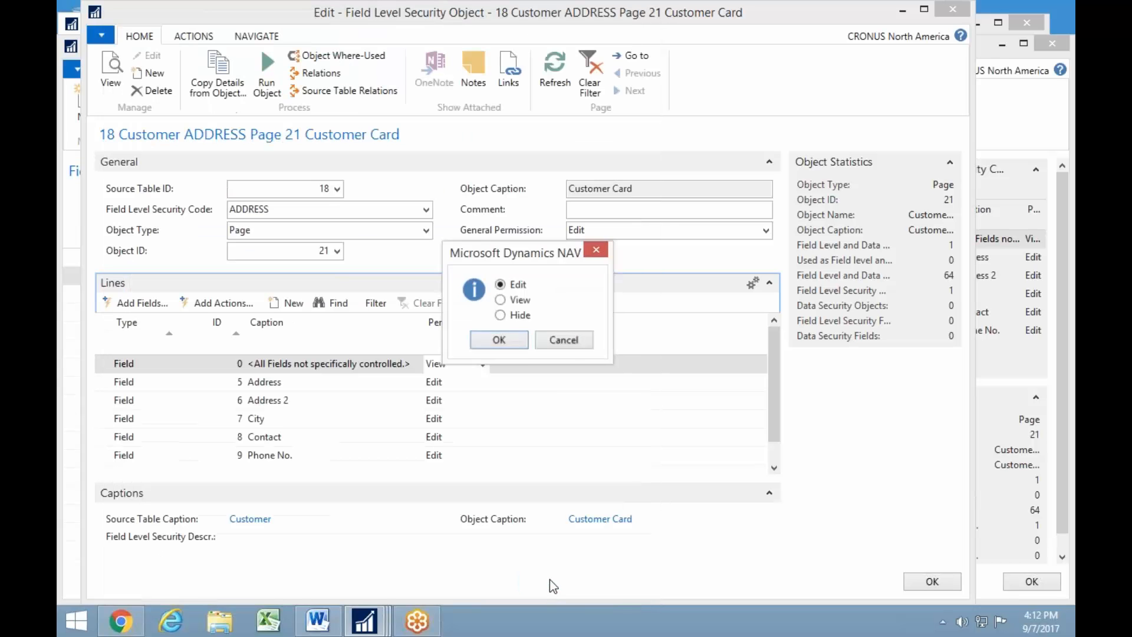
pyautogui.click(501, 339)
pyautogui.click(507, 330)
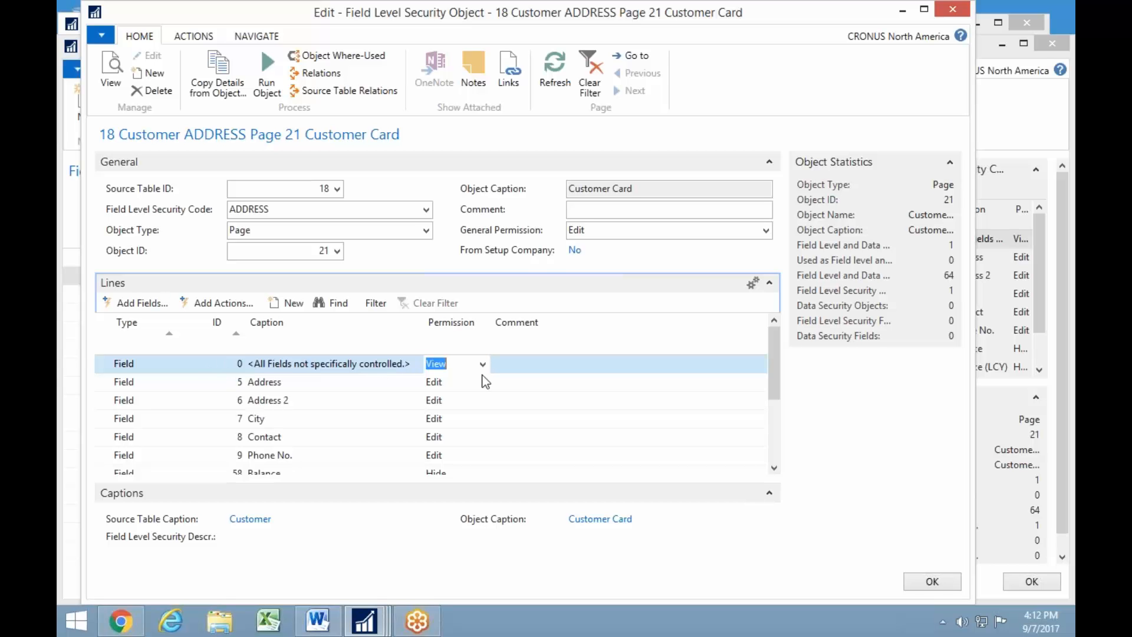
pyautogui.scroll(-2, 278, 404)
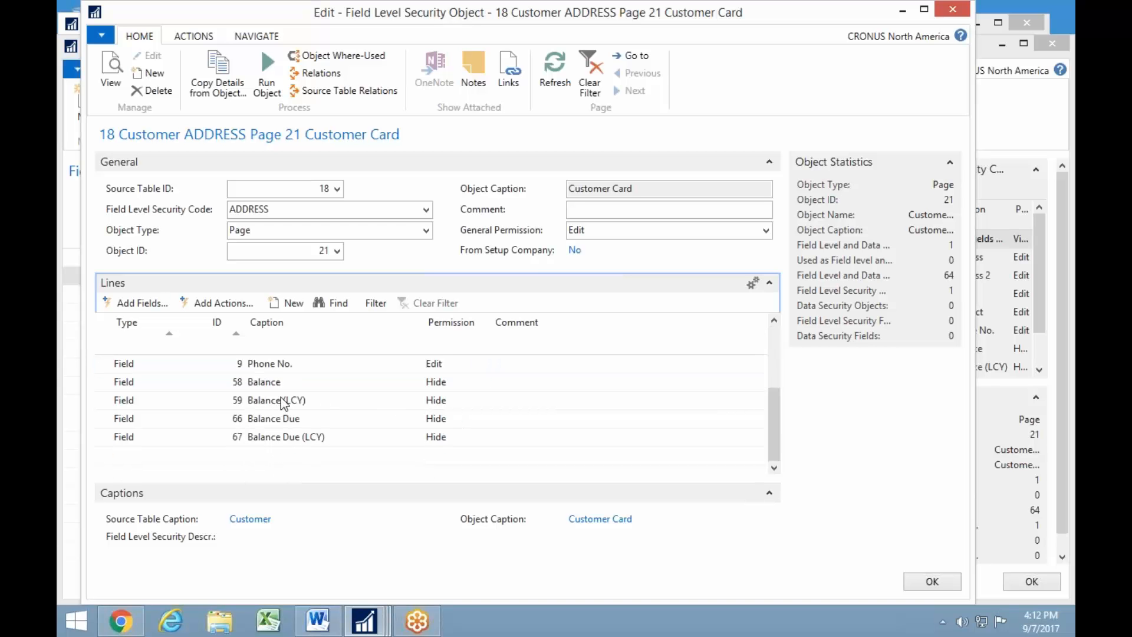
pyautogui.scroll(2, 258, 384)
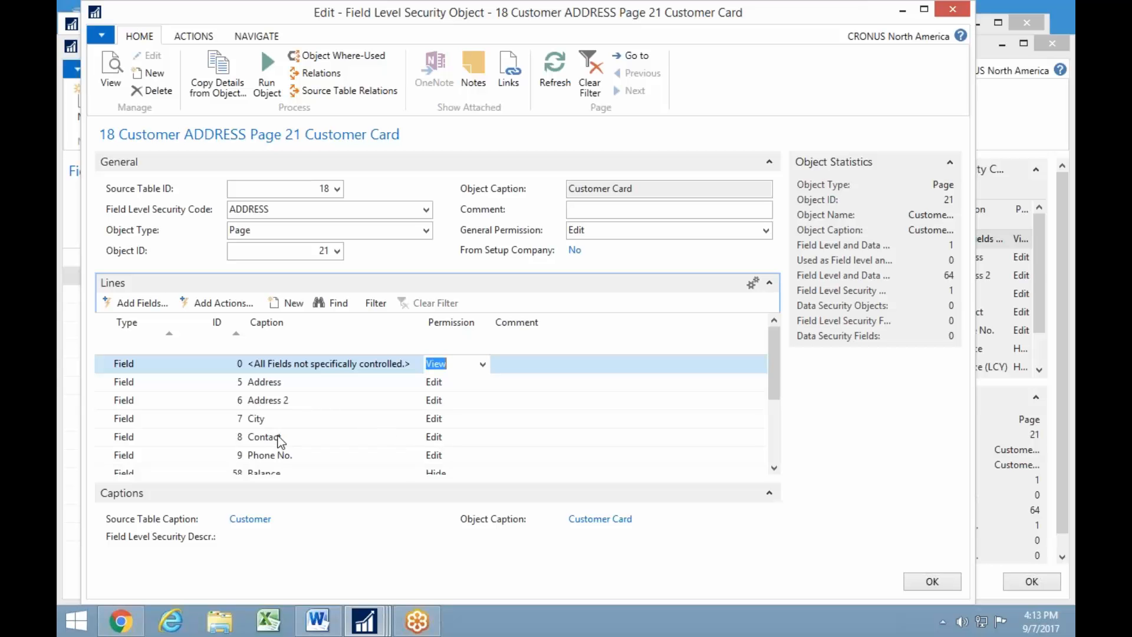
# - Add an Action line for all actions not specifically controlled on the Customer Card, with Hide permission
pyautogui.scroll(-2, 236, 437)
pyautogui.click(168, 455)
pyautogui.click(170, 455)
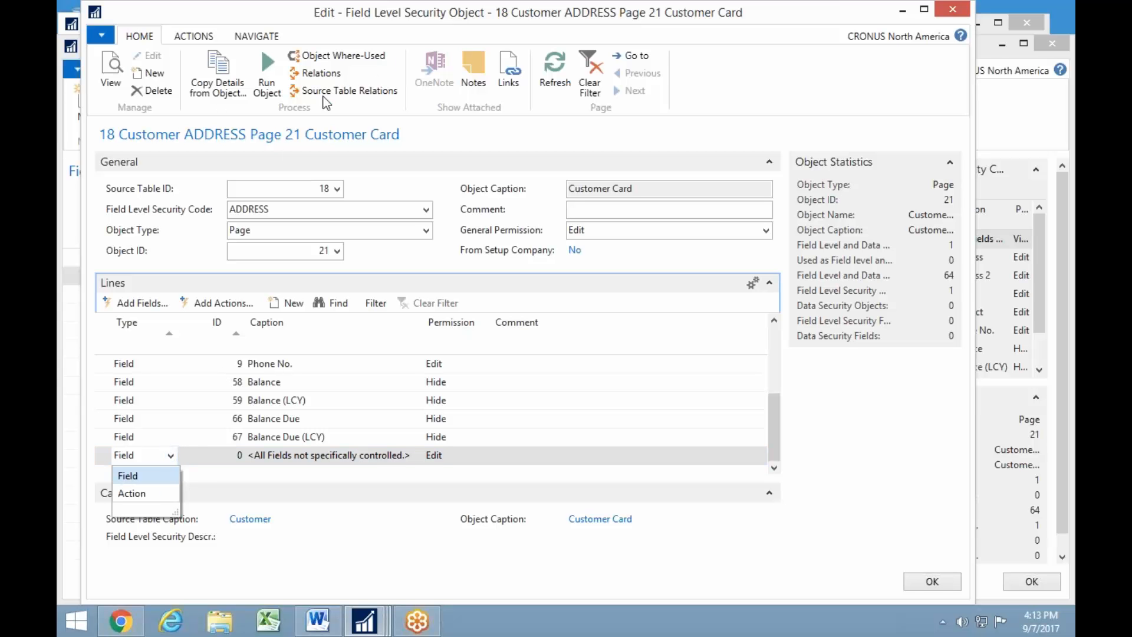
pyautogui.click(133, 494)
pyautogui.click(479, 459)
pyautogui.click(482, 456)
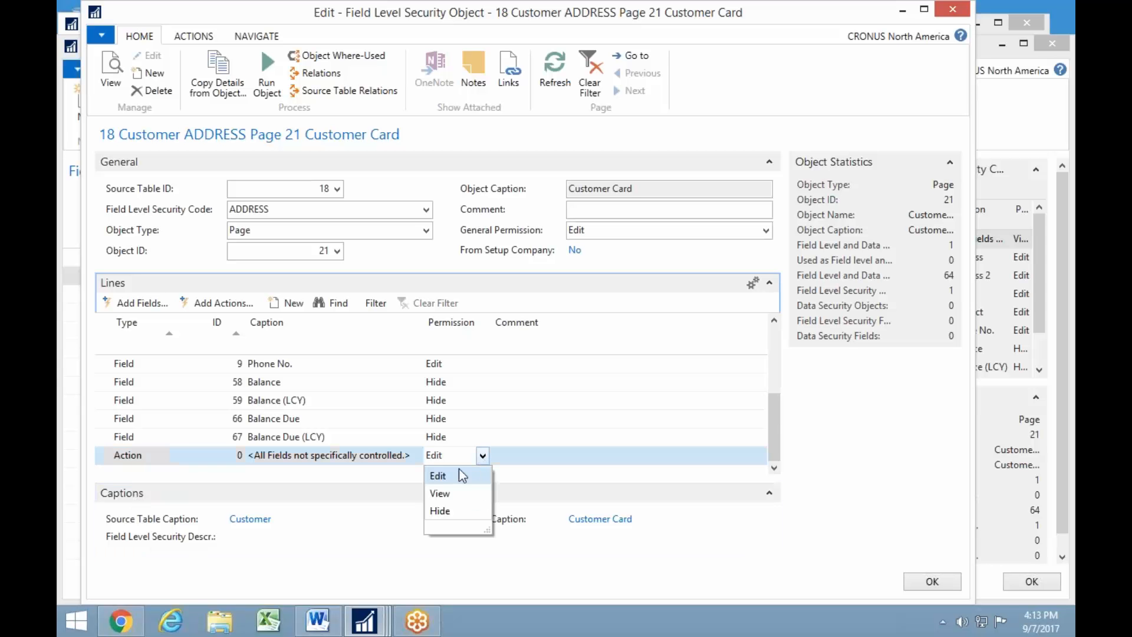
pyautogui.click(440, 510)
pyautogui.press('Up')
pyautogui.press('Down')
pyautogui.press('Left')
pyautogui.press('Left')
pyautogui.press('Left')
pyautogui.press('Down')
pyautogui.press('Up')
pyautogui.press('Down')
pyautogui.press('Right')
pyautogui.press('Right')
pyautogui.press('Right')
pyautogui.press('Right')
pyautogui.press('Left')
pyautogui.press('Left')
pyautogui.press('Left')
pyautogui.press('Left')
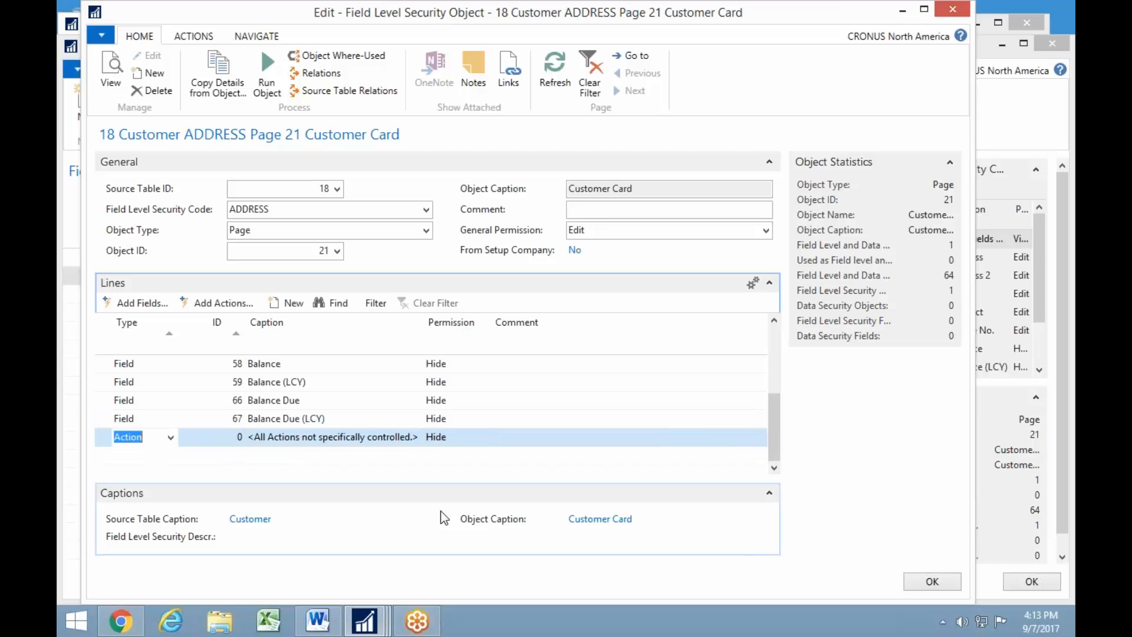
# - Add the Contact, Statistics, Comments, Ledger Entries and Ship-to Addresses actions to the Customer Card lines with Edit permission
pyautogui.click(232, 310)
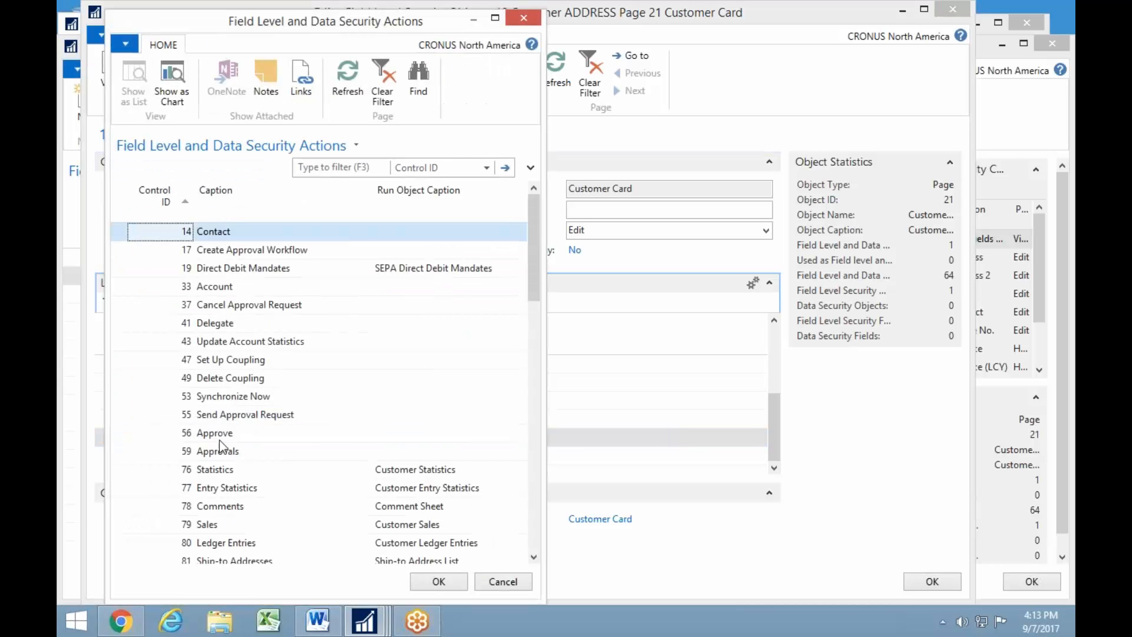
pyautogui.click(228, 471)
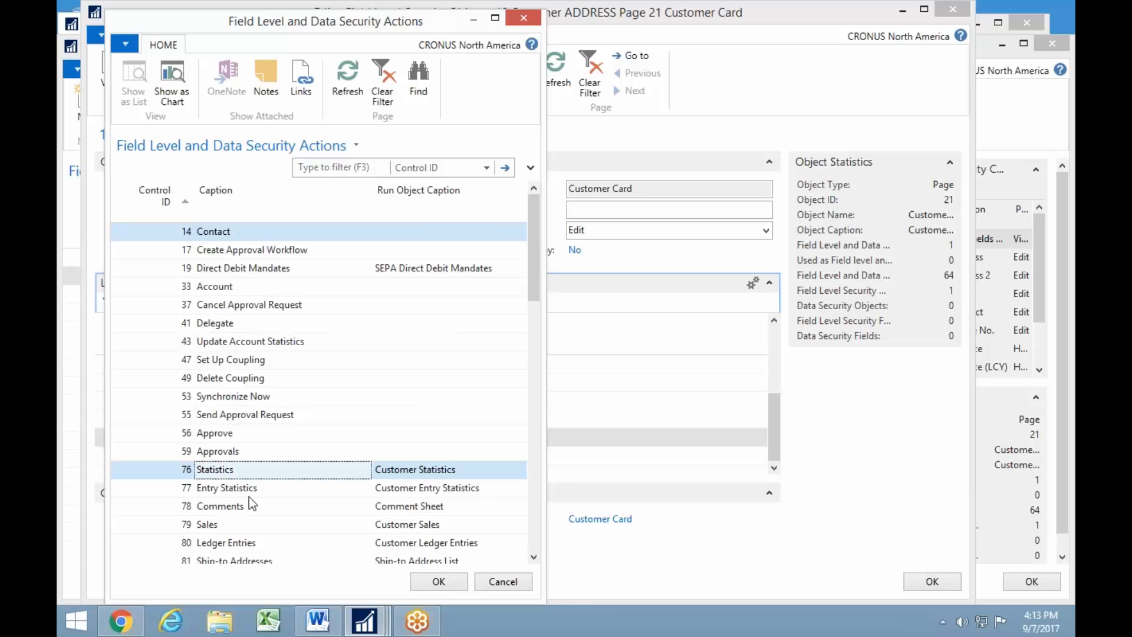
pyautogui.keyDown('ctrl'); pyautogui.click(231, 510); pyautogui.keyUp('ctrl')
pyautogui.keyDown('ctrl'); pyautogui.click(229, 544); pyautogui.keyUp('ctrl')
pyautogui.keyDown('ctrl'); pyautogui.click(228, 562); pyautogui.keyUp('ctrl')
pyautogui.click(442, 581)
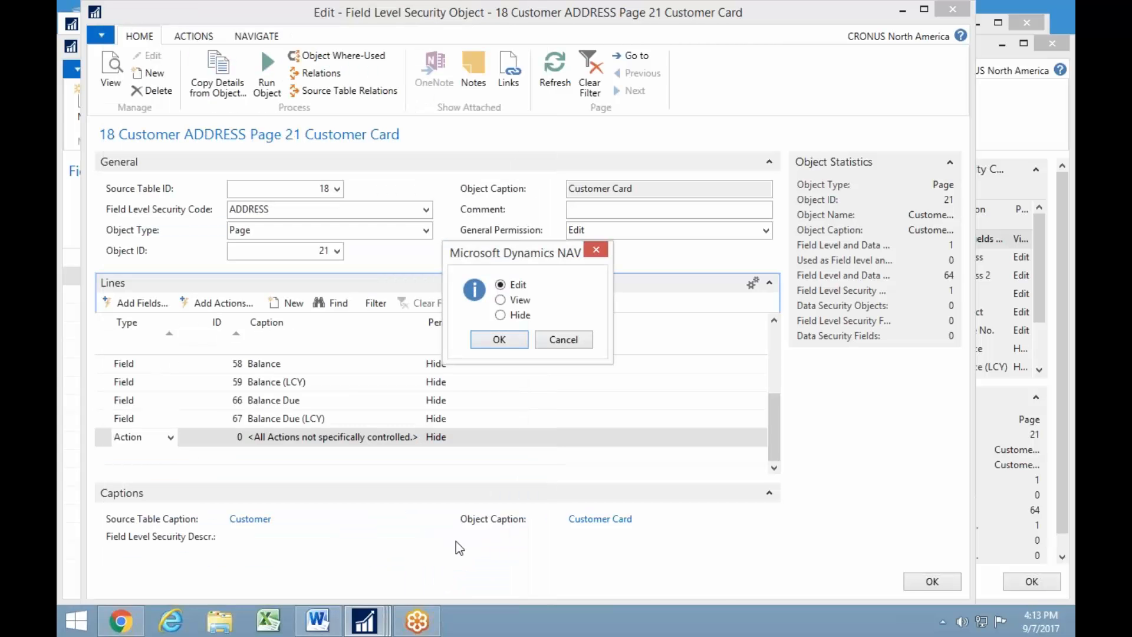
pyautogui.click(501, 342)
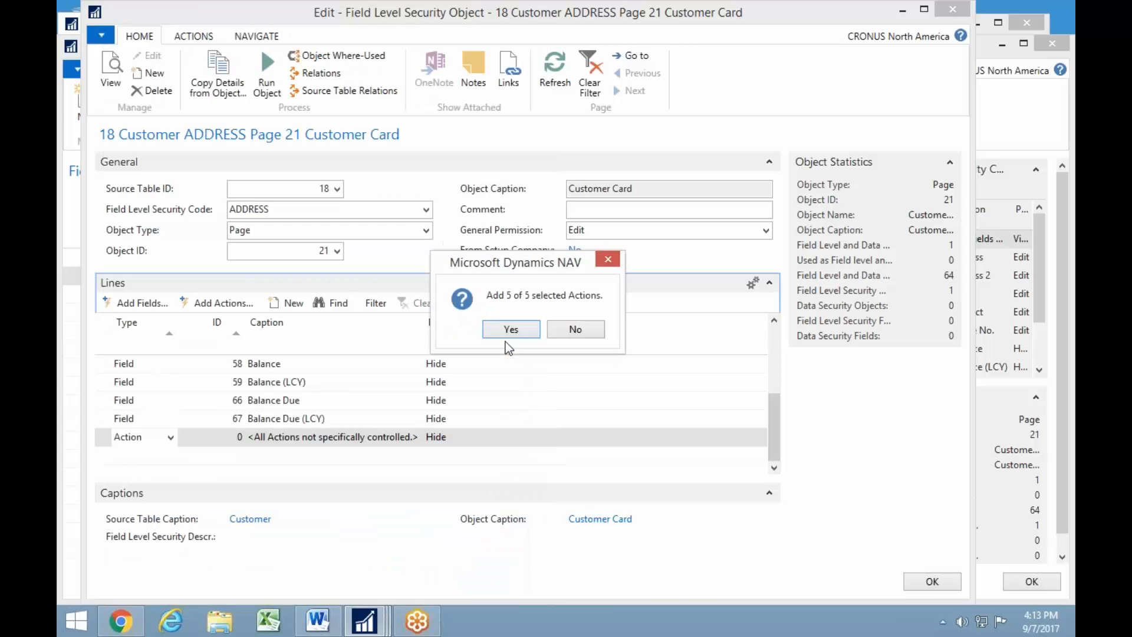
pyautogui.click(511, 330)
# - Set the permission of the Customer Card's Ledger Entries action to View
pyautogui.scroll(-1, 398, 452)
pyautogui.click(434, 453)
pyautogui.click(482, 456)
pyautogui.click(441, 495)
# - Review the permission of each Action line on the Customer Card, from all actions not specifically controlled to Ship-to Addresses, and close the details
pyautogui.press('Down')
pyautogui.press('Up')
pyautogui.press('Up')
pyautogui.press('Up')
pyautogui.press('Up')
pyautogui.press('Up')
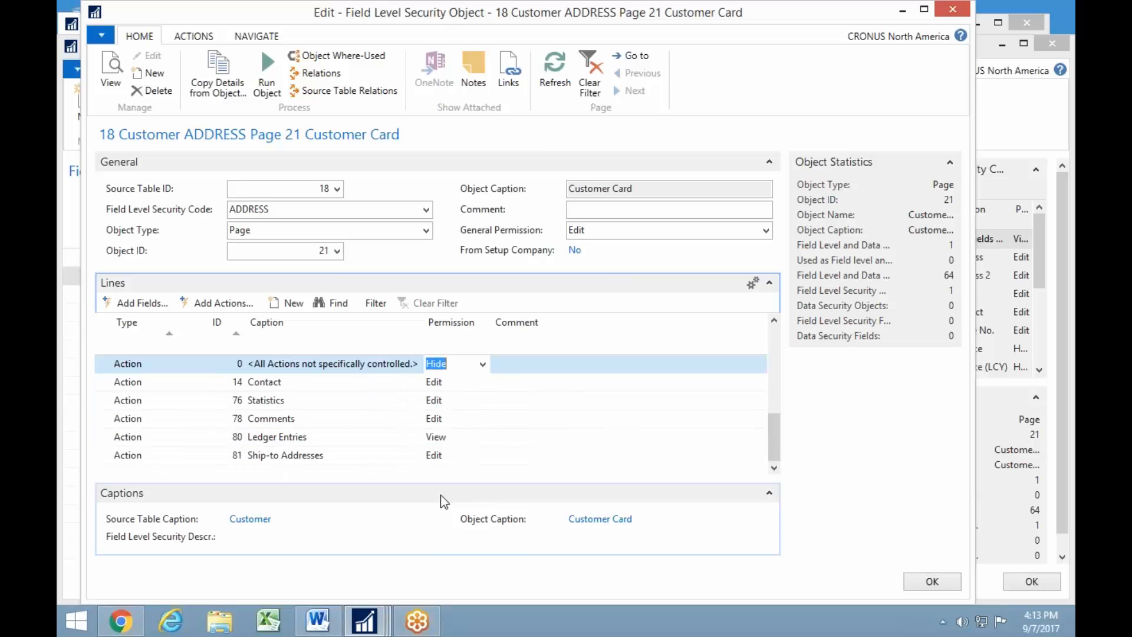
pyautogui.press('Down')
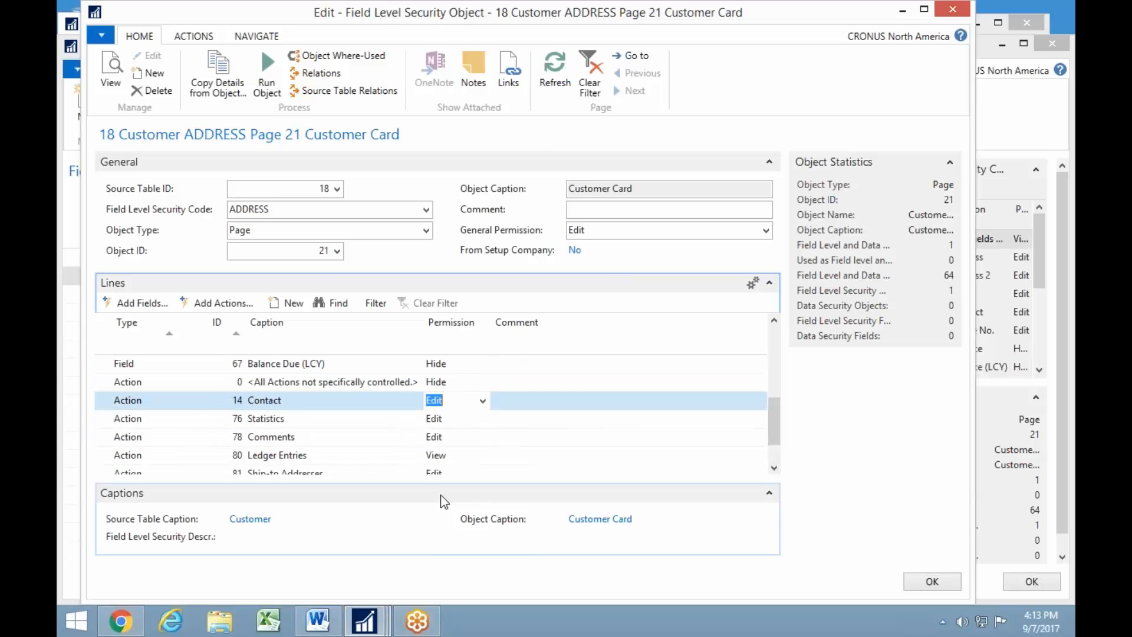
pyautogui.press('Down')
pyautogui.press('Down')
pyautogui.press('Down')
pyautogui.press('Up')
pyautogui.press('Down')
pyautogui.press('Up')
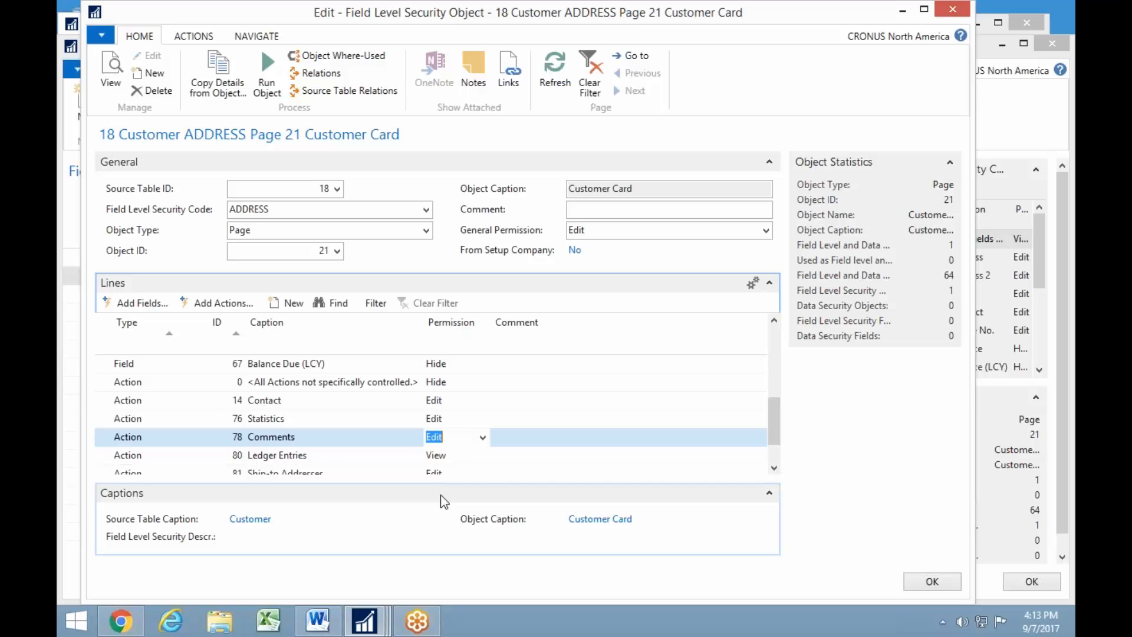
pyautogui.press('Escape')
# - In the details of <Page not specified later>, filter fields by "balan" and add Balance, Balance (LCY), Balance Due and Balance Due (LCY) with Hide permission
pyautogui.click(261, 258)
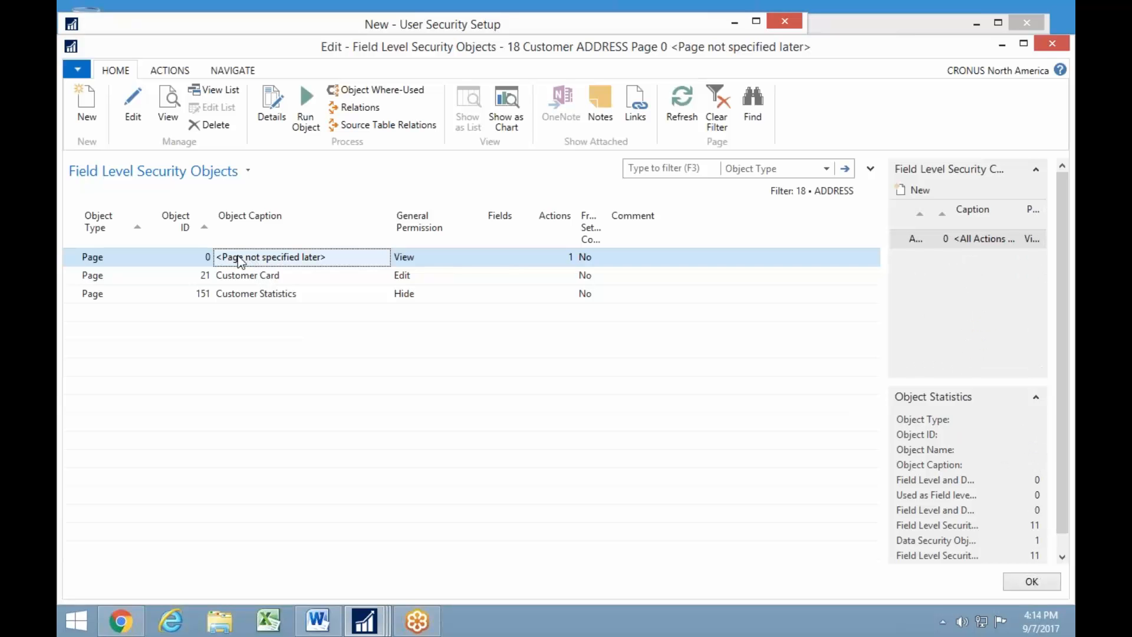
pyautogui.click(277, 105)
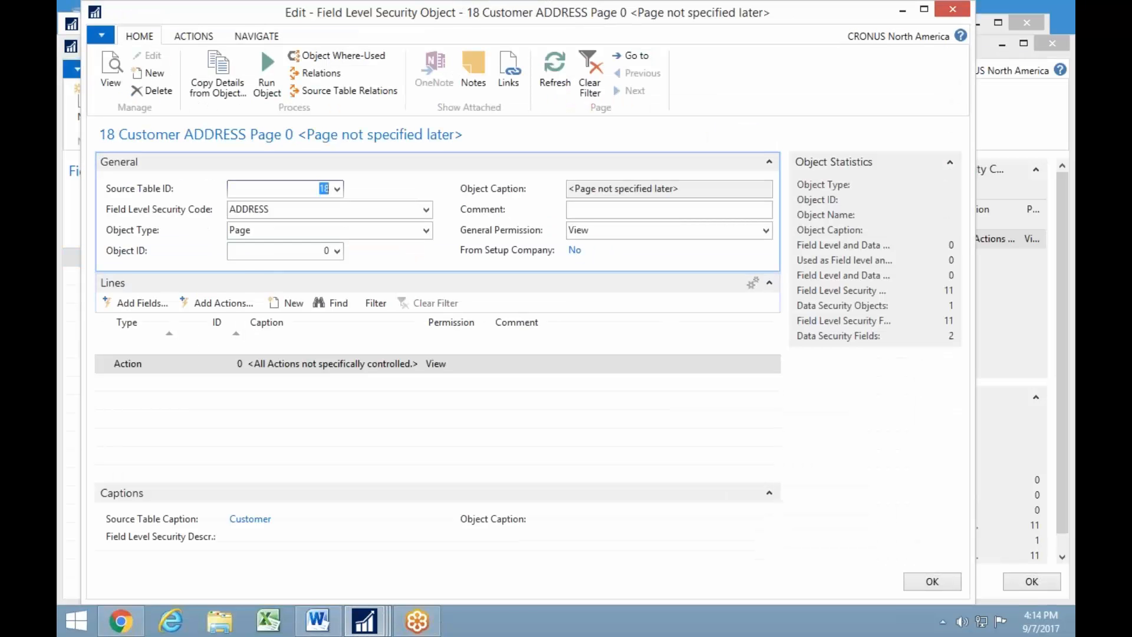
pyautogui.click(136, 303)
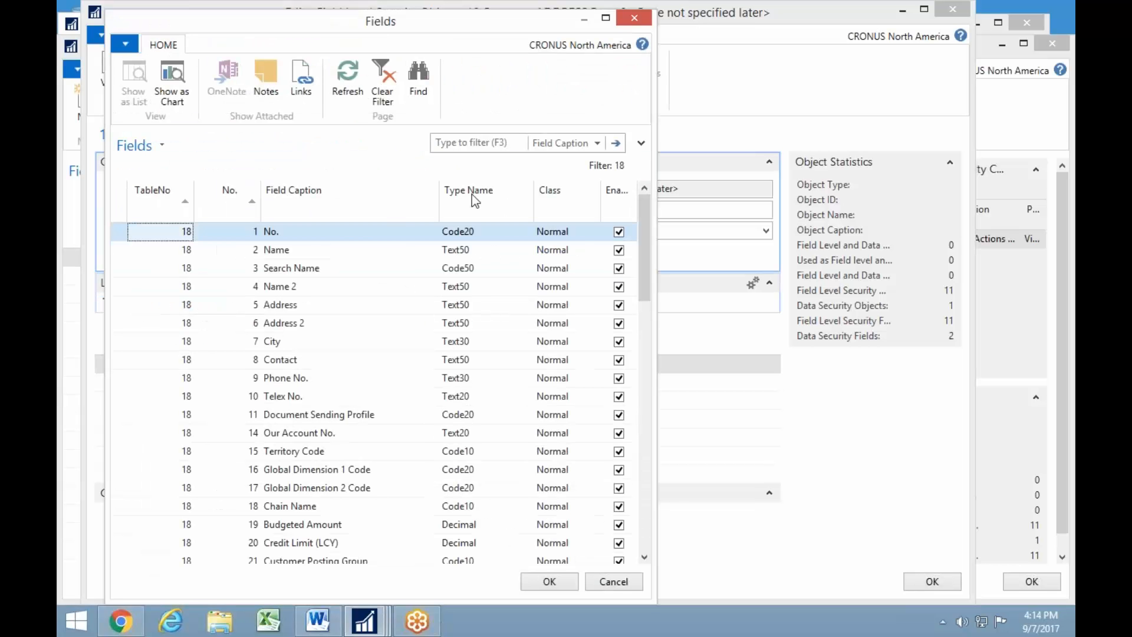
pyautogui.click(484, 143)
pyautogui.write('balan')
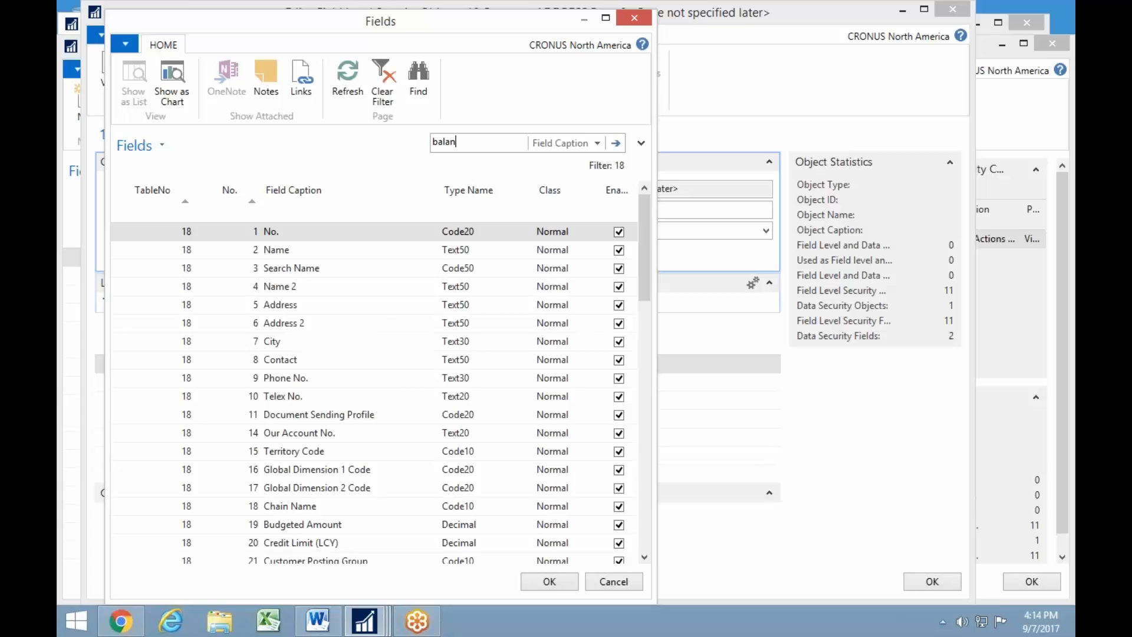
pyautogui.press('Return')
pyautogui.click(124, 204)
pyautogui.click(553, 583)
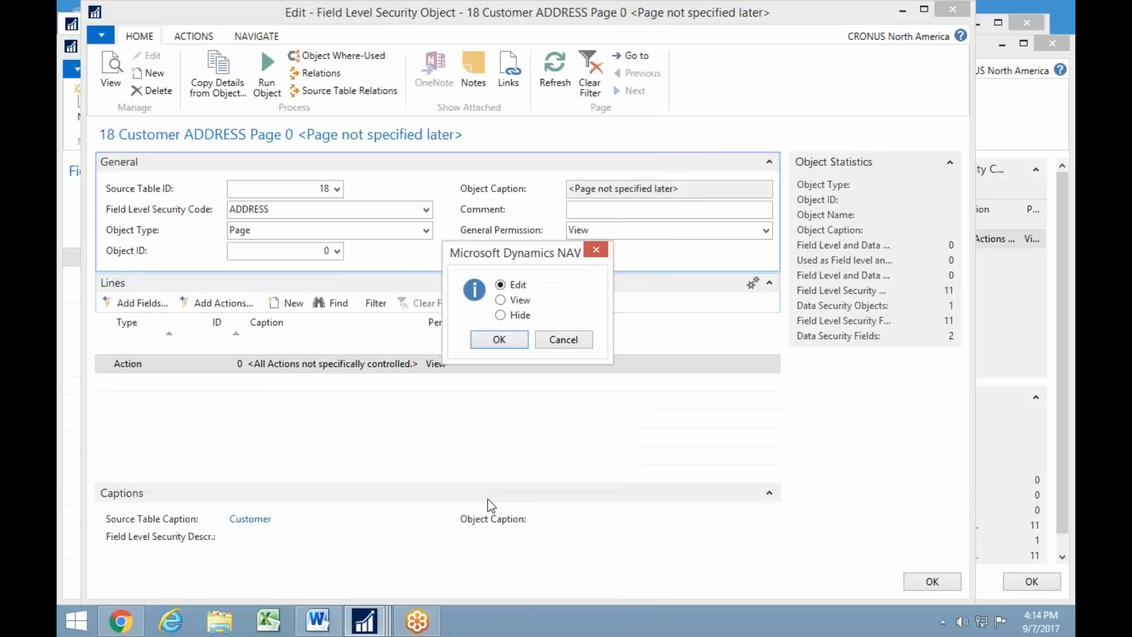
pyautogui.click(497, 340)
pyautogui.click(515, 331)
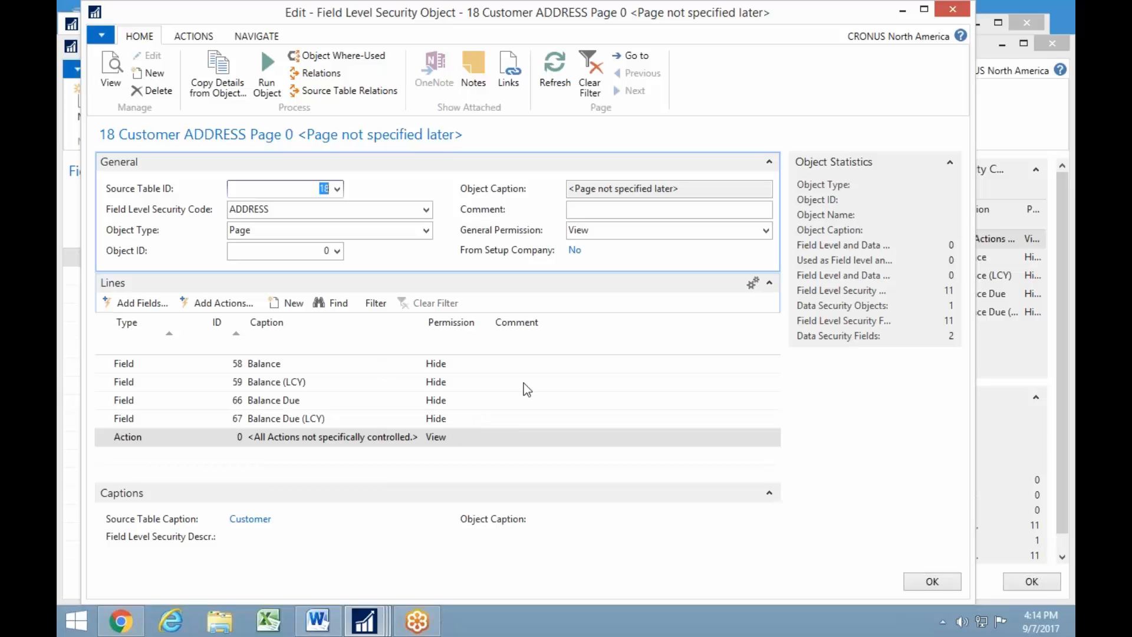
pyautogui.press('Escape')
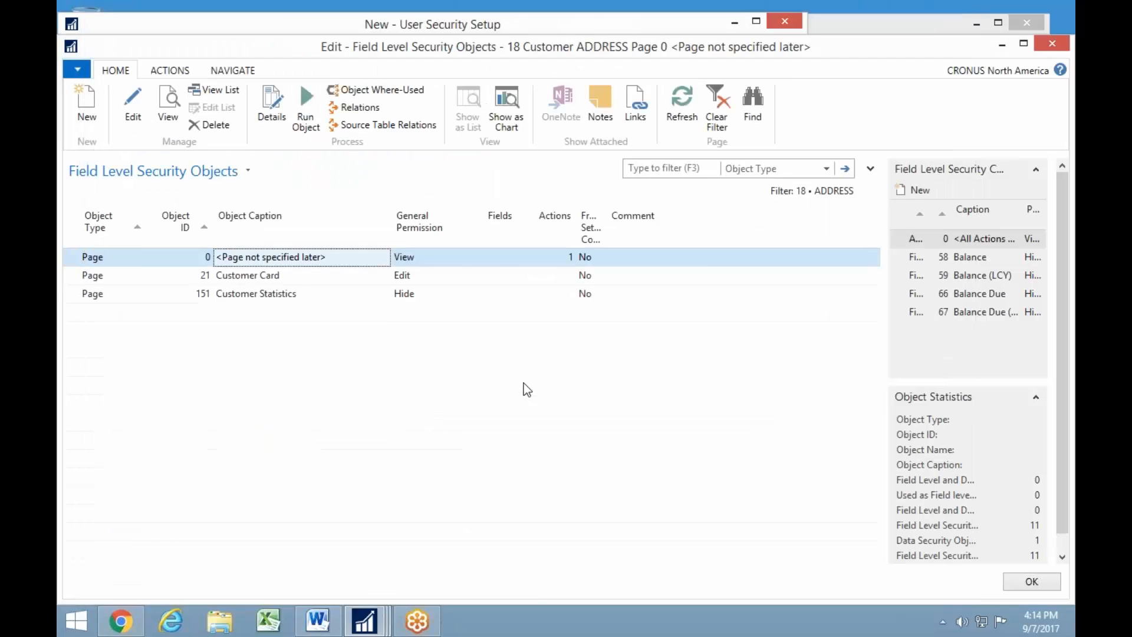
# - Assign the ADDRESS field level security code to the DEMO\USER customer line in User Security Setup
pyautogui.press('Escape')
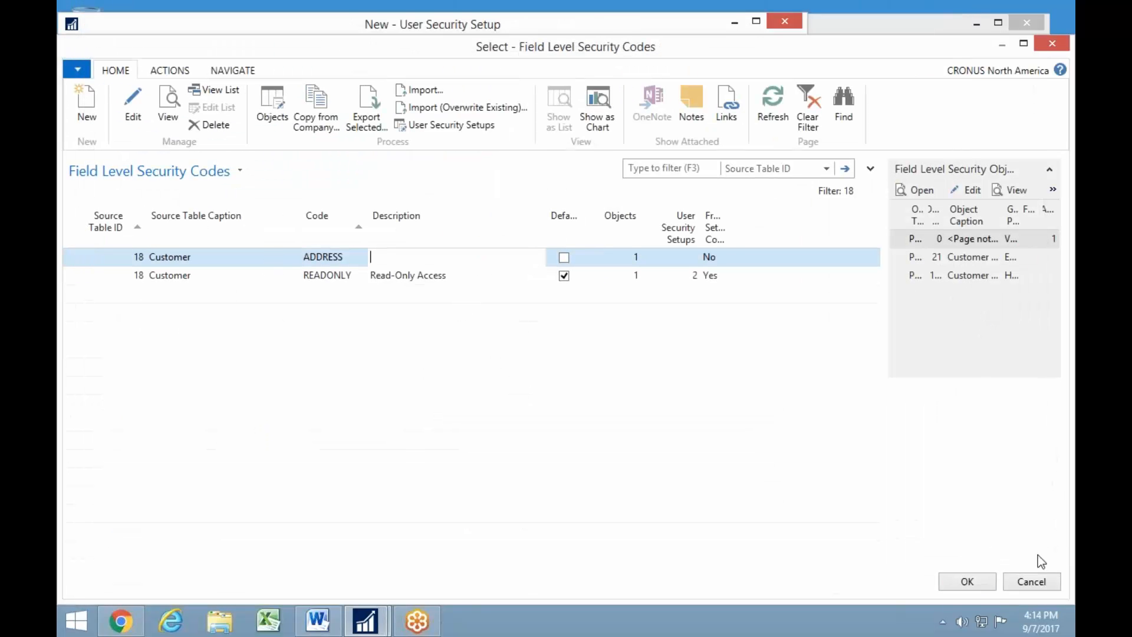
pyautogui.click(968, 581)
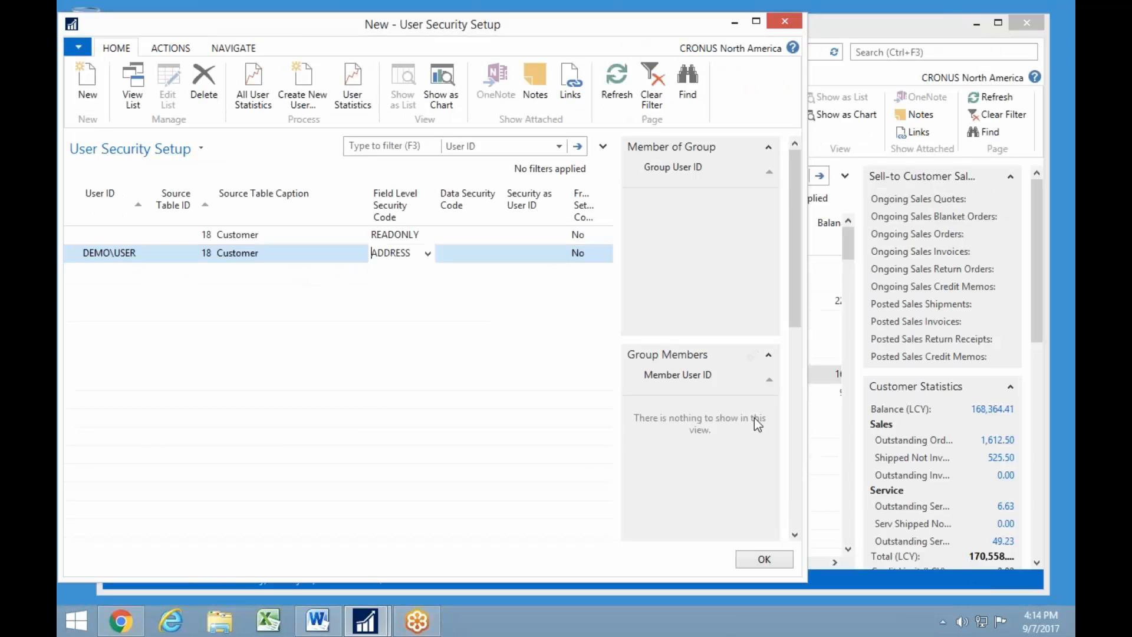
pyautogui.press('Up')
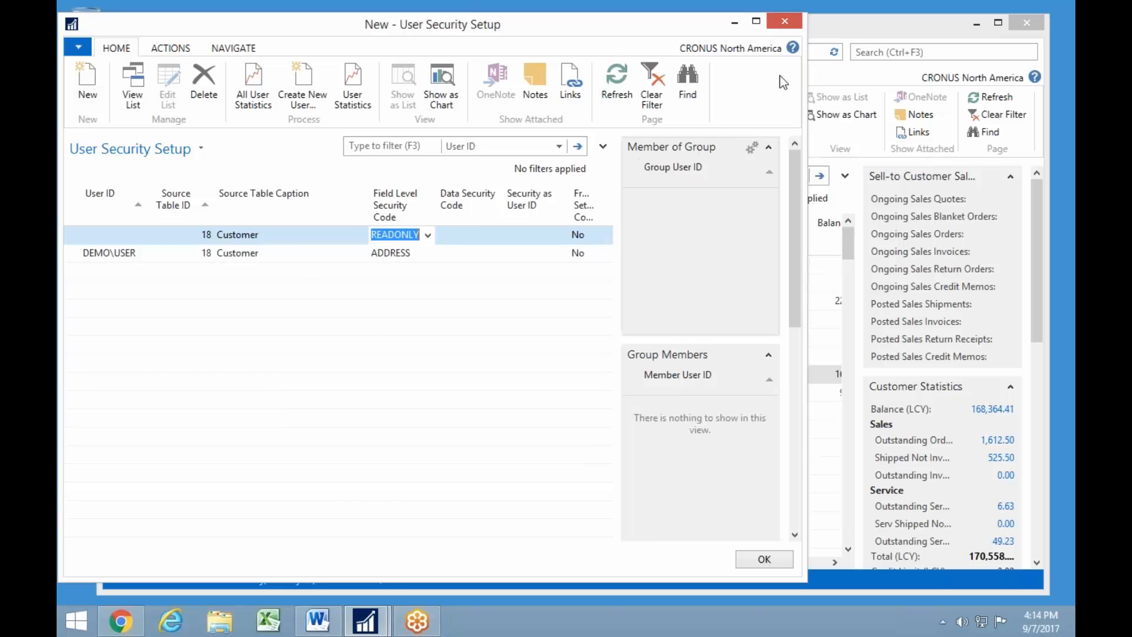
# - Open the card of The Cannon Group PLC from the Customers list and check which fields are editable or hidden
pyautogui.click(841, 63)
pyautogui.click(321, 378)
pyautogui.doubleClick(320, 376)
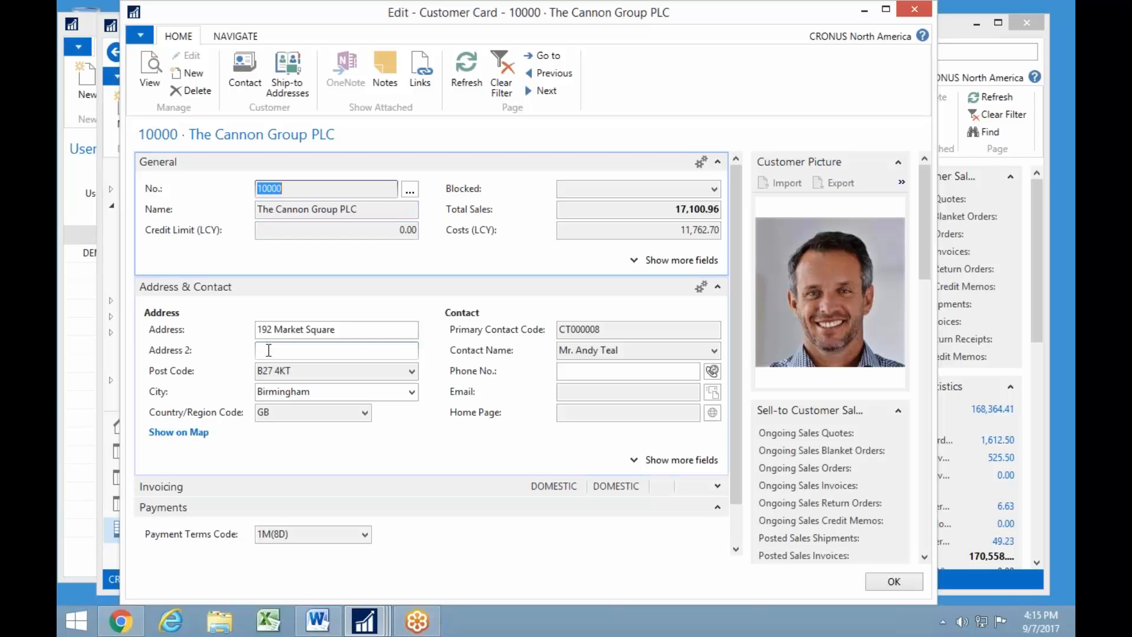
pyautogui.scroll(-1, 285, 450)
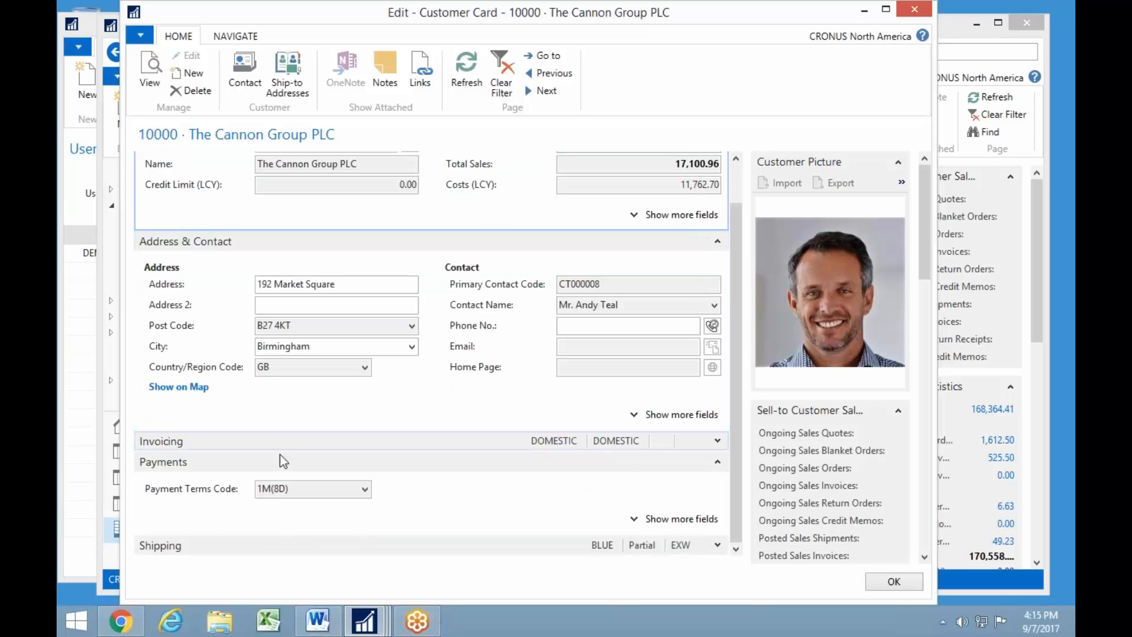
pyautogui.scroll(1, 303, 472)
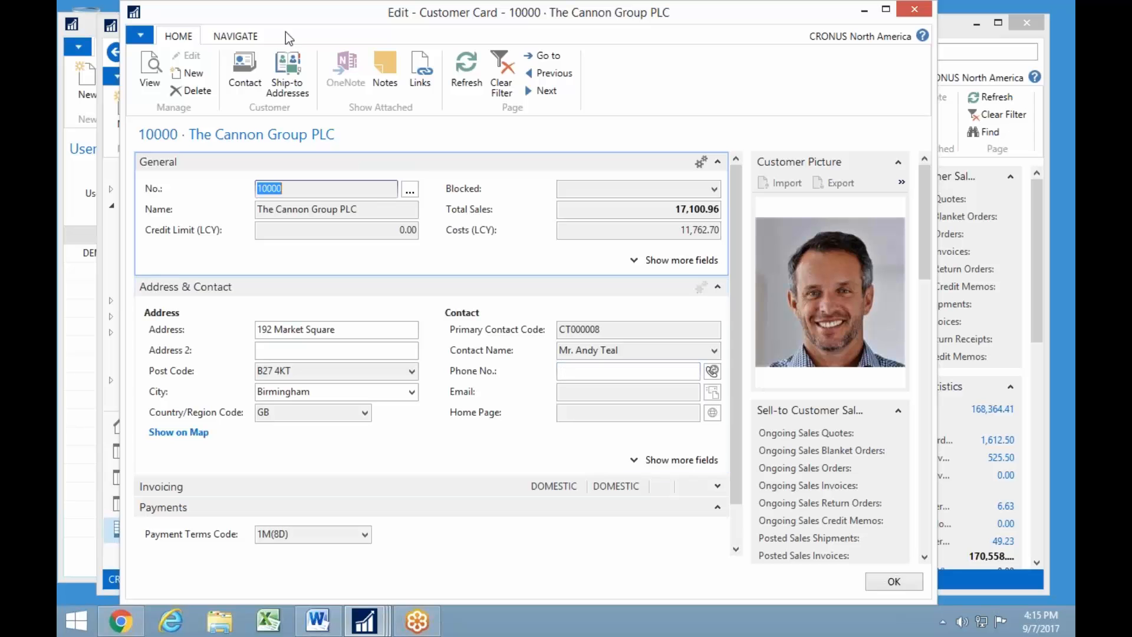
# - Check the available navigation actions on the customer card, try to open its Statistics, and close the card
pyautogui.click(239, 35)
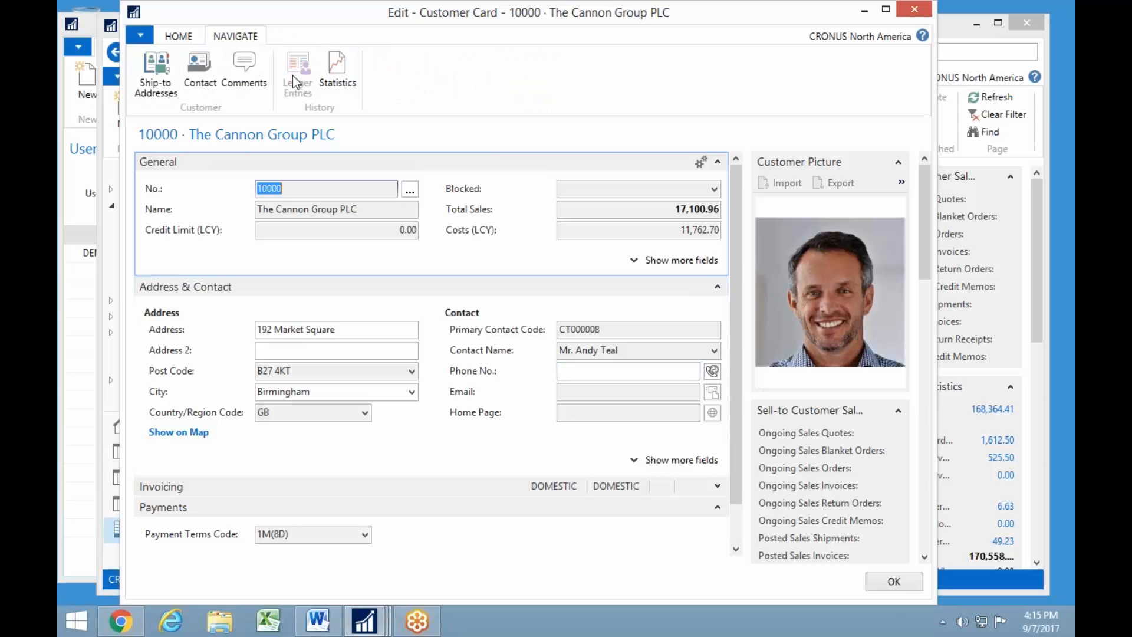
pyautogui.click(337, 69)
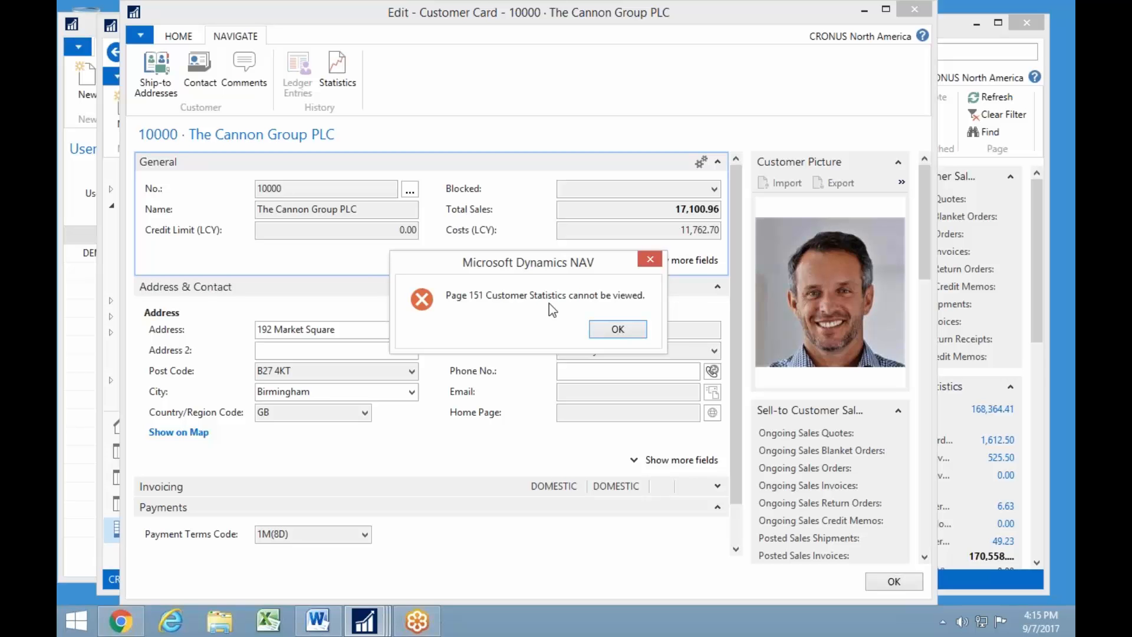
pyautogui.click(621, 329)
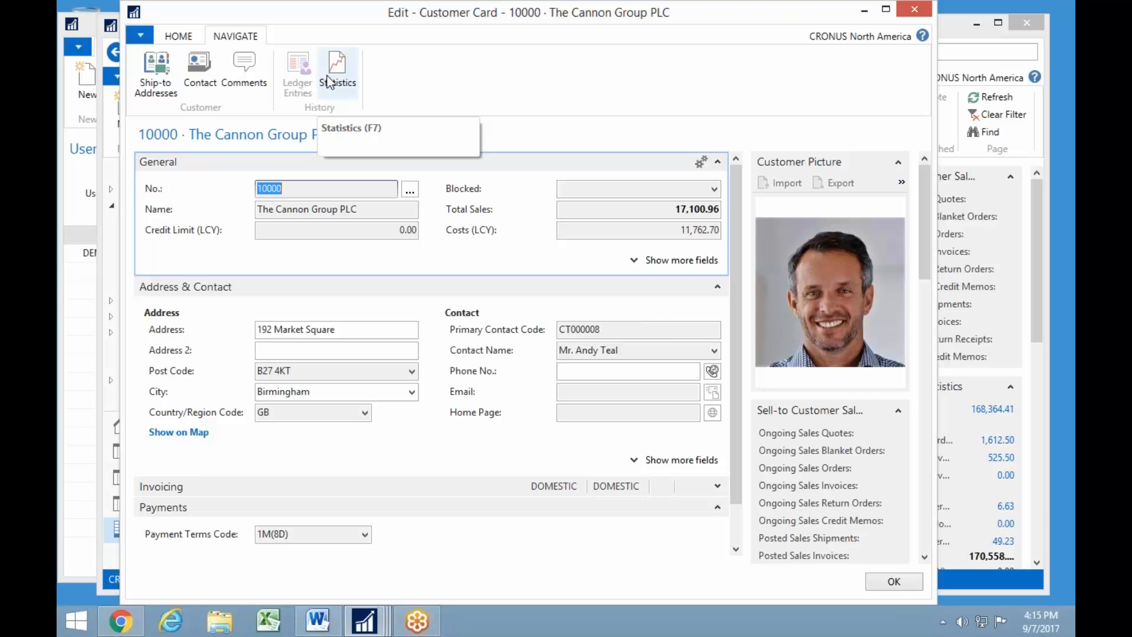
pyautogui.press('Escape')
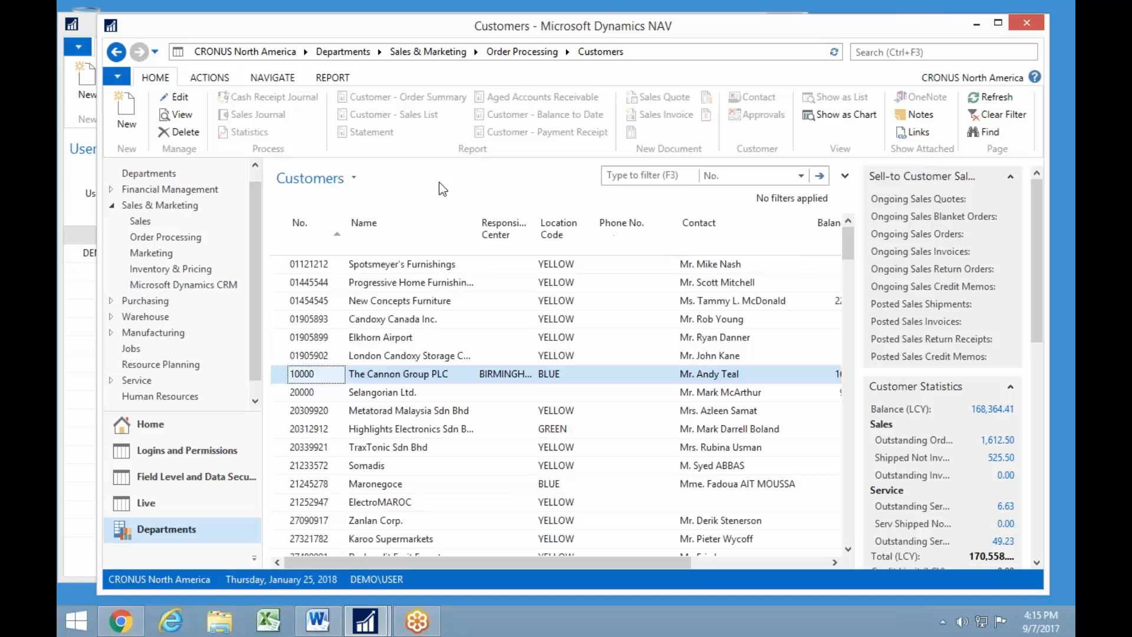
# - Open the Sales Orders list and the Sales Credit Memos list under Order Processing
pyautogui.click(158, 237)
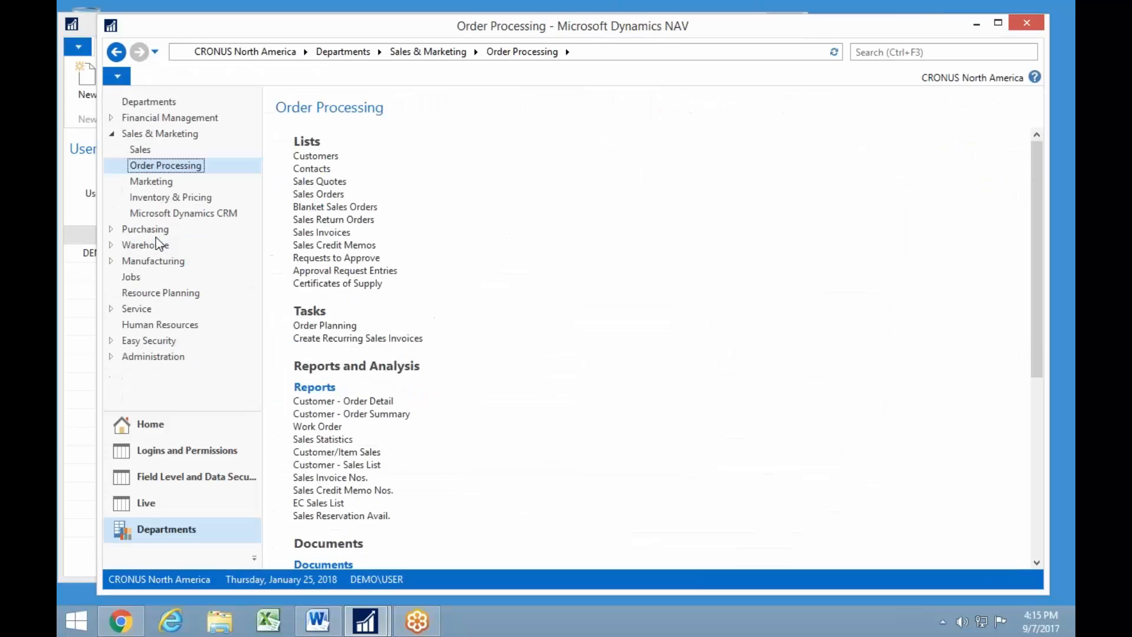
pyautogui.click(328, 195)
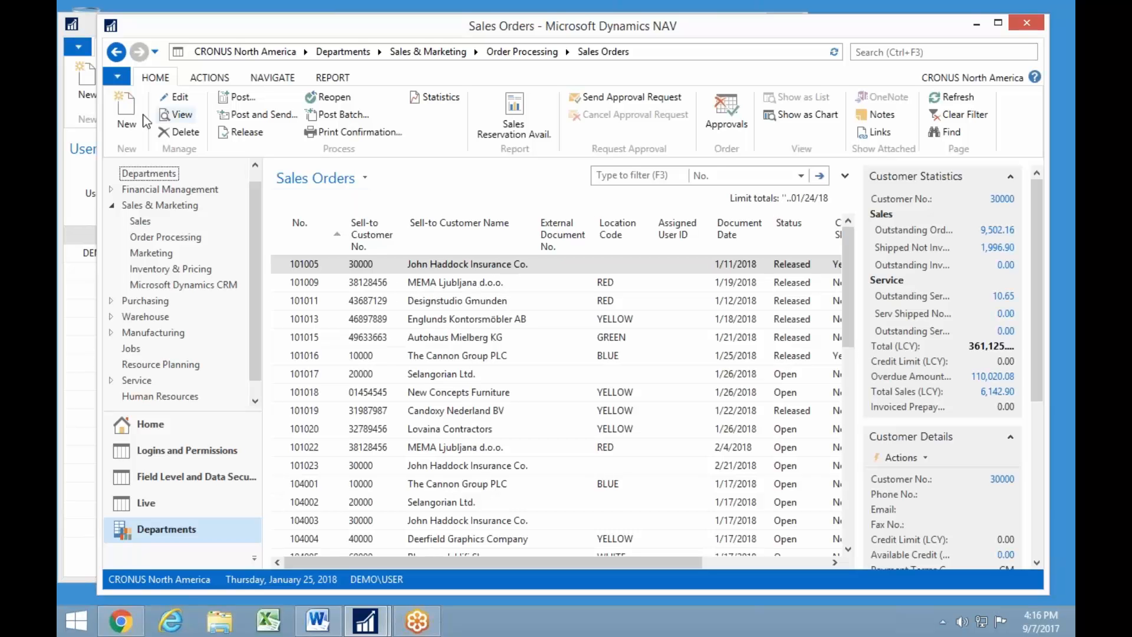
pyautogui.click(162, 239)
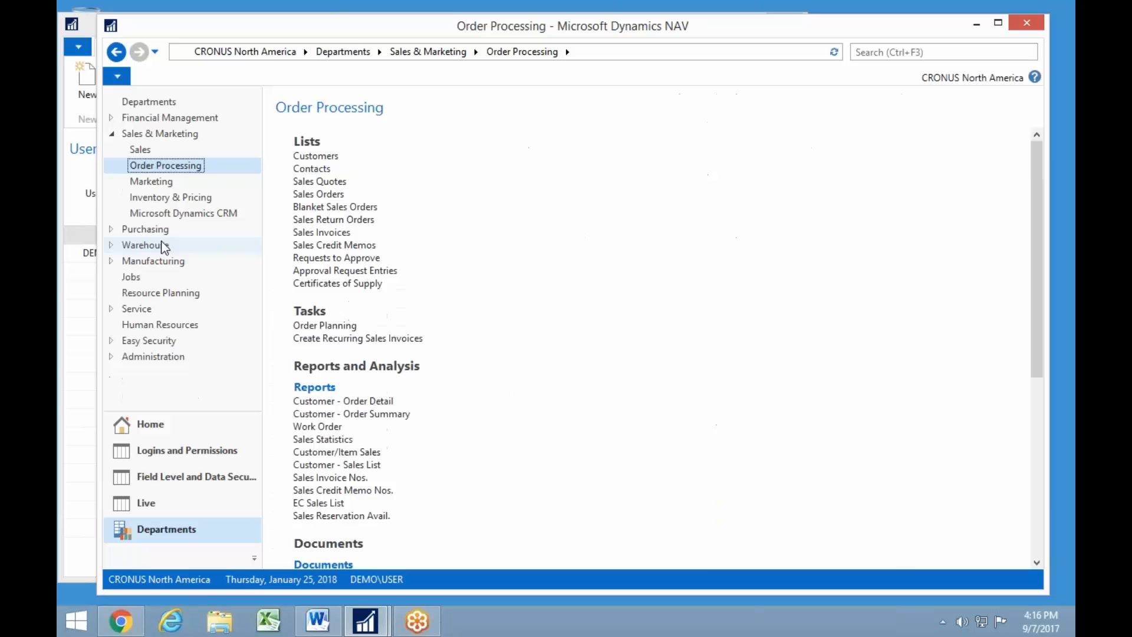
pyautogui.click(335, 245)
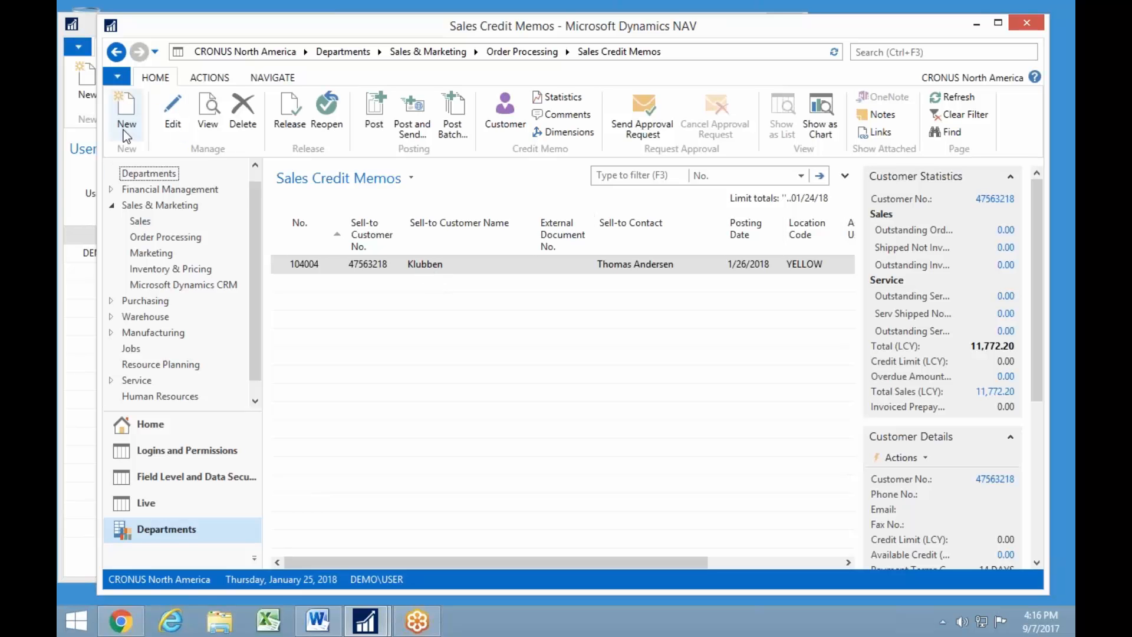
# - Open the sales credit memo for Klubben and exit it without posting
pyautogui.click(431, 272)
pyautogui.click(432, 273)
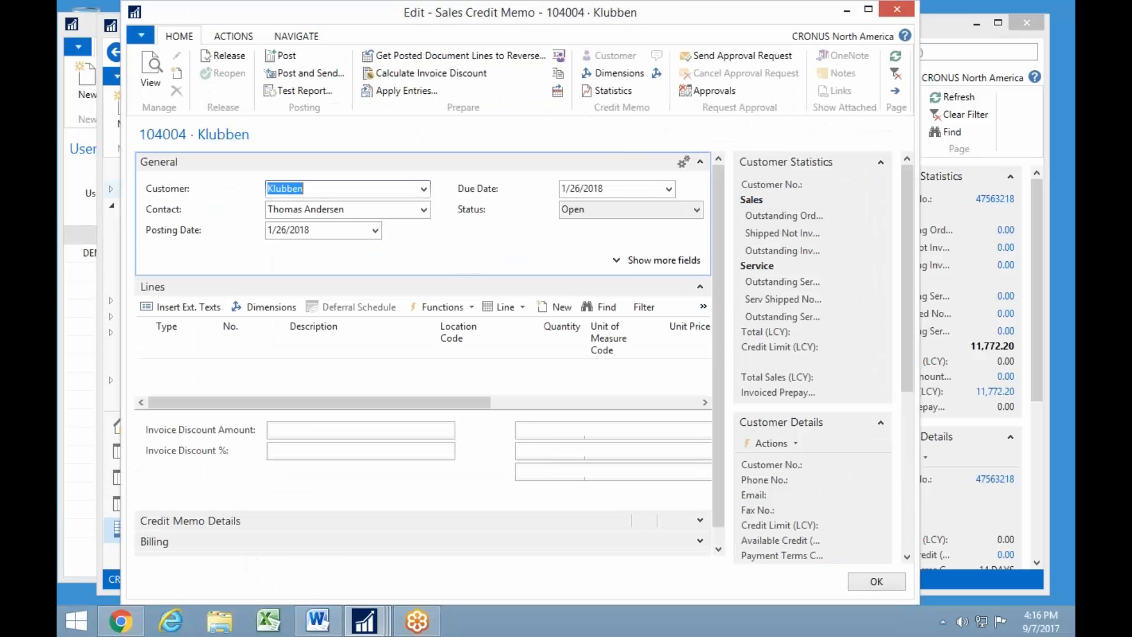
pyautogui.press('Escape')
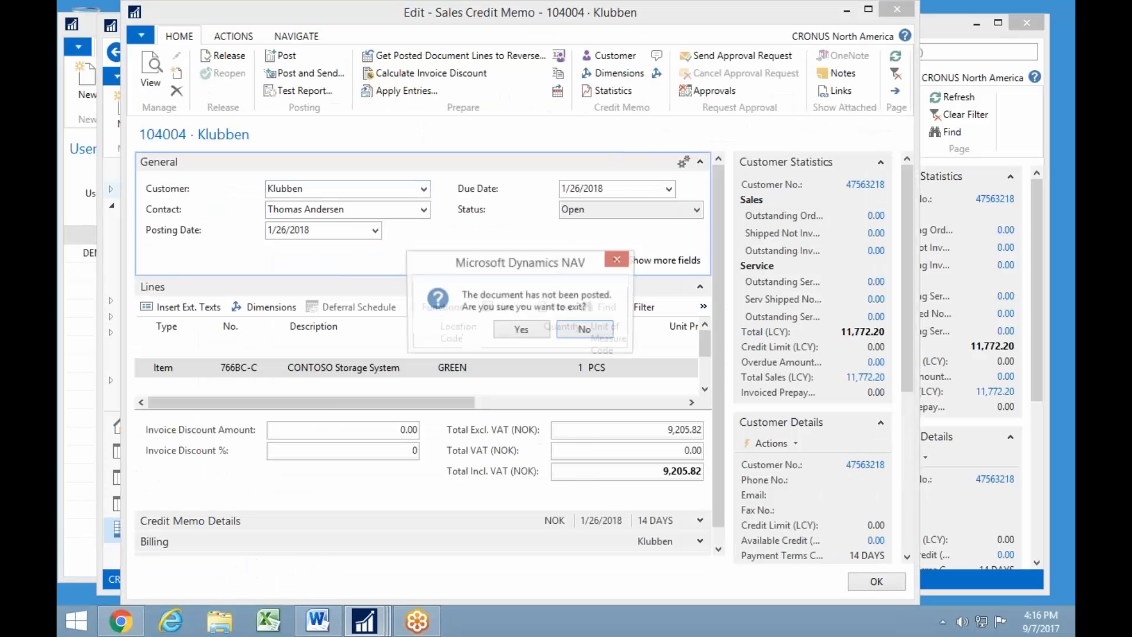
pyautogui.click(521, 329)
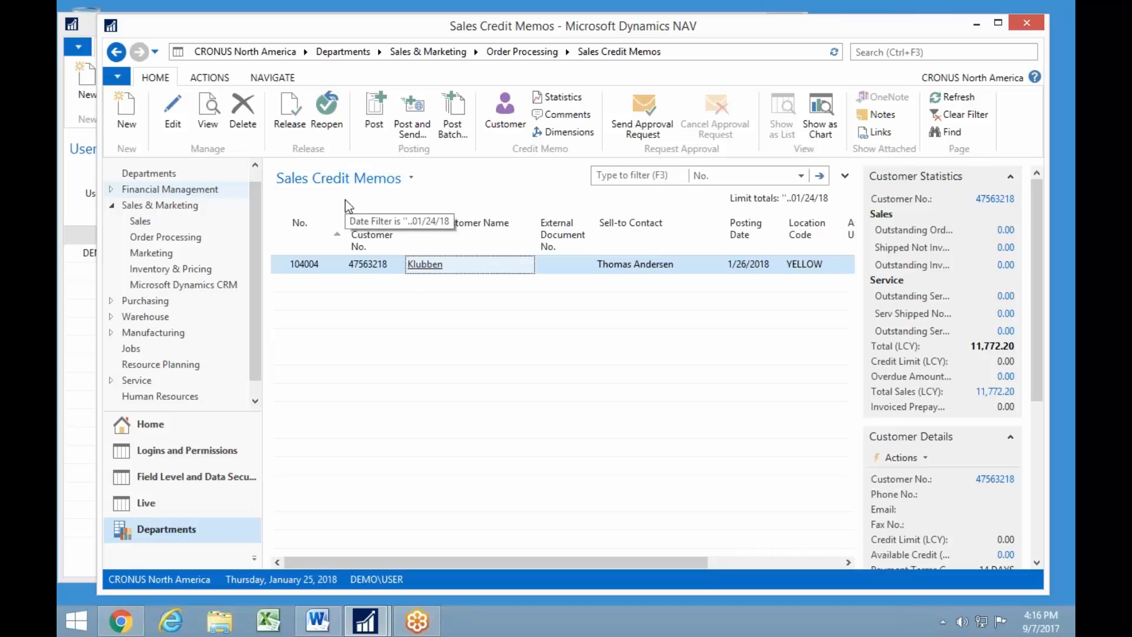
# - Reopen the Customers list under Order Processing and inspect which of its actions are available
pyautogui.click(177, 242)
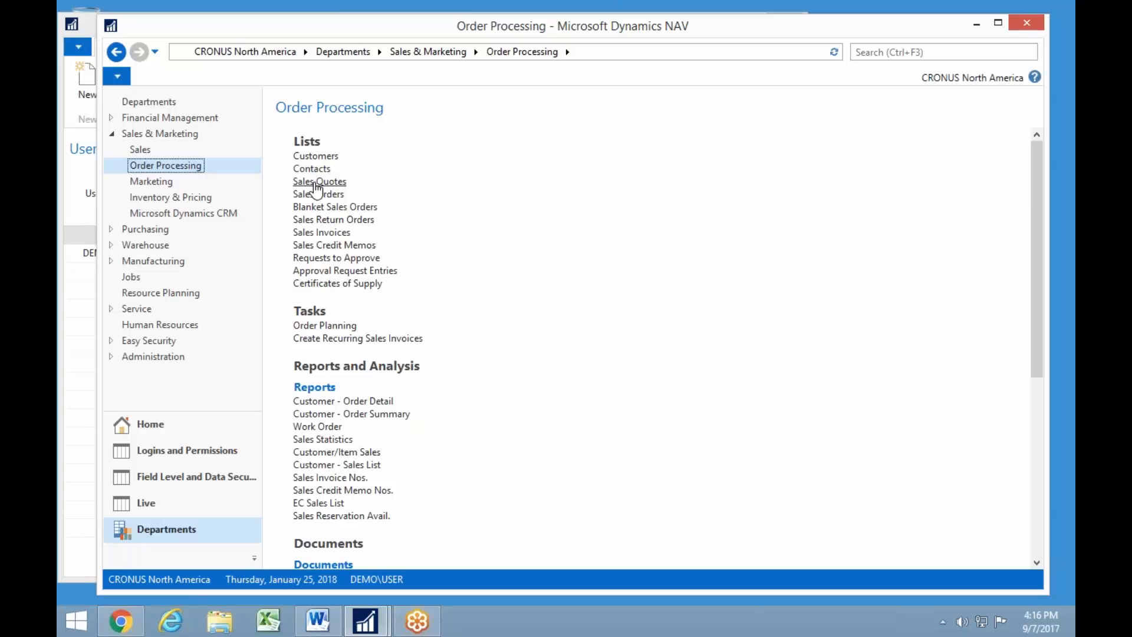
pyautogui.click(316, 156)
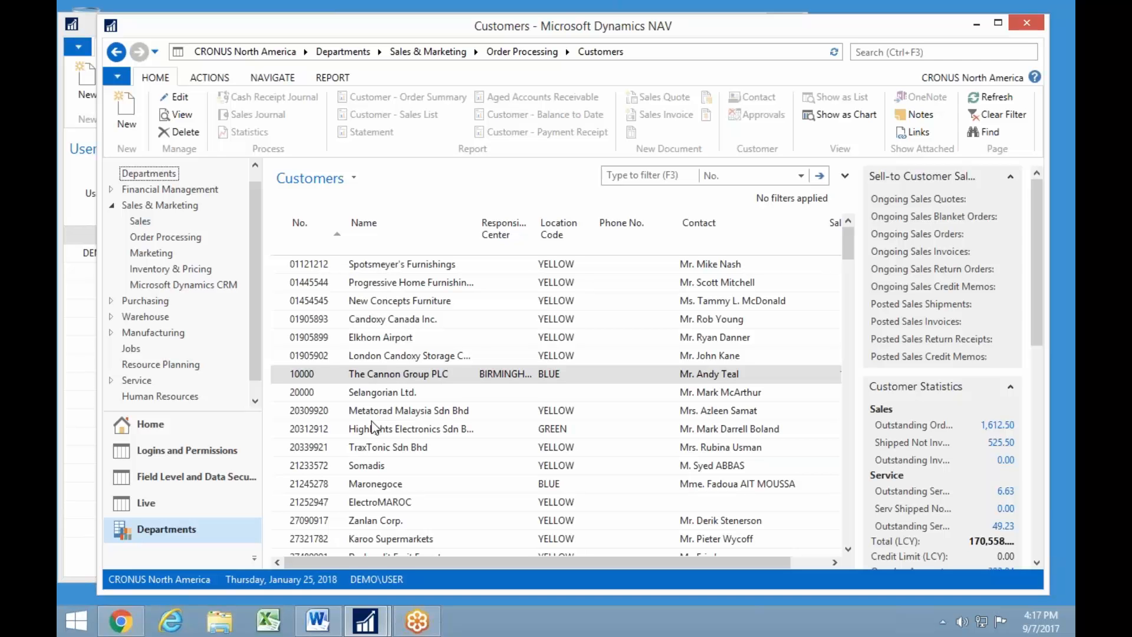
pyautogui.click(217, 81)
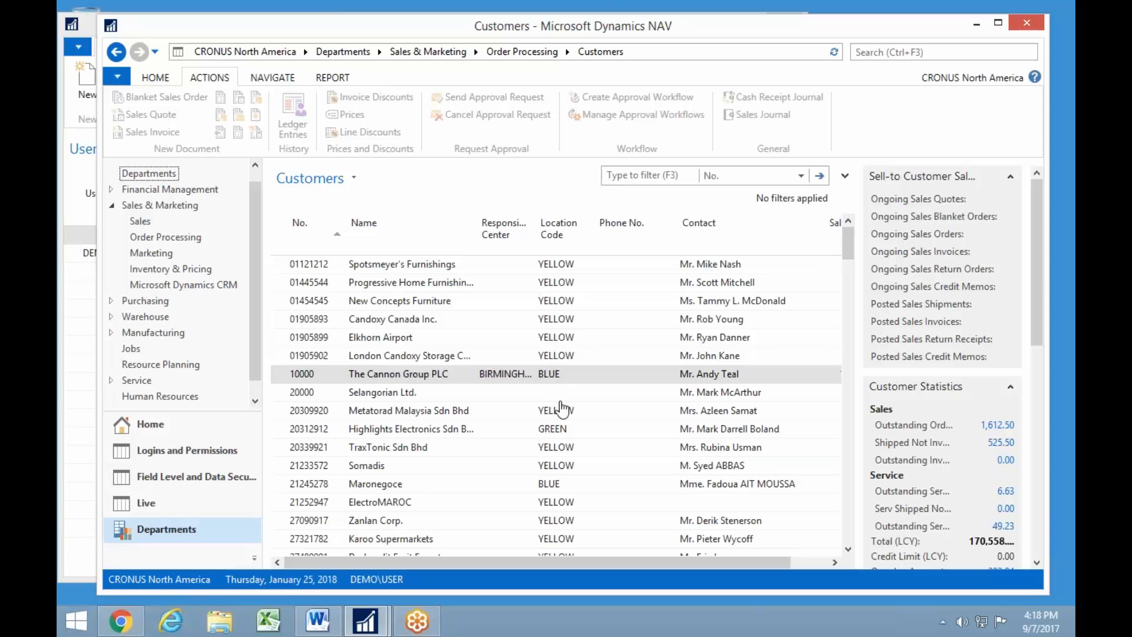
# - Open the Easy Security department page
pyautogui.scroll(-3, 573, 531)
pyautogui.scroll(-2, 560, 519)
pyautogui.scroll(5, 557, 498)
pyautogui.scroll(-1, 257, 390)
pyautogui.click(155, 382)
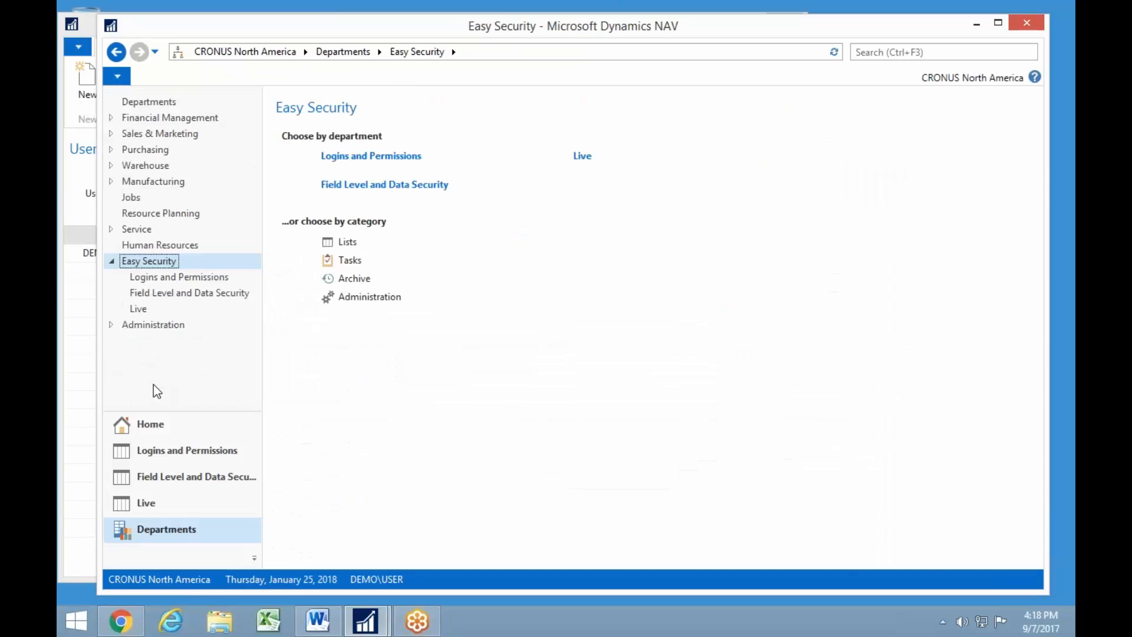
# - Create a data security code named LOCATION for source table 18 in the Data Security Codes list under Field Level and Data Security
pyautogui.click(169, 293)
pyautogui.click(325, 198)
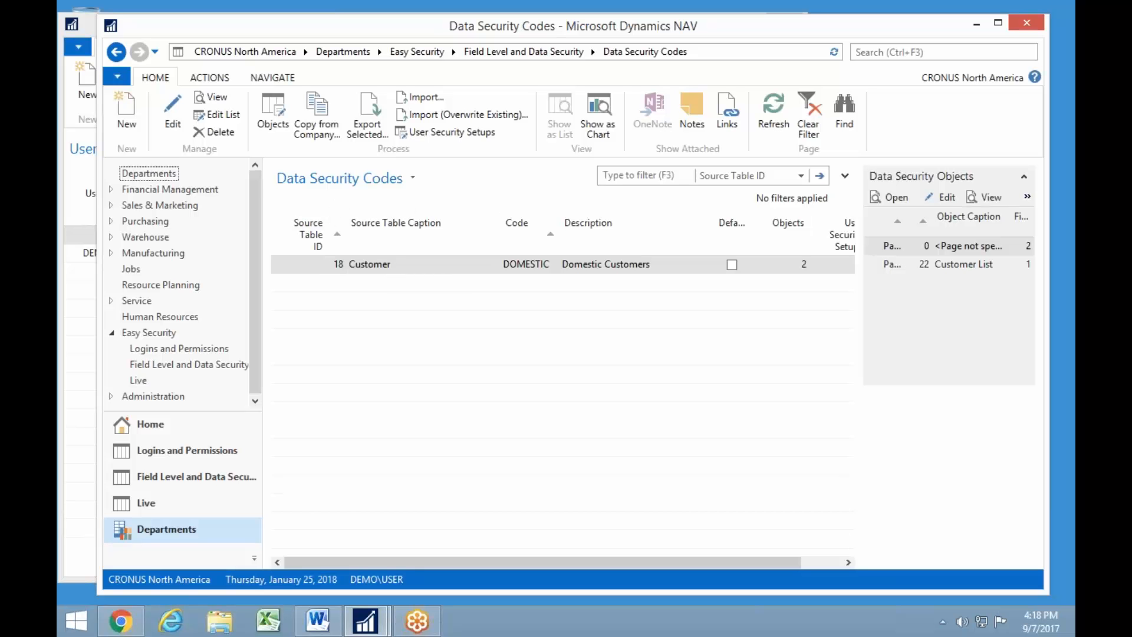
pyautogui.click(125, 122)
pyautogui.write('18')
pyautogui.press('Tab')
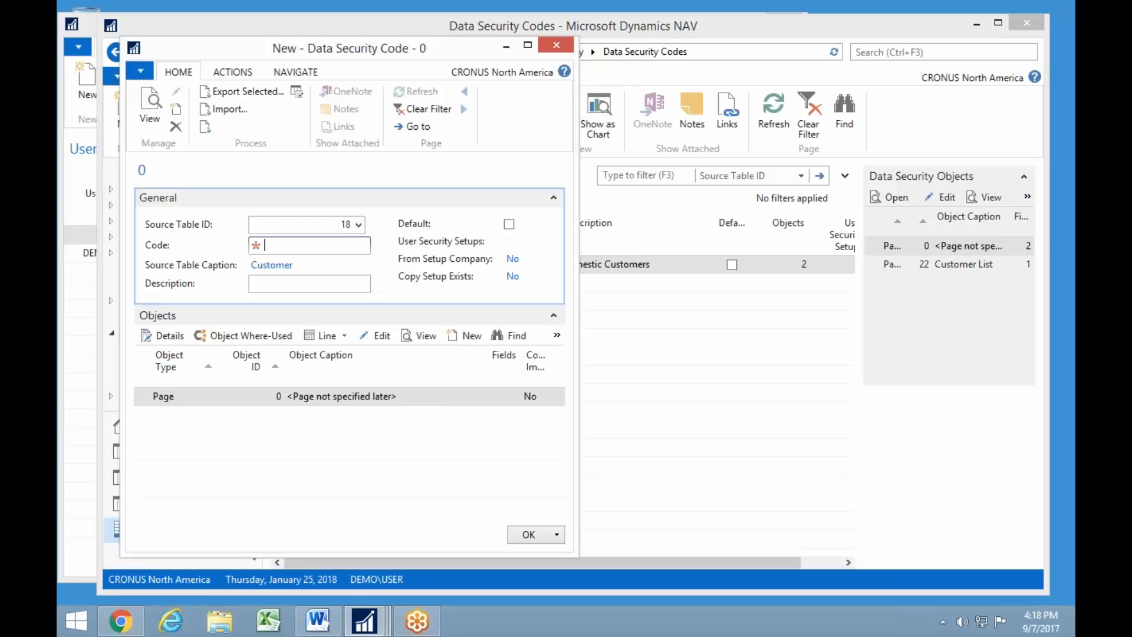
pyautogui.write('location')
pyautogui.press('Tab')
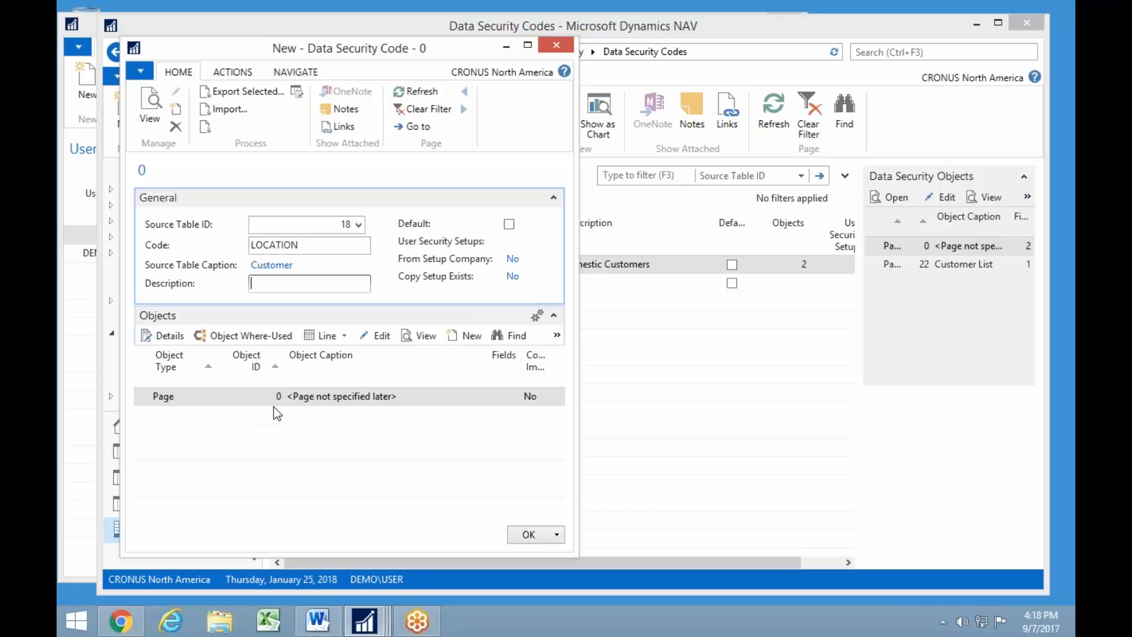
# - Open the details of the LOCATION code's unspecified page object and add the Location Code field to its fields
pyautogui.click(182, 343)
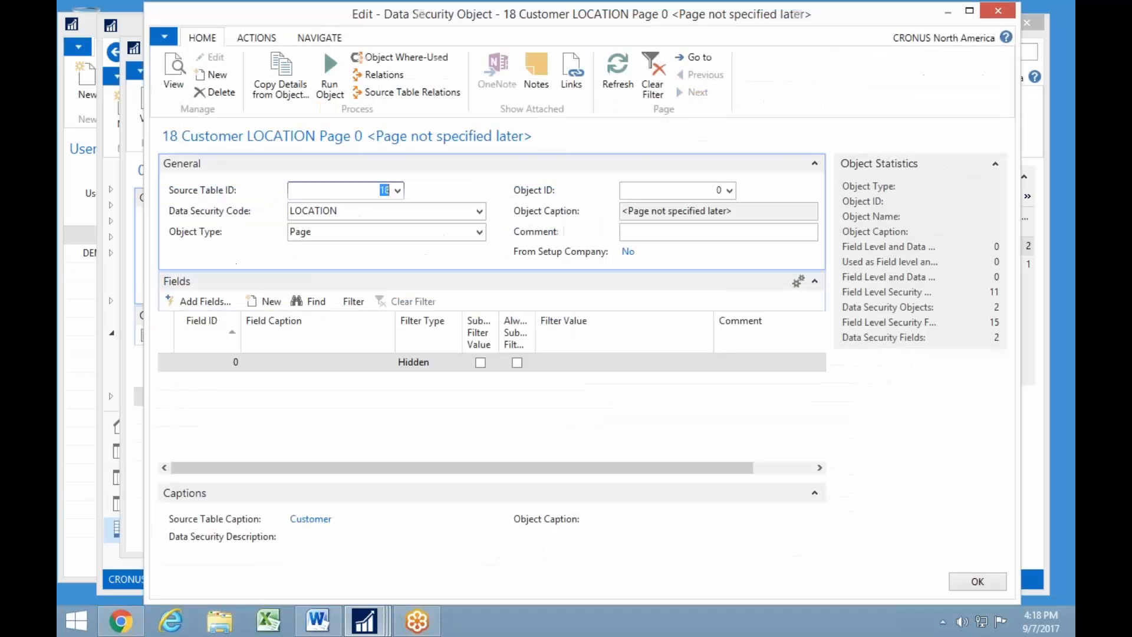
pyautogui.click(235, 364)
pyautogui.click(234, 362)
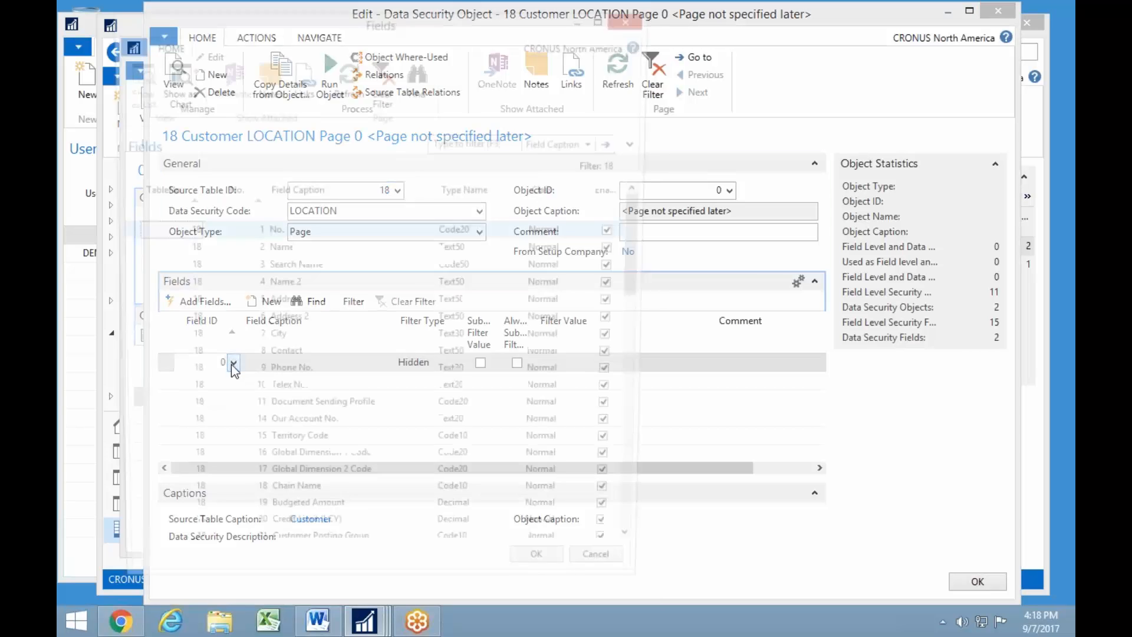
pyautogui.click(434, 142)
pyautogui.write('loca')
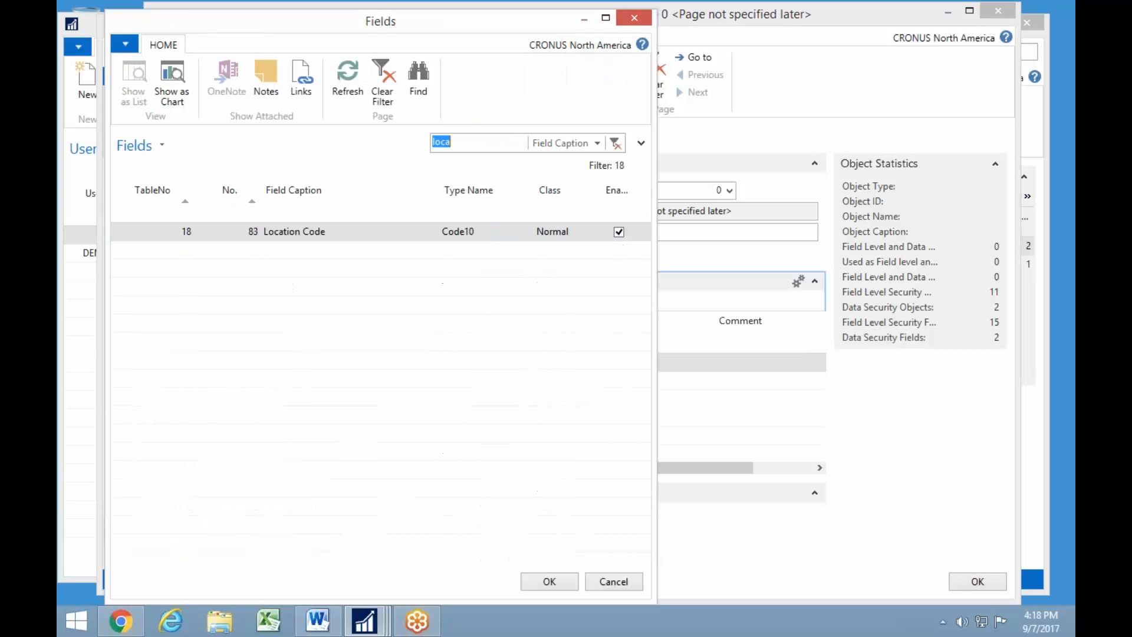
pyautogui.doubleClick(303, 233)
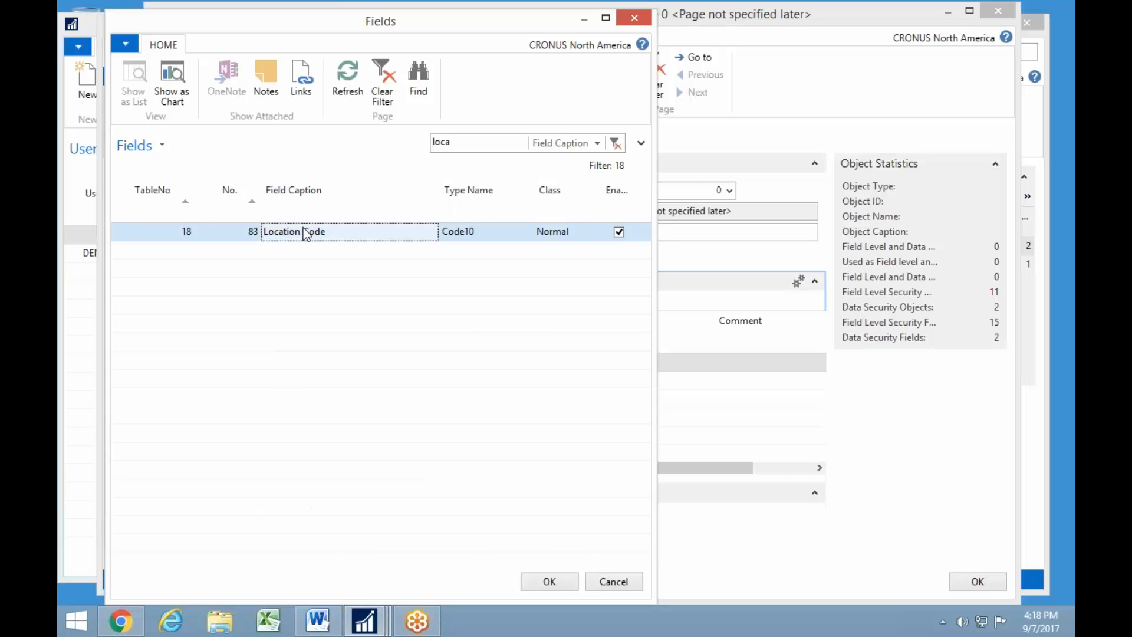
# - Set the Location Code field's filter type to Hidden and its filter value to ''|BLUE
pyautogui.click(454, 363)
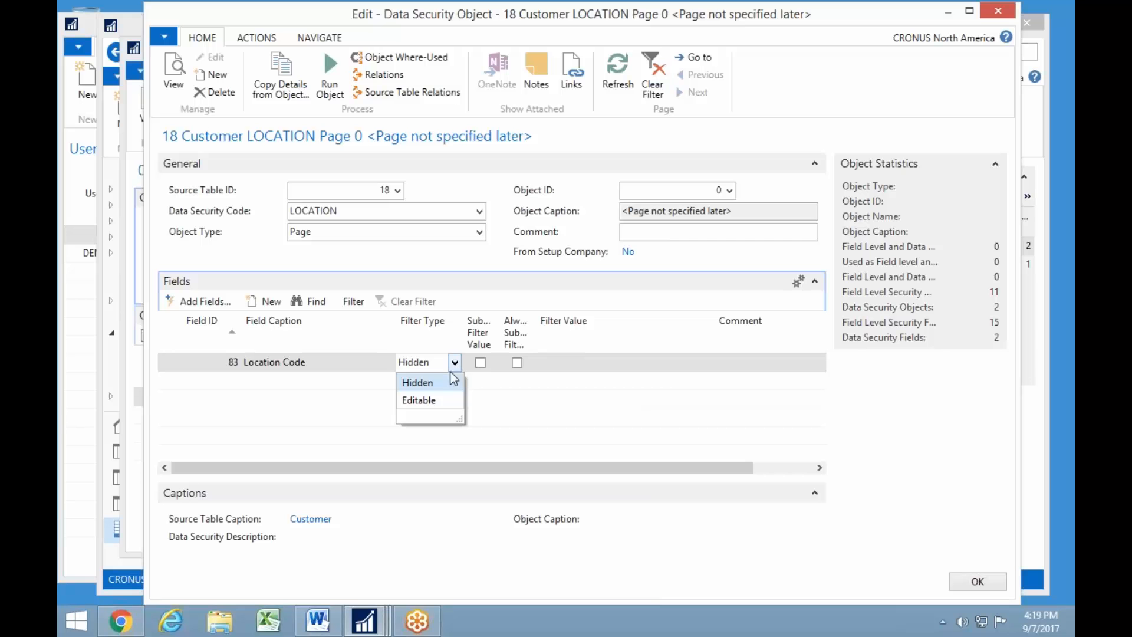
pyautogui.click(423, 383)
pyautogui.click(574, 366)
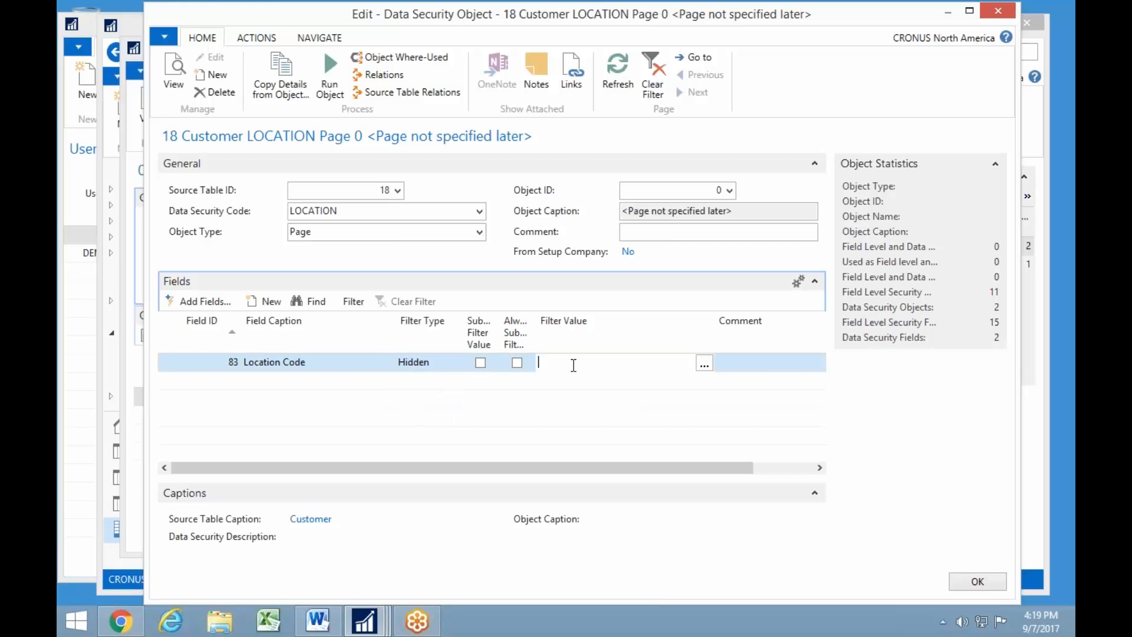
pyautogui.write("''|BLUE")
pyautogui.press('Tab')
pyautogui.press('Tab')
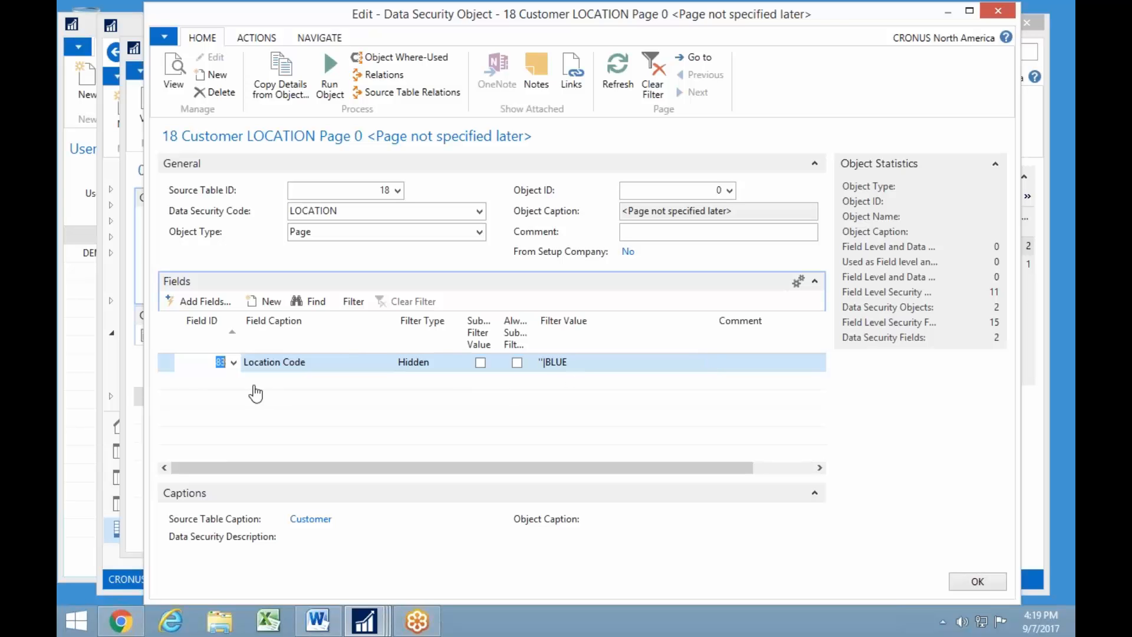
# - Add the customer Blocked field as a second line in the LOCATION object's fields
pyautogui.click(234, 383)
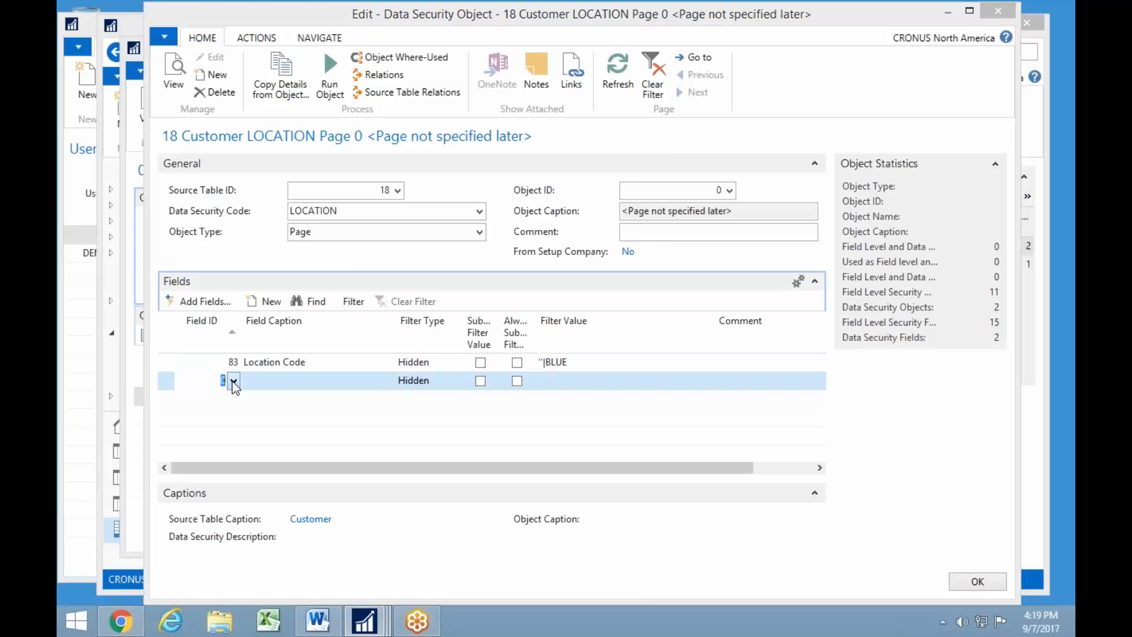
pyautogui.click(470, 148)
pyautogui.write('block')
pyautogui.press('Return')
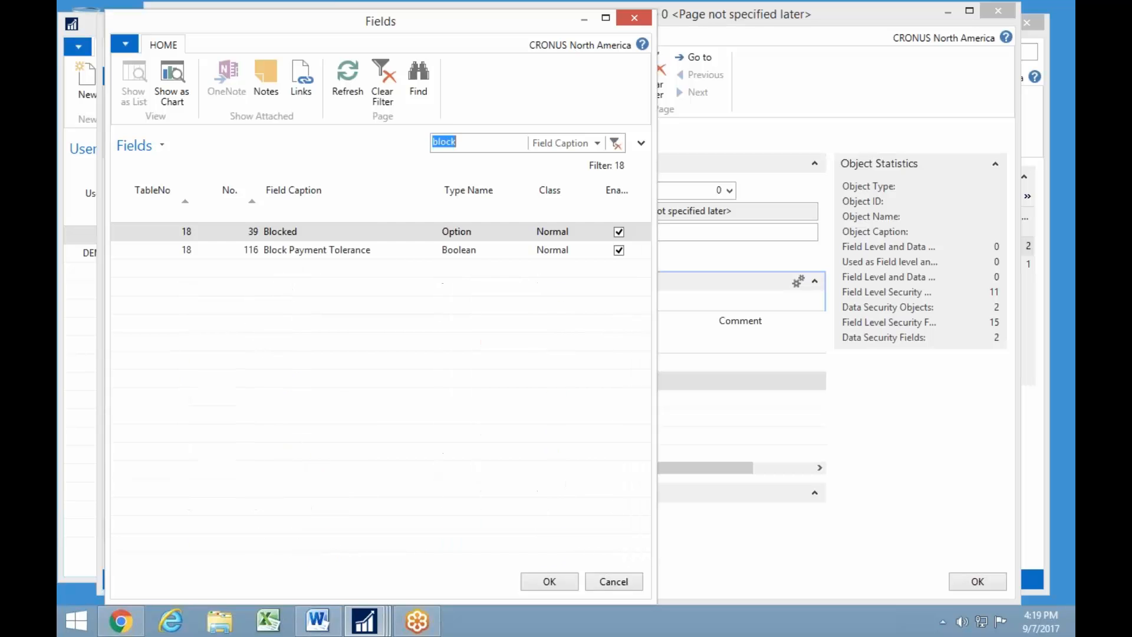
pyautogui.click(307, 232)
pyautogui.doubleClick(307, 232)
# - Set the filter type of the Blocked field line to Editable
pyautogui.click(414, 381)
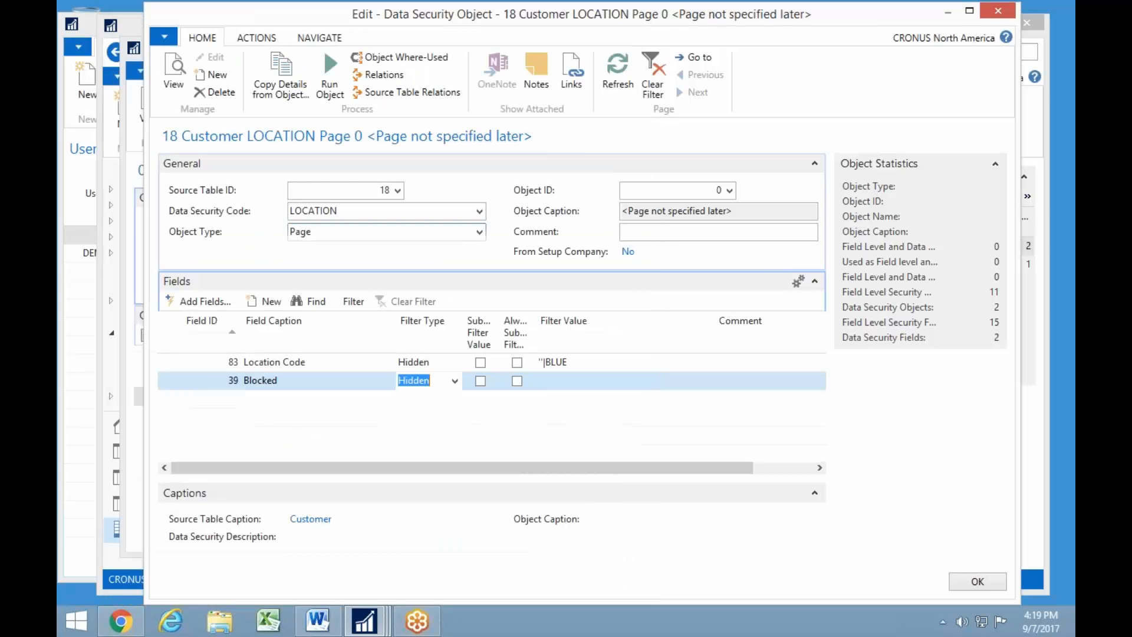
pyautogui.click(456, 381)
pyautogui.click(419, 418)
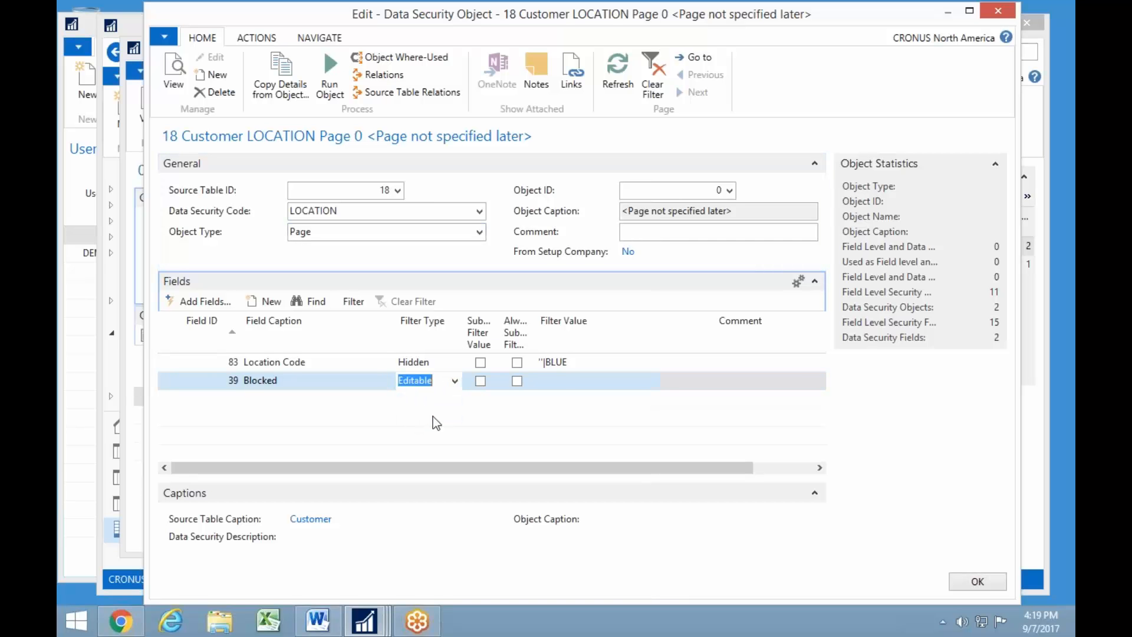
pyautogui.press('Up')
pyautogui.press('Down')
pyautogui.press('Tab')
pyautogui.press('Tab')
pyautogui.press('Tab')
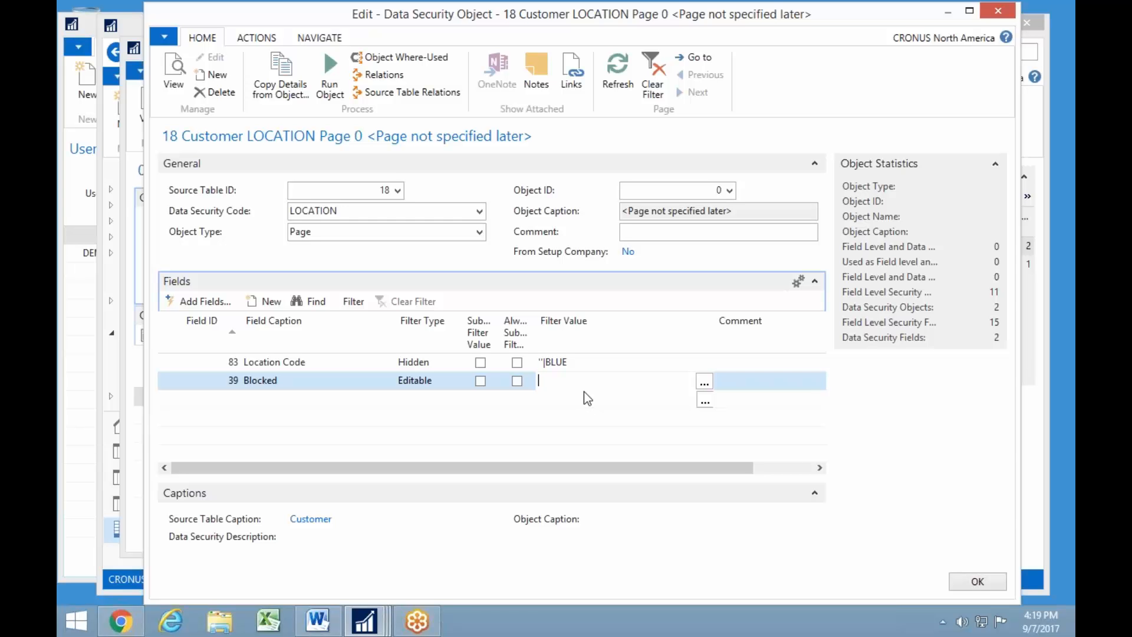
# - Enter 0 as the filter value of the Blocked field line
pyautogui.write("''")
pyautogui.press('BackSpace')
pyautogui.press('BackSpace')
pyautogui.write('ship')
pyautogui.press('BackSpace')
pyautogui.press('BackSpace')
pyautogui.press('BackSpace')
pyautogui.press('BackSpace')
pyautogui.write('0')
# - Review the two field filter lines and close the data security object and the LOCATION code card
pyautogui.press('Up')
pyautogui.press('Down')
pyautogui.press('Left')
pyautogui.press('Left')
pyautogui.press('Left')
pyautogui.press('Right')
pyautogui.press('Right')
pyautogui.press('Right')
pyautogui.press('Up')
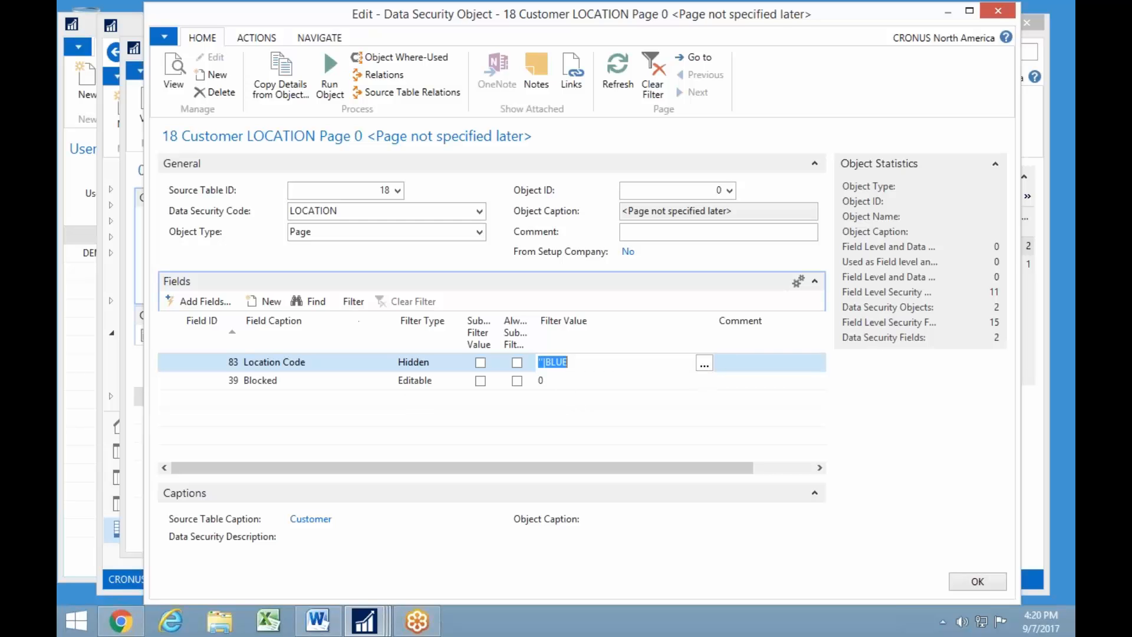
pyautogui.press('Escape')
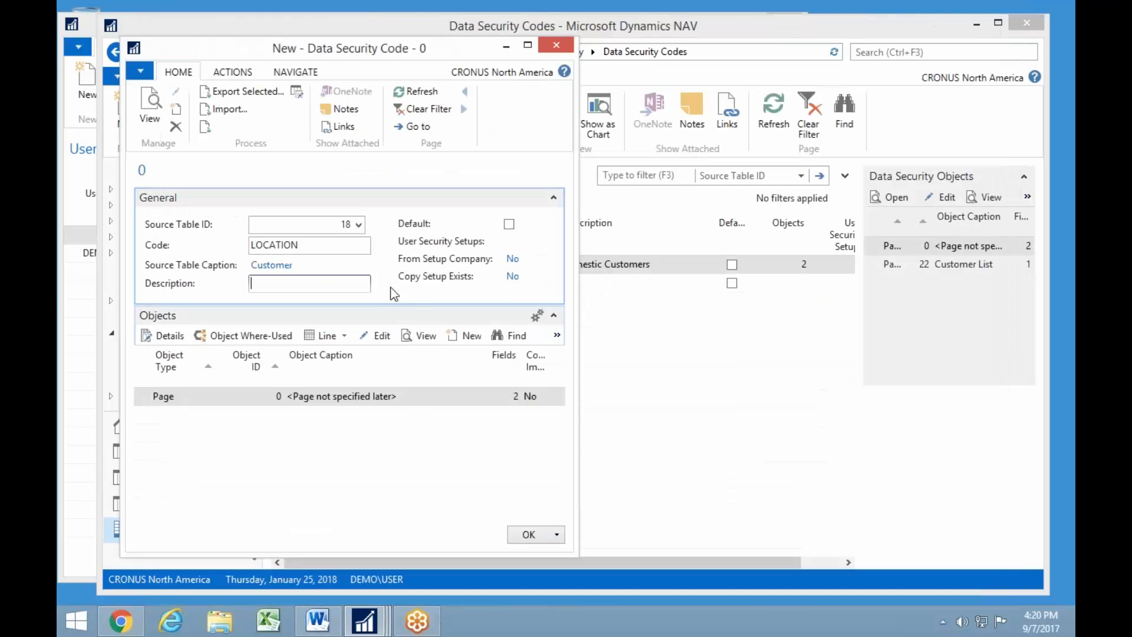
pyautogui.press('Escape')
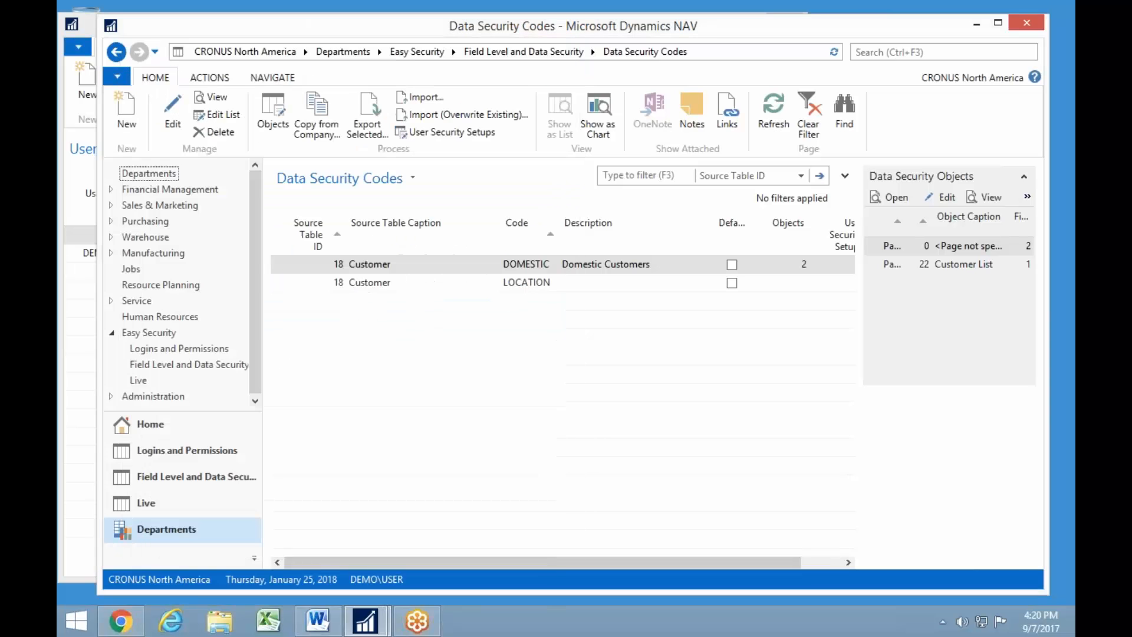
# - Assign the LOCATION data security code to both the all-users and the DEMO\USER Customer lines in User Security Setup
pyautogui.click(79, 268)
pyautogui.click(439, 235)
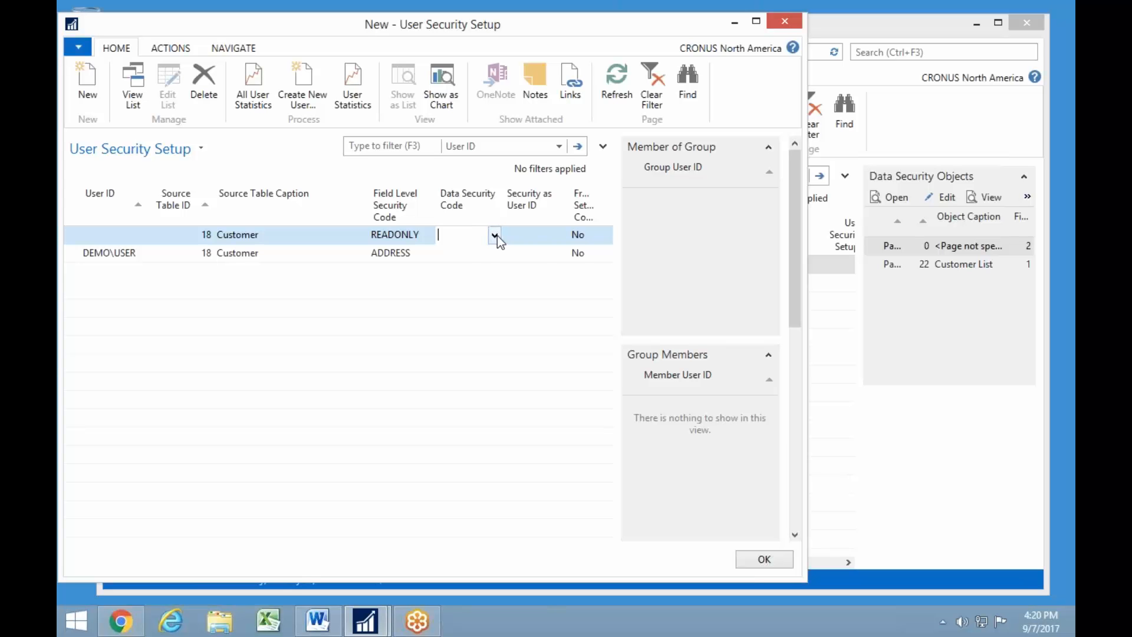
pyautogui.click(495, 235)
pyautogui.click(543, 318)
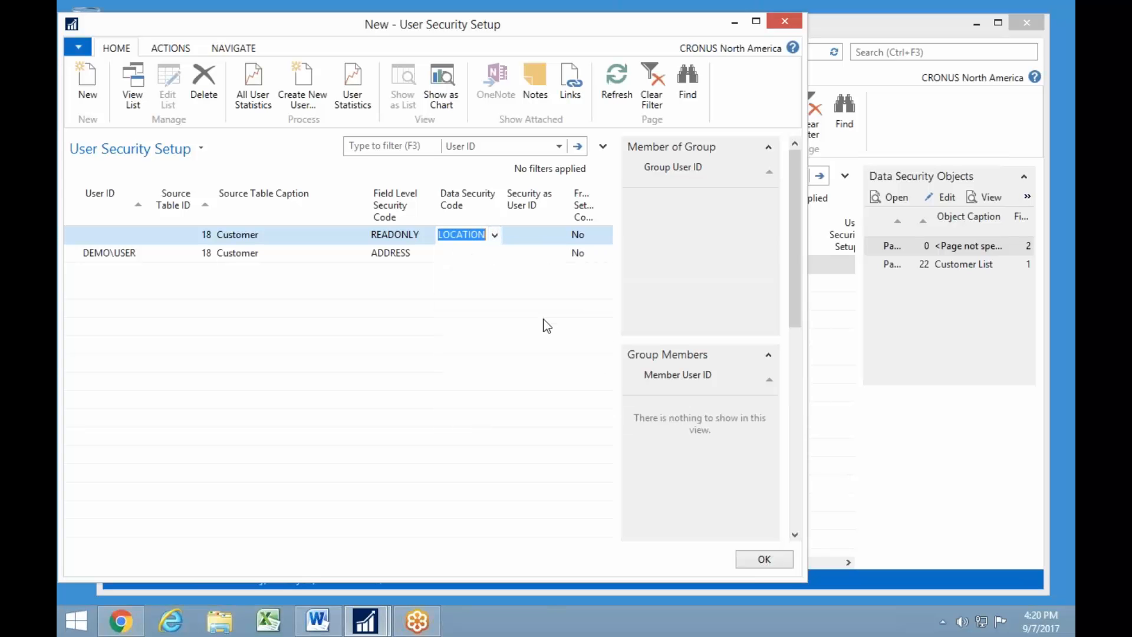
pyautogui.press('Down')
pyautogui.write('l')
pyautogui.press('Up')
pyautogui.press('Left')
pyautogui.press('Left')
pyautogui.press('Down')
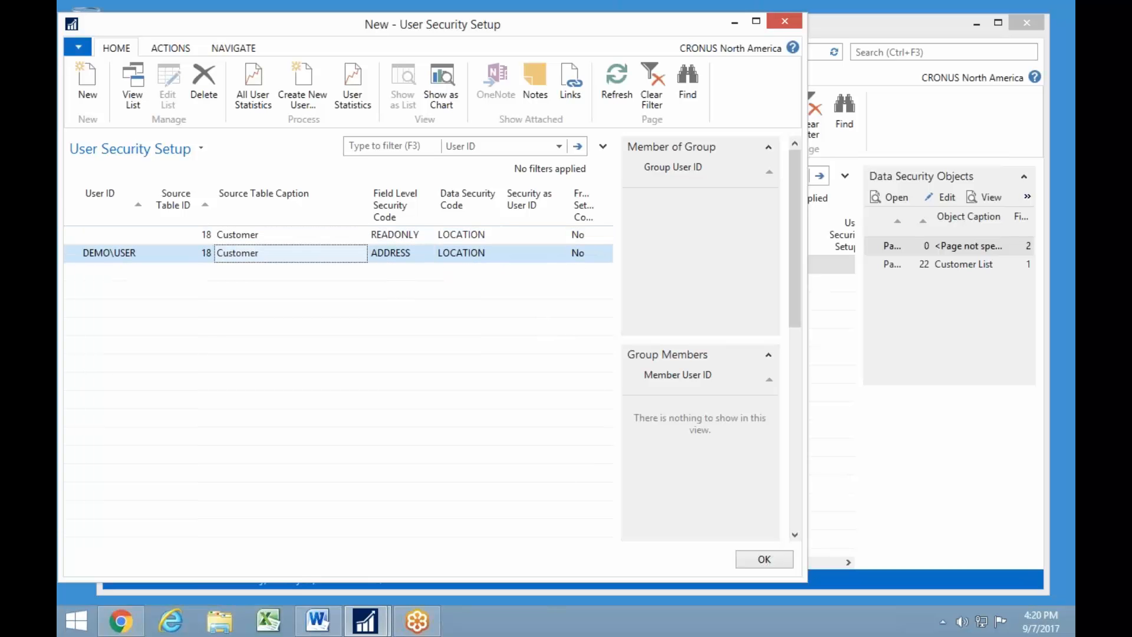
pyautogui.press('Up')
pyautogui.press('Left')
pyautogui.press('Left')
pyautogui.press('Right')
pyautogui.press('Right')
pyautogui.press('Right')
pyautogui.press('Right')
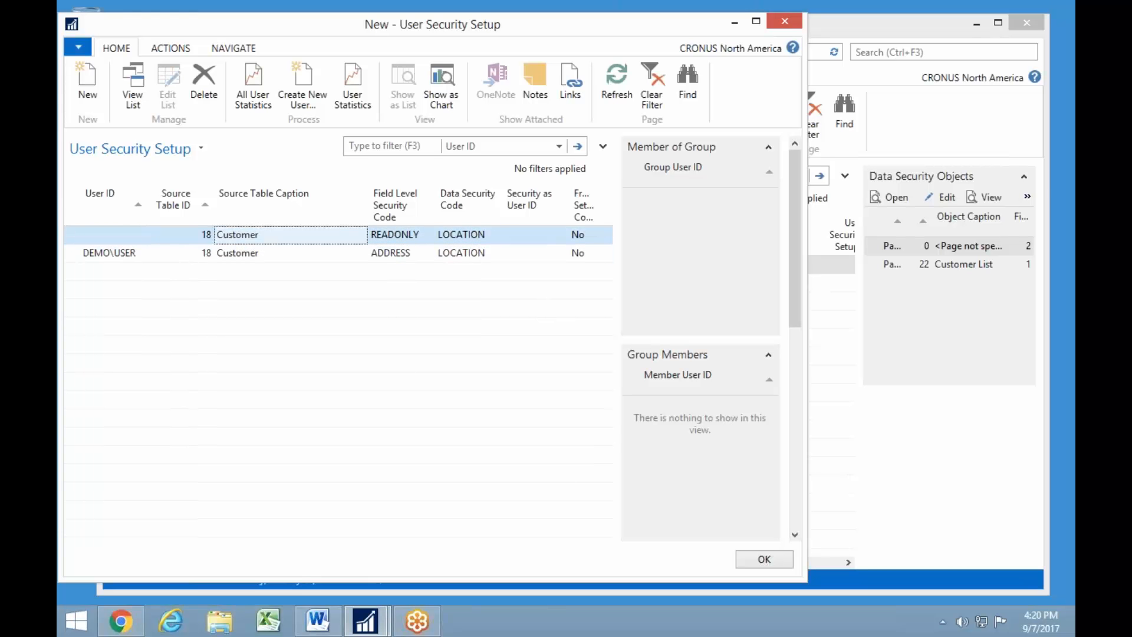
pyautogui.press('Down')
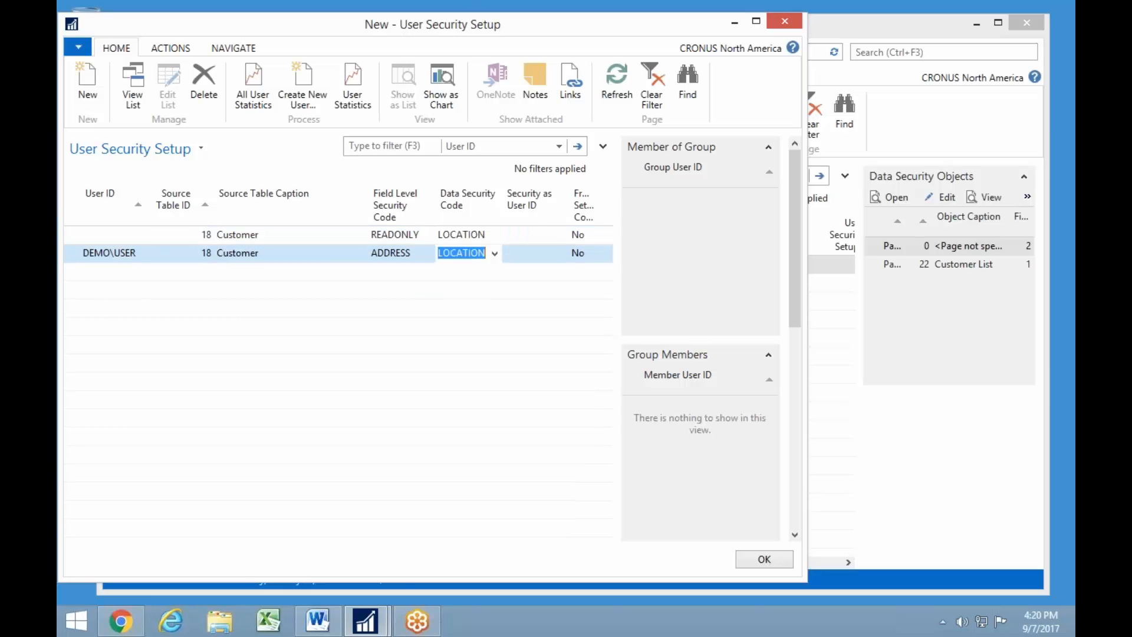
# - Switch back to the main window and open the Customers list under Sales & Marketing Order Processing
pyautogui.click(893, 33)
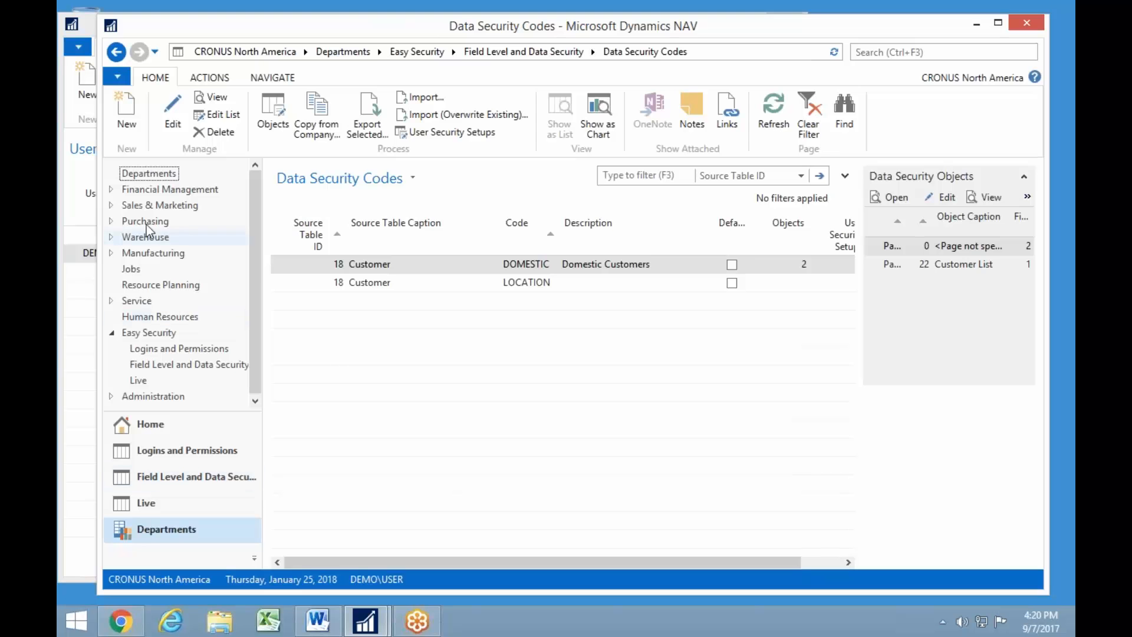
pyautogui.click(139, 207)
pyautogui.click(165, 165)
pyautogui.click(315, 156)
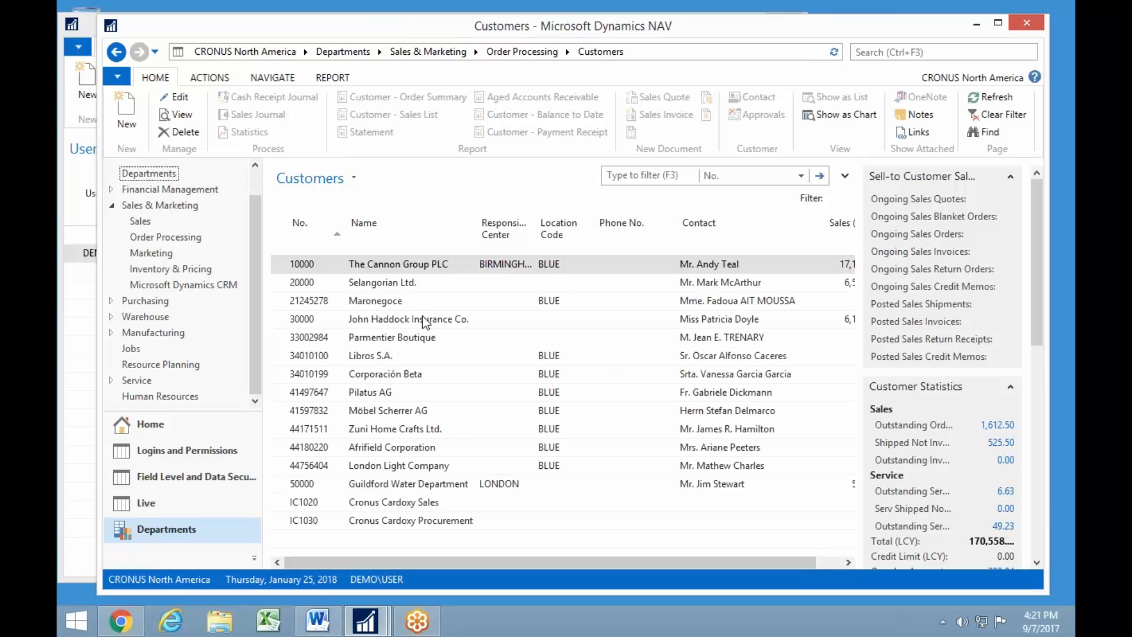
# - Inspect the Blocked filter on the Customers list, remove it, and check the location codes of the listed customers
pyautogui.click(847, 176)
pyautogui.click(465, 232)
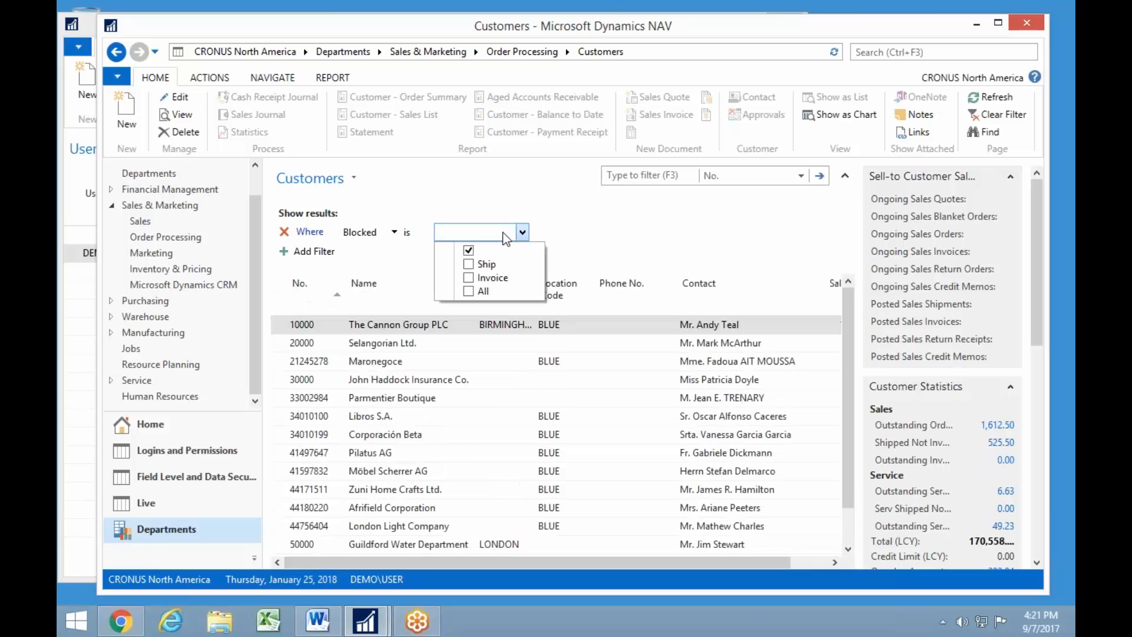
pyautogui.click(288, 231)
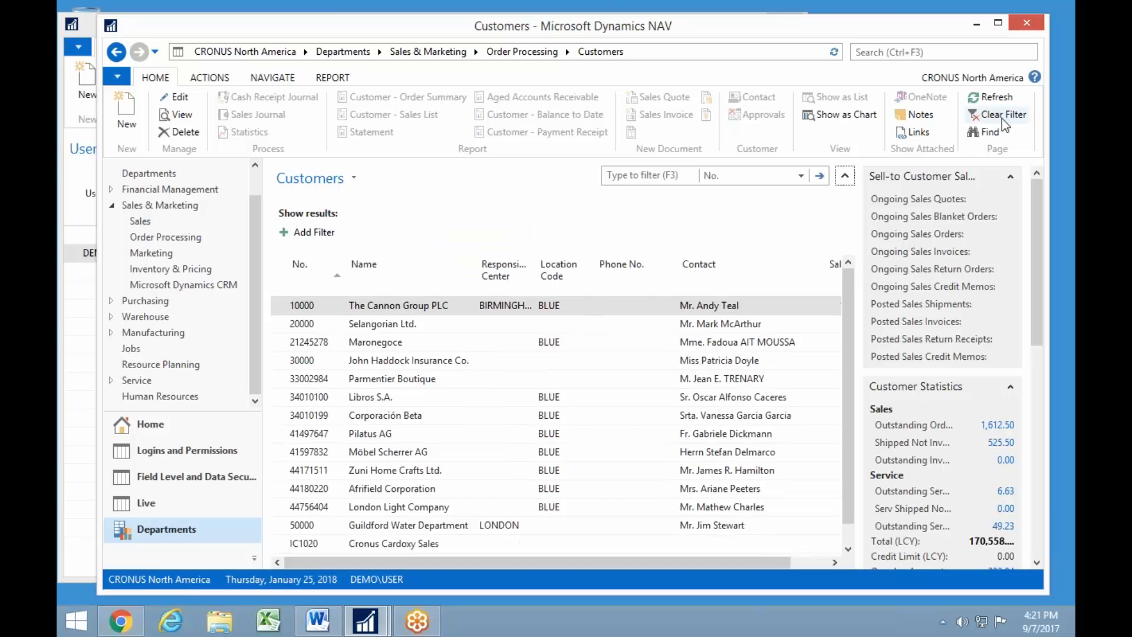
pyautogui.click(568, 442)
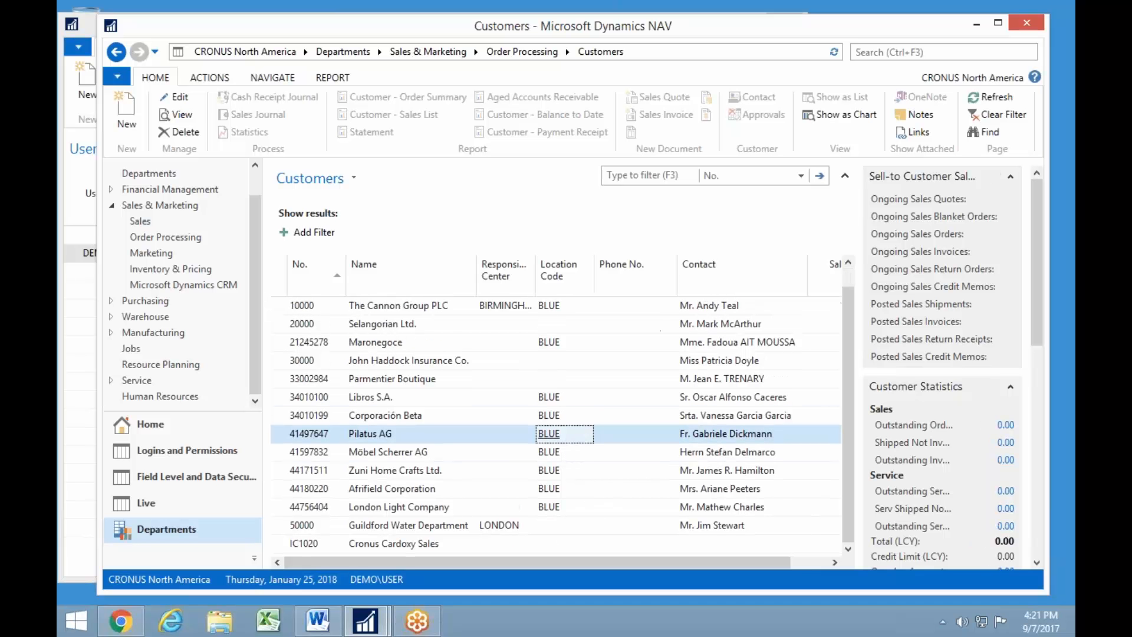
pyautogui.click(845, 175)
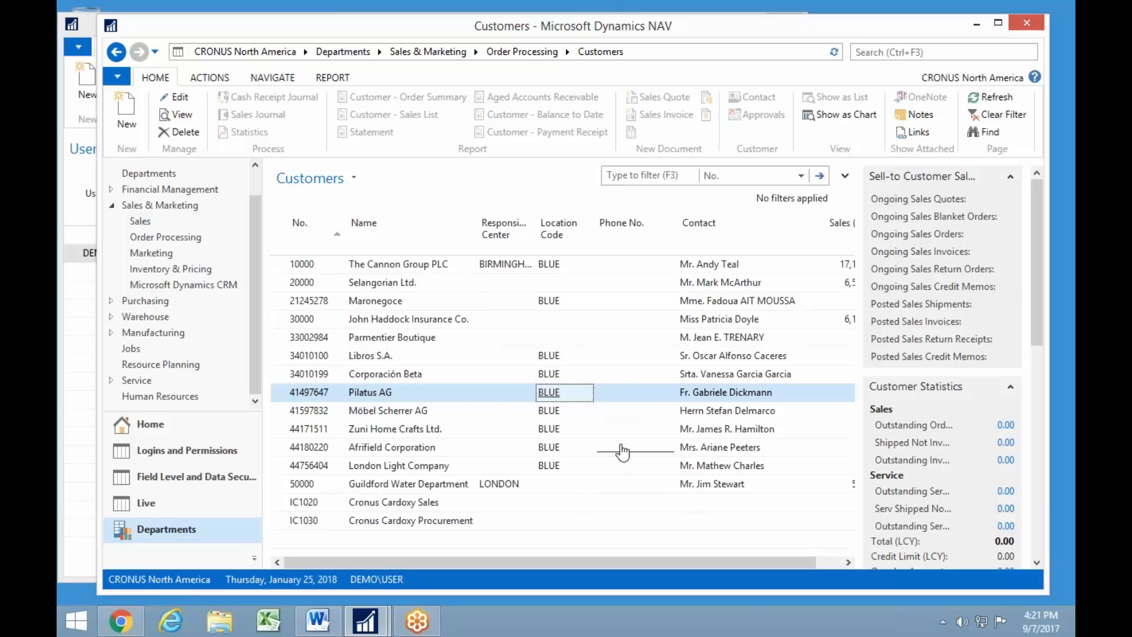
# - Open The Cannon Group PLC's customer card, show all its General fields, and close the card
pyautogui.click(319, 265)
pyautogui.doubleClick(319, 266)
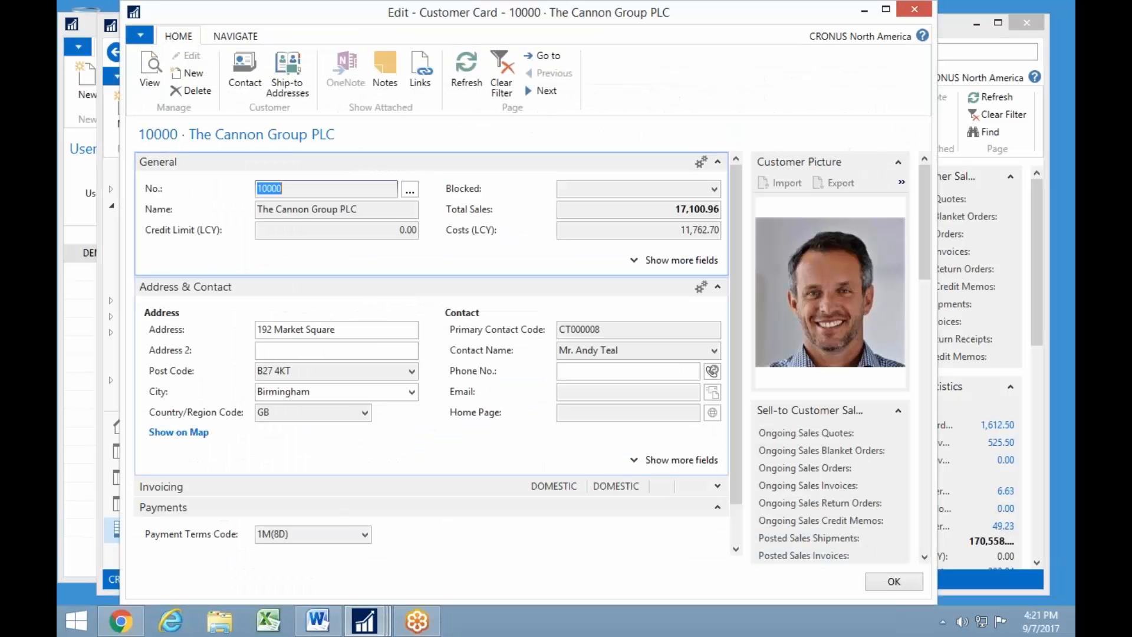
pyautogui.click(634, 260)
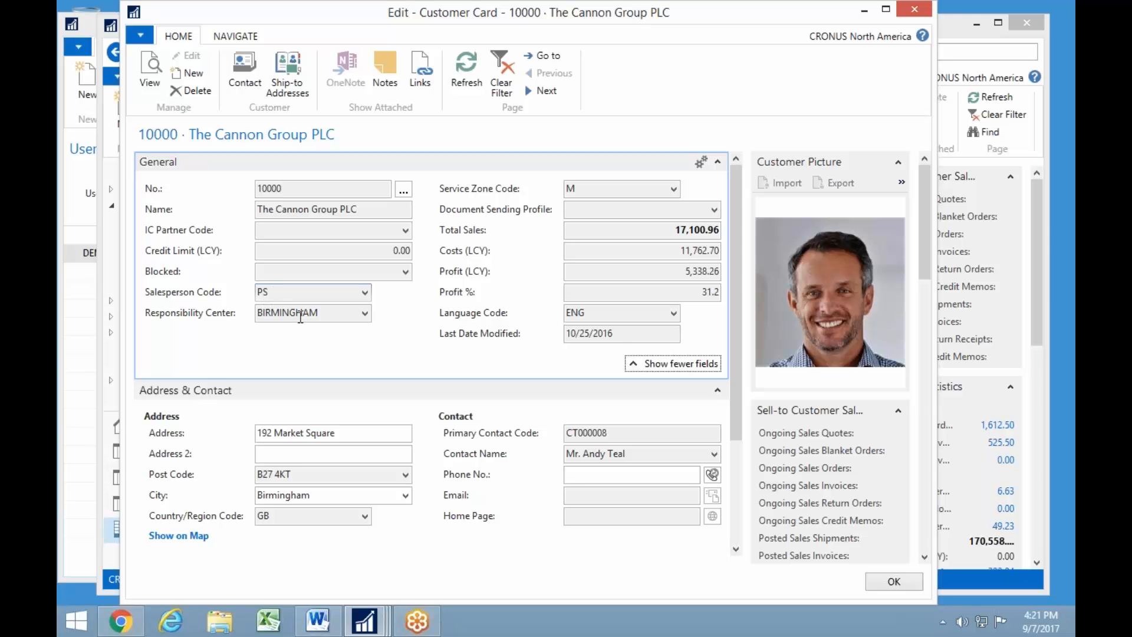
pyautogui.press('Escape')
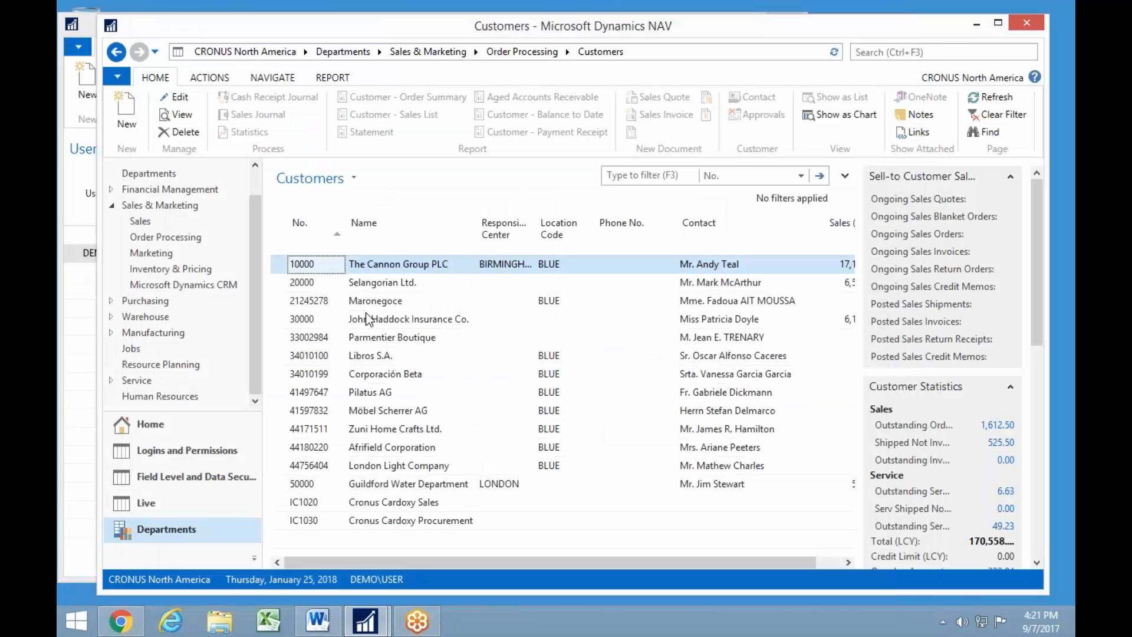
# - Check the customer card of Selangorian Ltd., close it, and open the card of Maronegoce
pyautogui.doubleClick(383, 285)
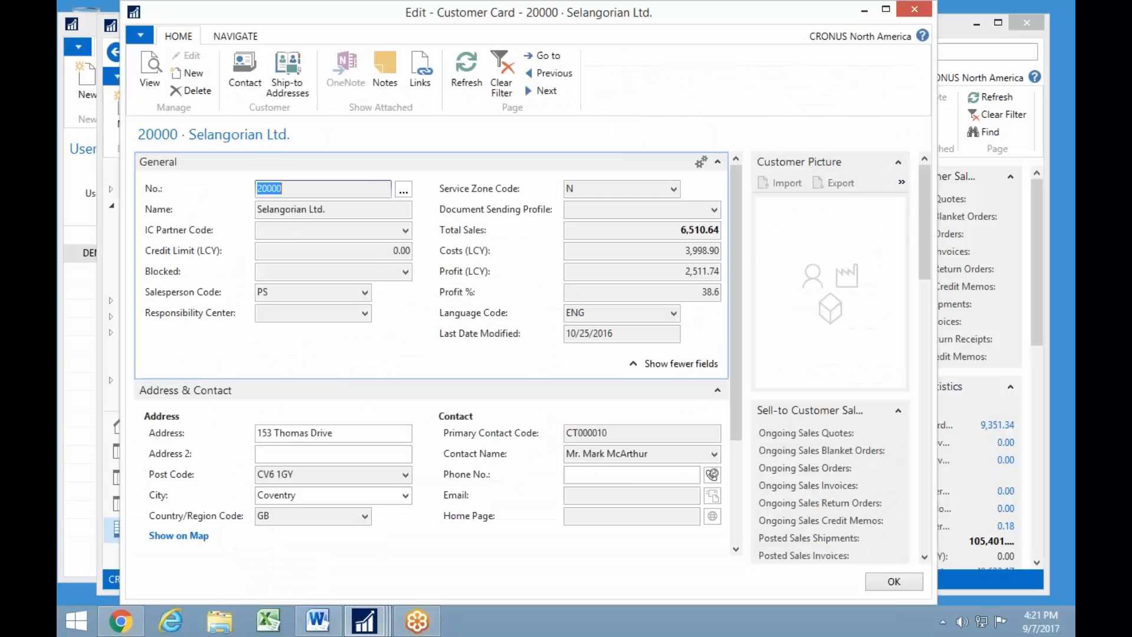
pyautogui.press('Escape')
pyautogui.click(341, 305)
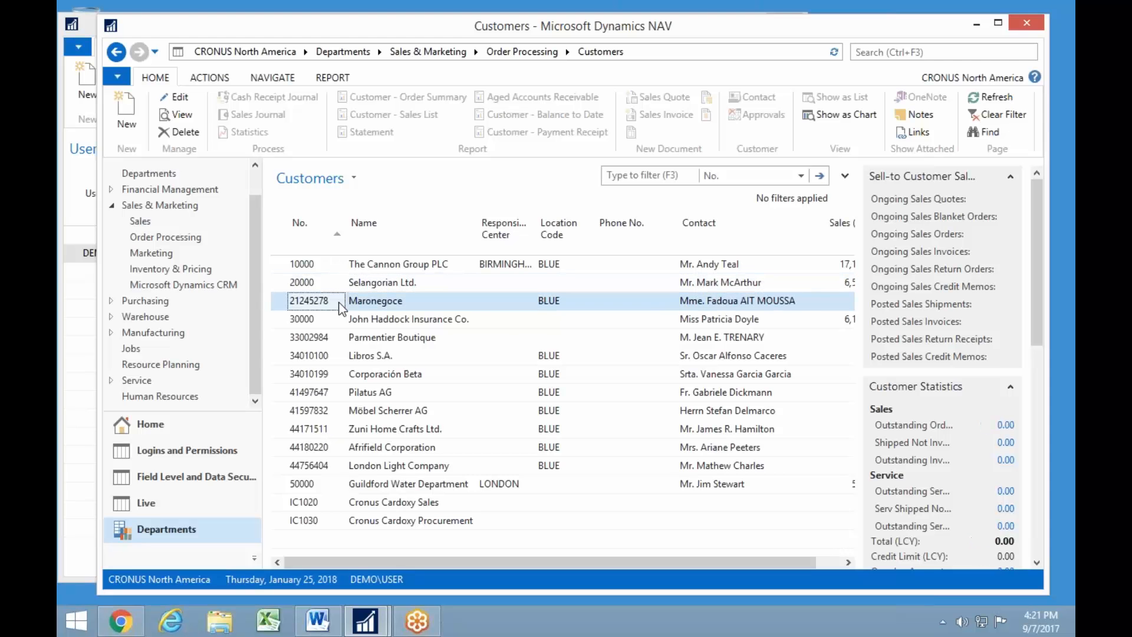
pyautogui.doubleClick(341, 304)
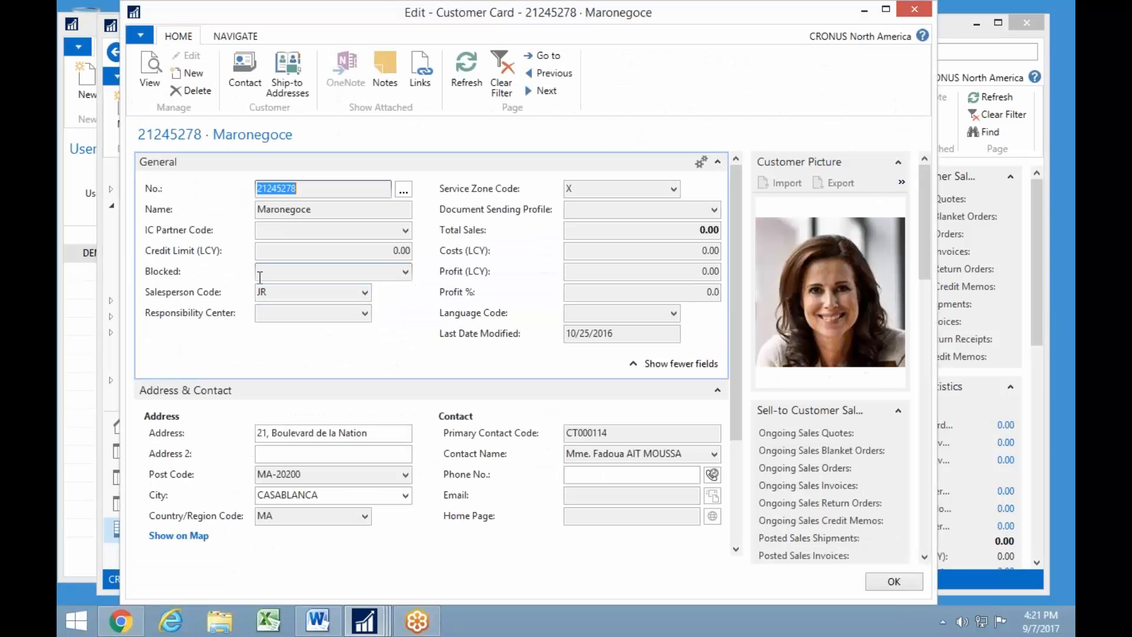
# - Close the Maronegoce customer card and open the User Filters list under Easy Security's Field Level and Data Security
pyautogui.press('Escape')
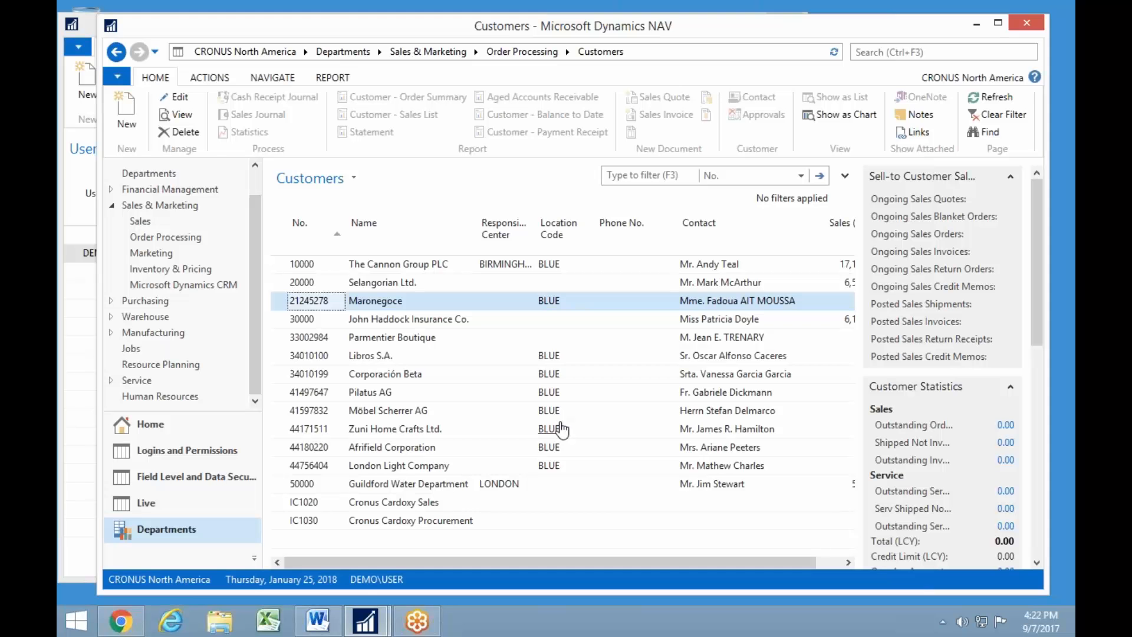
pyautogui.scroll(-1, 256, 393)
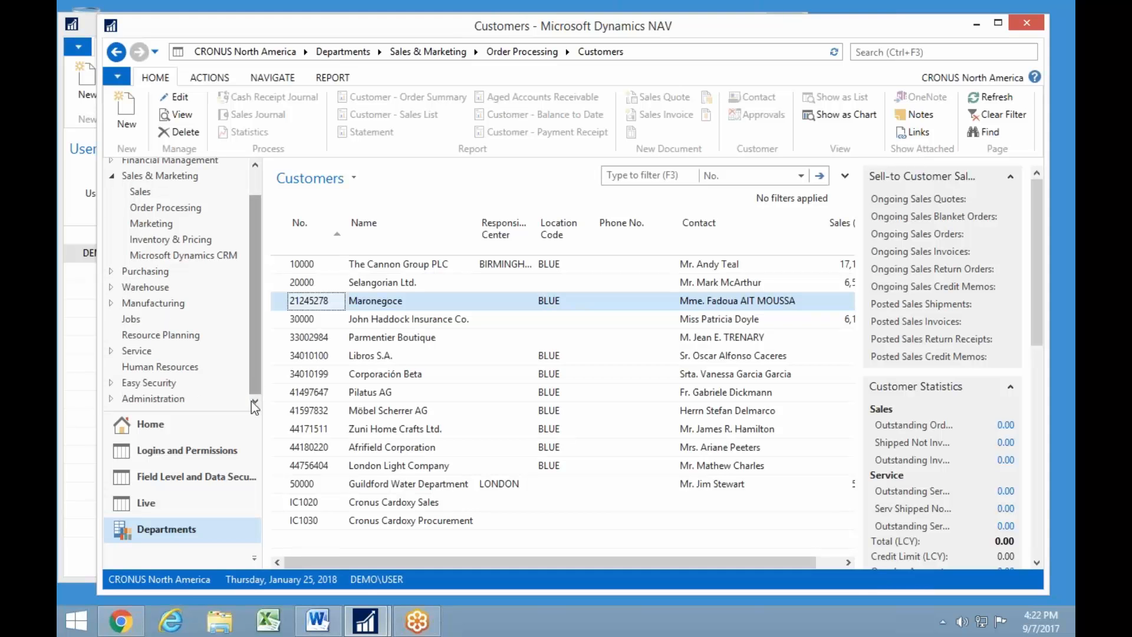
pyautogui.click(148, 383)
pyautogui.click(160, 295)
pyautogui.click(307, 207)
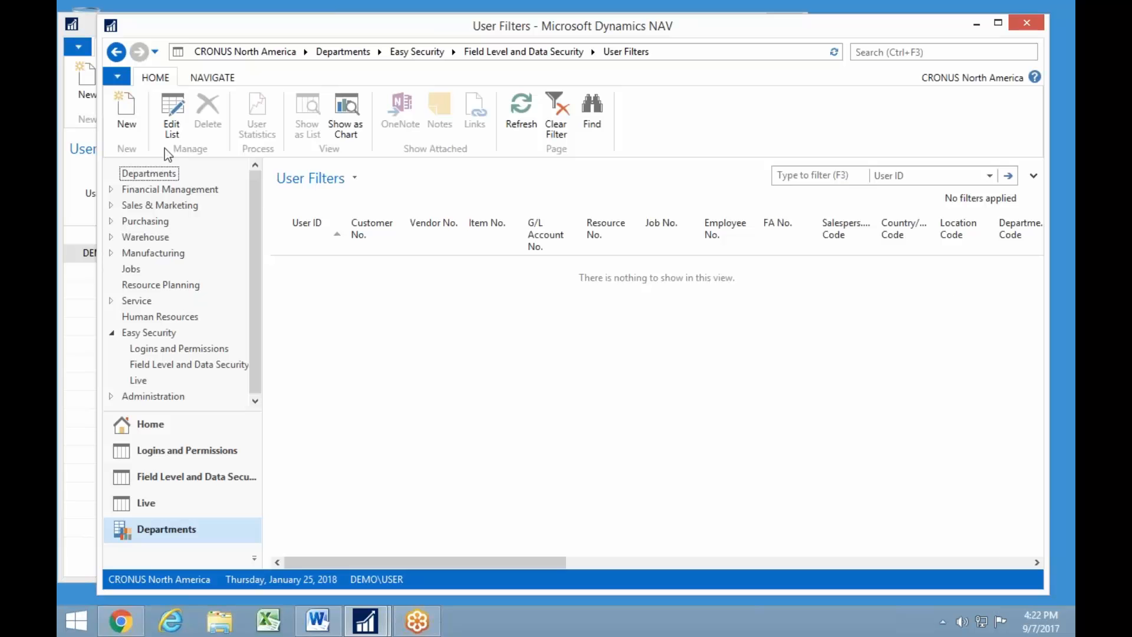
# - Add a user filter line with a blank User ID and the Location Code BLUE
pyautogui.click(130, 126)
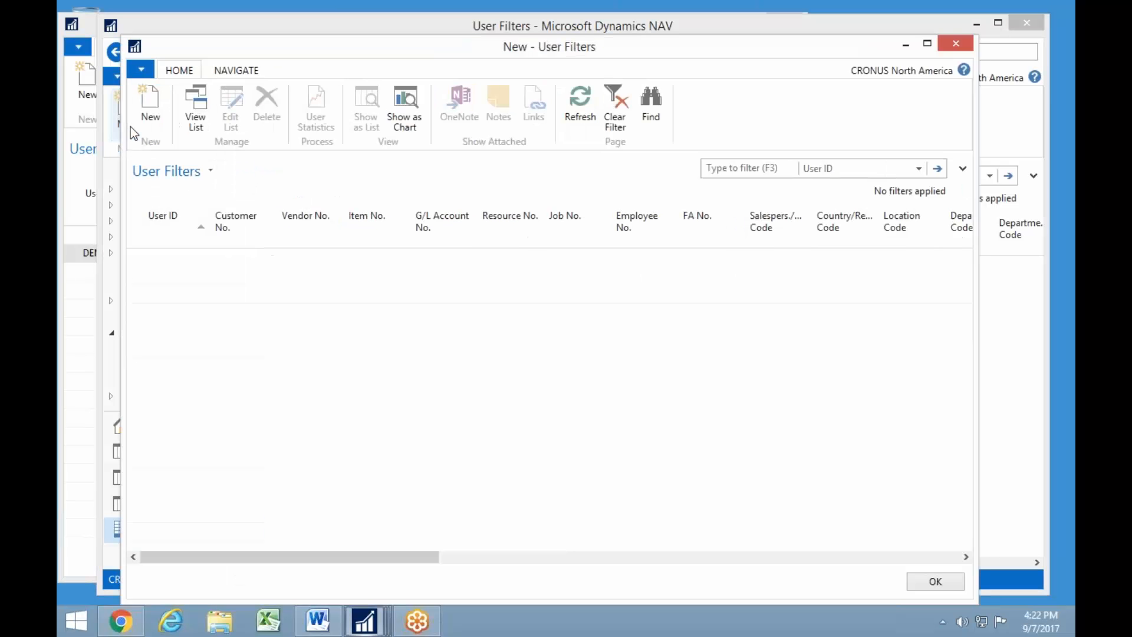
pyautogui.press('Tab')
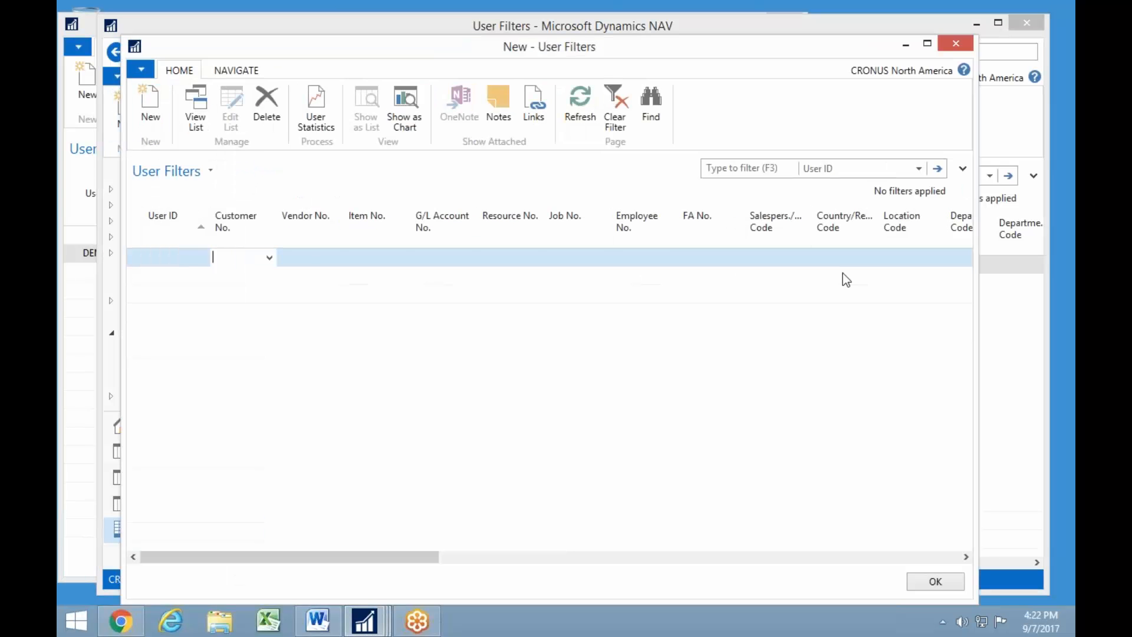
pyautogui.click(885, 257)
pyautogui.write('blu')
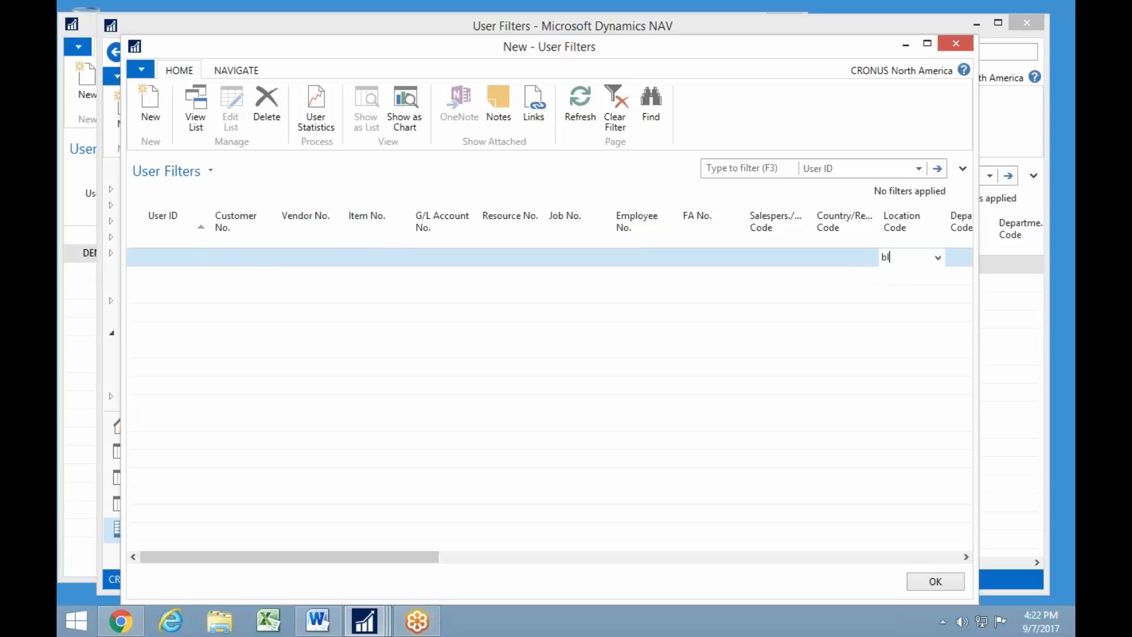
pyautogui.click(870, 321)
pyautogui.hotkey('shift', 'Tab')
pyautogui.hotkey('shift', 'Tab')
pyautogui.hotkey('shift', 'Tab')
pyautogui.hotkey('shift', 'Tab')
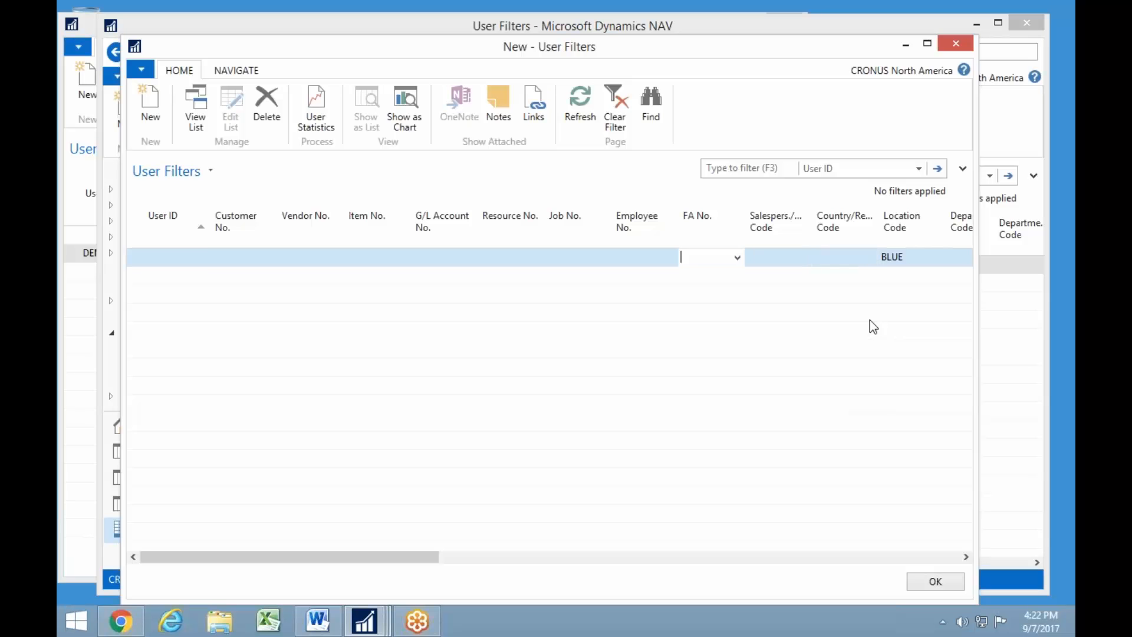
pyautogui.hotkey('shift', 'Tab')
pyautogui.hotkey('shift', 'Tab')
pyautogui.hotkey('shift', 'Tab')
pyautogui.hotkey('shift', 'Tab')
pyautogui.hotkey('shift', 'Tab')
pyautogui.hotkey('shift', 'Tab')
pyautogui.hotkey('shift', 'Tab')
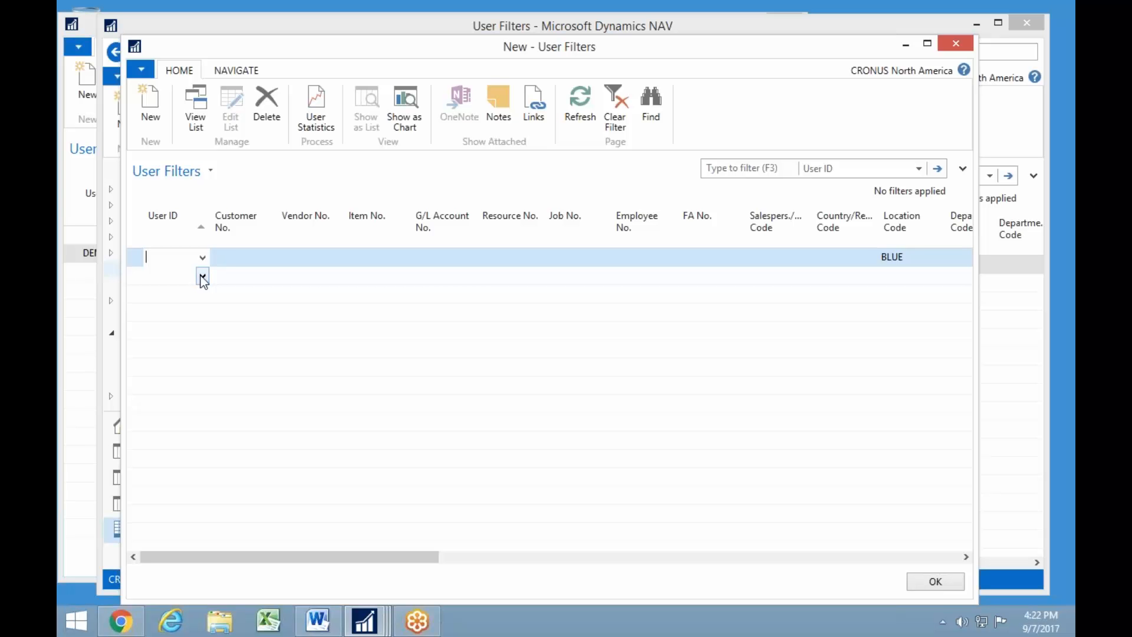
# - Add a second user filter line for DEMO\USER with the Location Code RED|YELLOW
pyautogui.click(202, 276)
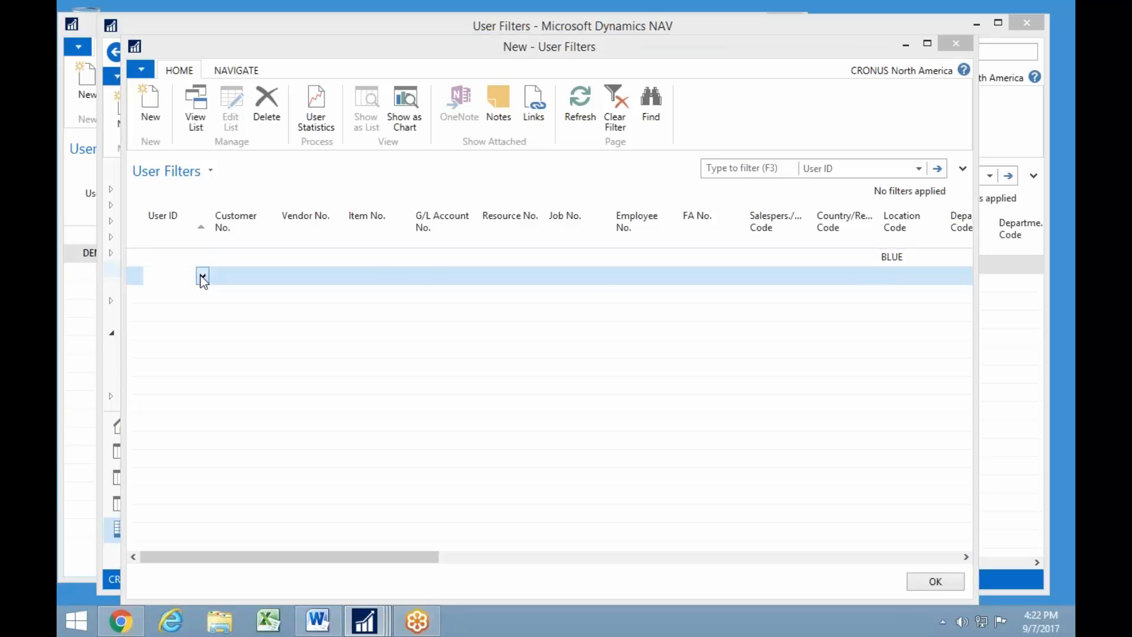
pyautogui.doubleClick(172, 385)
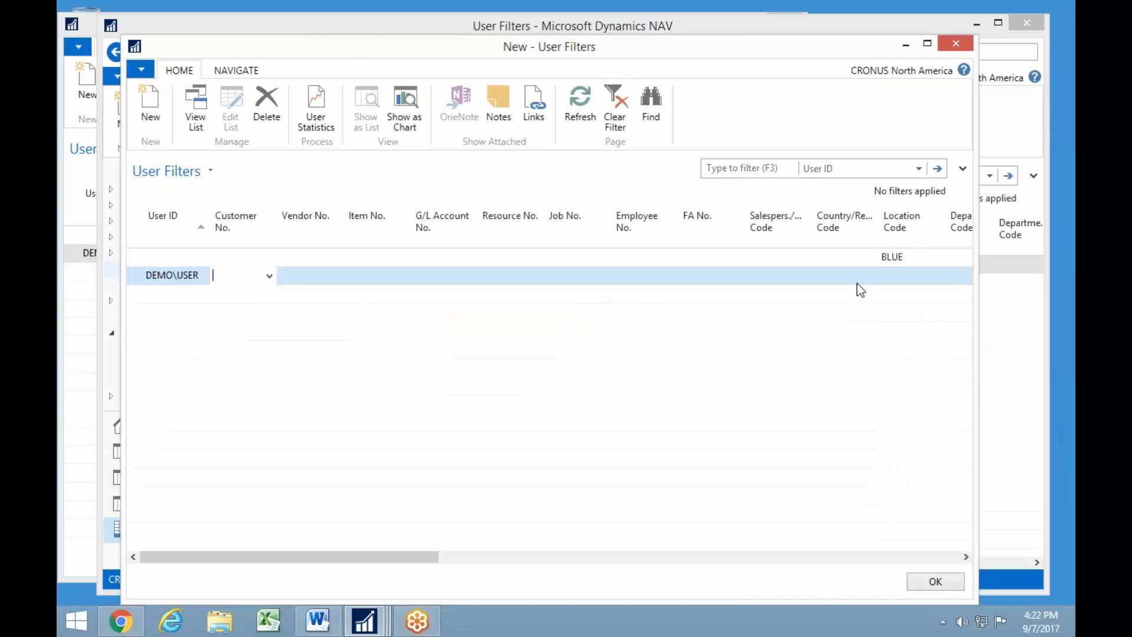
pyautogui.click(890, 276)
pyautogui.write('red')
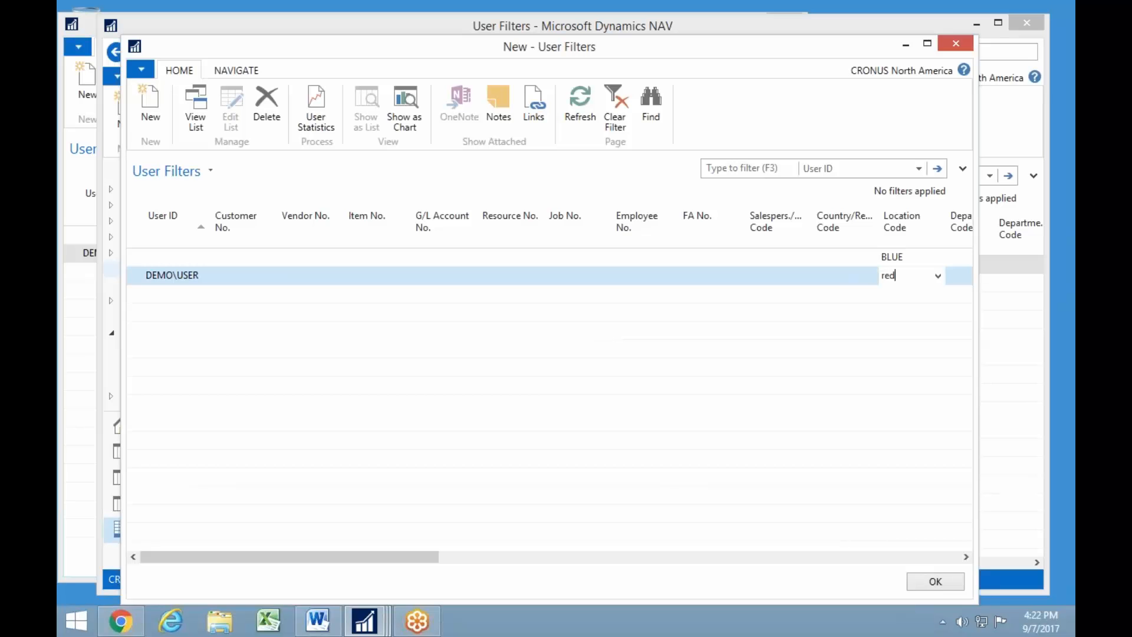
pyautogui.write('|yellow')
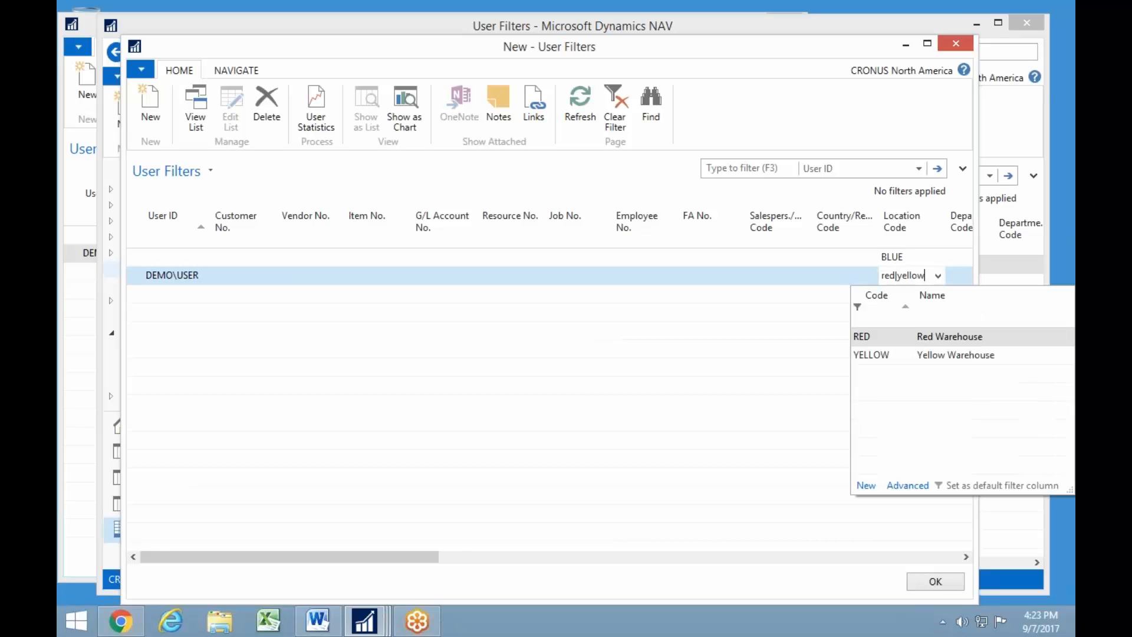
pyautogui.press('Tab')
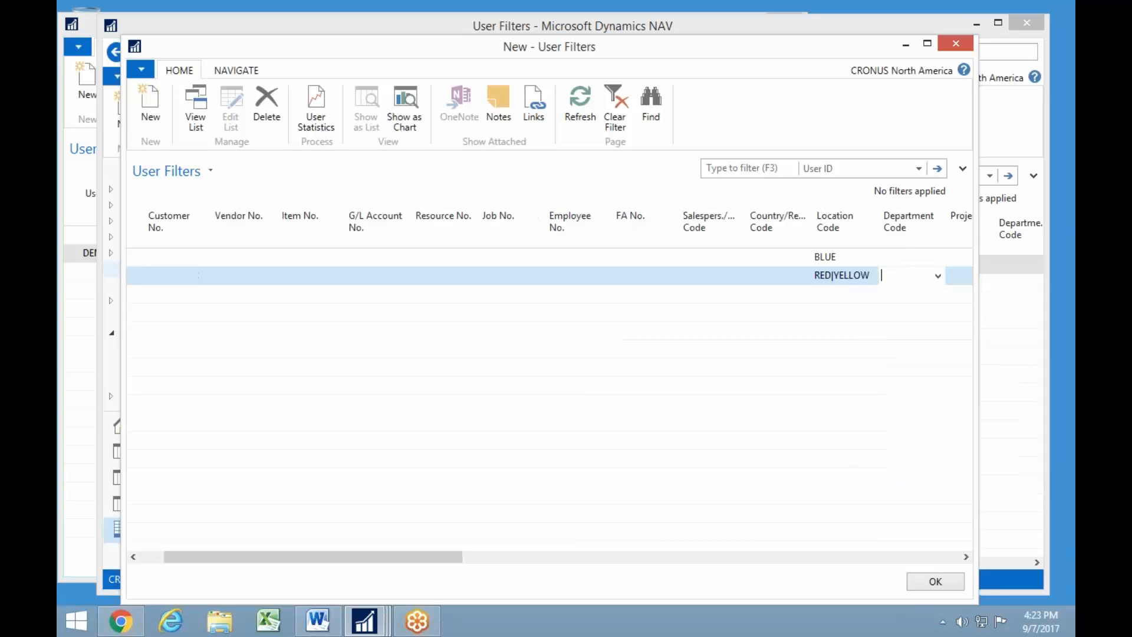
# - Examine all filter columns available on the user filter lines, from Department Code through the date and lot filters, and return to User ID
pyautogui.press('Up')
pyautogui.press('Left')
pyautogui.press('Down')
pyautogui.press('Up')
pyautogui.press('Tab')
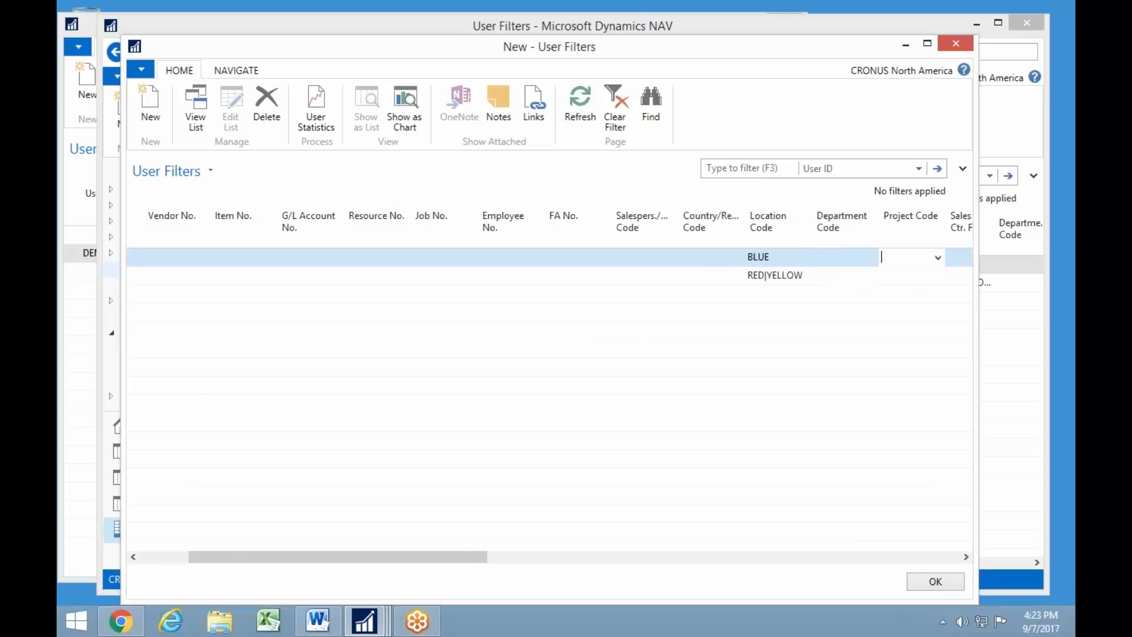
pyautogui.press('Tab')
pyautogui.hotkey('shift', 'Tab')
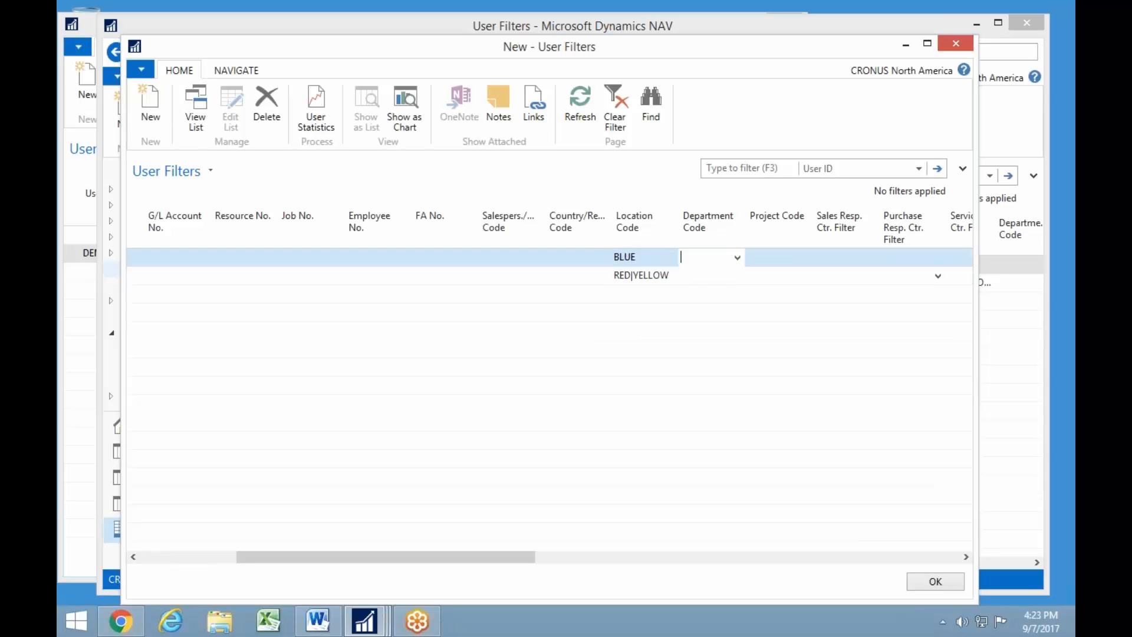
pyautogui.press('Tab')
pyautogui.press('Tab')
pyautogui.press('Tab')
pyautogui.press('Tab')
pyautogui.press('Tab')
pyautogui.press('Tab')
pyautogui.press('Tab')
pyautogui.press('Tab')
pyautogui.press('Tab')
pyautogui.press('Tab')
pyautogui.press('Tab')
pyautogui.press('Tab')
pyautogui.press('Tab')
pyautogui.press('Tab')
pyautogui.press('Tab')
pyautogui.press('Tab')
pyautogui.press('Tab')
pyautogui.press('Tab')
pyautogui.press('Tab')
pyautogui.press('Tab')
pyautogui.press('Left')
pyautogui.press('Left')
pyautogui.press('Left')
pyautogui.press('Left')
pyautogui.press('Left')
pyautogui.press('Left')
pyautogui.press('Left')
pyautogui.press('Left')
pyautogui.press('Left')
pyautogui.press('Left')
pyautogui.press('Left')
pyautogui.press('Left')
pyautogui.press('Left')
pyautogui.press('Left')
pyautogui.press('Left')
pyautogui.press('Left')
pyautogui.press('Left')
pyautogui.press('Left')
pyautogui.press('Left')
pyautogui.press('Left')
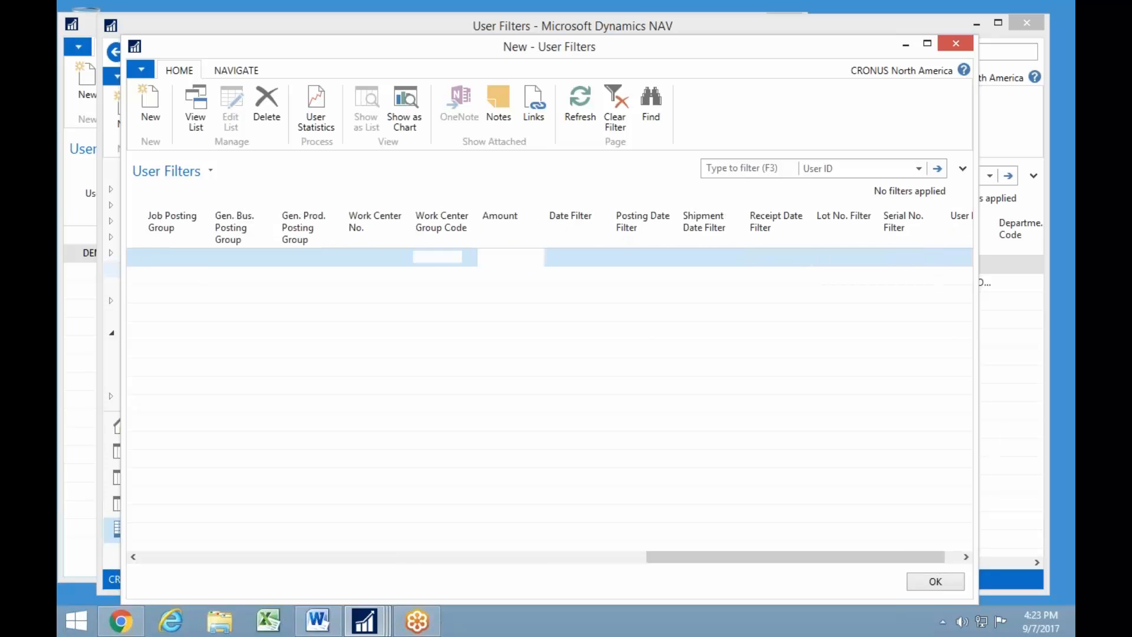
pyautogui.press('Left')
pyautogui.press('Left')
pyautogui.press('Left')
pyautogui.press('Left')
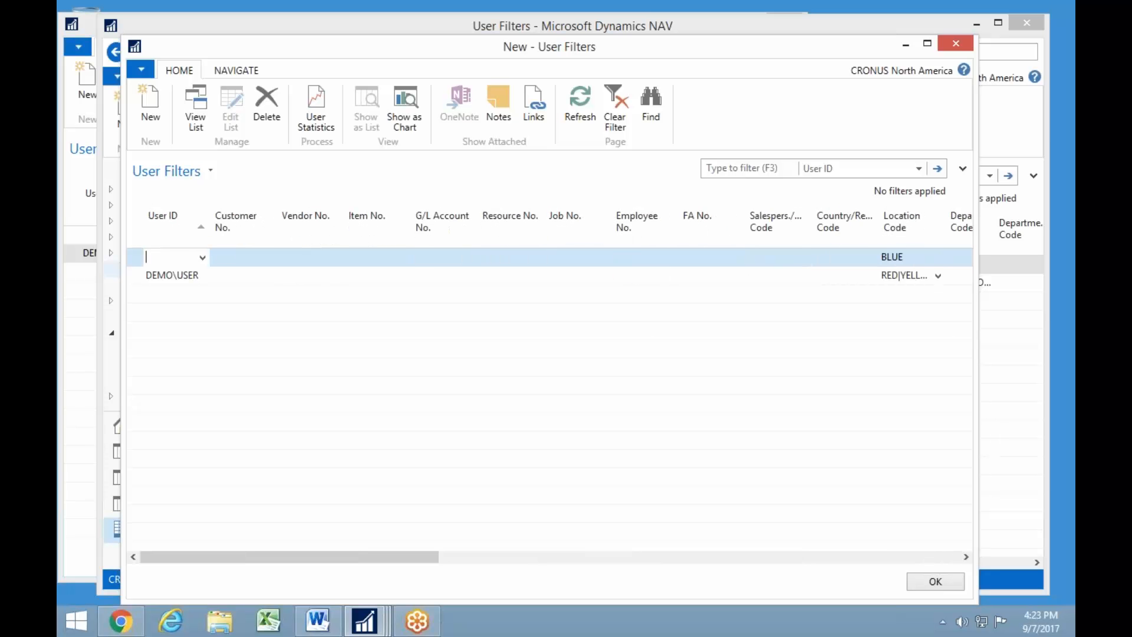
# - Set the salesperson/purchaser code of the DEMO\USER filter line to PS and close the user filter editor
pyautogui.click(804, 276)
pyautogui.click(762, 446)
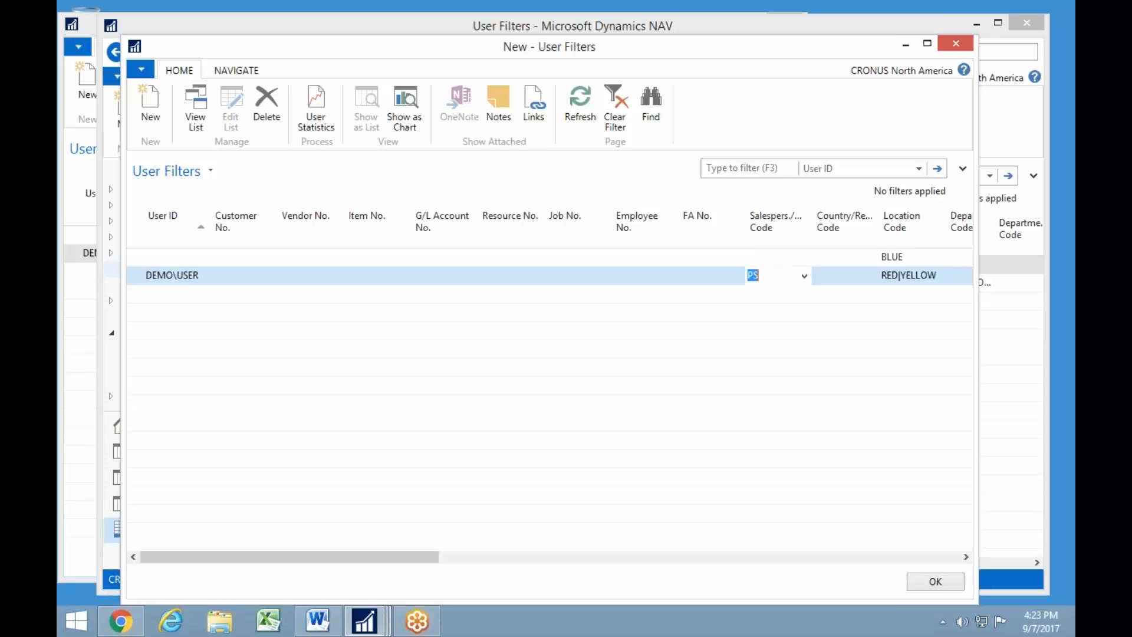
pyautogui.press('Escape')
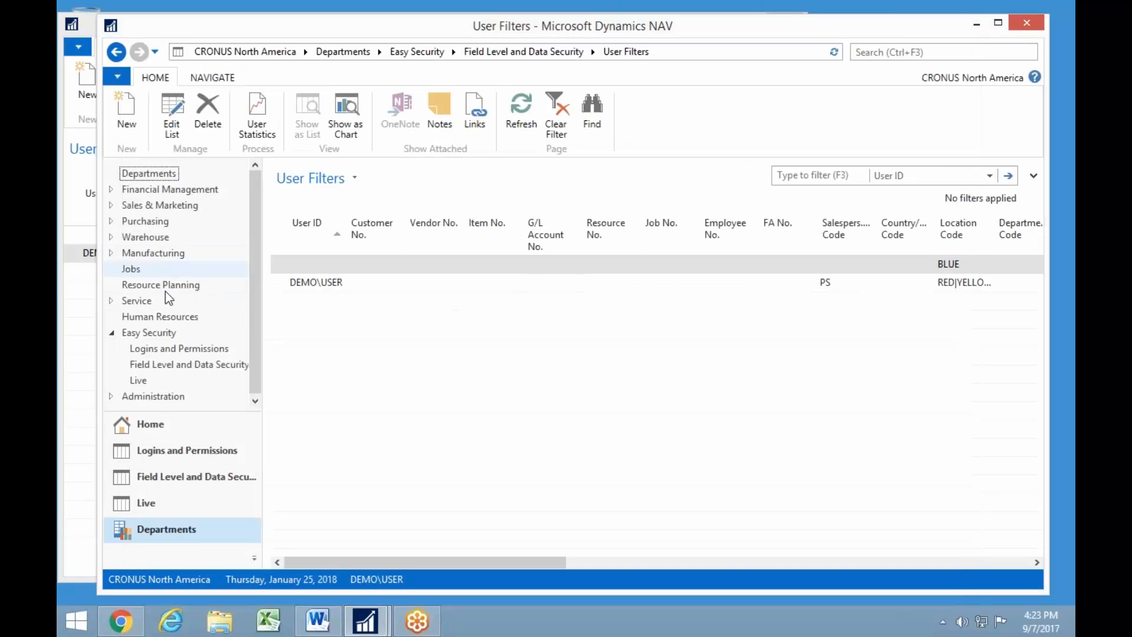
# - From the Data Security Codes list, open the objects of the Customer LOCATION code and show the page object's details
pyautogui.click(171, 364)
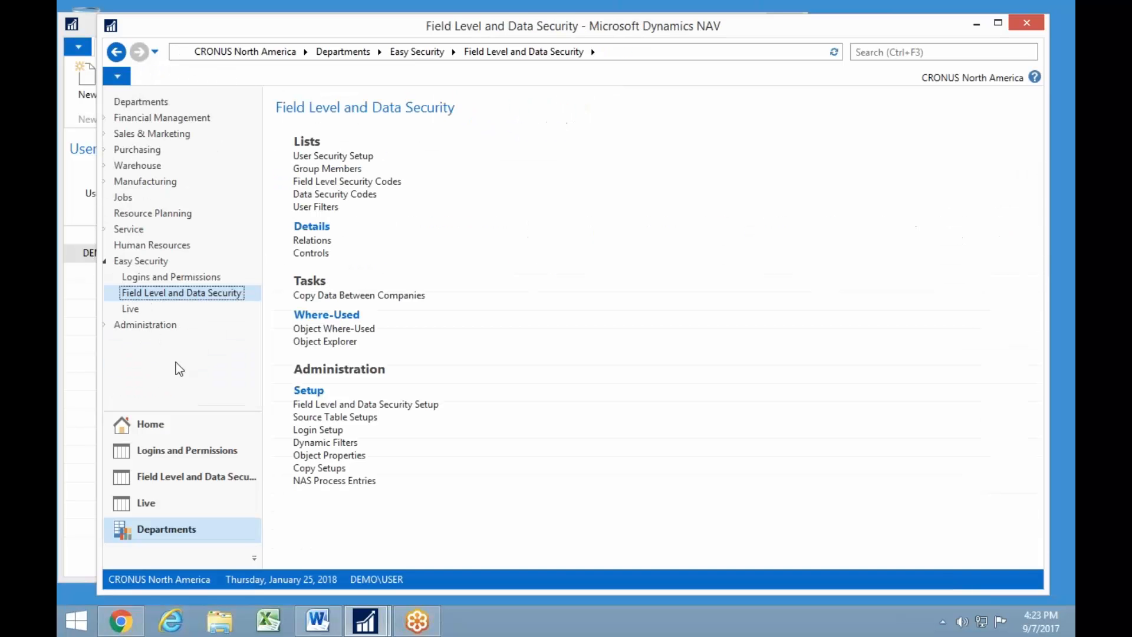
pyautogui.click(333, 195)
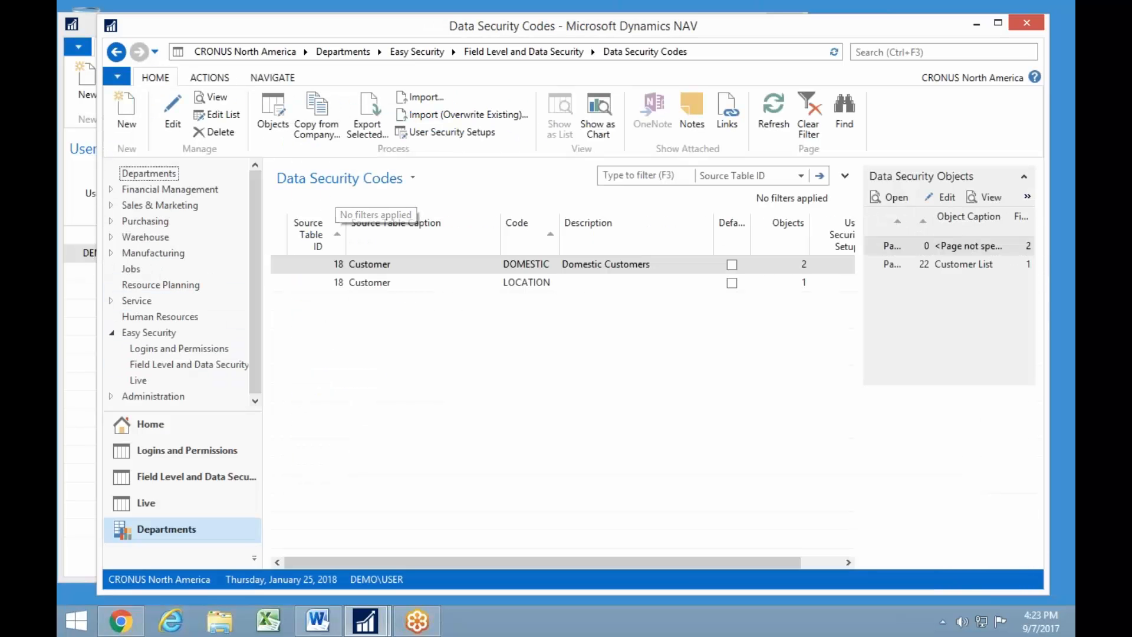
pyautogui.click(368, 283)
pyautogui.click(269, 116)
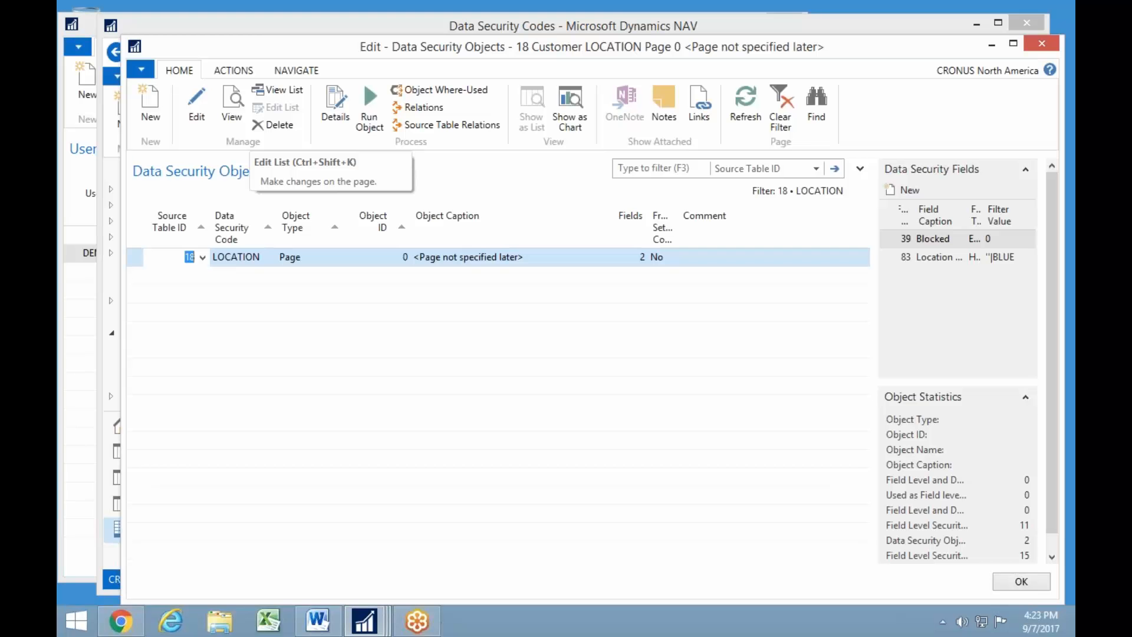
pyautogui.click(342, 105)
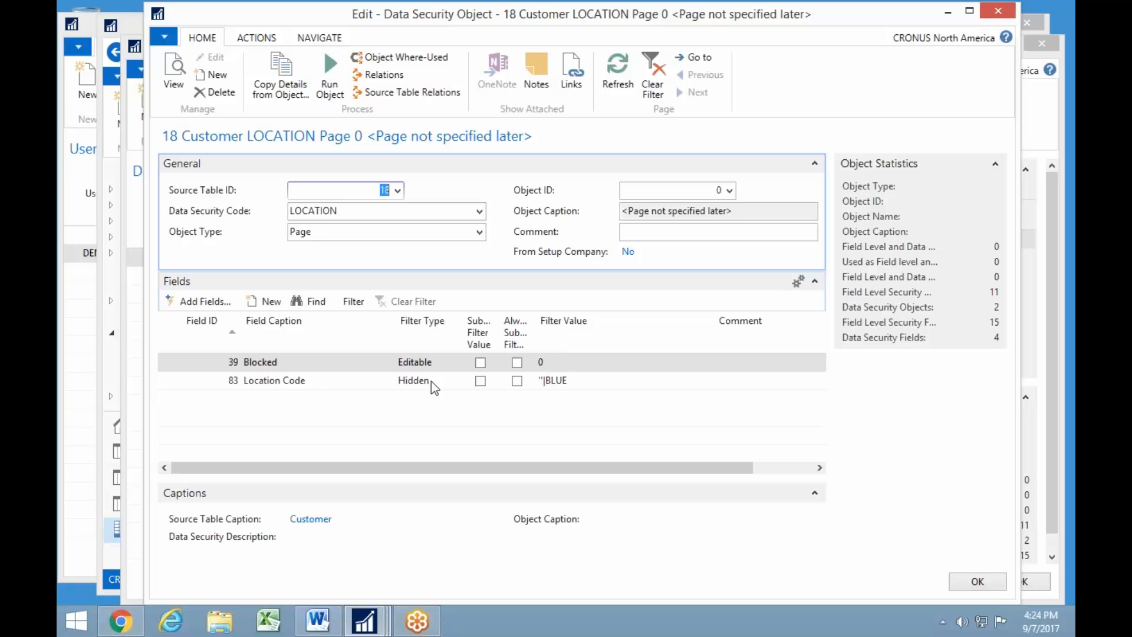
# - Enable filter value substitution for the Location Code field and delete BLUE from its filter value, keeping ''|
pyautogui.moveTo(560, 391)
pyautogui.click(480, 381)
pyautogui.click(587, 380)
pyautogui.press('BackSpace')
pyautogui.press('BackSpace')
pyautogui.press('BackSpace')
pyautogui.press('BackSpace')
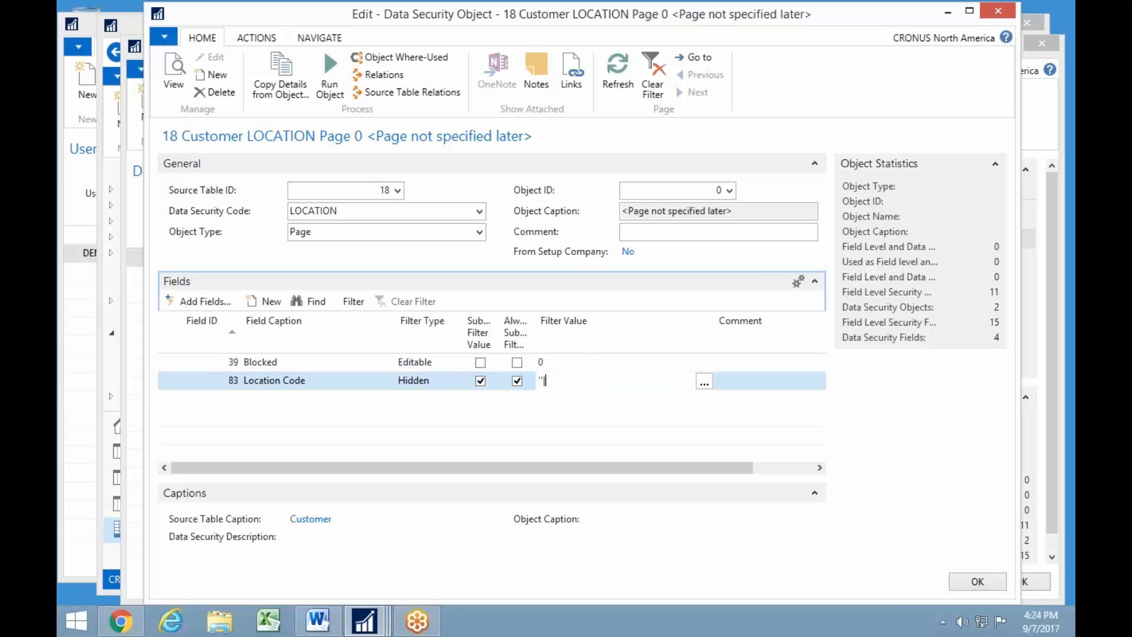
# - Append the dynamic filter UF_LOCAT to the Location Code filter value and close the data security object windows
pyautogui.click(705, 382)
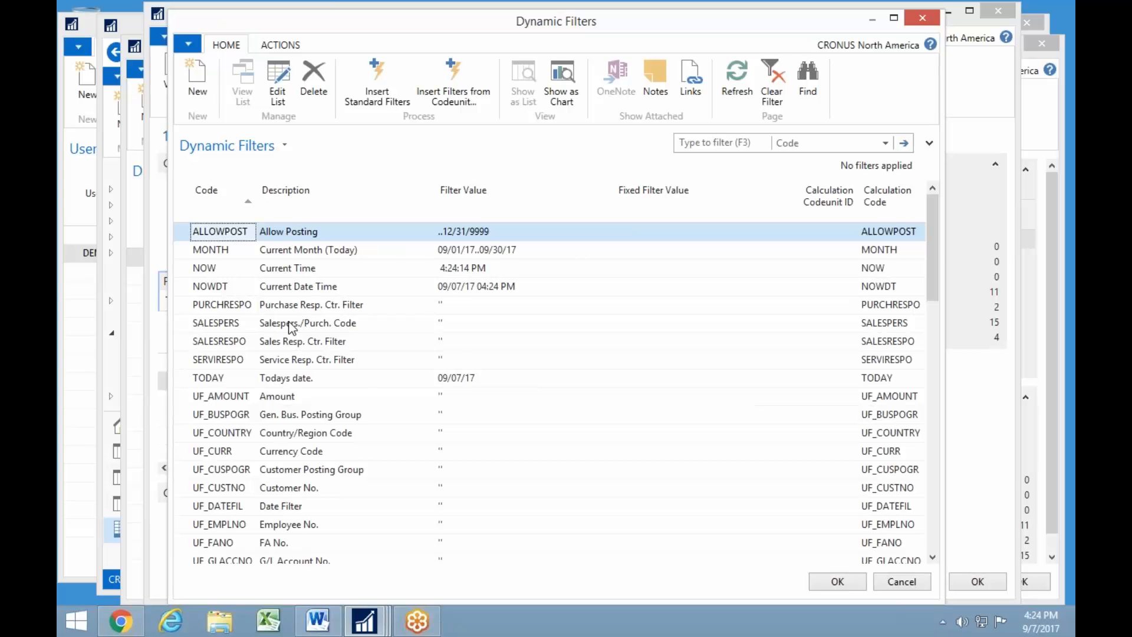
pyautogui.scroll(-4, 287, 361)
pyautogui.scroll(-2, 282, 330)
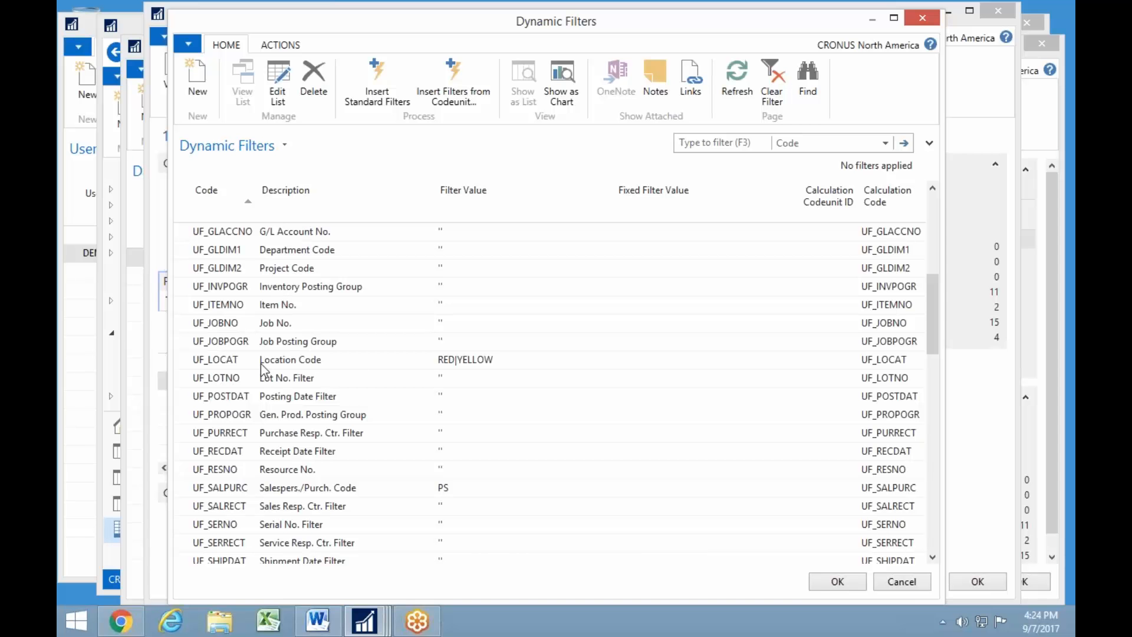
pyautogui.click(306, 365)
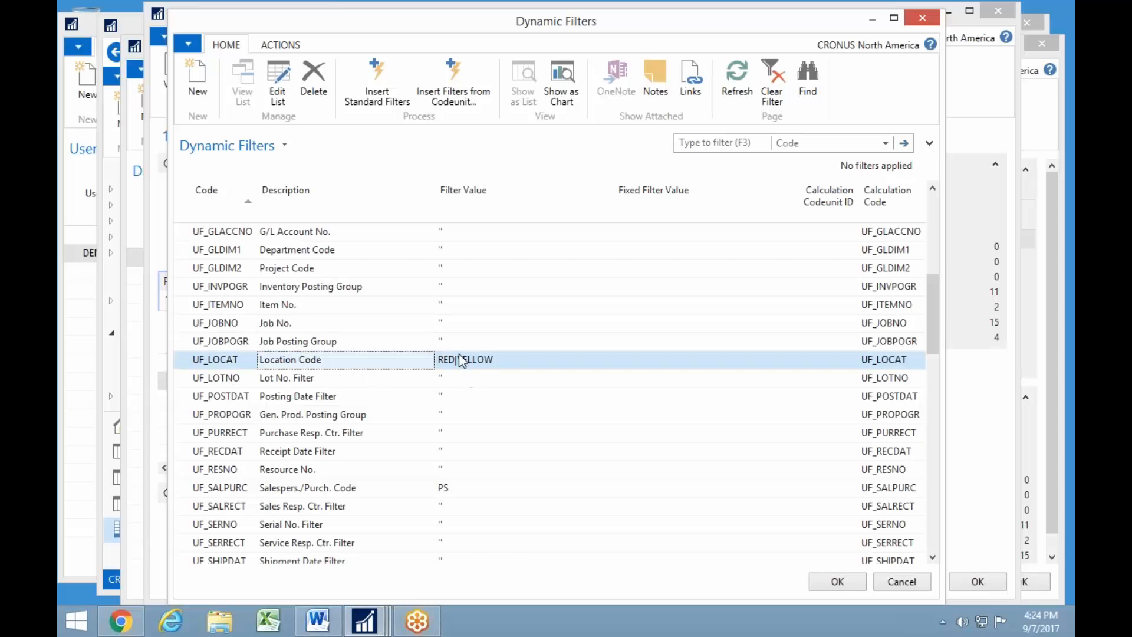
pyautogui.scroll(-4, 419, 480)
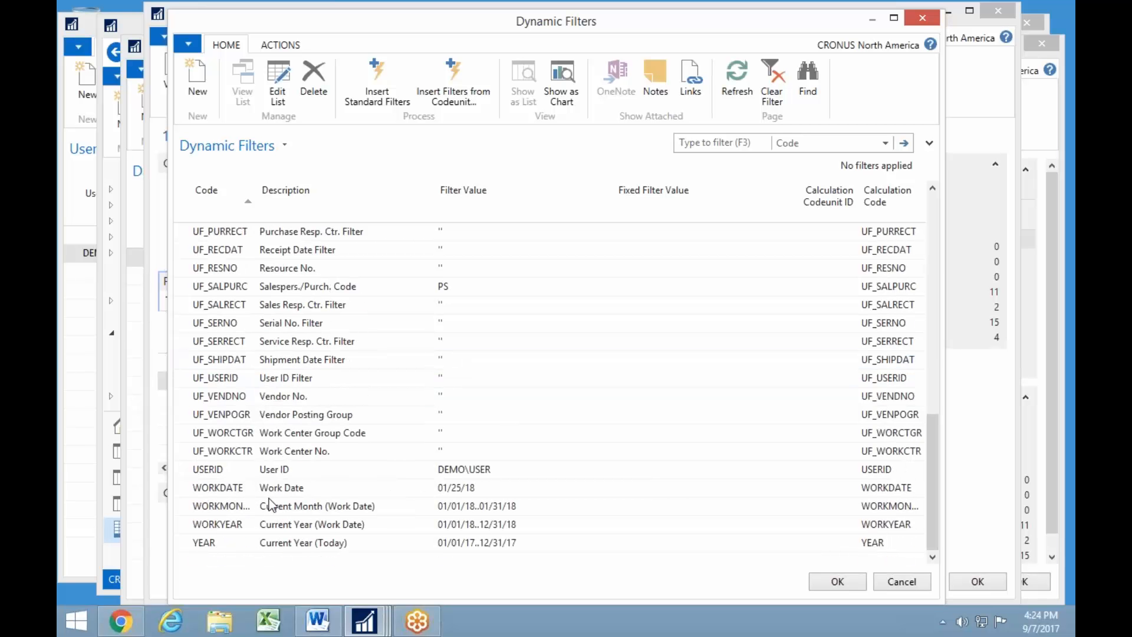
pyautogui.scroll(2, 302, 468)
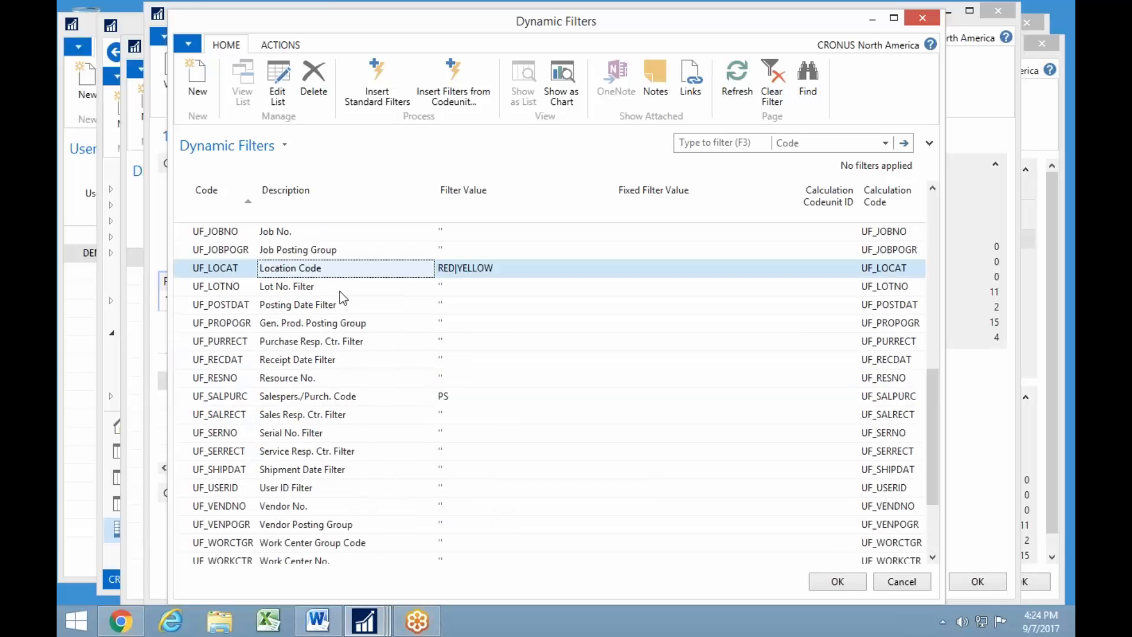
pyautogui.click(836, 581)
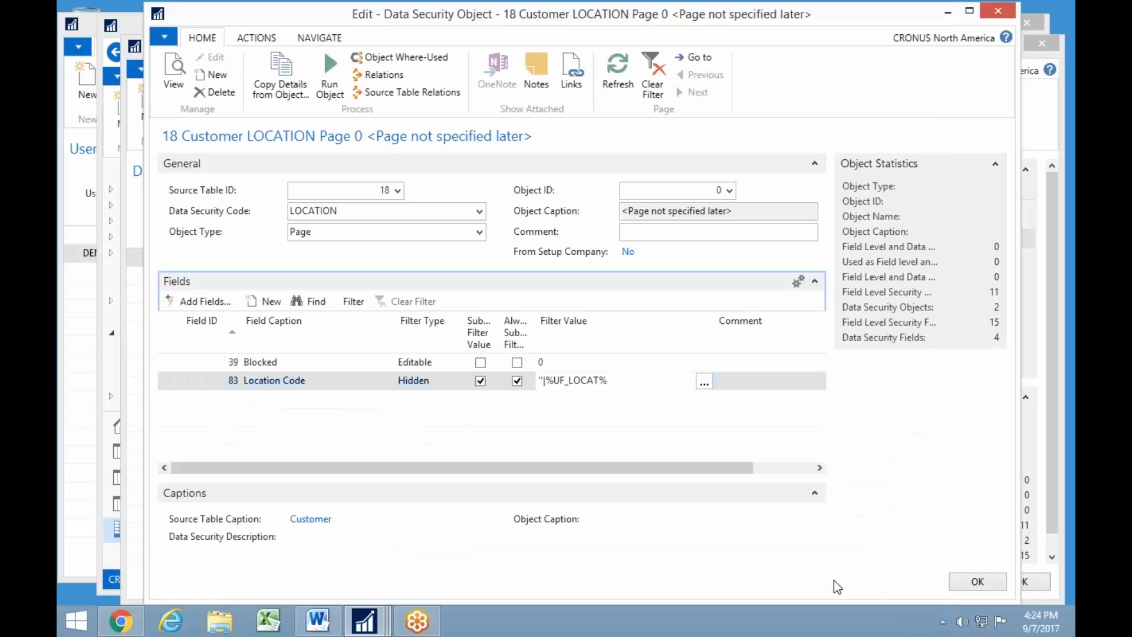
pyautogui.press('Up')
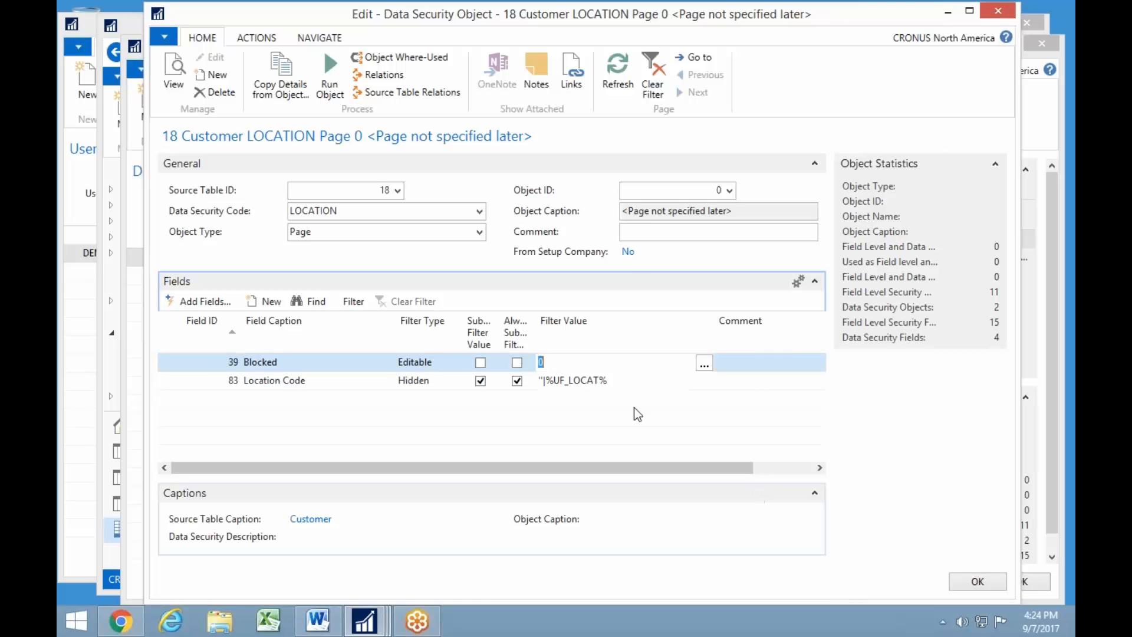
pyautogui.moveTo(619, 383)
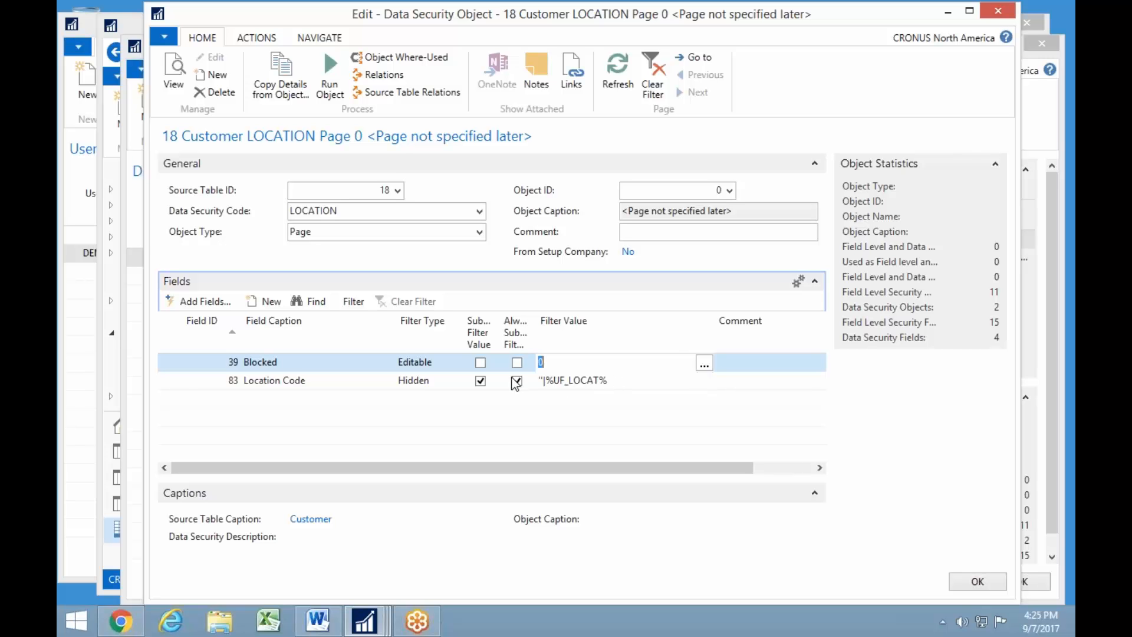
pyautogui.press('Escape')
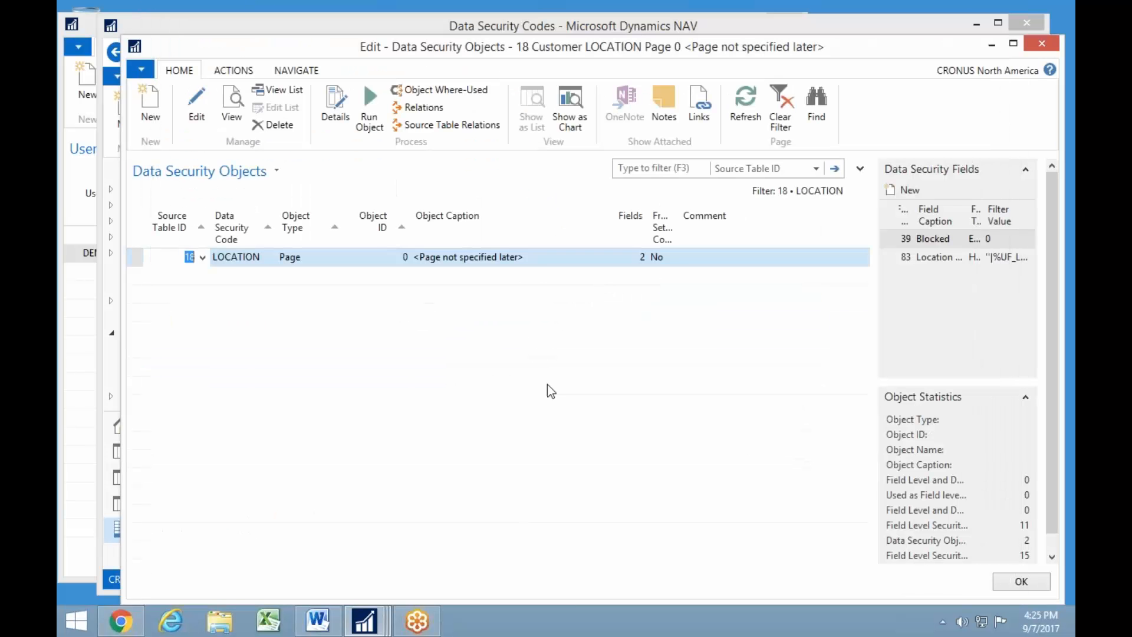
pyautogui.press('Escape')
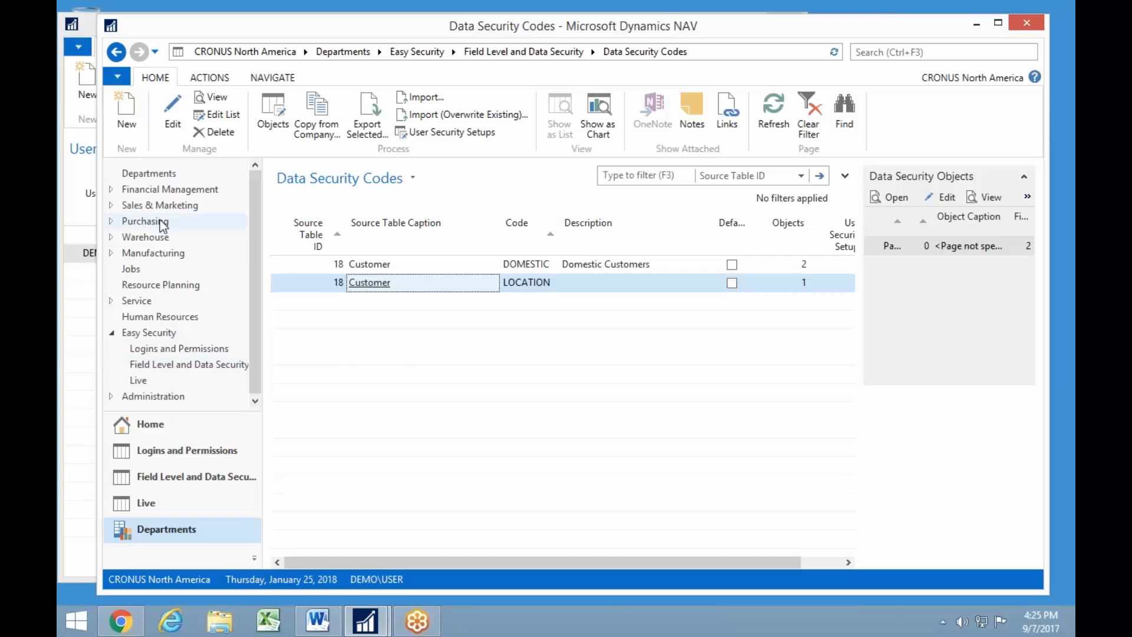
# - Open the Customers list from Order Processing and examine the location codes of the listed customers
pyautogui.click(156, 204)
pyautogui.click(158, 167)
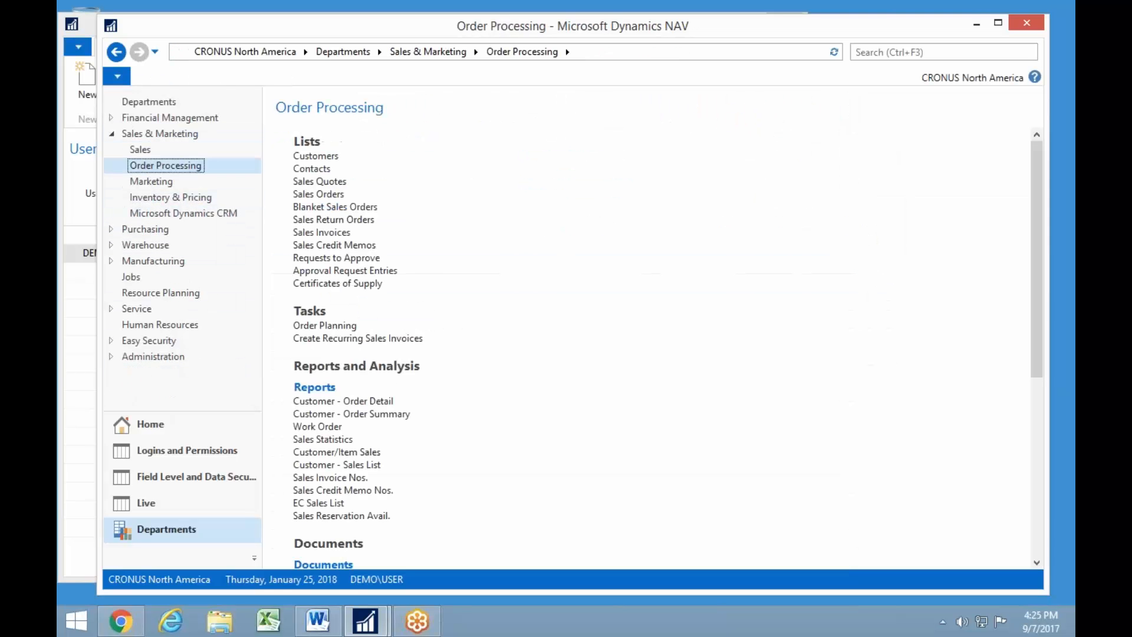
pyautogui.click(315, 156)
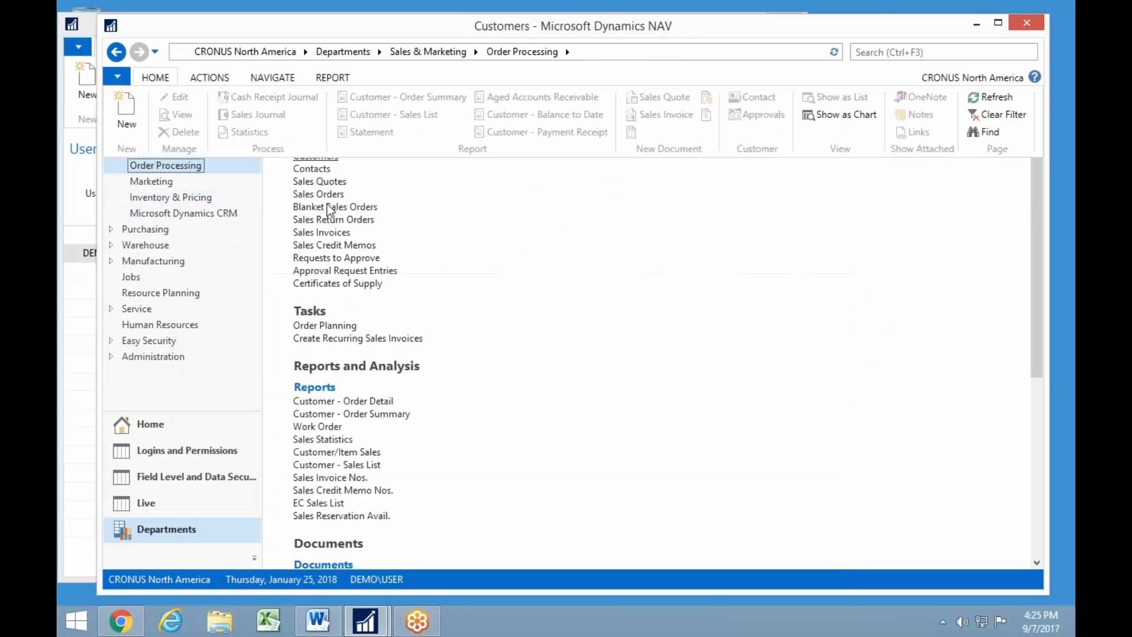
pyautogui.scroll(-1, 547, 403)
pyautogui.scroll(-7, 548, 403)
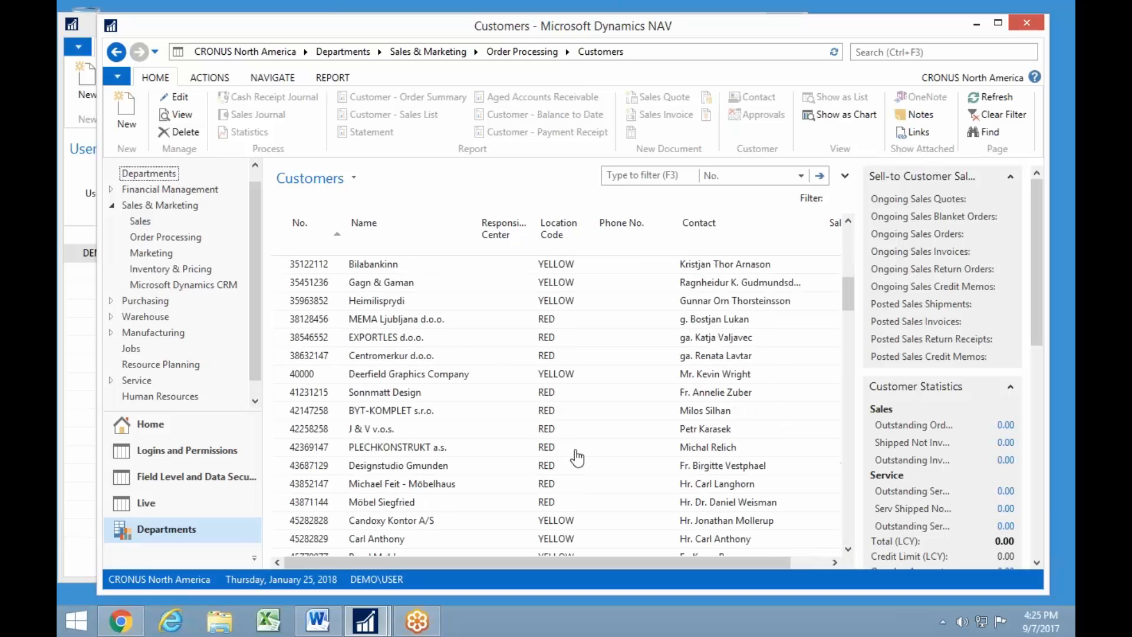
pyautogui.scroll(8, 494, 434)
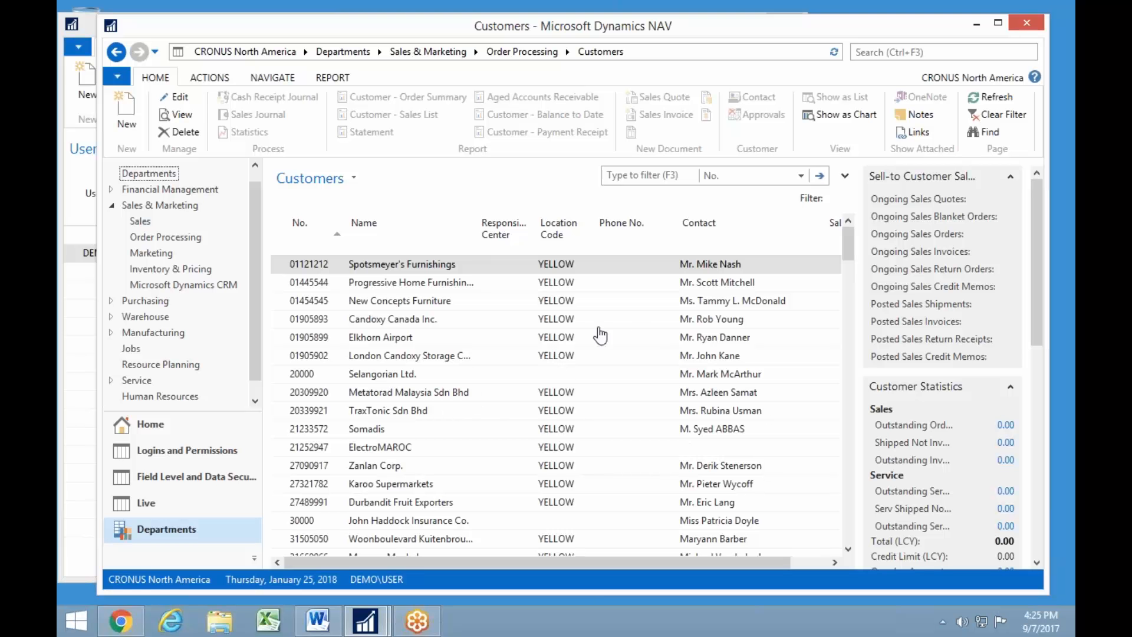
# - Check the salesperson code on the customer card of Selangorian Ltd., leaving the card closed
pyautogui.click(370, 381)
pyautogui.doubleClick(370, 382)
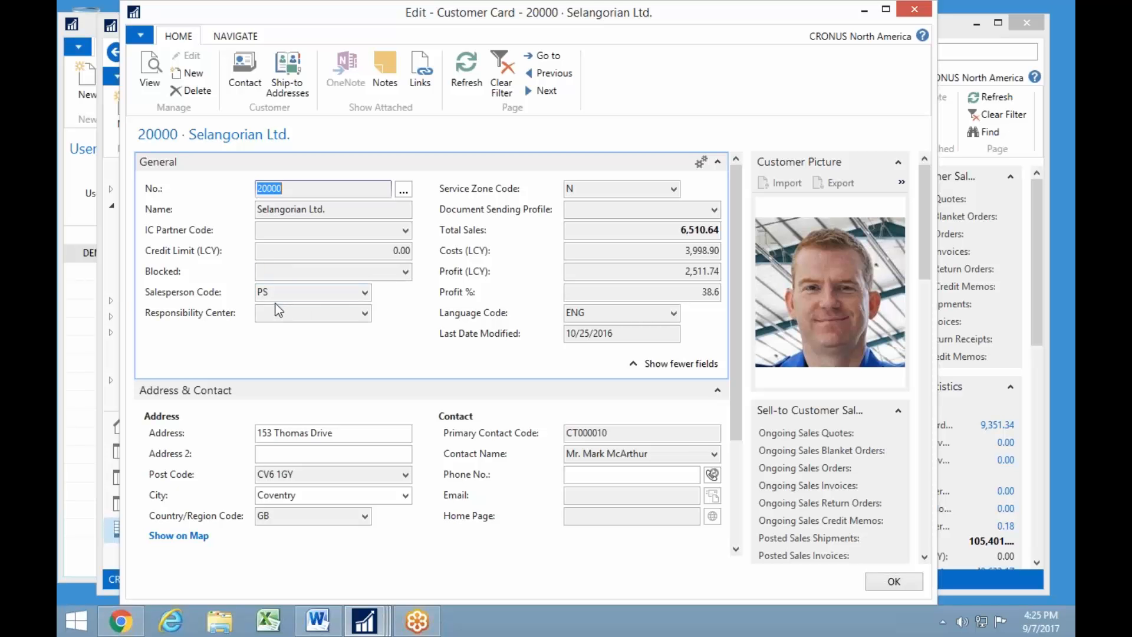
pyautogui.press('Escape')
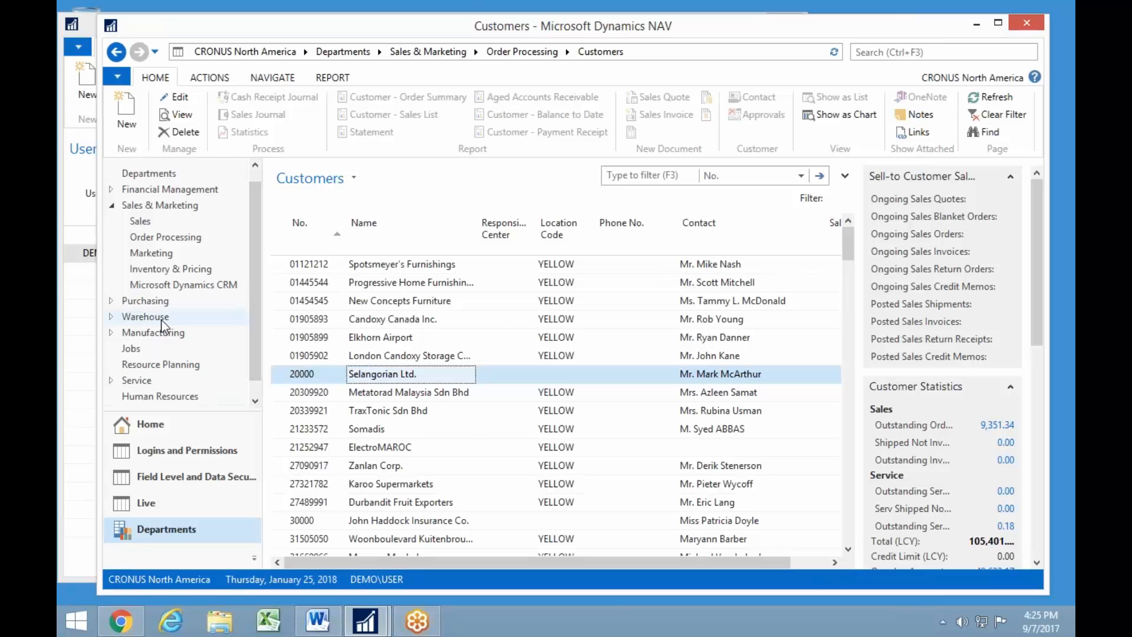
# - Open the objects of the Customer LOCATION data security code and add a page object with object ID 21
pyautogui.scroll(-1, 253, 391)
pyautogui.click(165, 384)
pyautogui.click(371, 186)
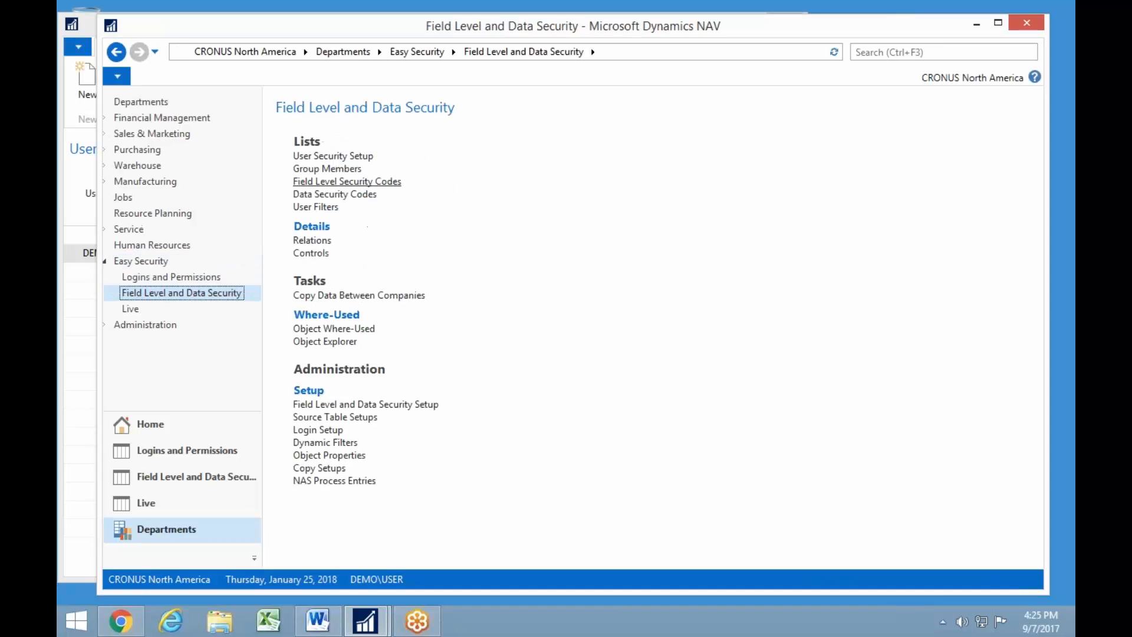
pyautogui.click(334, 196)
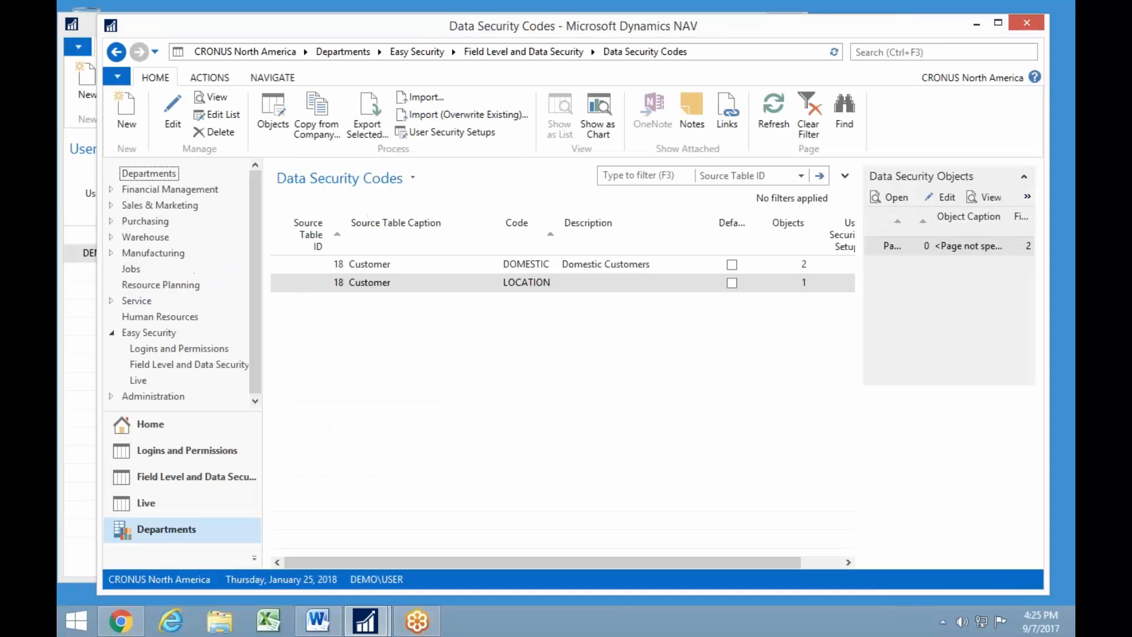
pyautogui.click(273, 118)
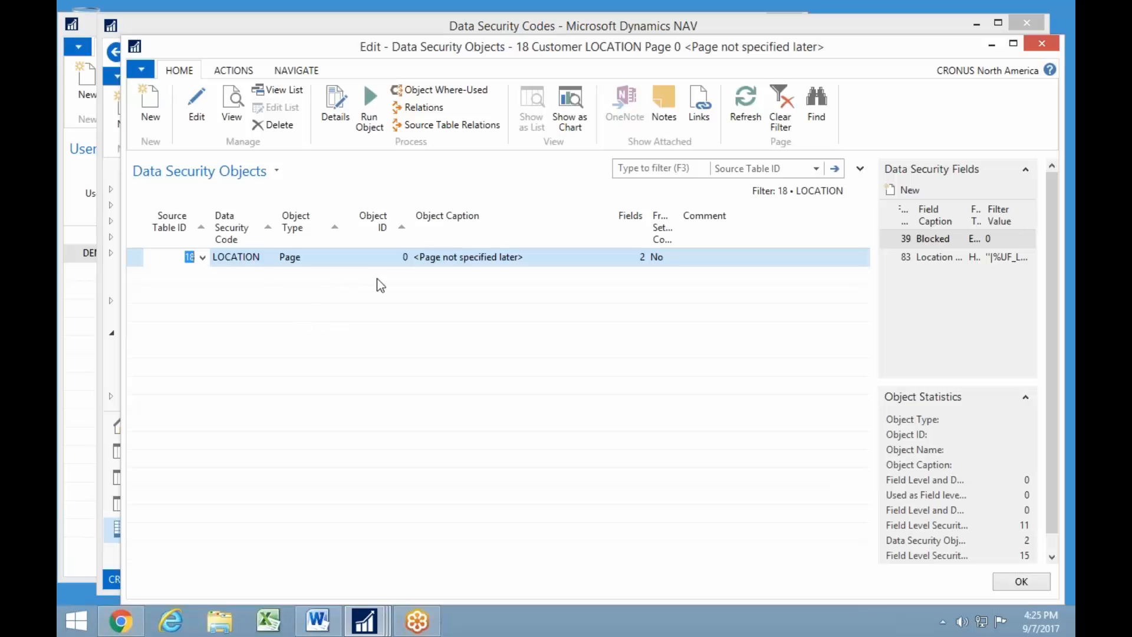
pyautogui.click(396, 277)
pyautogui.click(404, 276)
pyautogui.click(490, 337)
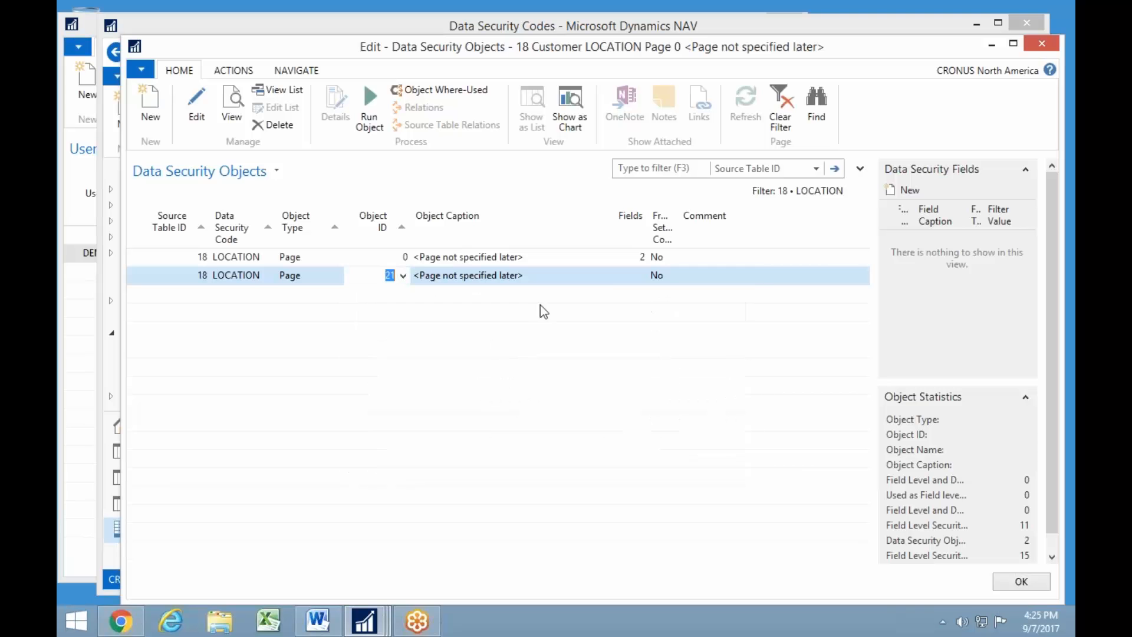
pyautogui.press('Tab')
# - Open the details of the Customer Card page object and copy its details from the LOCATION page 0 object
pyautogui.click(336, 104)
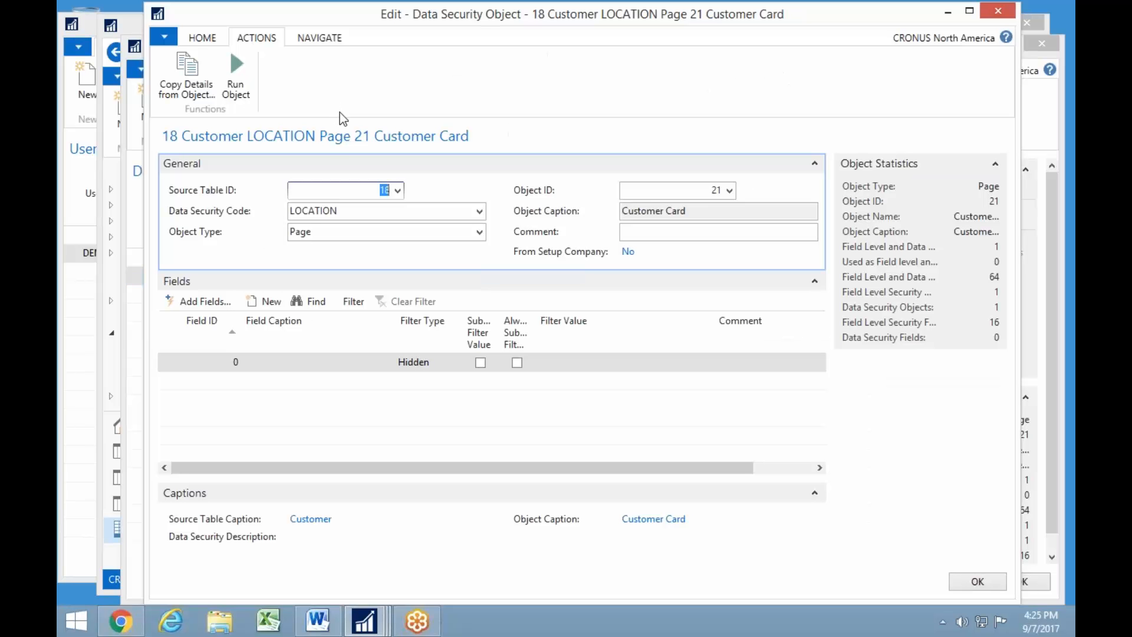
pyautogui.click(183, 80)
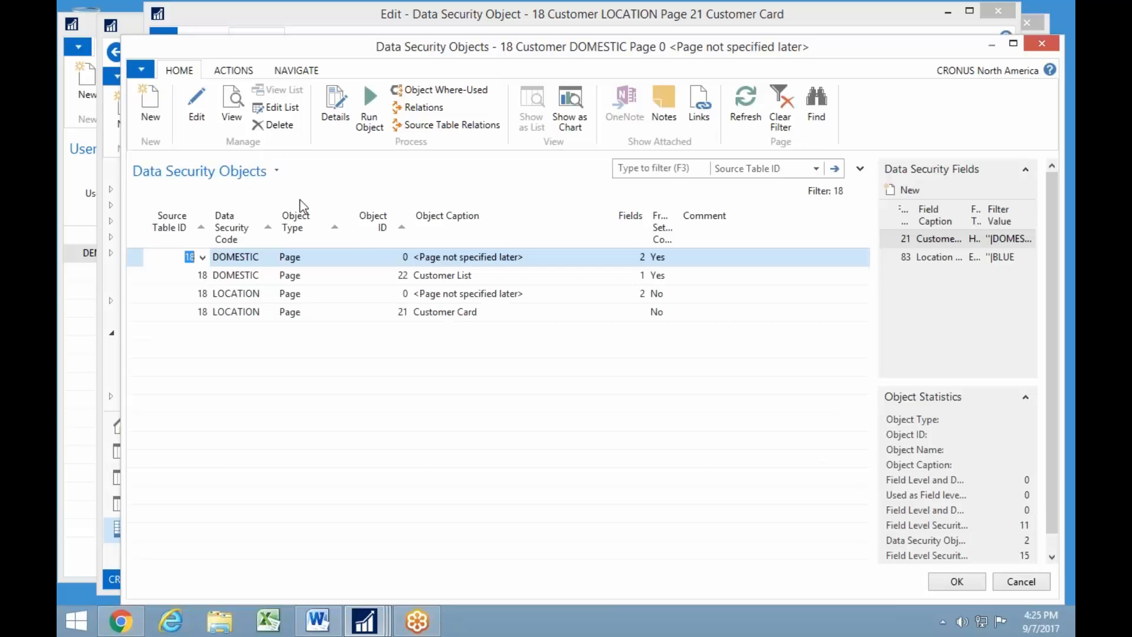
pyautogui.click(239, 293)
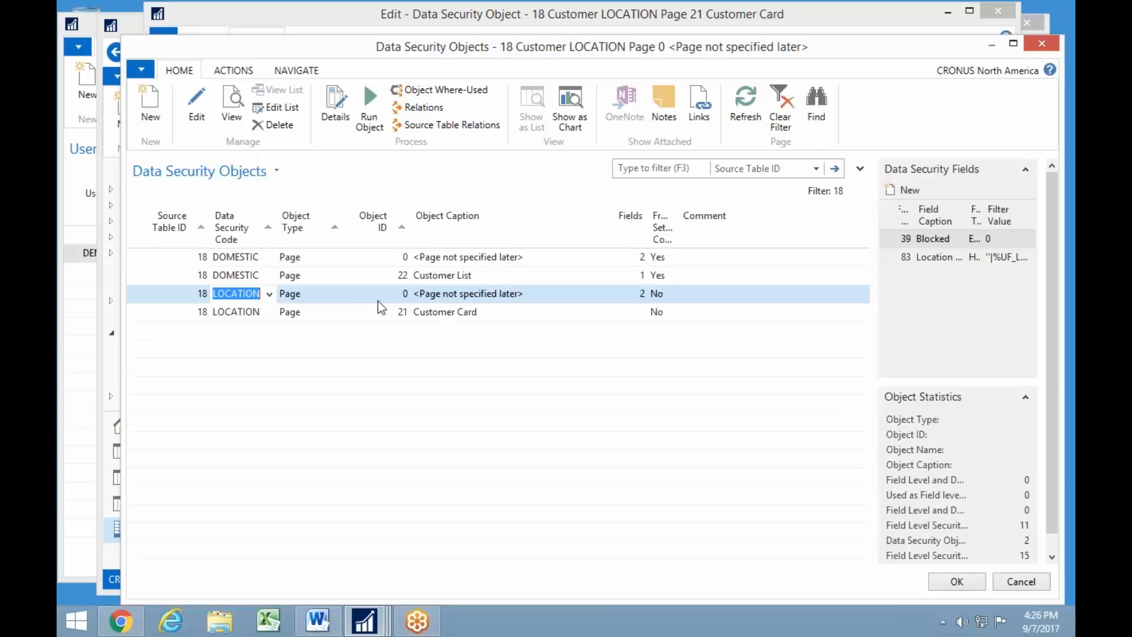
pyautogui.click(957, 582)
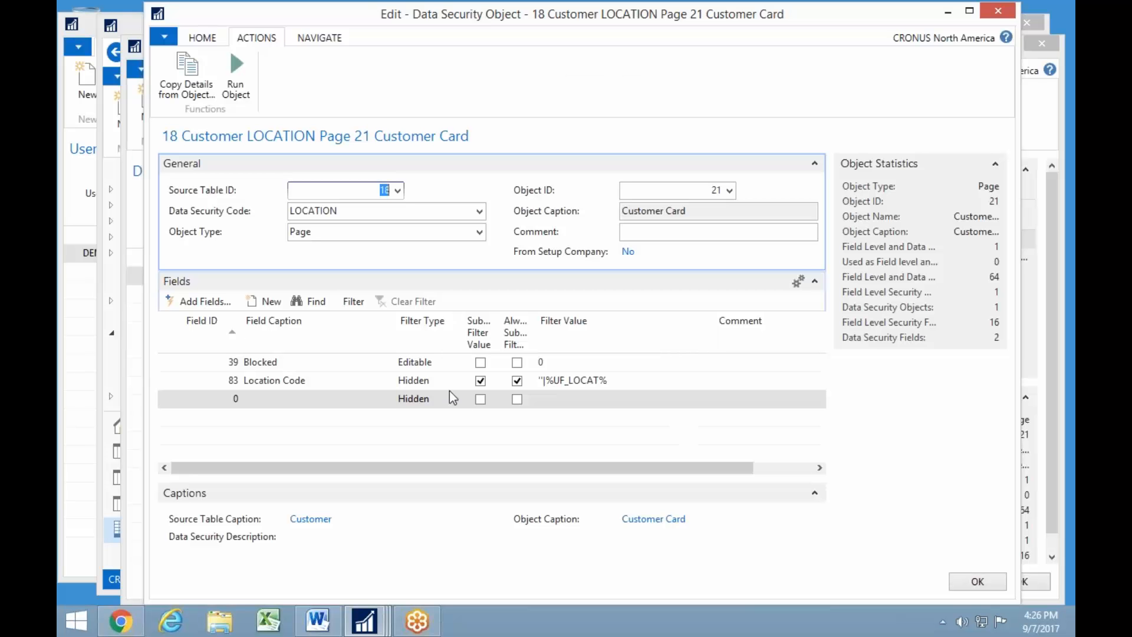
# - Set the filter type of the Blocked field to Hidden in the Customer Card page object
pyautogui.click(449, 363)
pyautogui.click(455, 361)
pyautogui.click(434, 383)
pyautogui.press('Down')
pyautogui.press('Left')
pyautogui.press('Left')
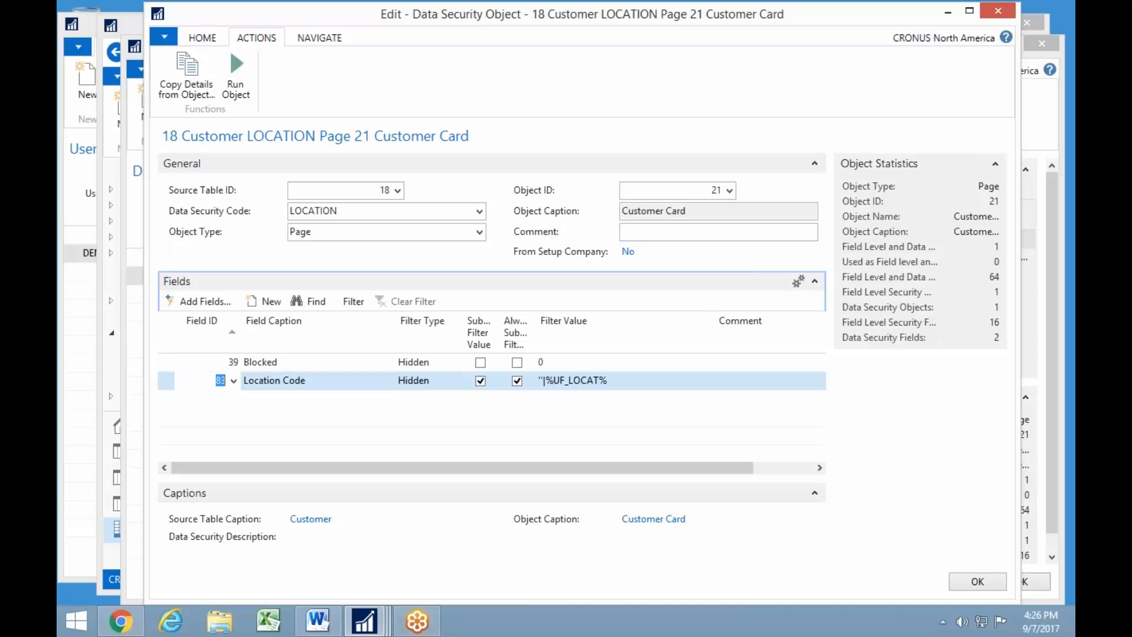
# - Add the Salesperson Code field to the object's field lines, finding it in the field lookup by filtering captions on person
pyautogui.press('Down')
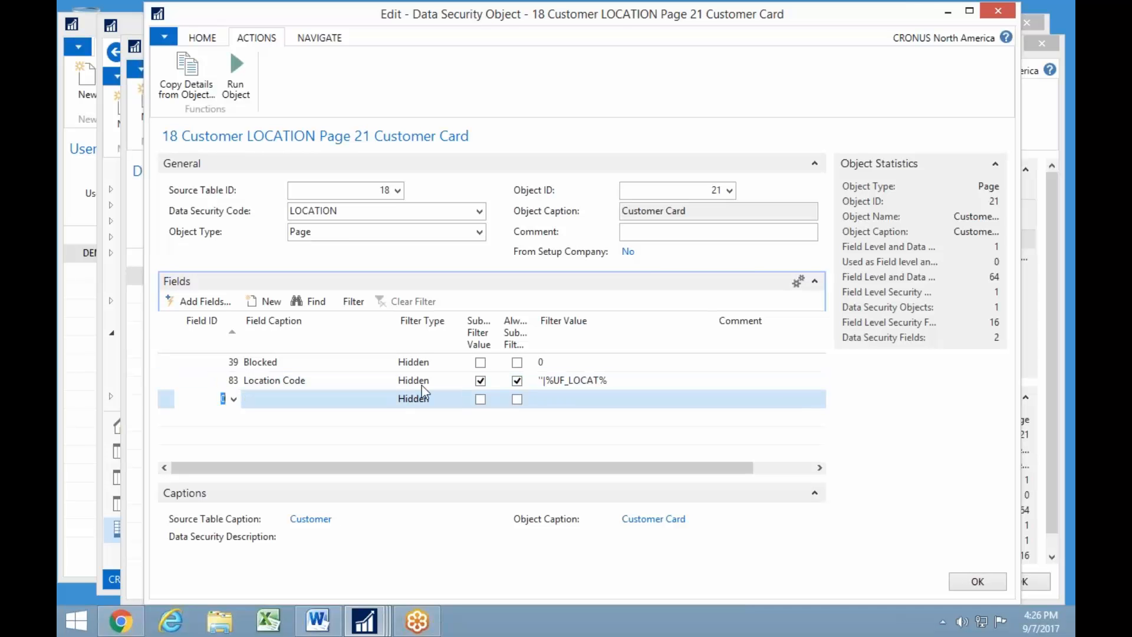
pyautogui.click(234, 399)
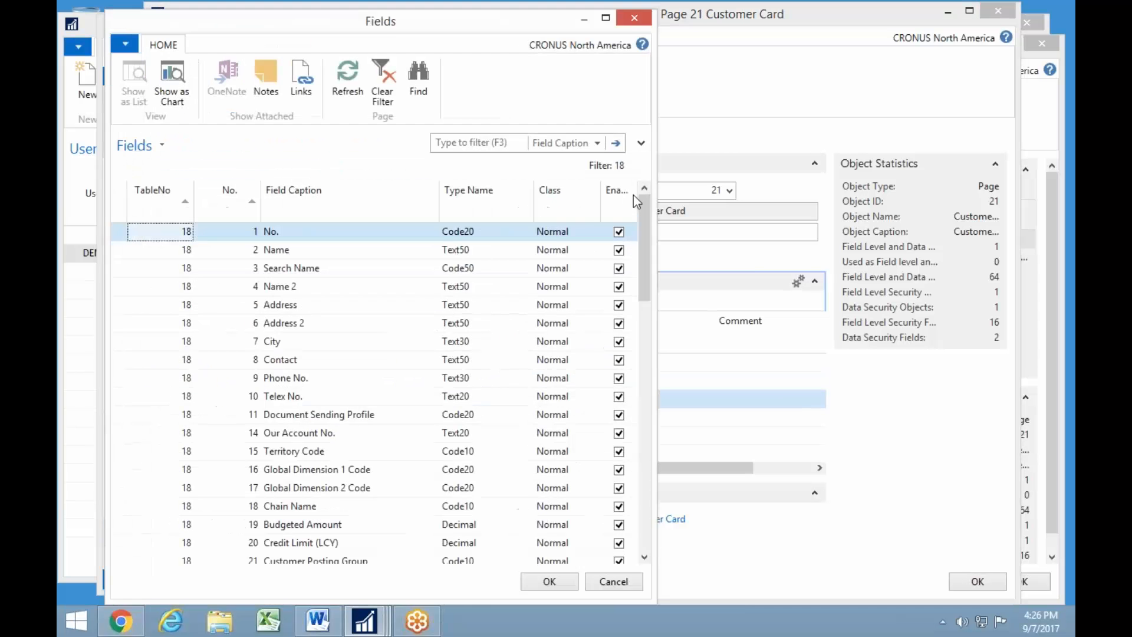
pyautogui.click(488, 142)
pyautogui.write('person')
pyautogui.press('Return')
pyautogui.click(324, 237)
pyautogui.doubleClick(324, 237)
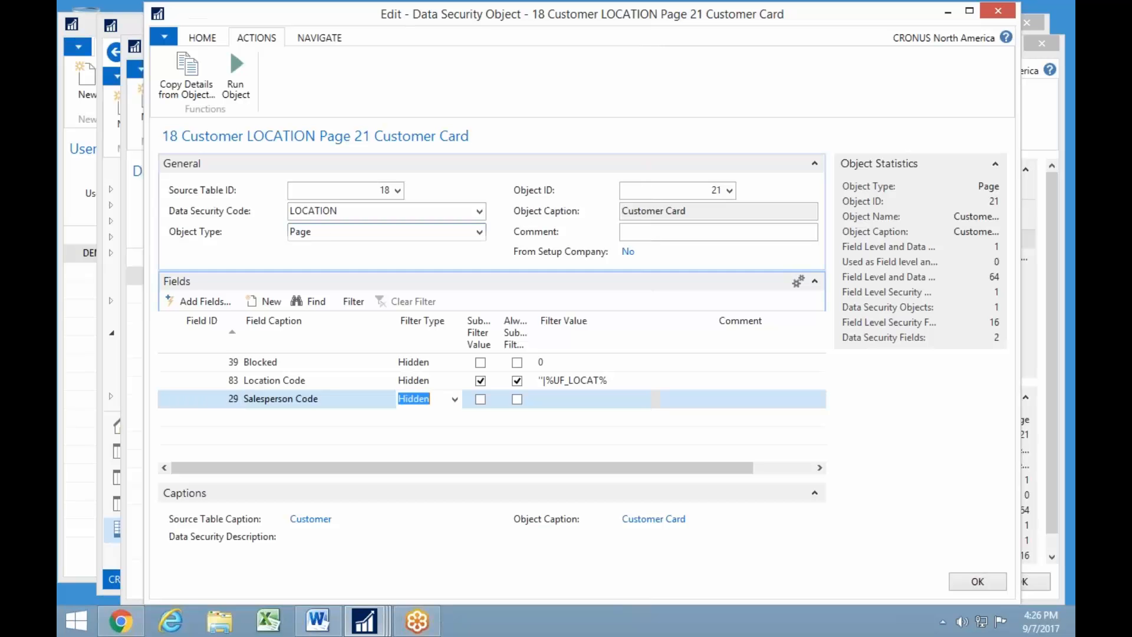
# - Enable filter value substitution for Salesperson Code with the dynamic filter UF_SALPURC as its value, and close the data security object windows
pyautogui.click(480, 399)
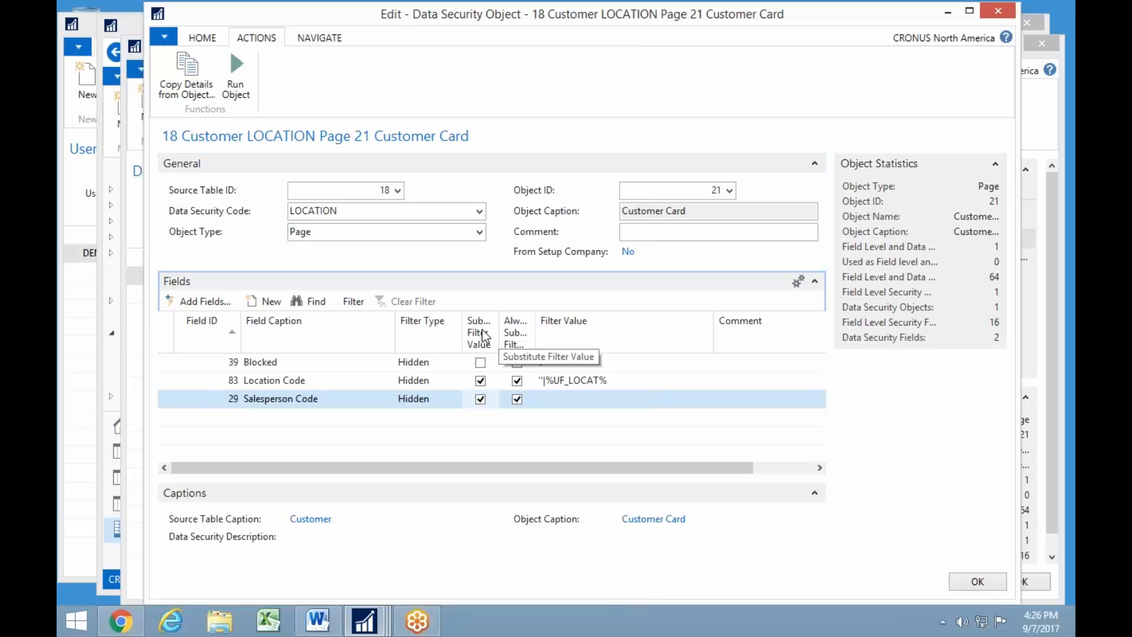
pyautogui.click(624, 399)
pyautogui.click(705, 399)
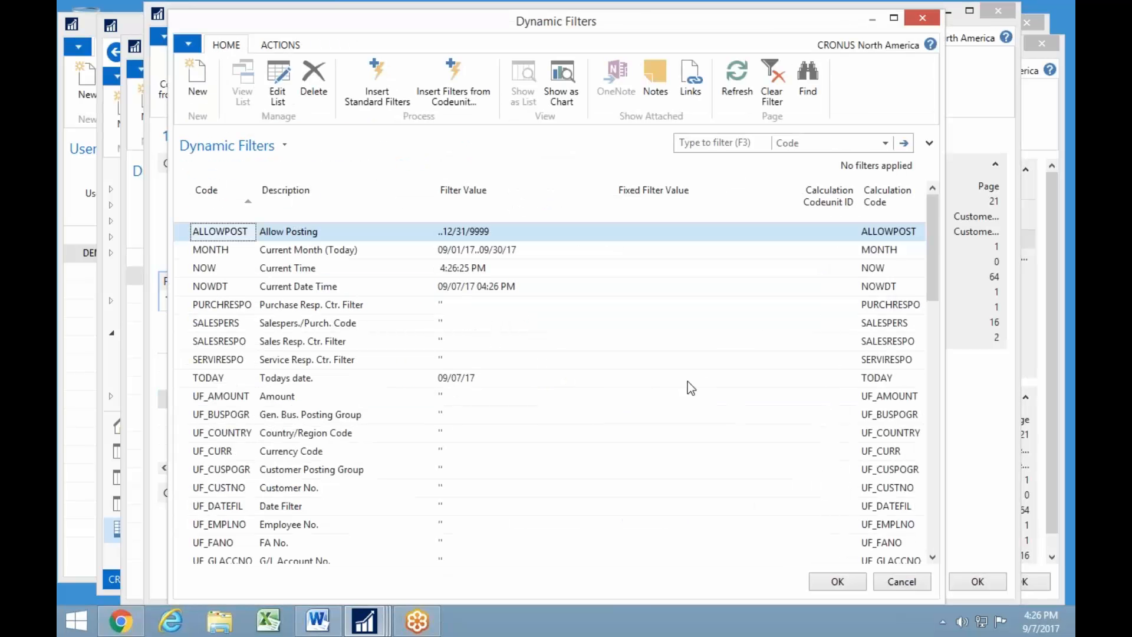
pyautogui.scroll(-6, 319, 442)
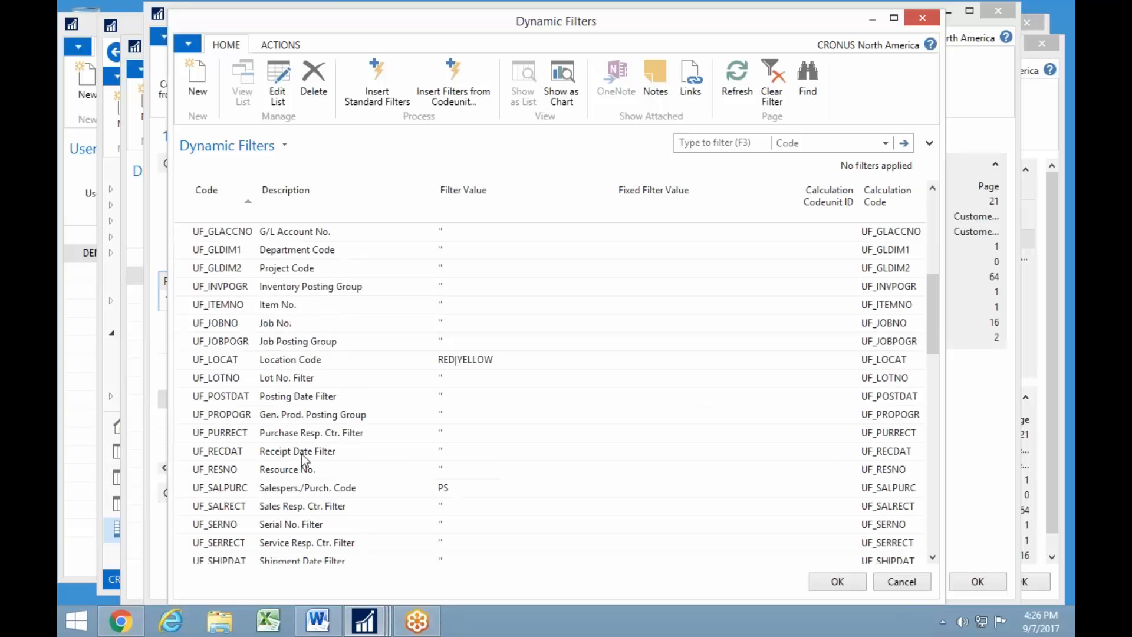
pyautogui.click(331, 493)
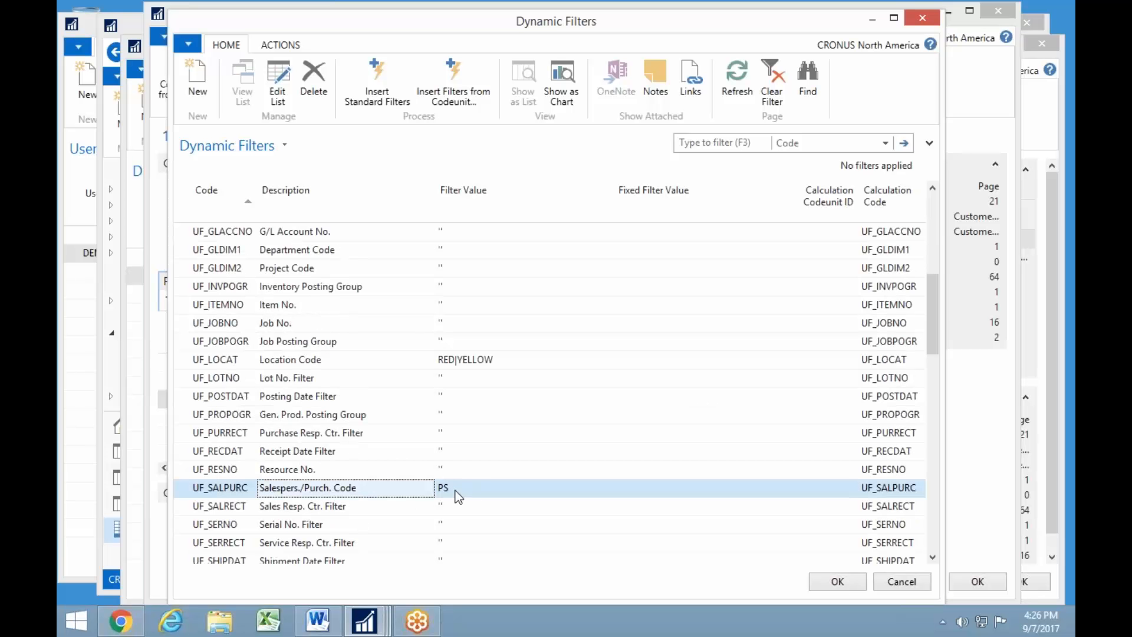
pyautogui.click(833, 582)
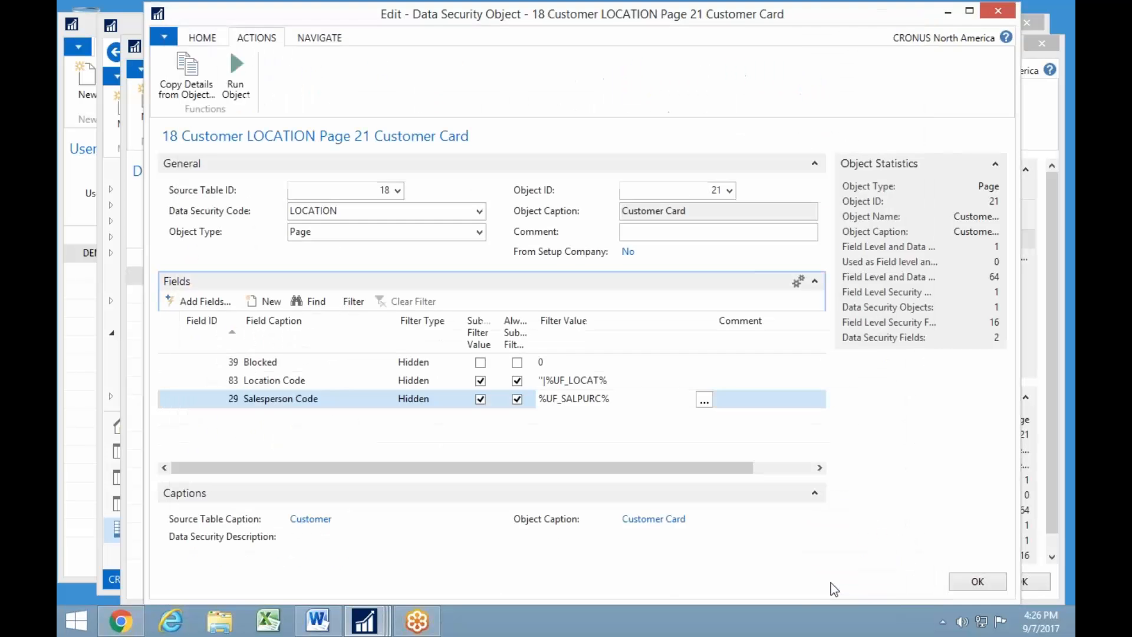
pyautogui.press('Up')
pyautogui.press('Up')
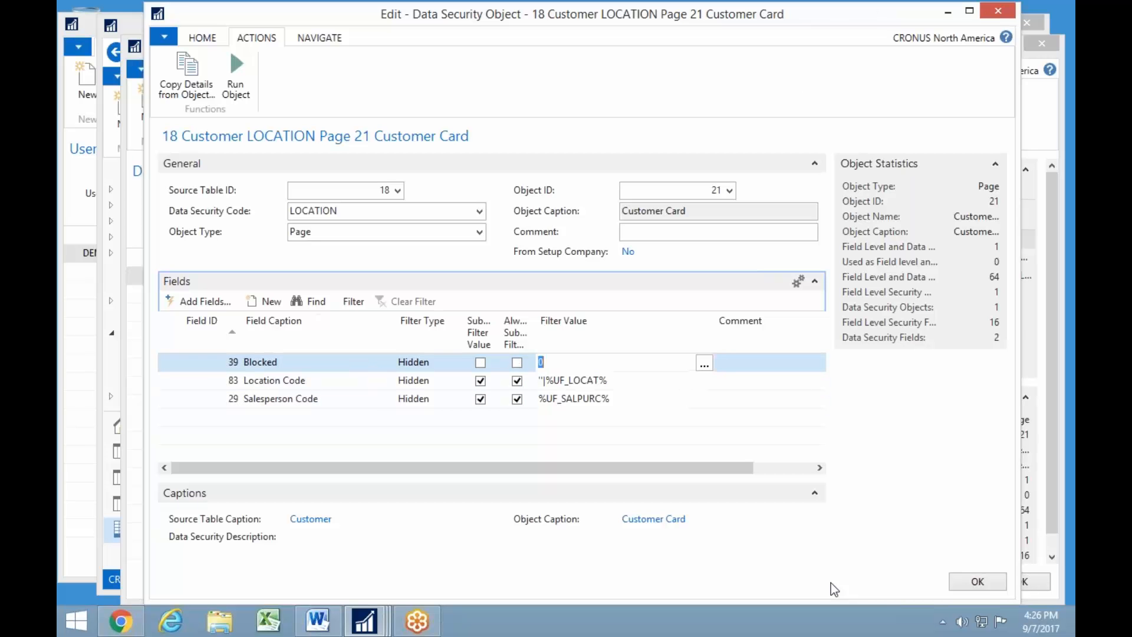
pyautogui.press('Escape')
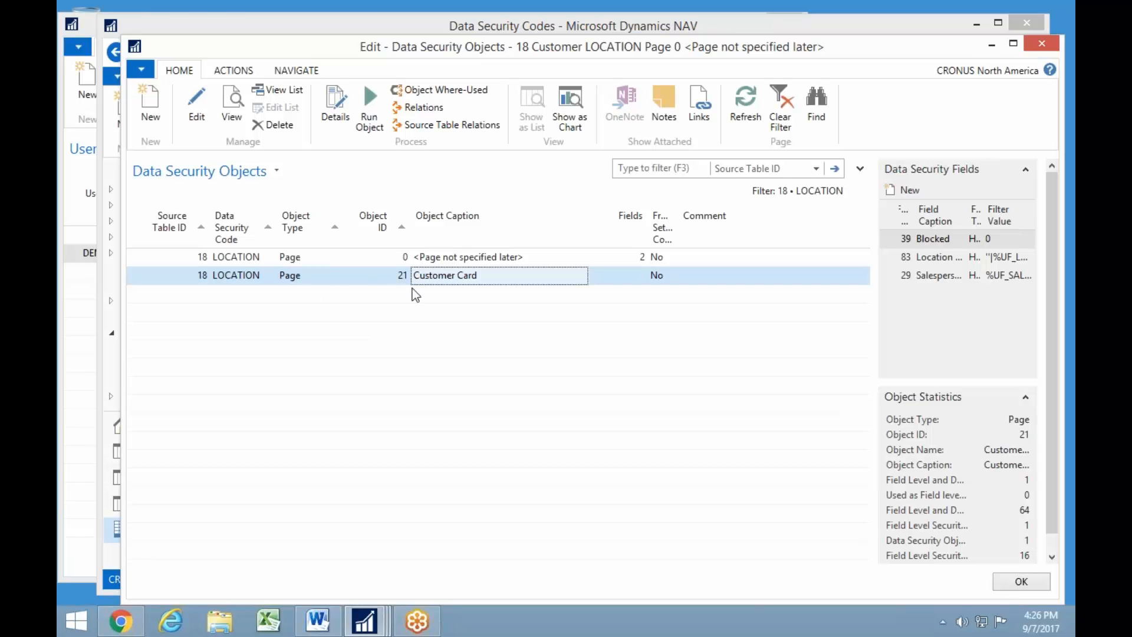
pyautogui.press('Escape')
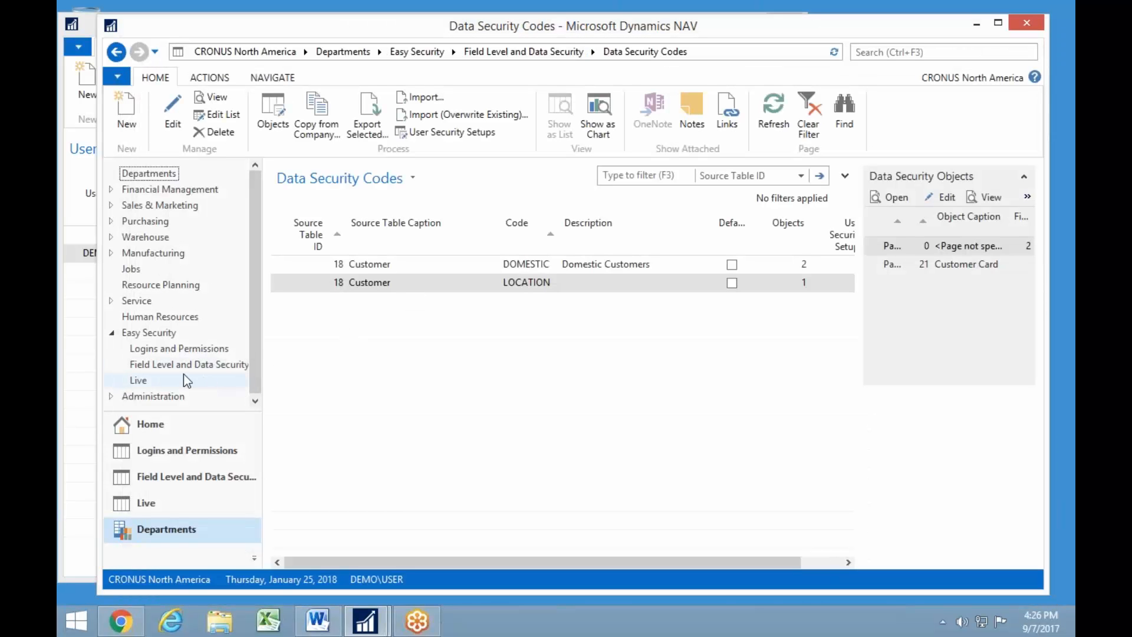
# - Open the Customers list from Sales and check the salesperson code on the card of Selangorian Ltd., leaving the card closed
pyautogui.click(156, 206)
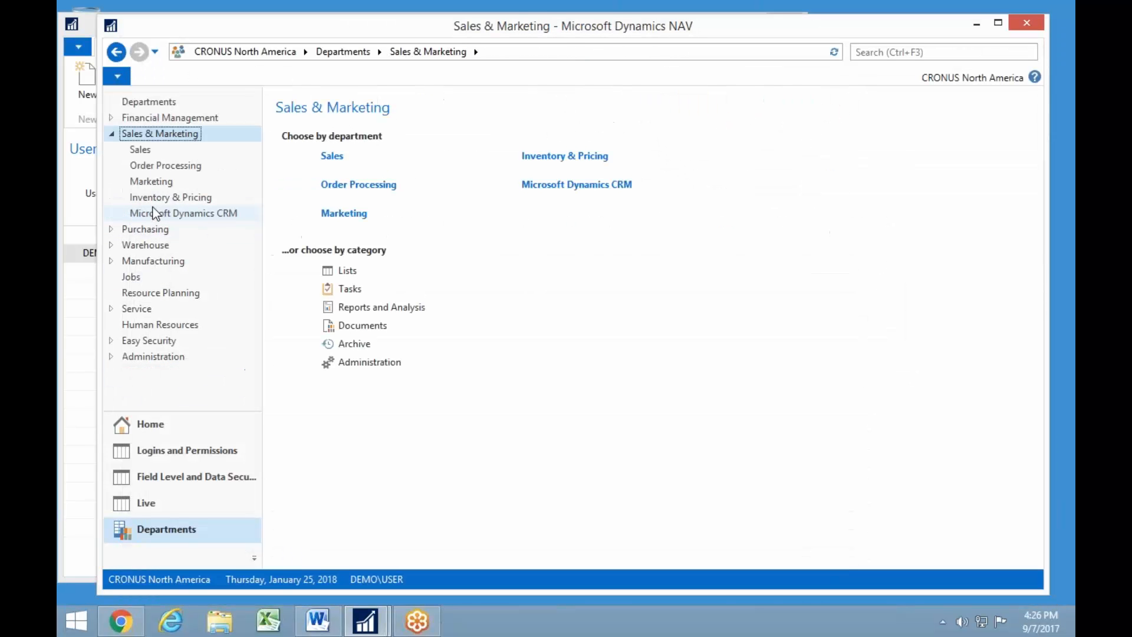
pyautogui.click(333, 157)
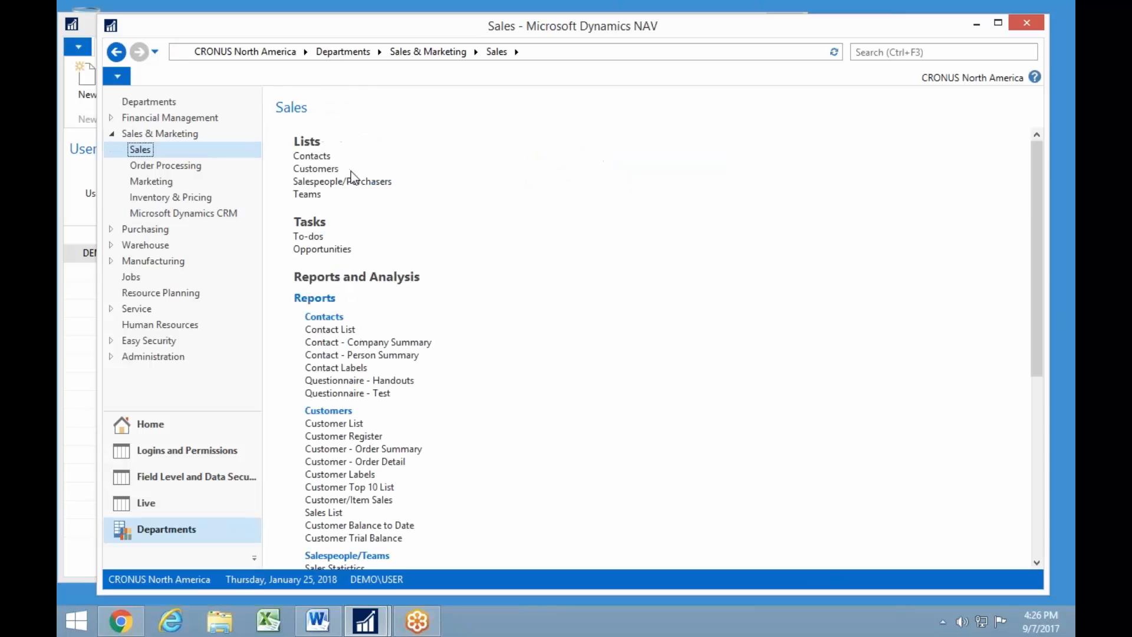
pyautogui.click(318, 170)
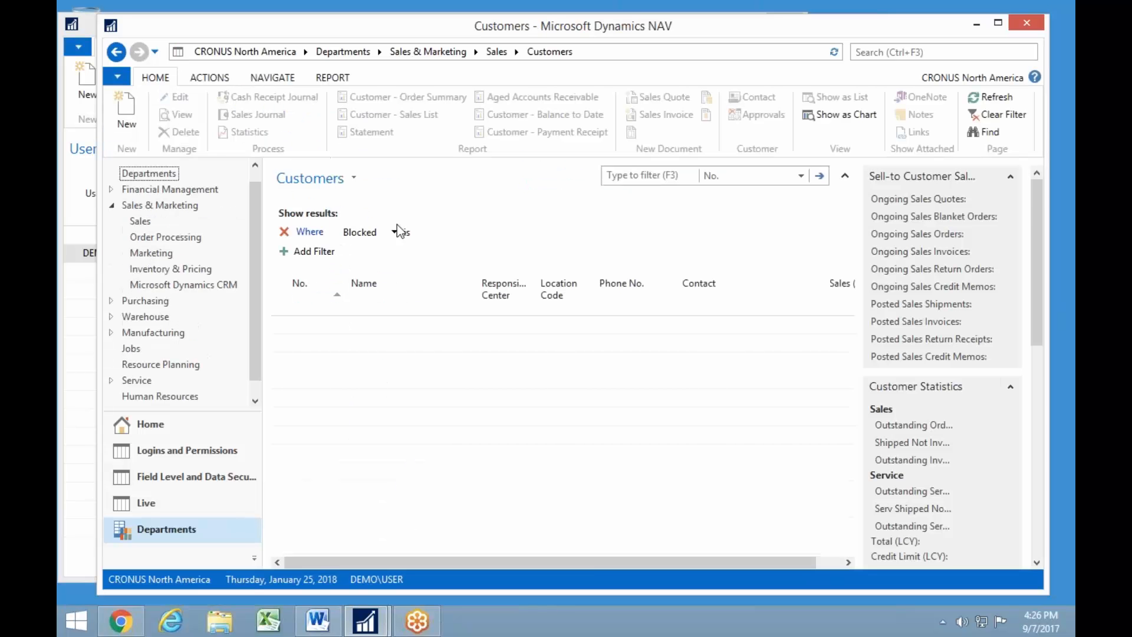
pyautogui.click(306, 436)
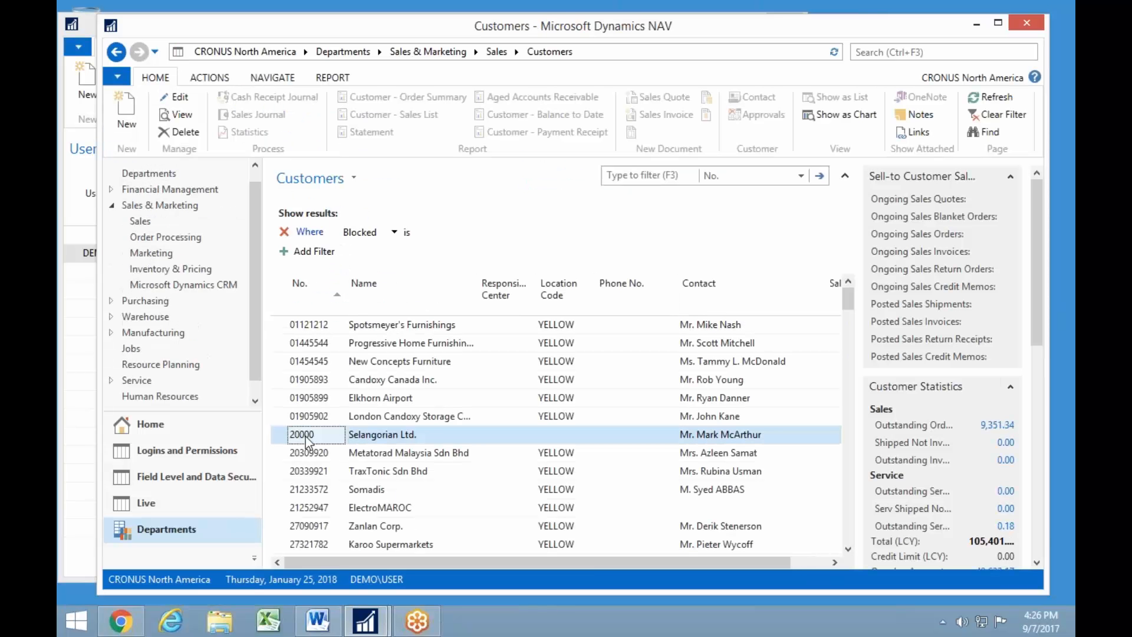
pyautogui.doubleClick(306, 437)
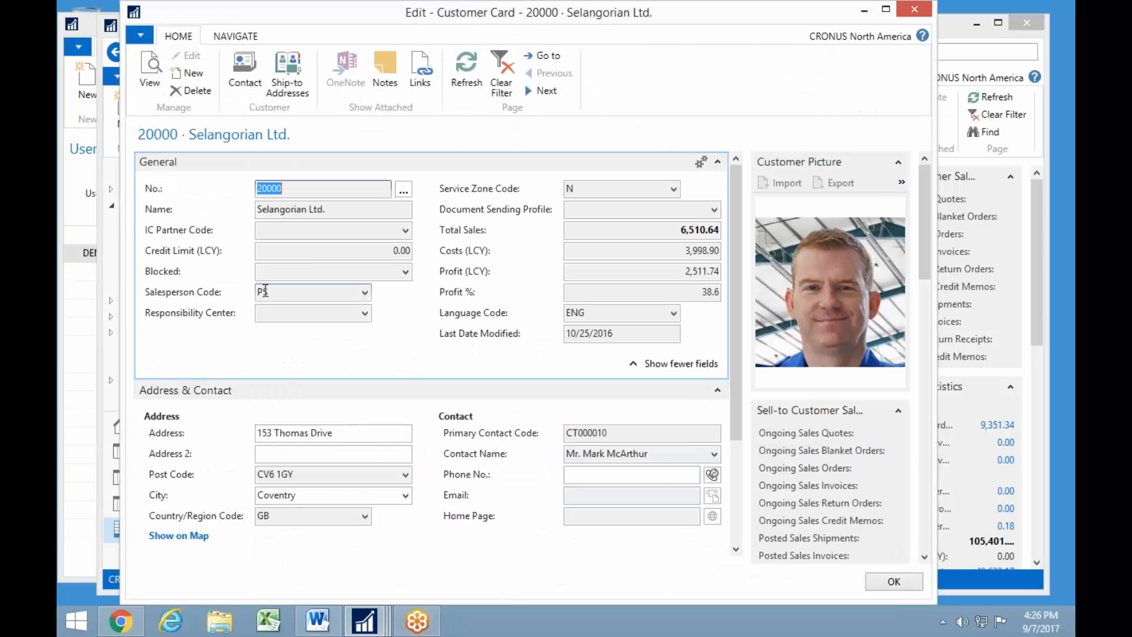
pyautogui.press('Escape')
# - Try to open the card of a customer with location code YELLOW, and close the customer card window
pyautogui.click(342, 418)
pyautogui.doubleClick(343, 418)
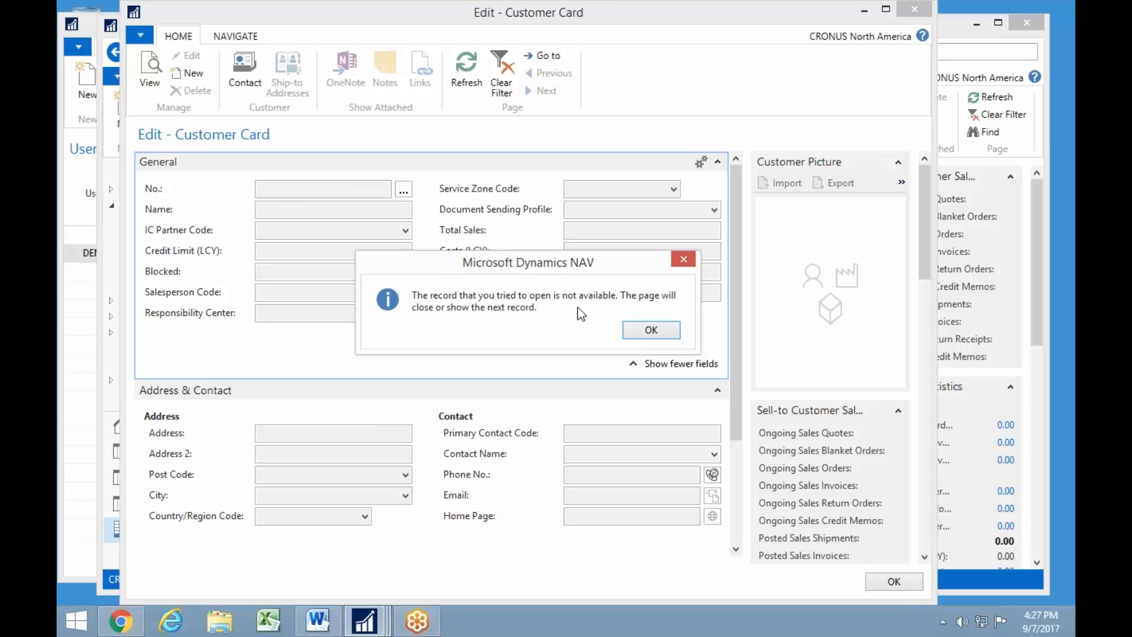
pyautogui.click(651, 329)
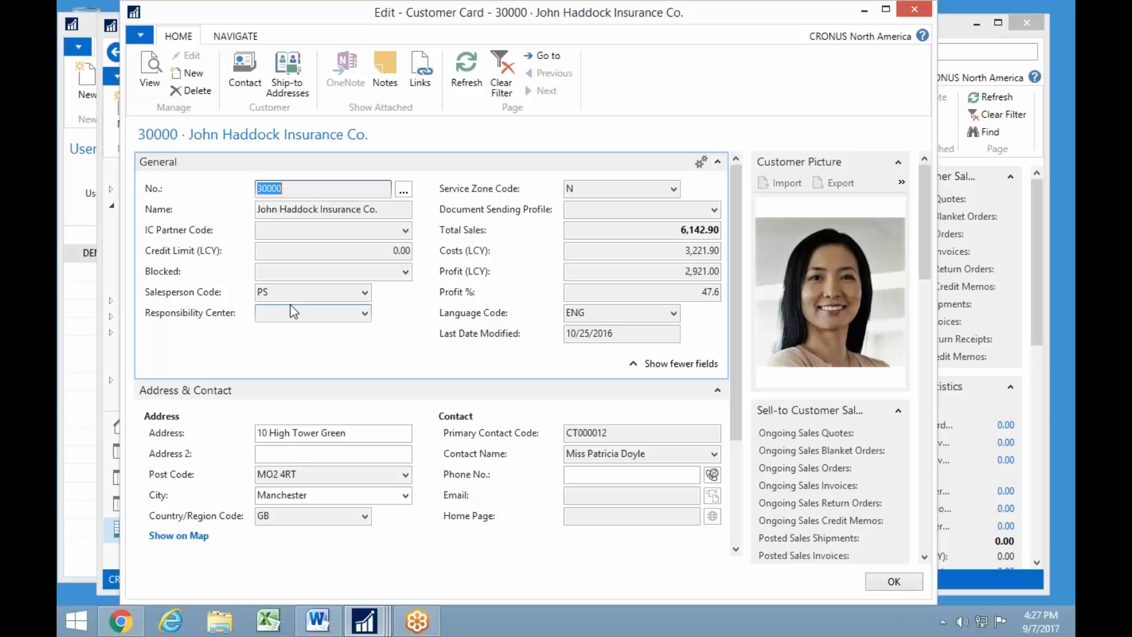
pyautogui.press('Escape')
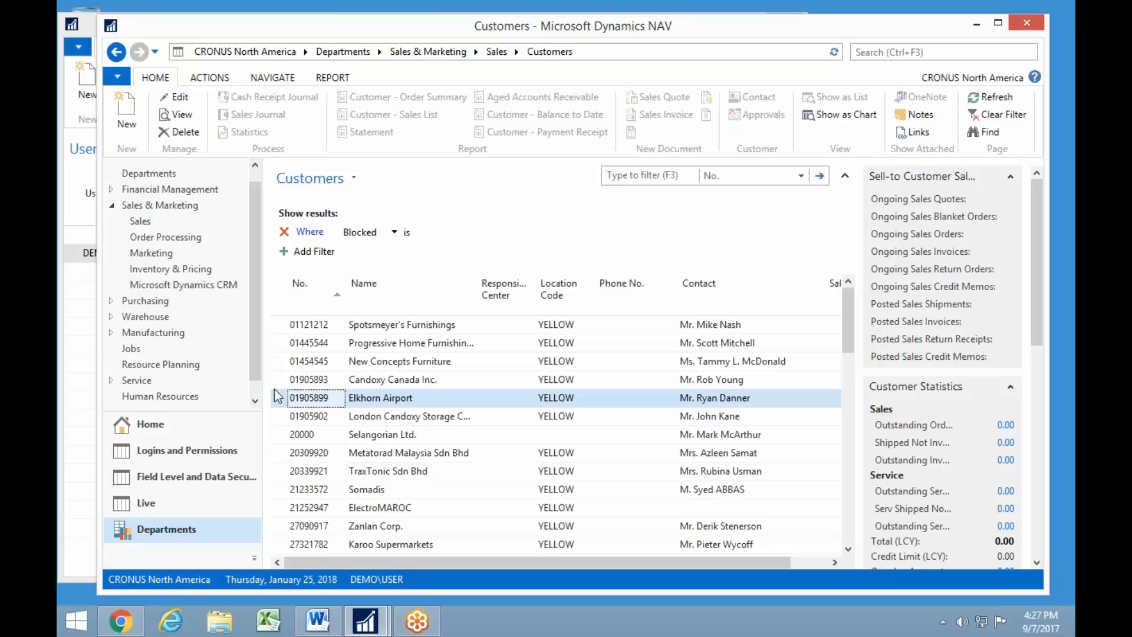
pyautogui.scroll(-2, 254, 332)
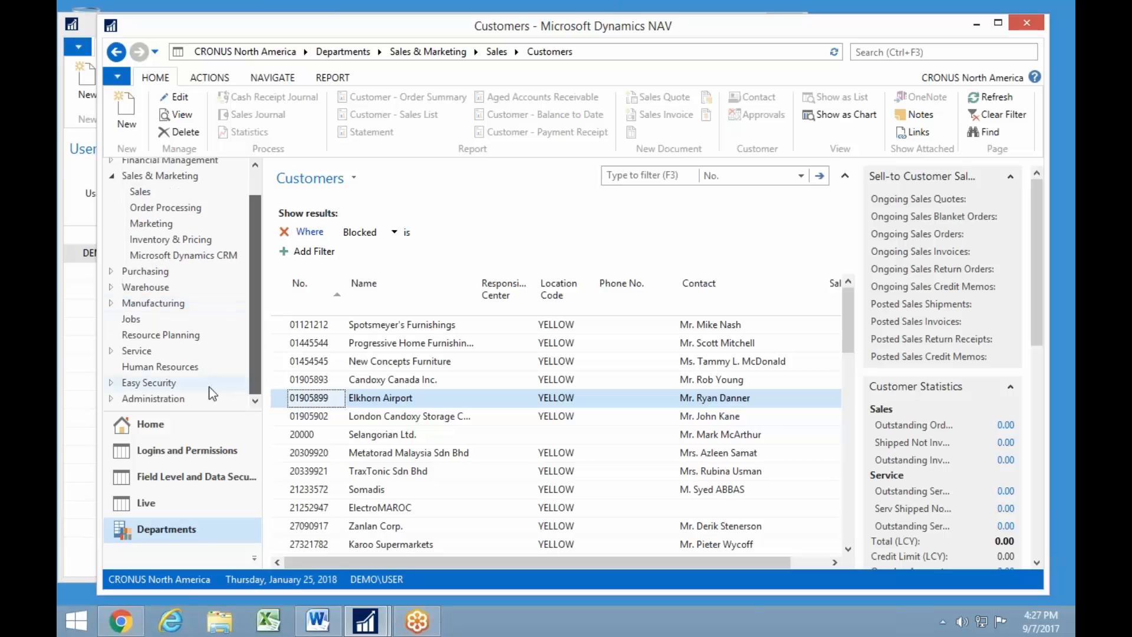
# - Open the User Security Setup list from Easy Security's Field Level and Data Security area to review the customer entries
pyautogui.click(161, 381)
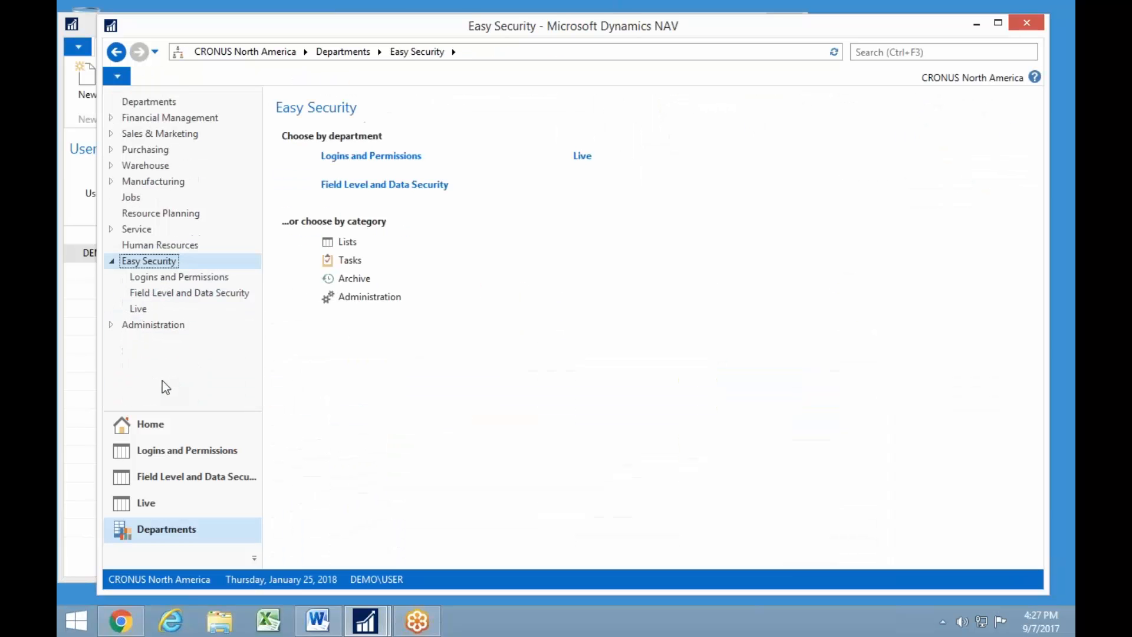
pyautogui.click(169, 296)
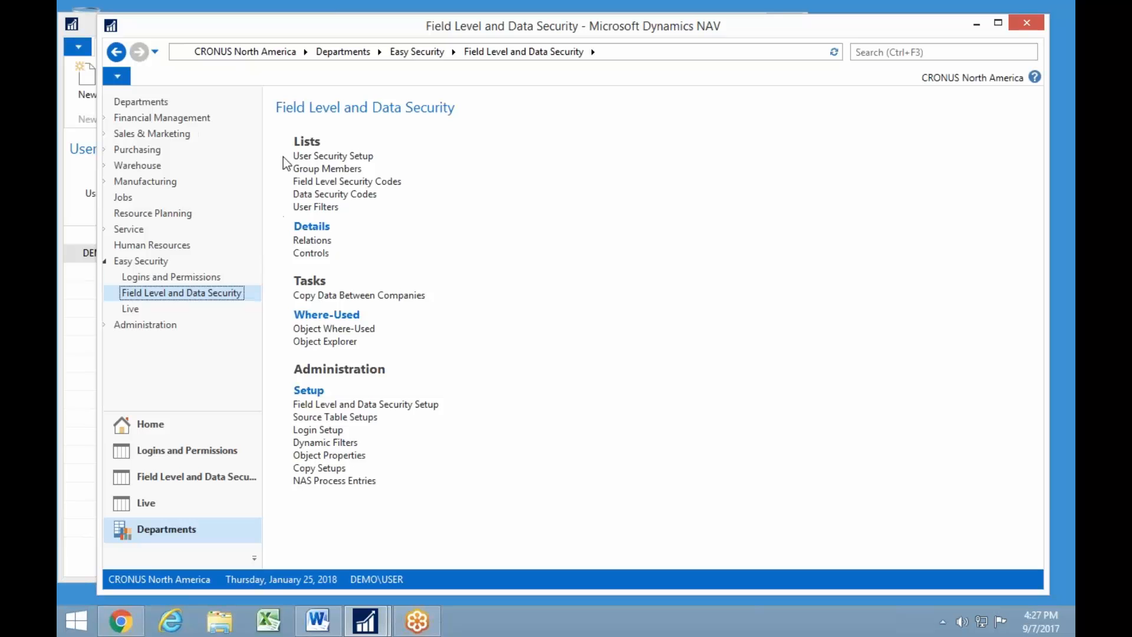
pyautogui.click(335, 207)
pyautogui.click(339, 157)
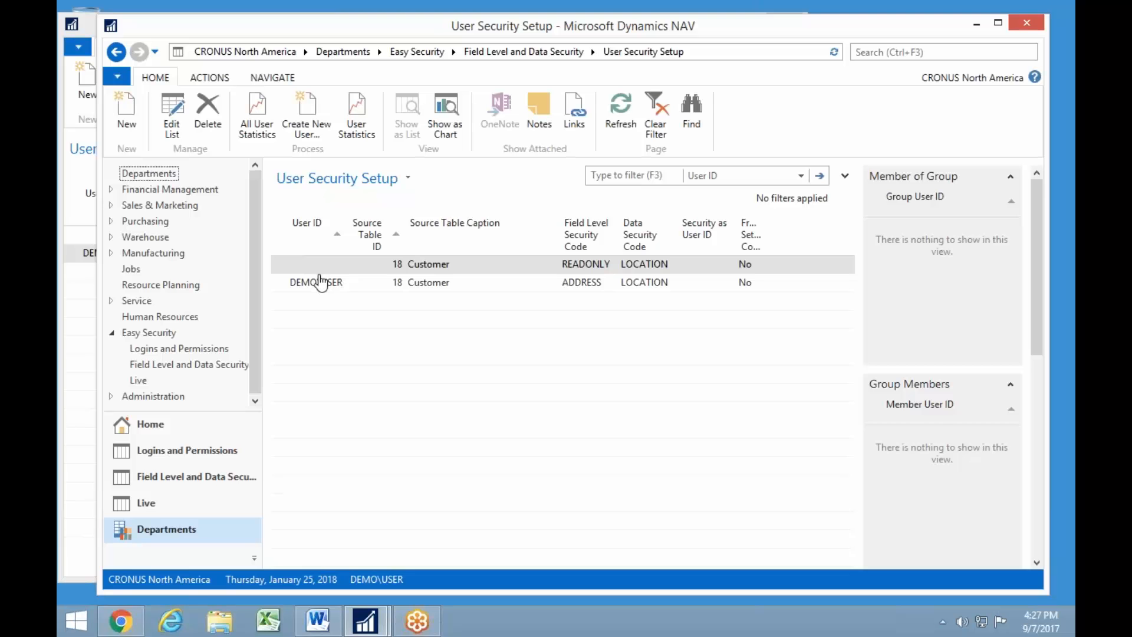
# - Create a Group Members line with DEMO\USER as the group user ID and the second user in the Users list as member
pyautogui.click(549, 51)
pyautogui.click(357, 169)
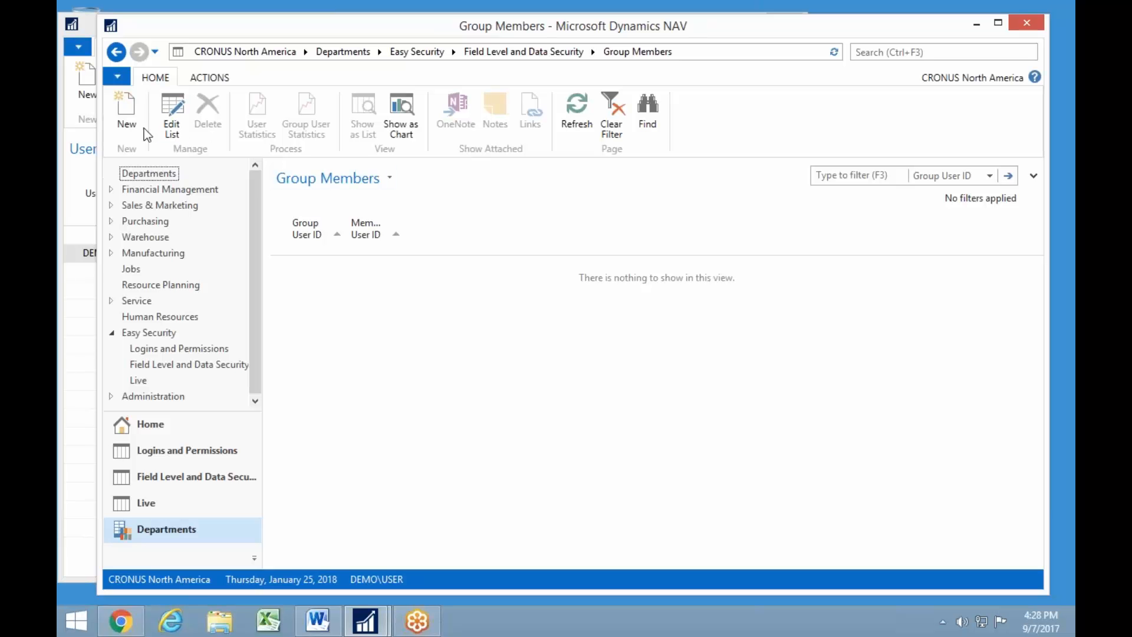
pyautogui.click(133, 126)
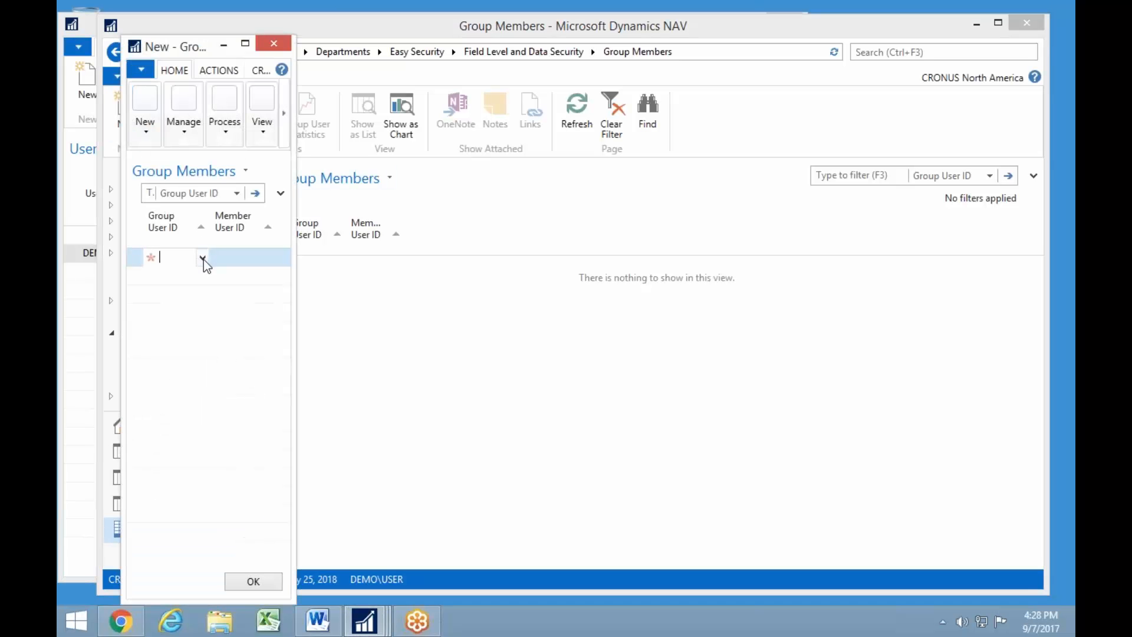
pyautogui.click(202, 258)
pyautogui.click(155, 387)
pyautogui.doubleClick(152, 386)
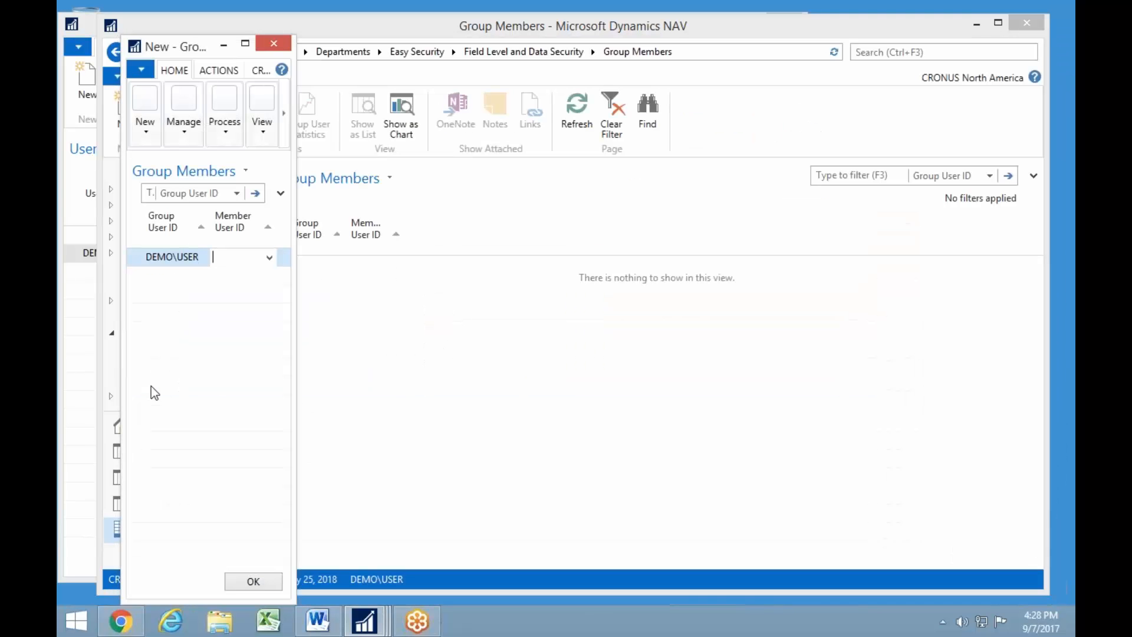
pyautogui.click(268, 257)
pyautogui.doubleClick(182, 274)
# - Add a second group line for DEMO\USER with the sixth user in the Users list as member, and close the entry window
pyautogui.click(200, 278)
pyautogui.click(201, 277)
pyautogui.click(206, 386)
pyautogui.click(962, 582)
pyautogui.click(273, 276)
pyautogui.click(270, 276)
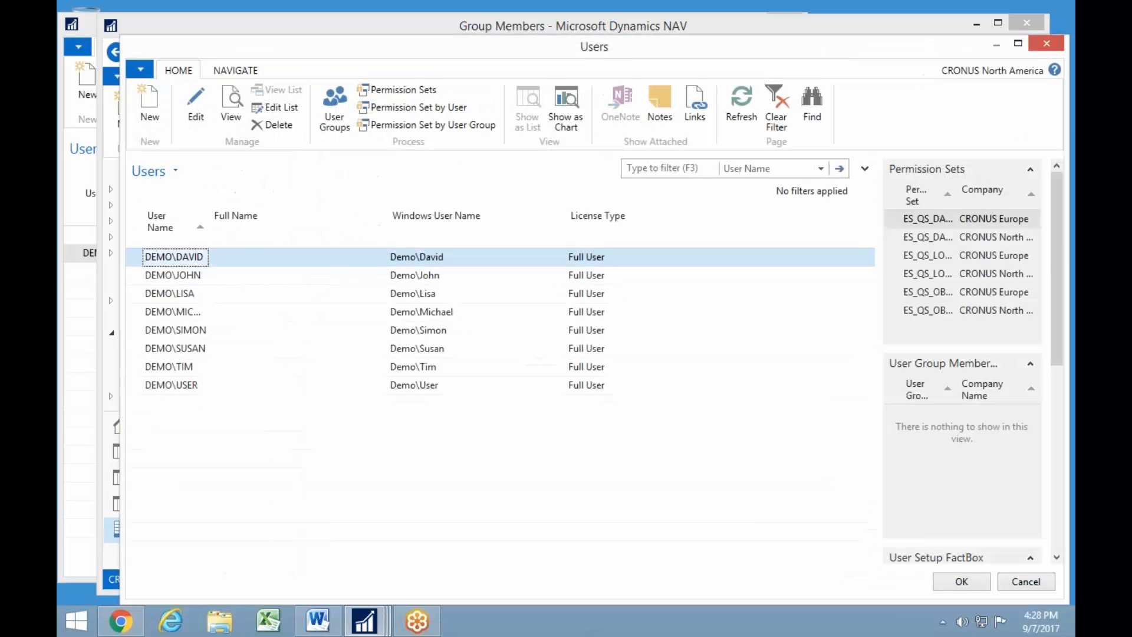
pyautogui.doubleClick(209, 345)
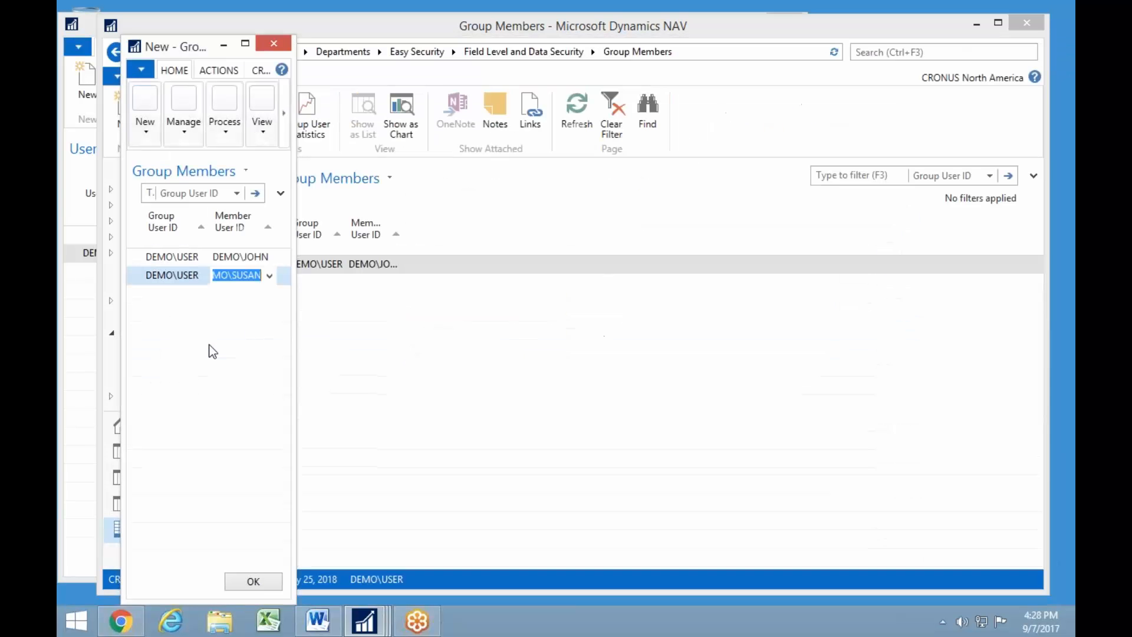
pyautogui.press('Up')
pyautogui.press('Left')
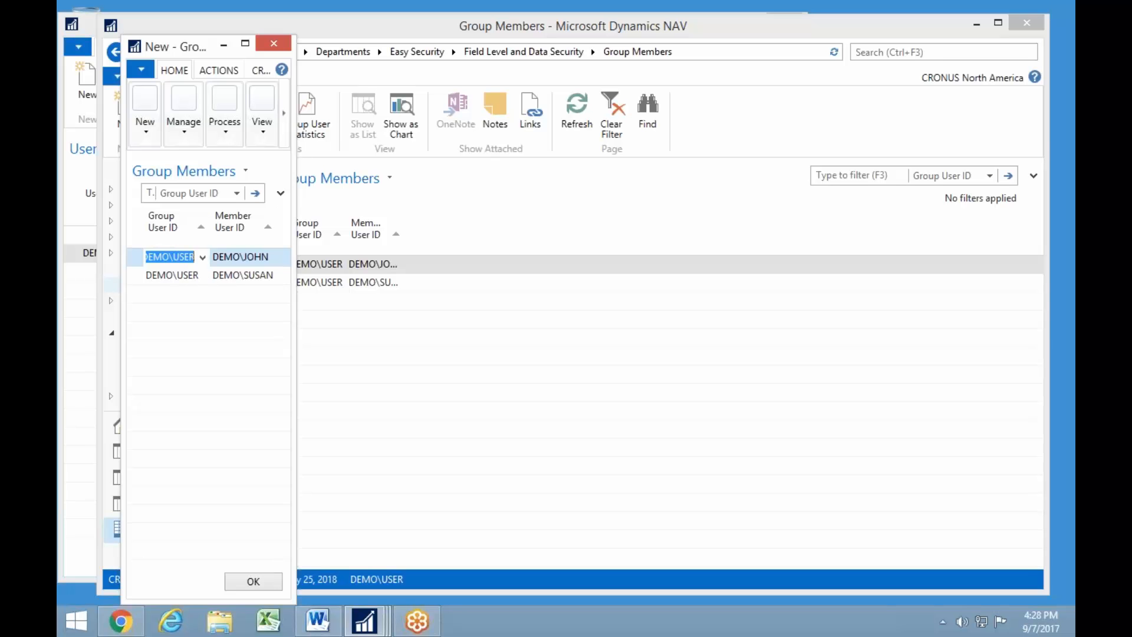
pyautogui.press('Escape')
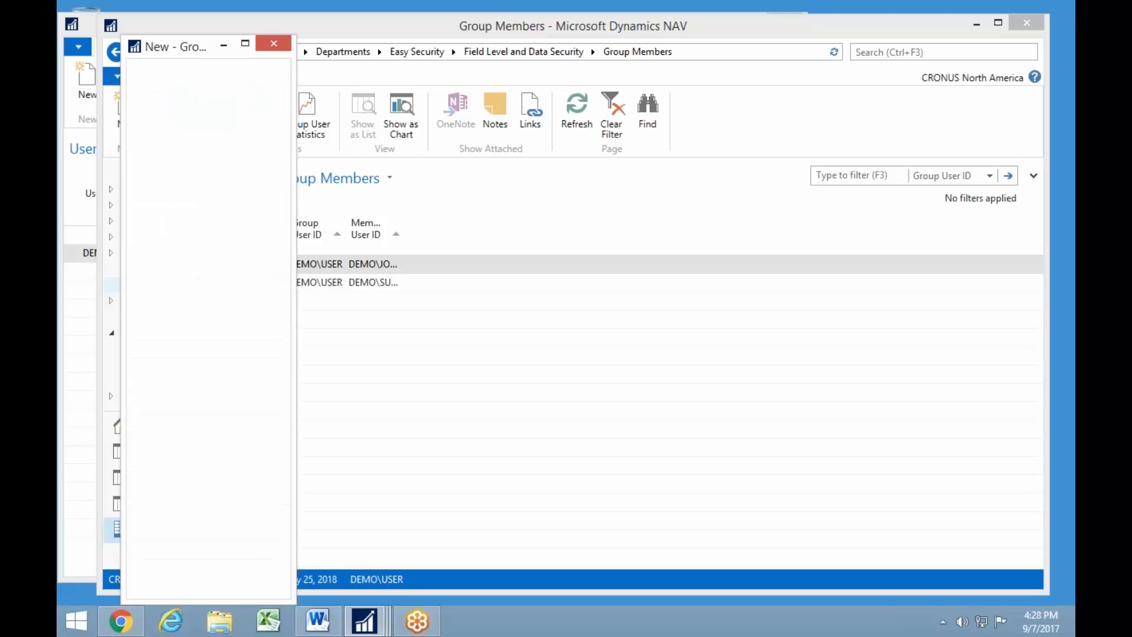
# - Review the statistics of all users from User Security Setup, filtered to source table ID 18, and close them
pyautogui.click(184, 366)
pyautogui.click(337, 158)
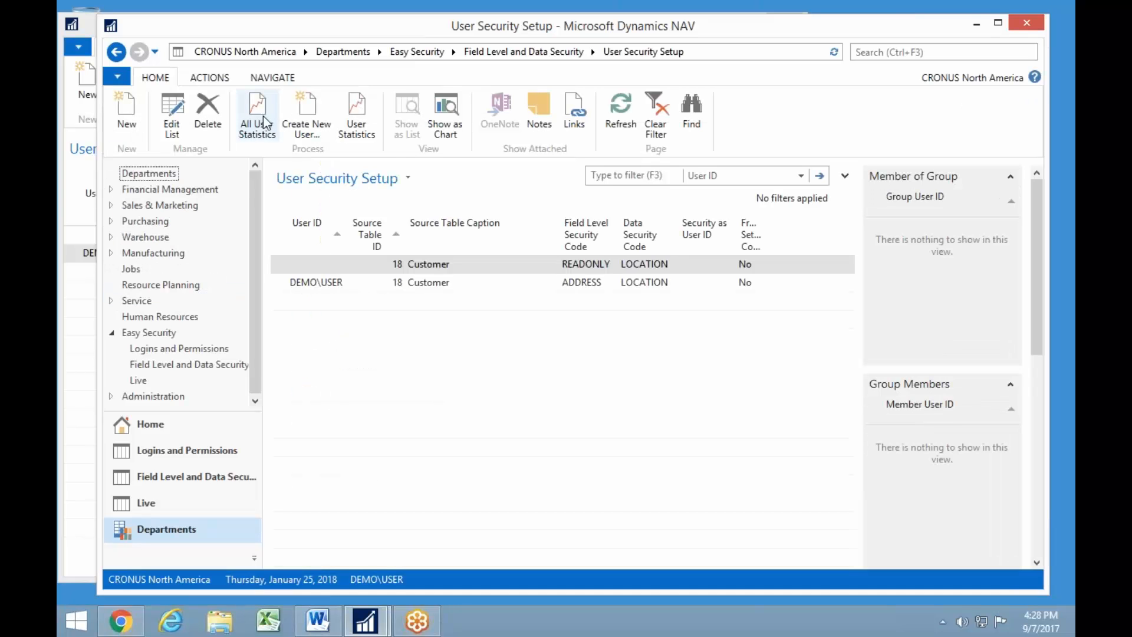
pyautogui.click(262, 122)
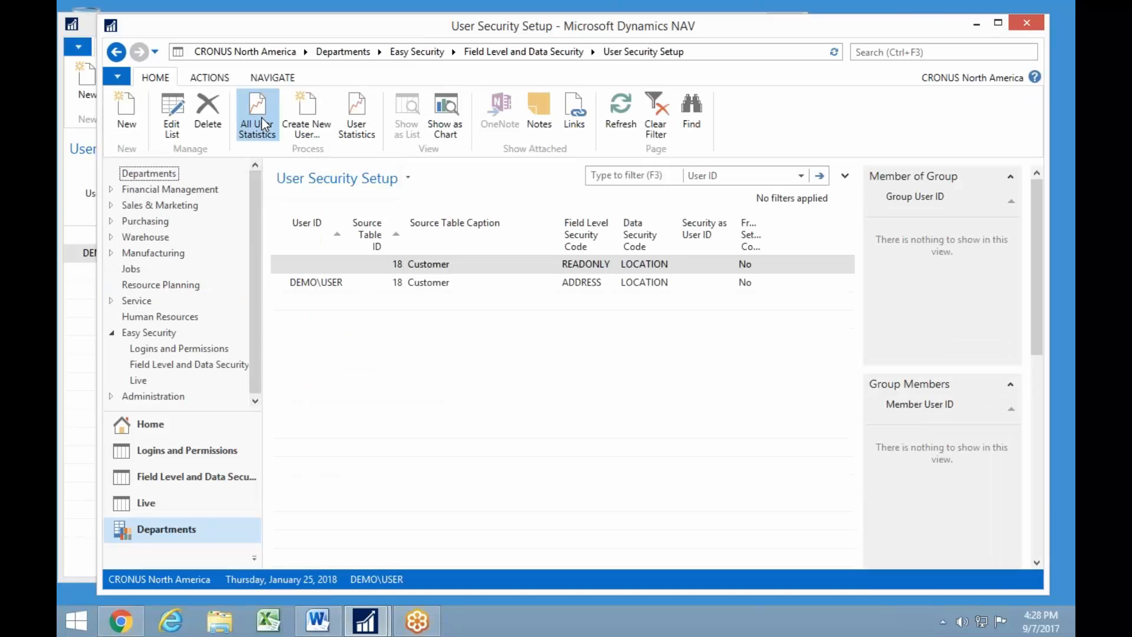
pyautogui.click(194, 316)
pyautogui.hotkey('alt', 'F3')
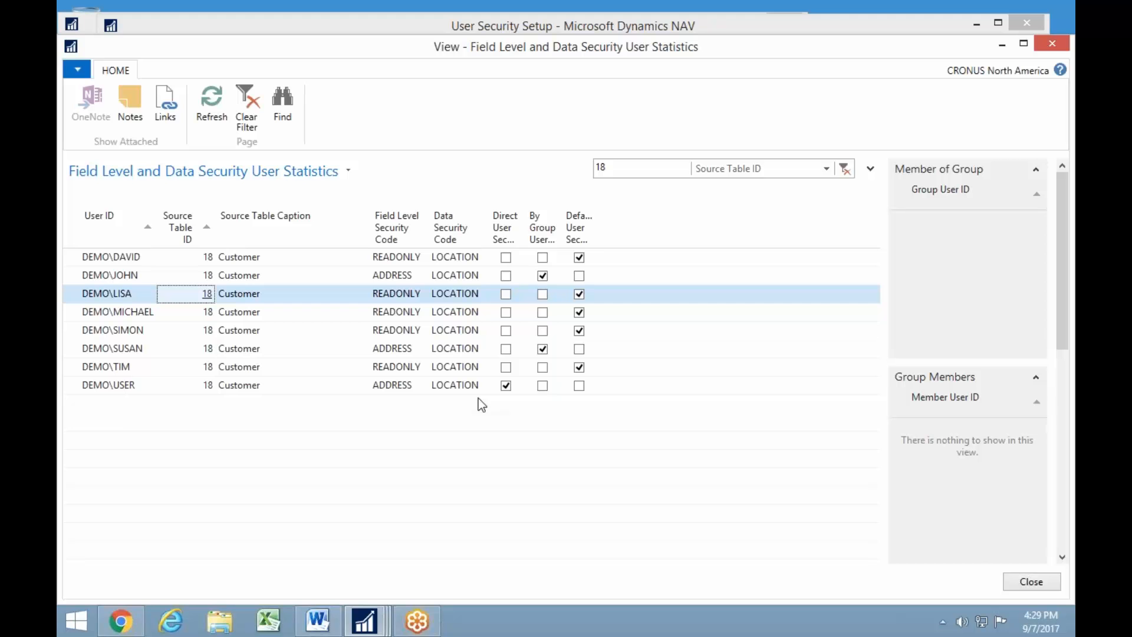
pyautogui.press('Escape')
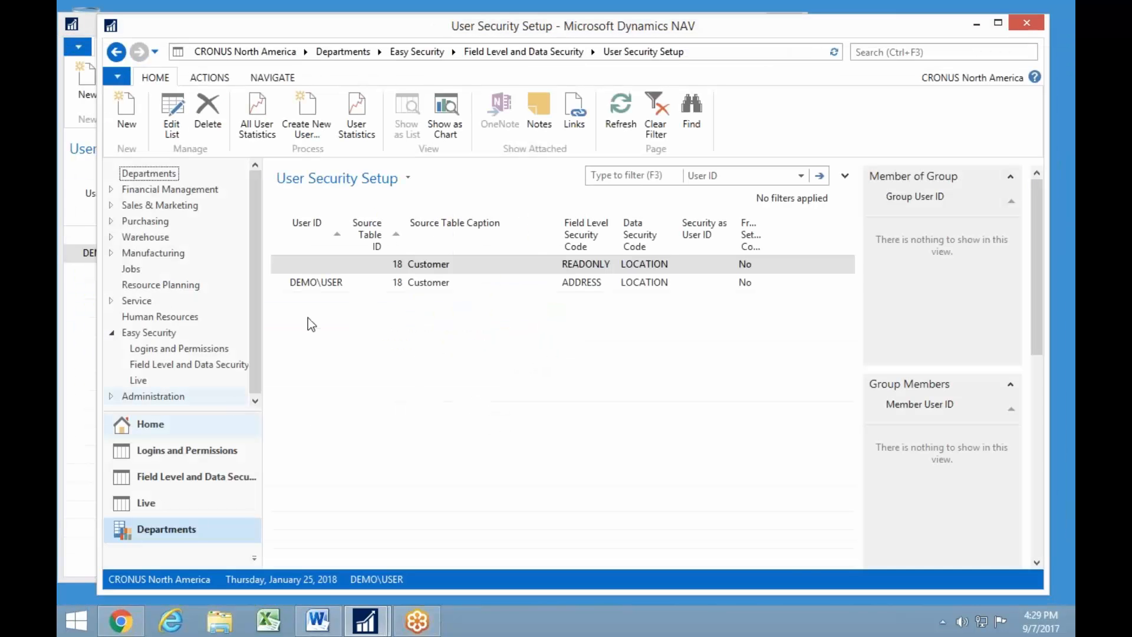
# - Add a User Security Setup line for the second group member with source table ID 18, leaving both security codes blank
pyautogui.click(127, 124)
pyautogui.click(139, 236)
pyautogui.doubleClick(185, 349)
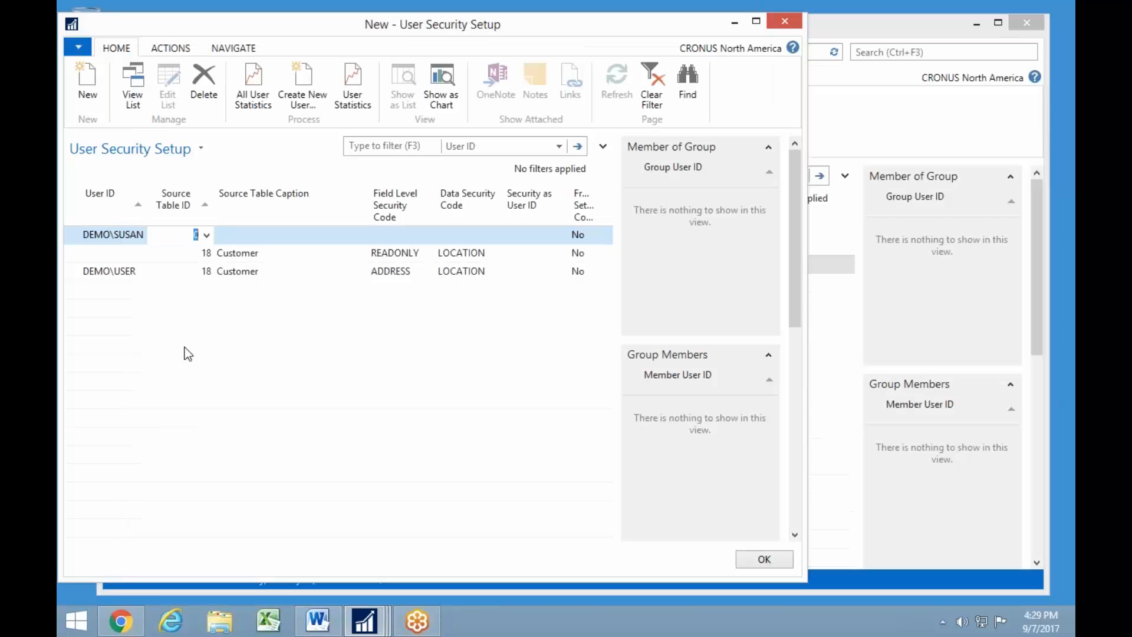
pyautogui.write('18')
pyautogui.press('Tab')
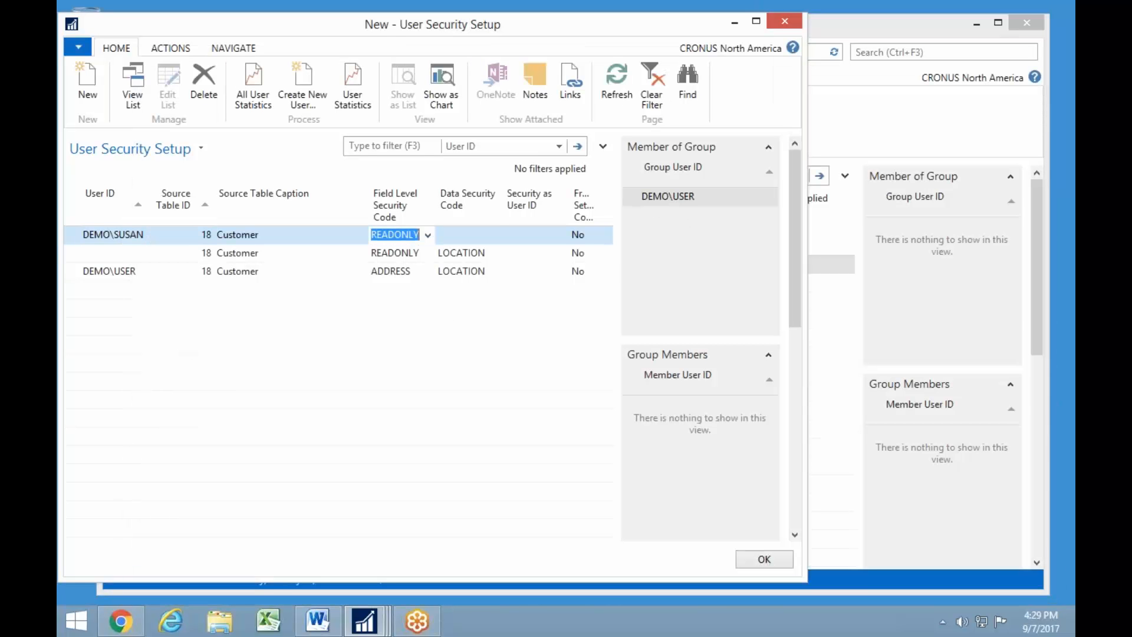
pyautogui.press('Tab')
pyautogui.press('Left')
pyautogui.press('Left')
pyautogui.press('Left')
pyautogui.press('Down')
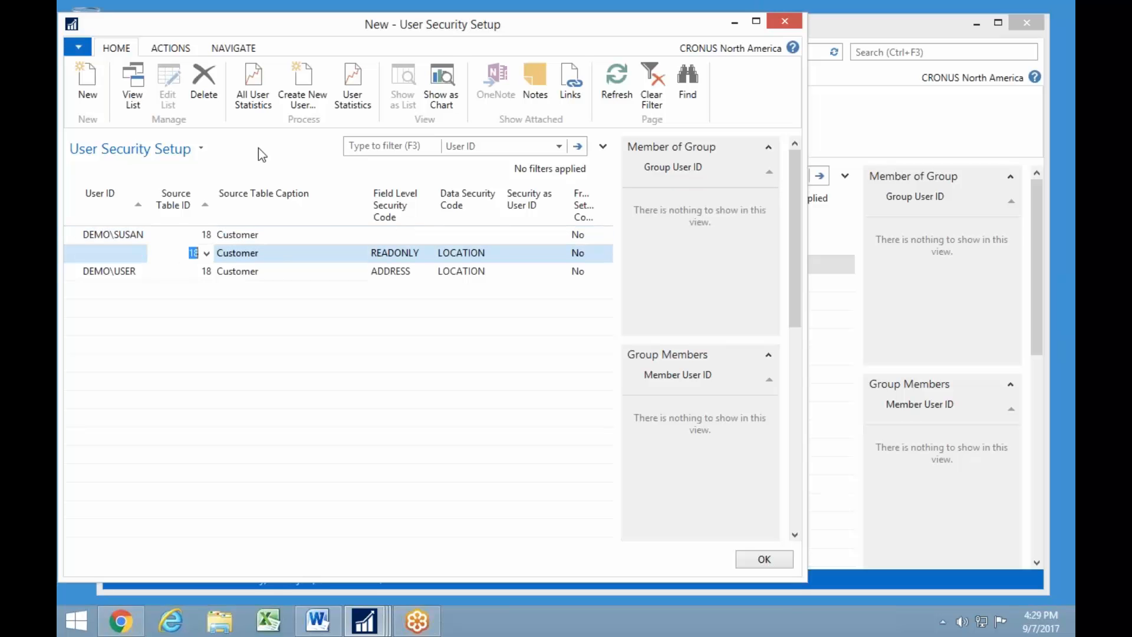
# - Check the all-user security statistics again for source table ID 18, and close the statistics and setup windows
pyautogui.click(254, 99)
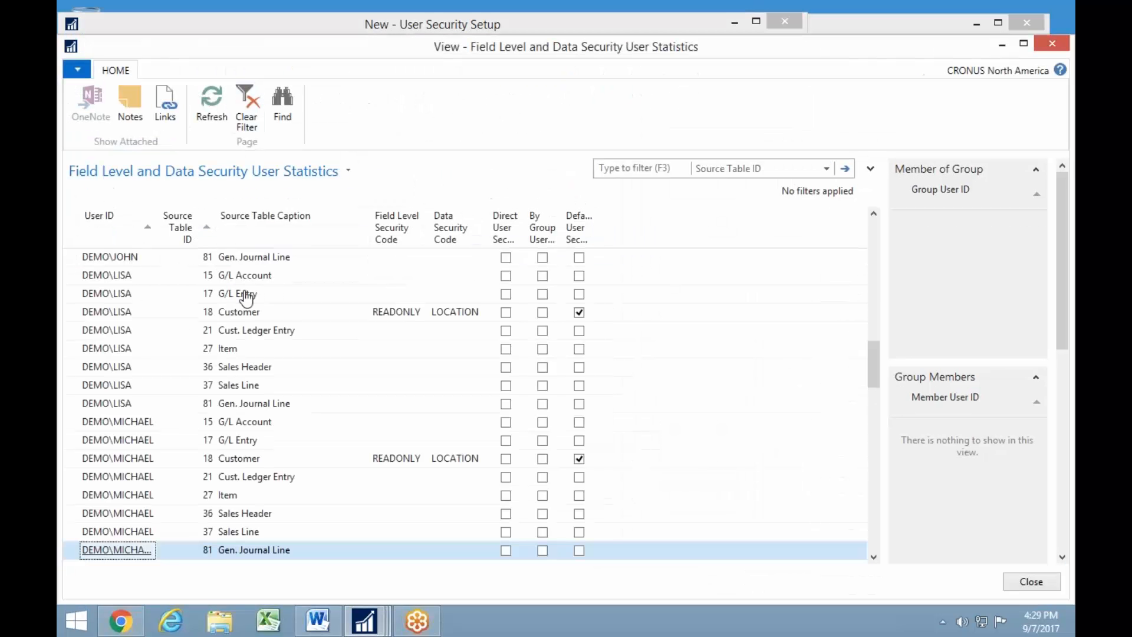
pyautogui.click(207, 317)
pyautogui.hotkey('alt', 'F3')
pyautogui.press('Escape')
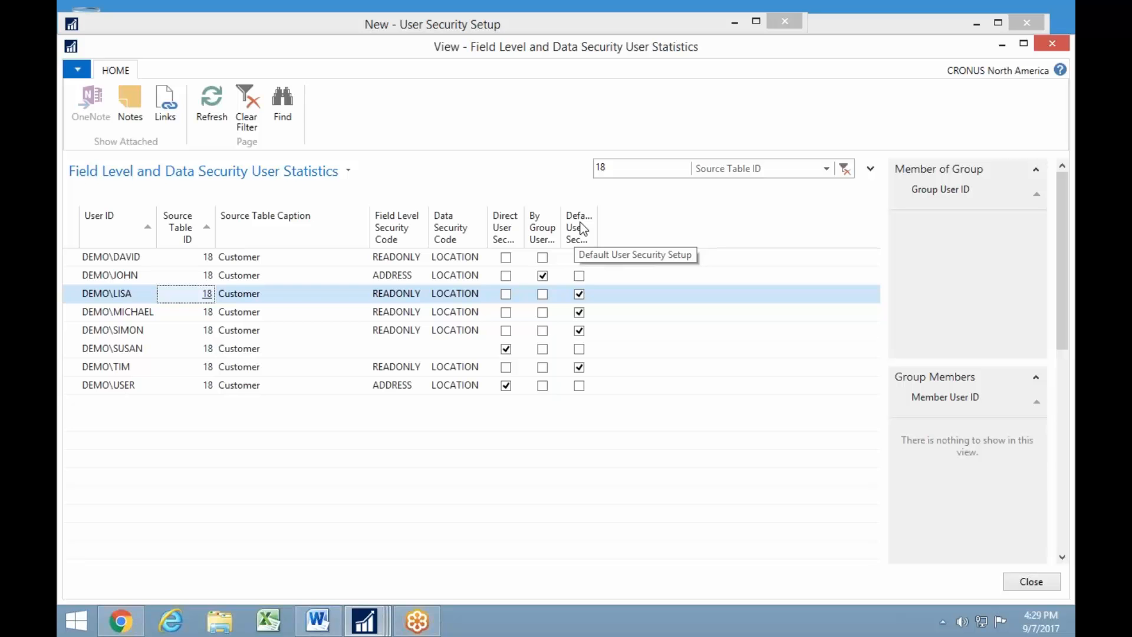
pyautogui.press('Escape')
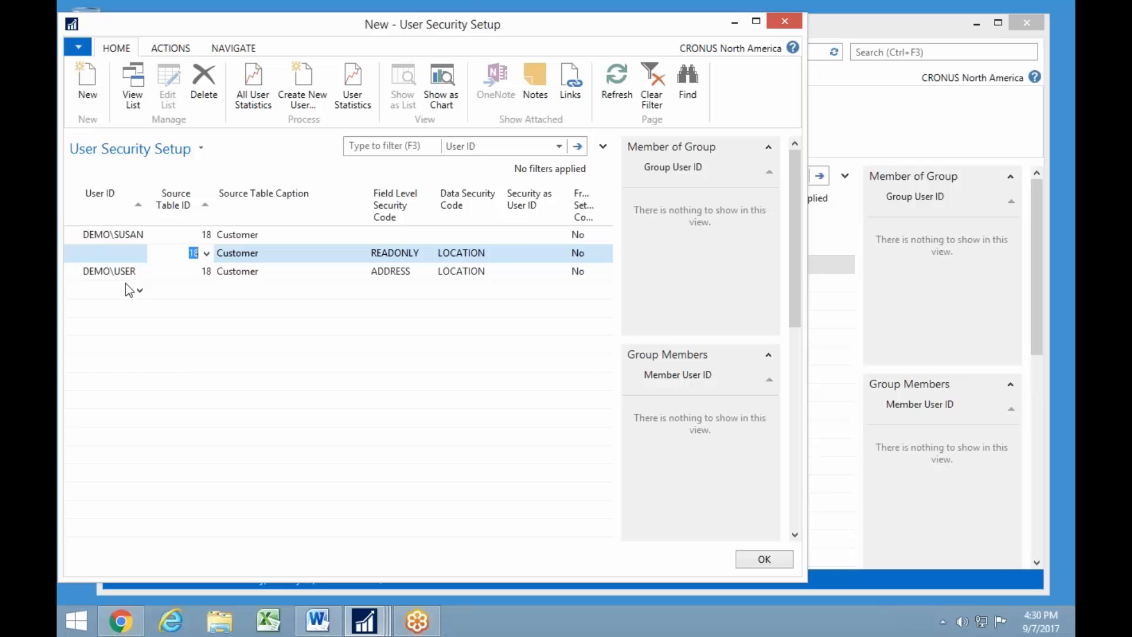
pyautogui.press('Escape')
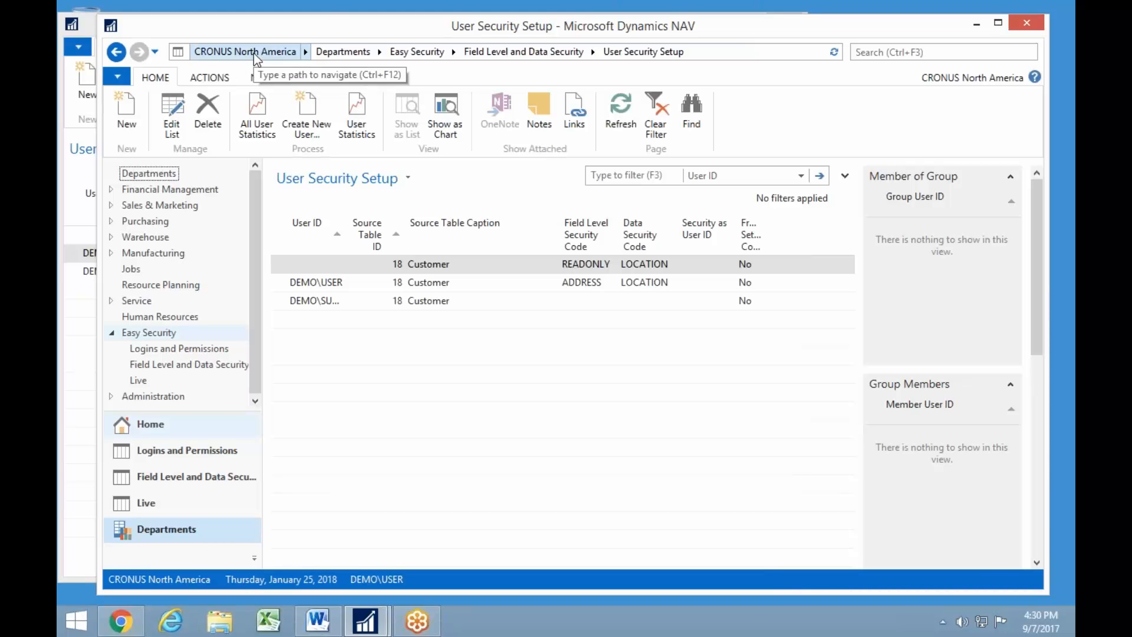
# - Open the Field Level Security Codes list and inspect the objects of the Customer ADDRESS code
pyautogui.click(175, 366)
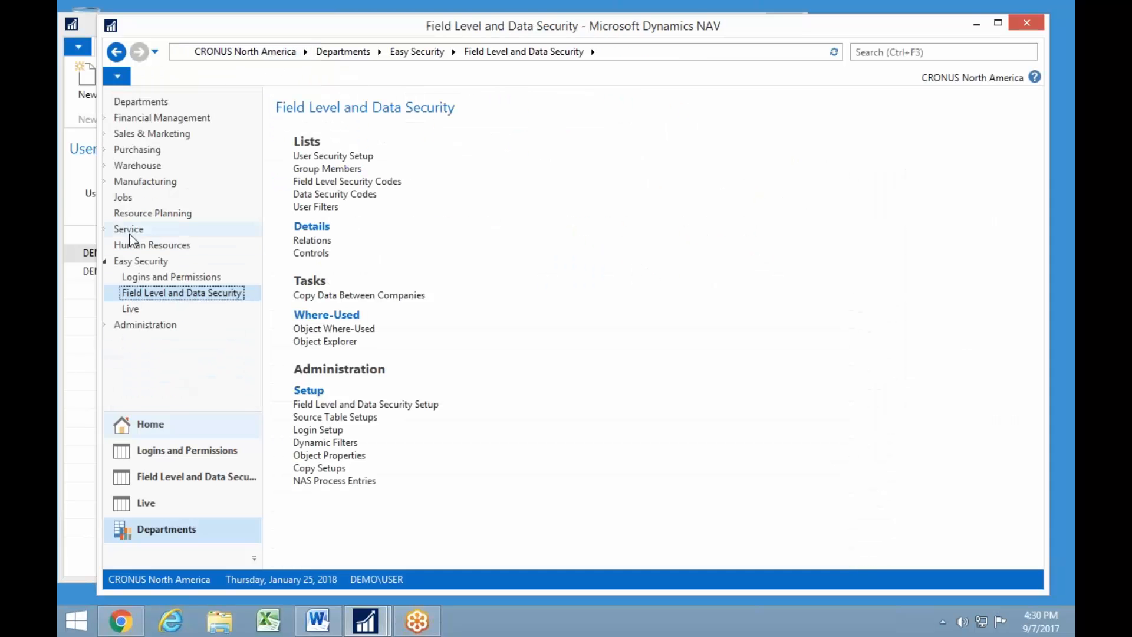
pyautogui.click(318, 185)
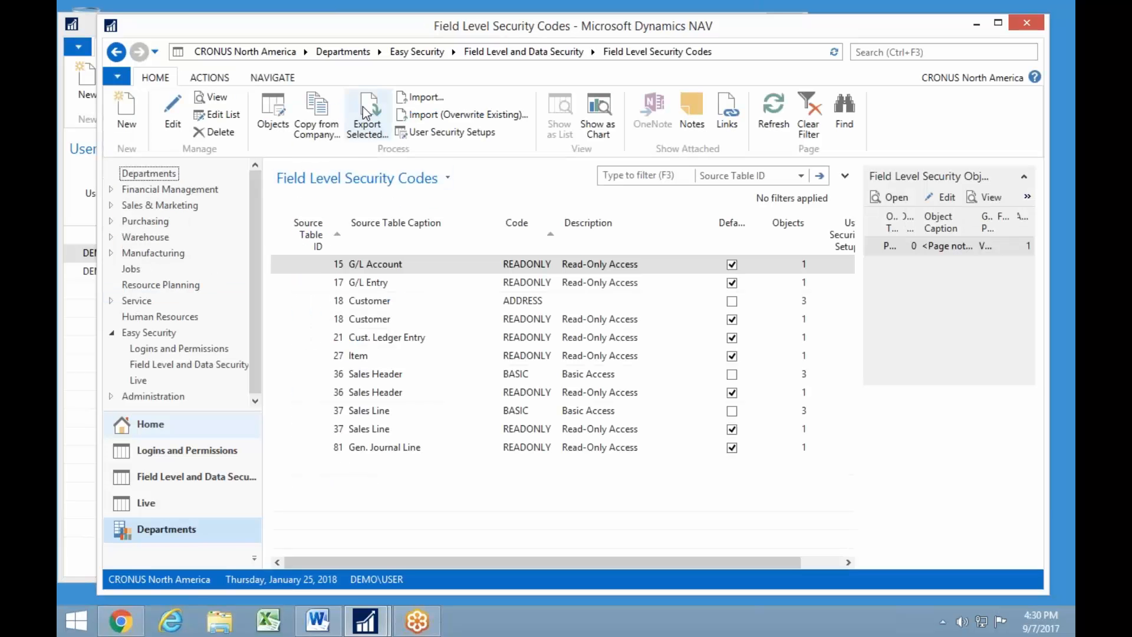
pyautogui.click(529, 301)
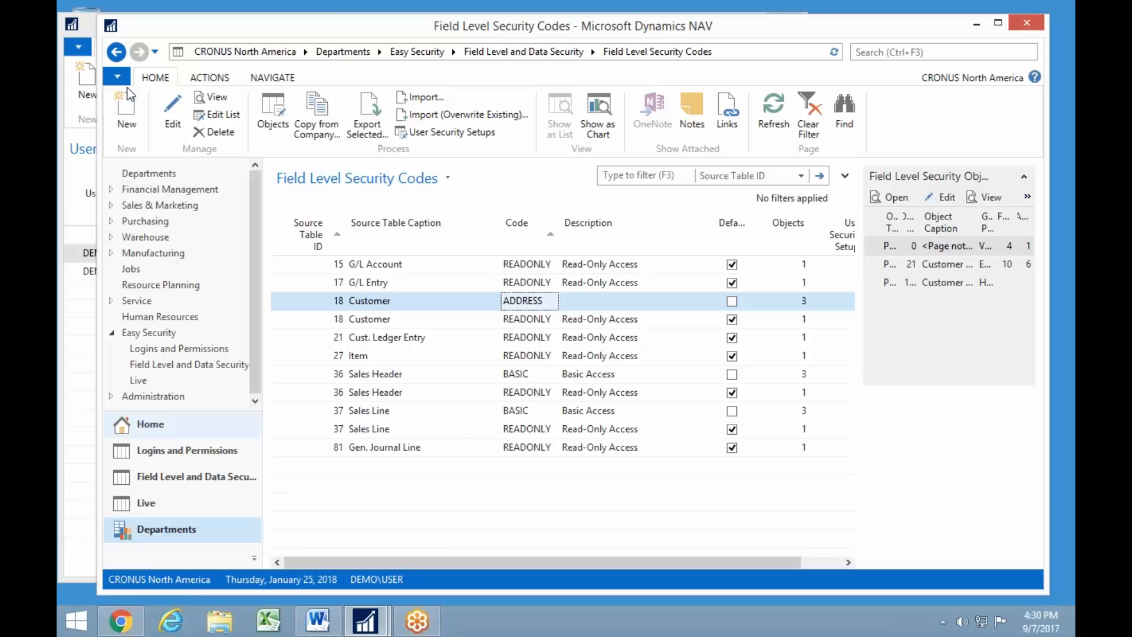
# - Switch the active company to CRONUS Easy Security
pyautogui.click(117, 77)
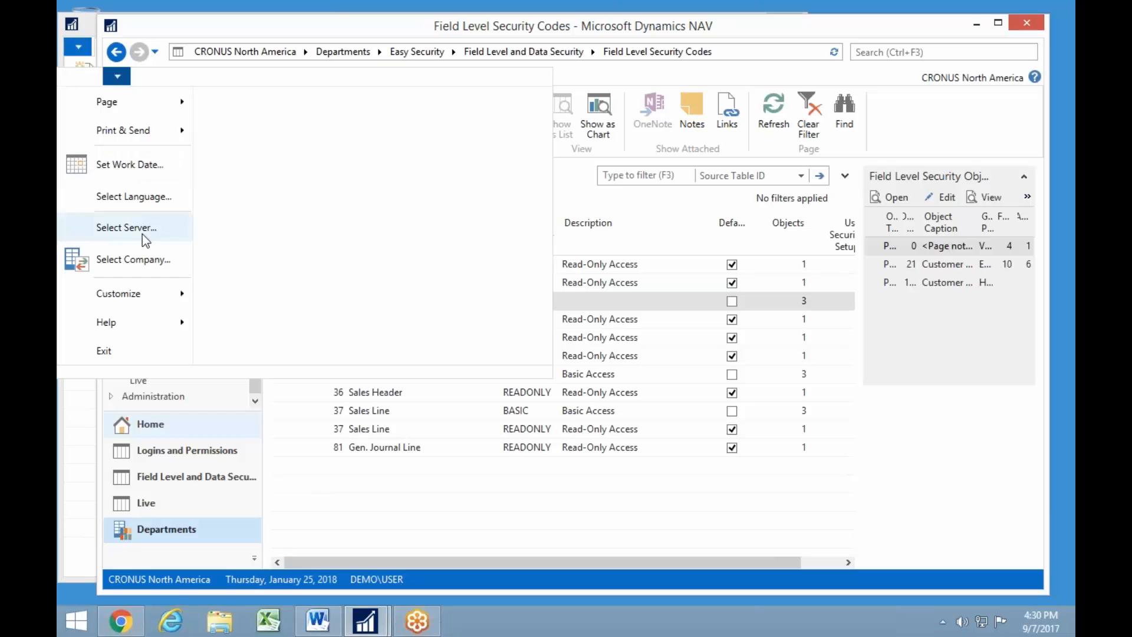
pyautogui.click(136, 260)
pyautogui.click(344, 153)
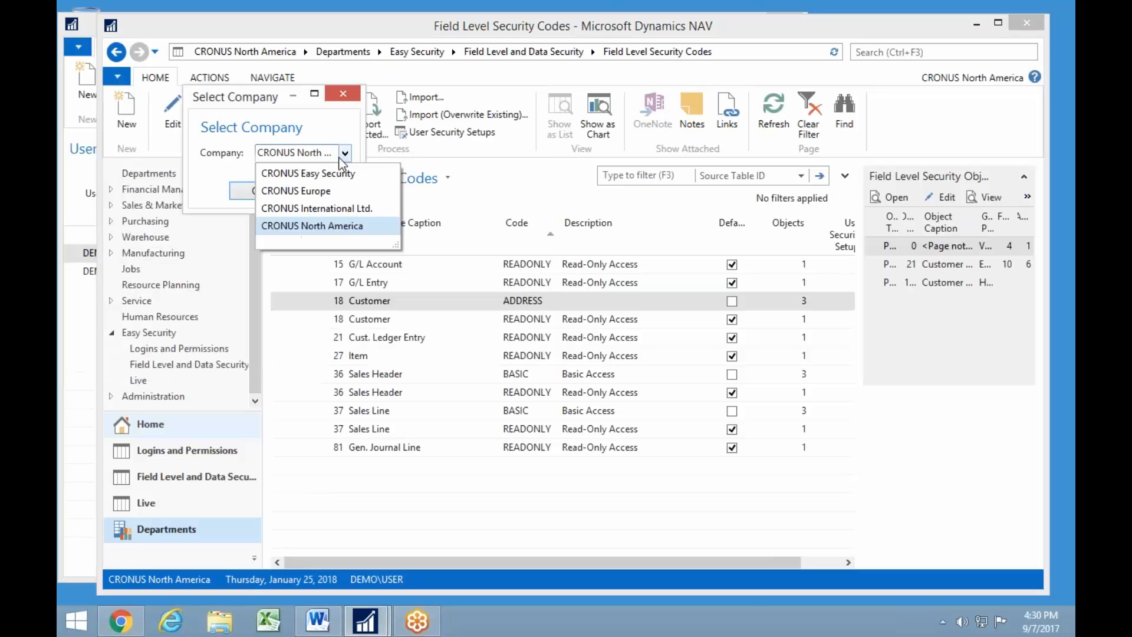
pyautogui.click(302, 175)
pyautogui.click(258, 191)
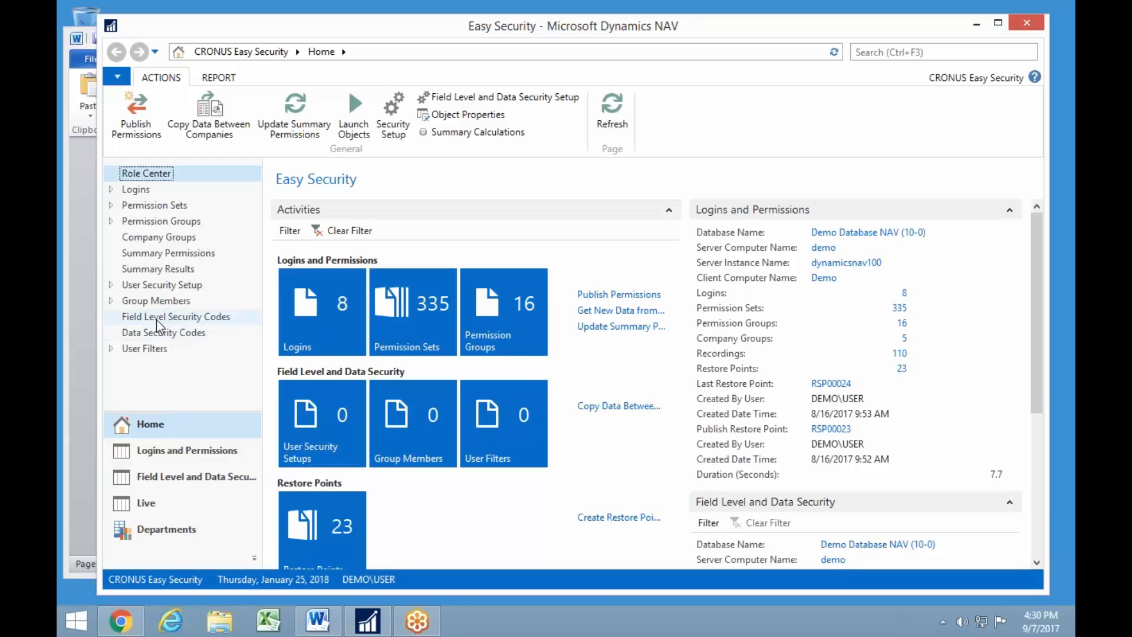
# - Open this company's Field Level Security Codes from Easy Security and copy the Customer ADDRESS code from CRONUS North America
pyautogui.click(165, 530)
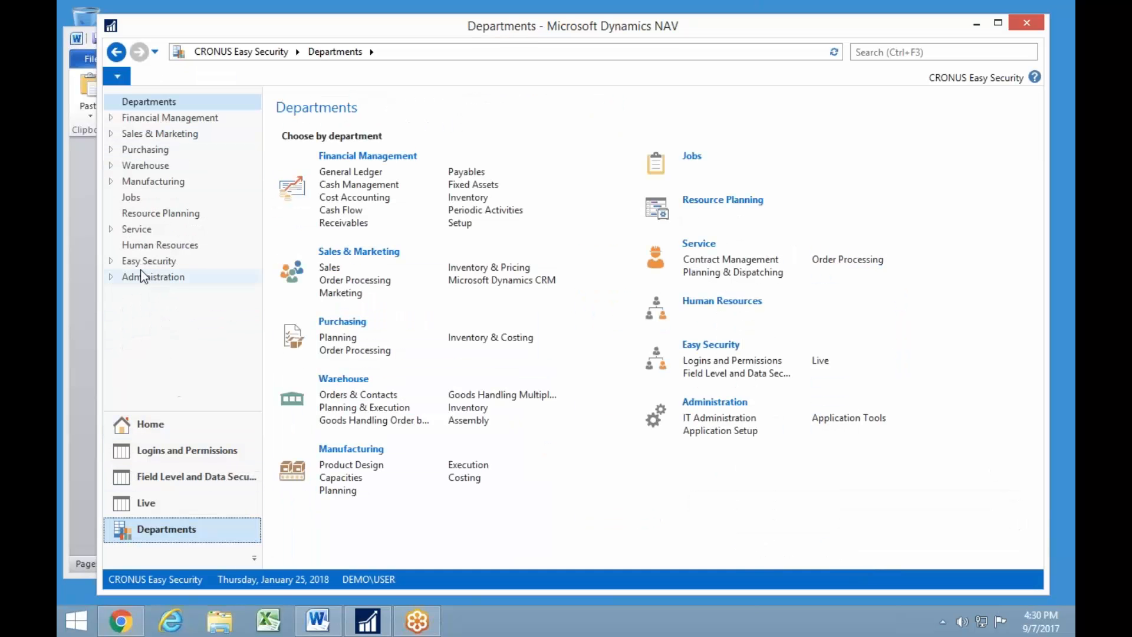
pyautogui.click(141, 263)
pyautogui.click(381, 187)
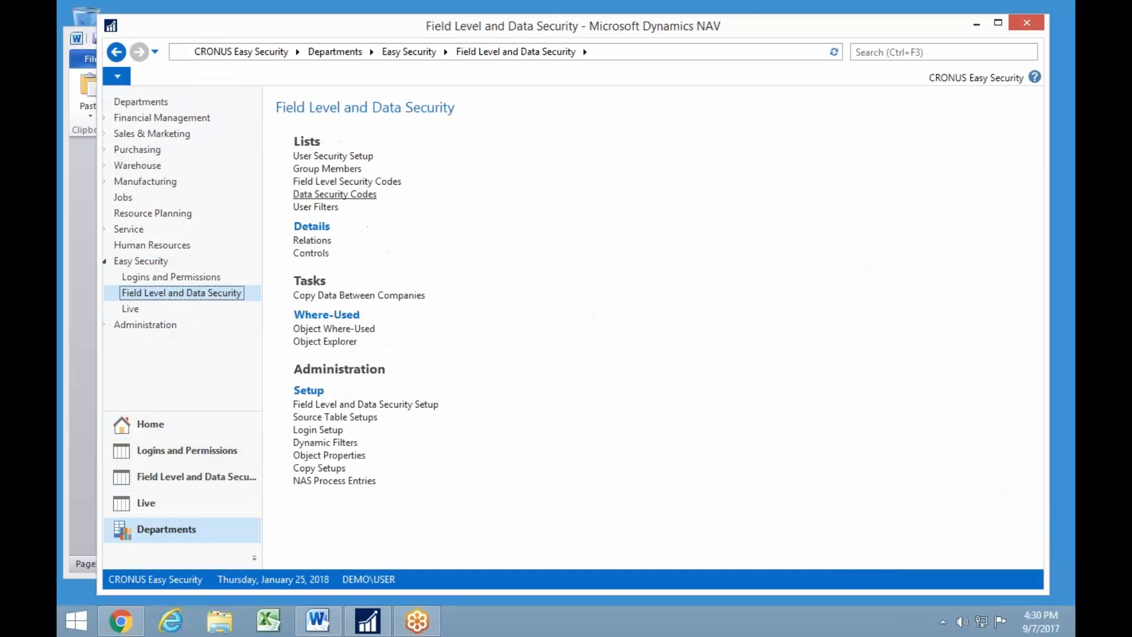
pyautogui.click(331, 182)
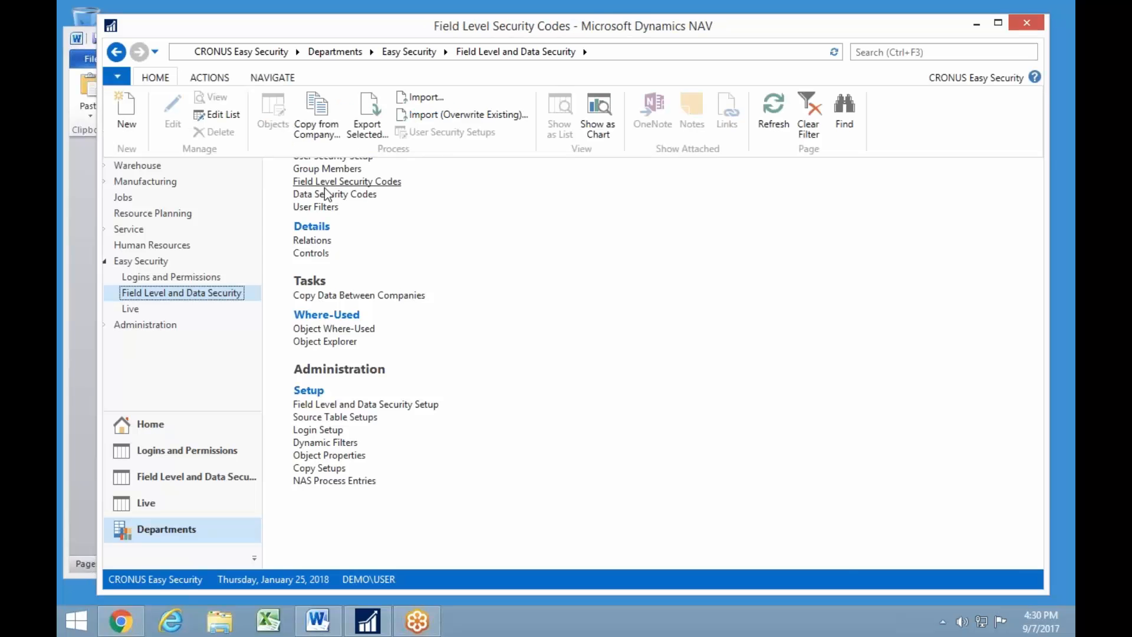
pyautogui.click(317, 112)
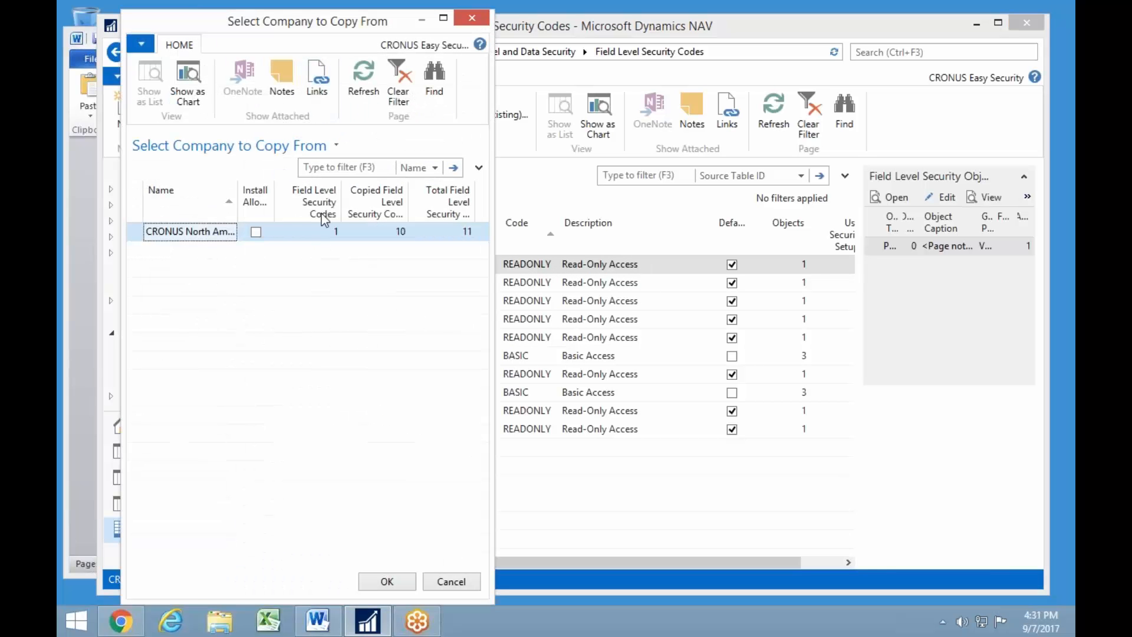
pyautogui.click(398, 588)
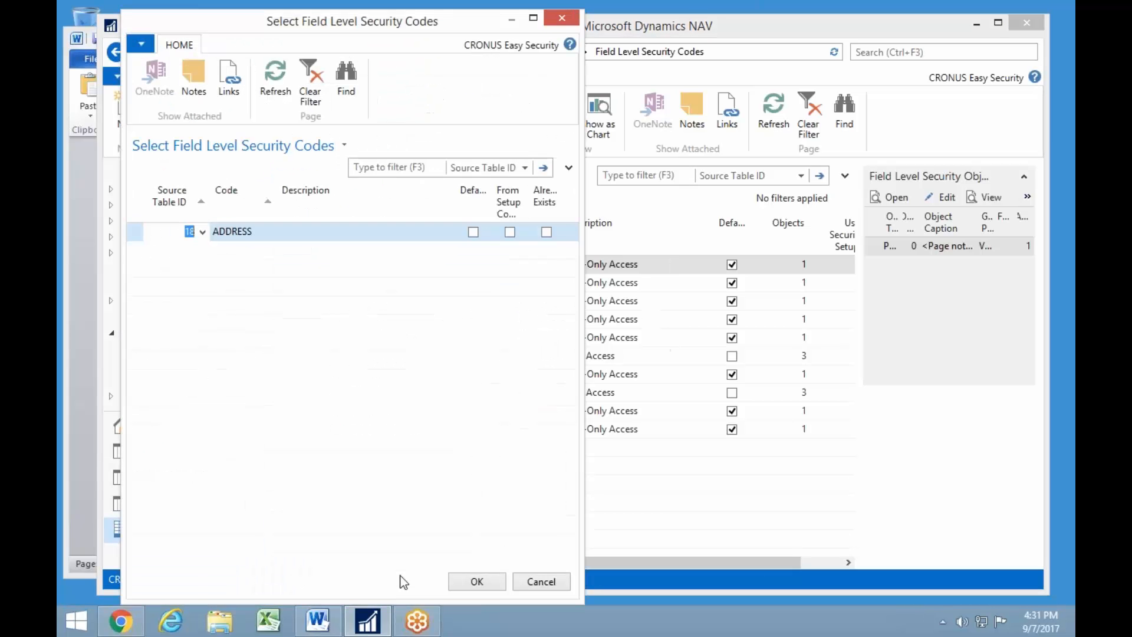
pyautogui.click(493, 586)
pyautogui.click(647, 335)
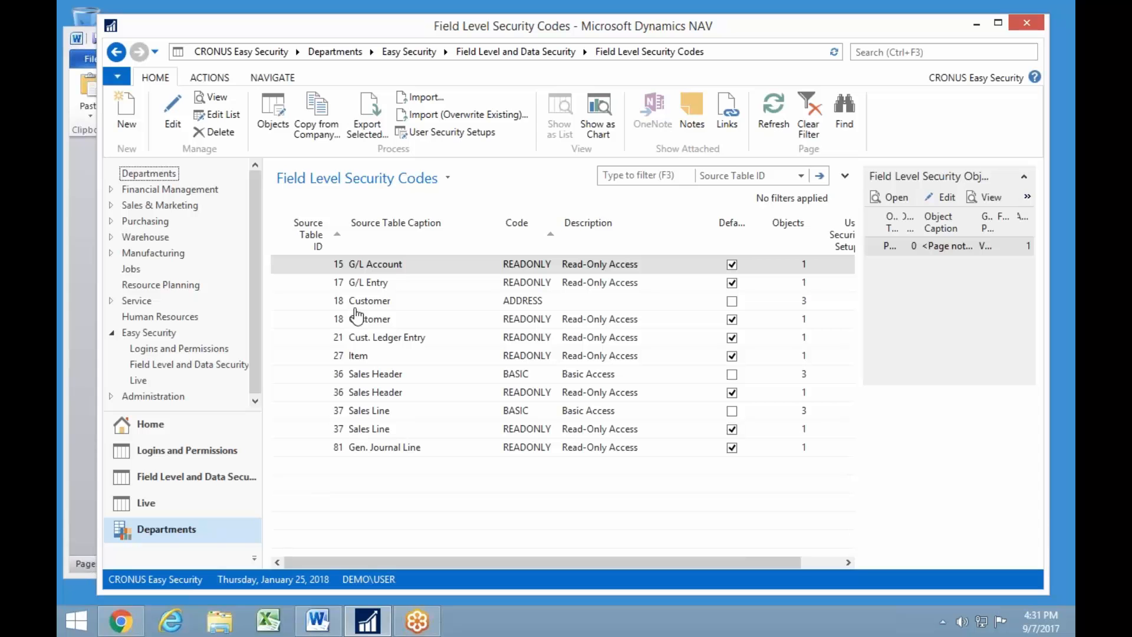
# - Open the Data Security Codes list and copy the Customer LOCATION code from CRONUS North America
pyautogui.click(222, 367)
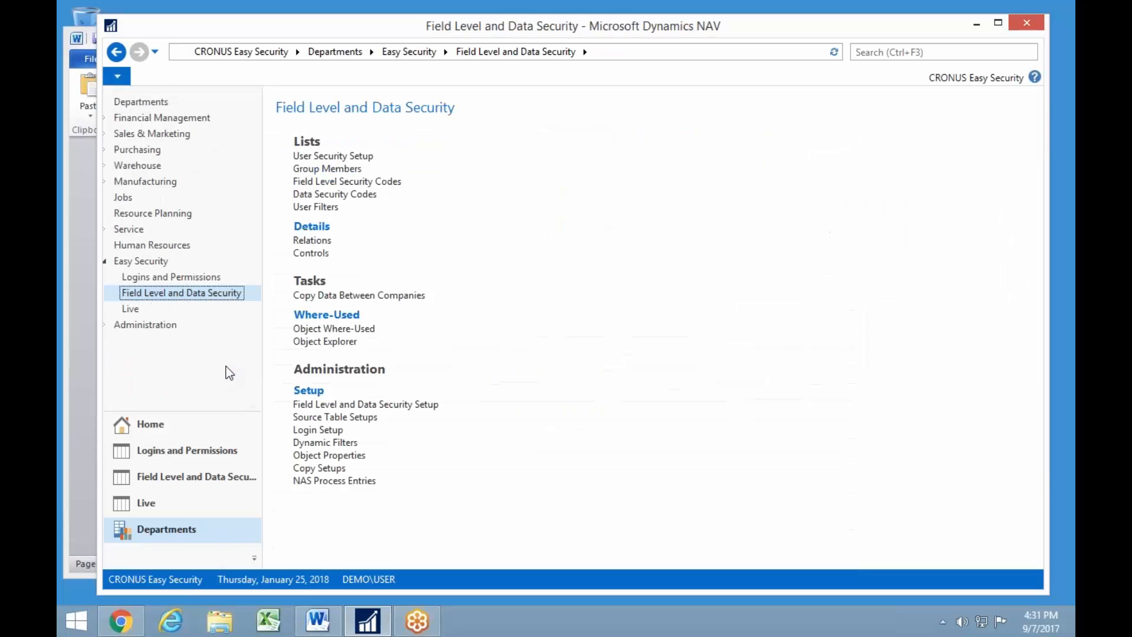
pyautogui.click(329, 196)
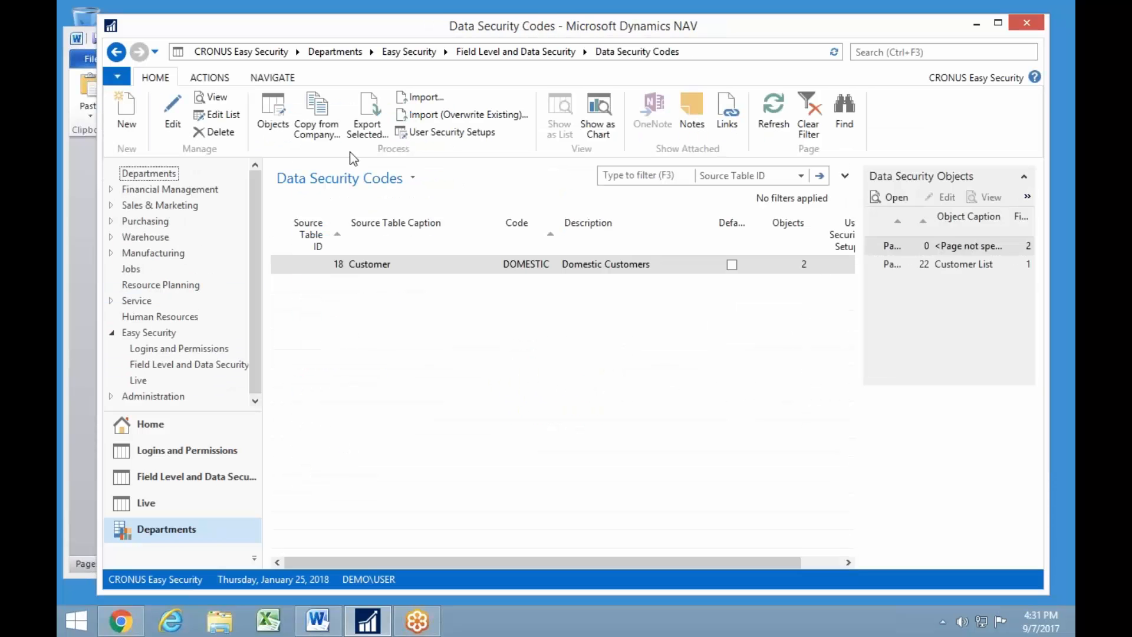
pyautogui.click(322, 115)
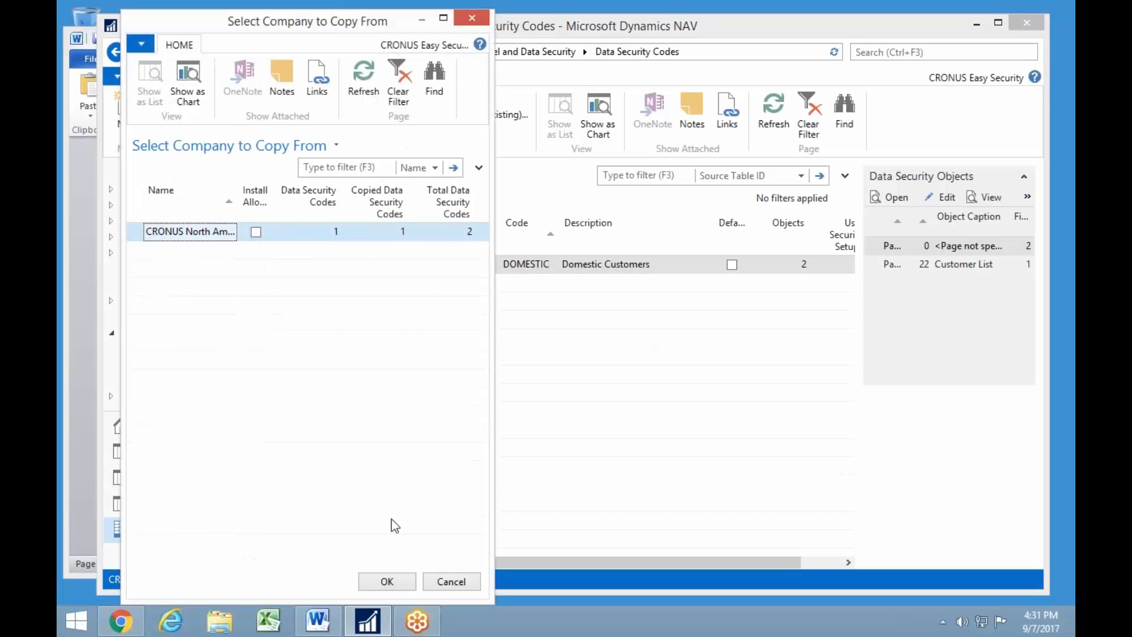
pyautogui.click(394, 584)
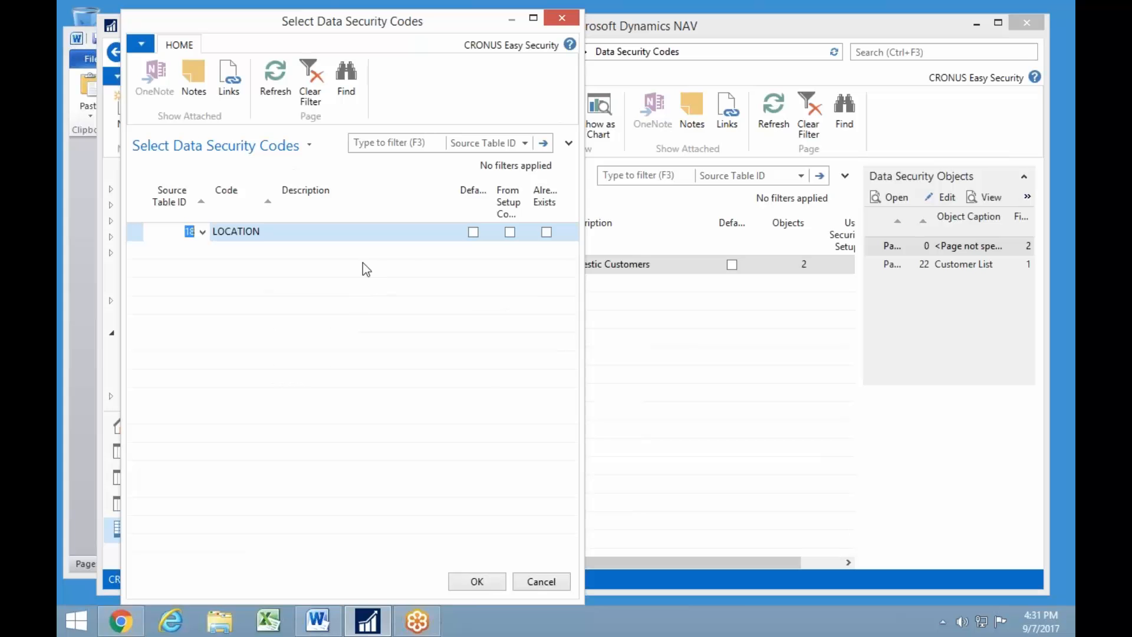
pyautogui.click(472, 579)
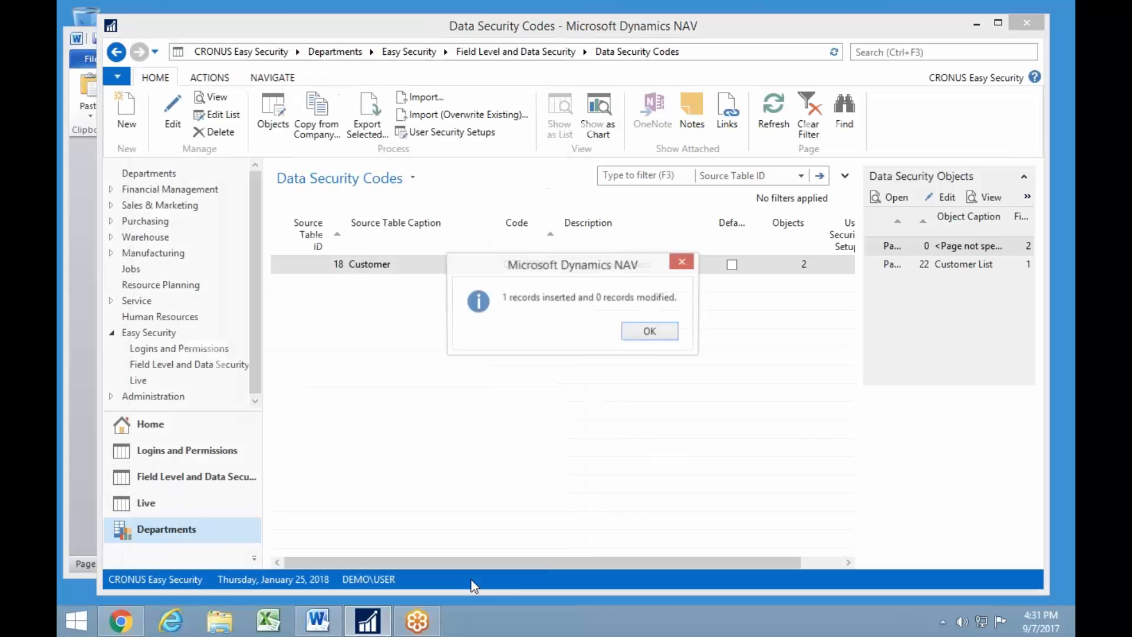
pyautogui.click(628, 335)
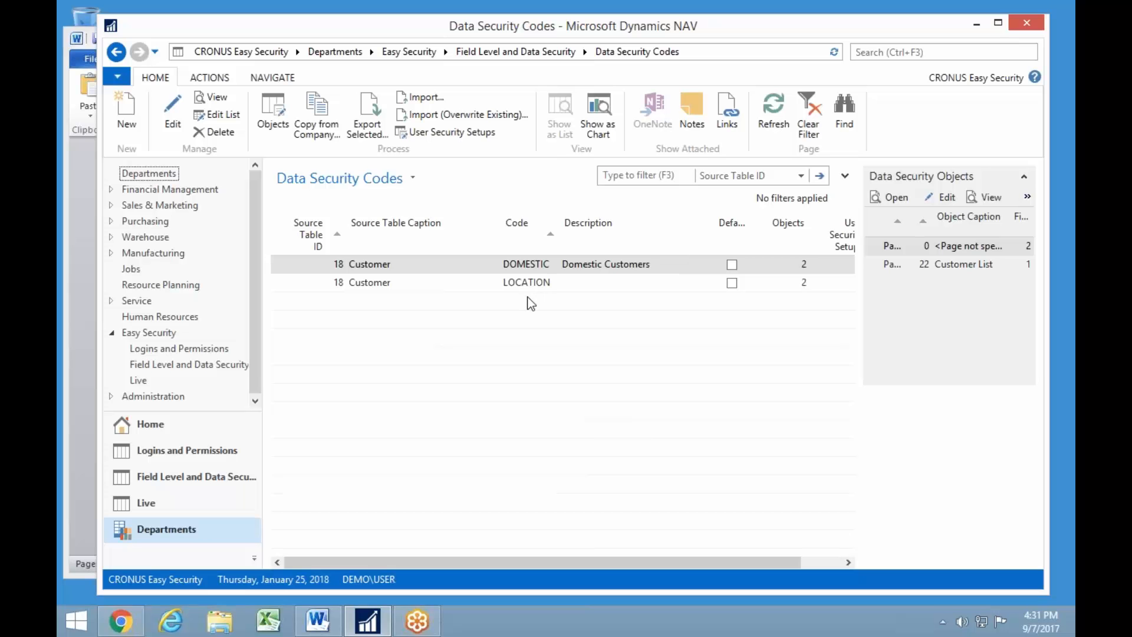
# - Switch the active company to CRONUS Europe
pyautogui.click(118, 78)
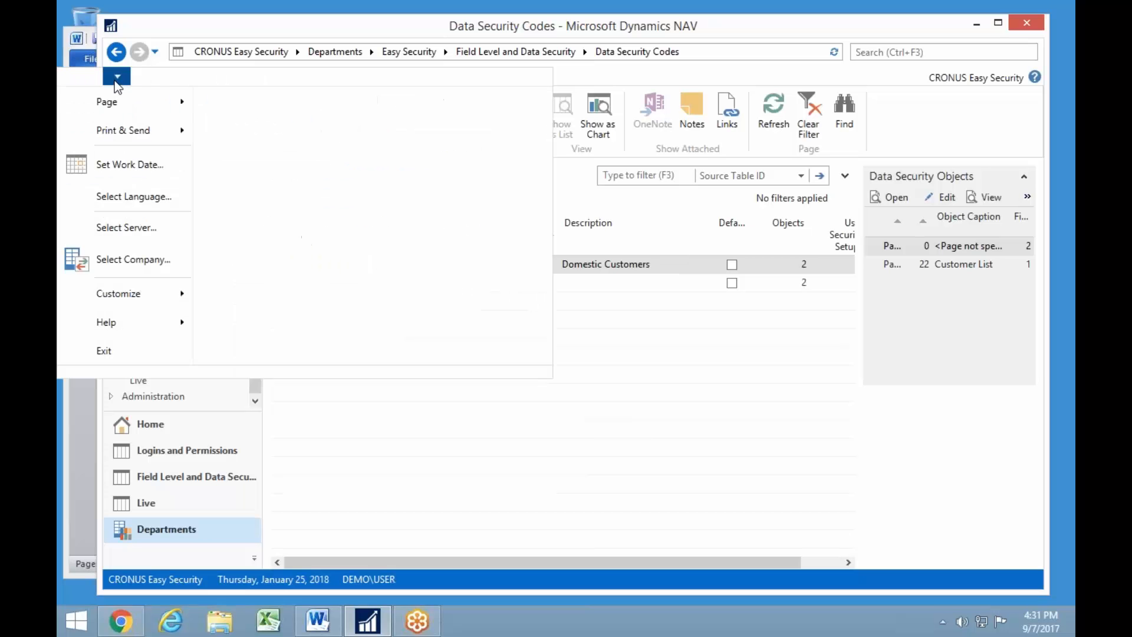
pyautogui.click(121, 255)
pyautogui.click(350, 153)
pyautogui.click(345, 190)
pyautogui.click(261, 193)
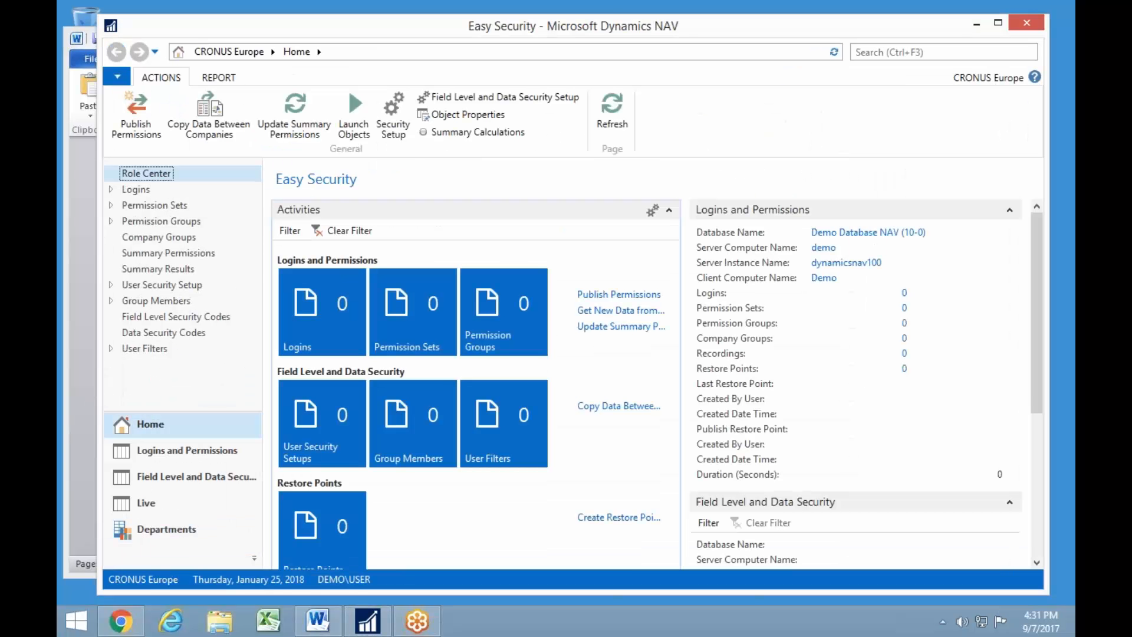
# - In Field Level and Data Security Setup, set Copy From Company Name to CRONUS Easy Security and enable Copy From Setup Company
pyautogui.click(195, 529)
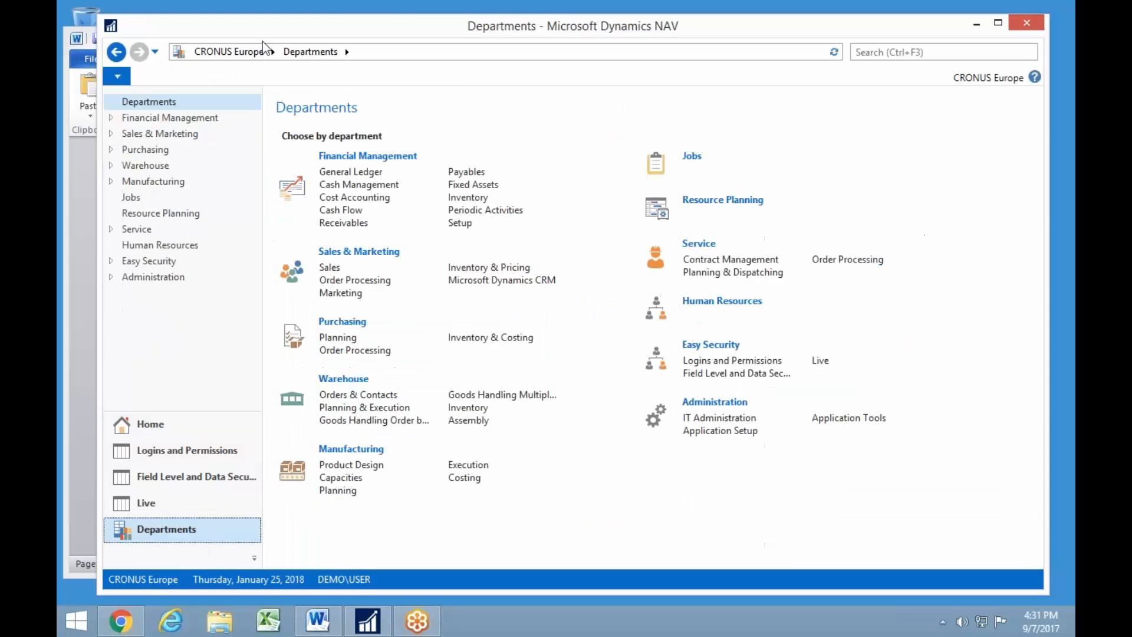
pyautogui.click(176, 261)
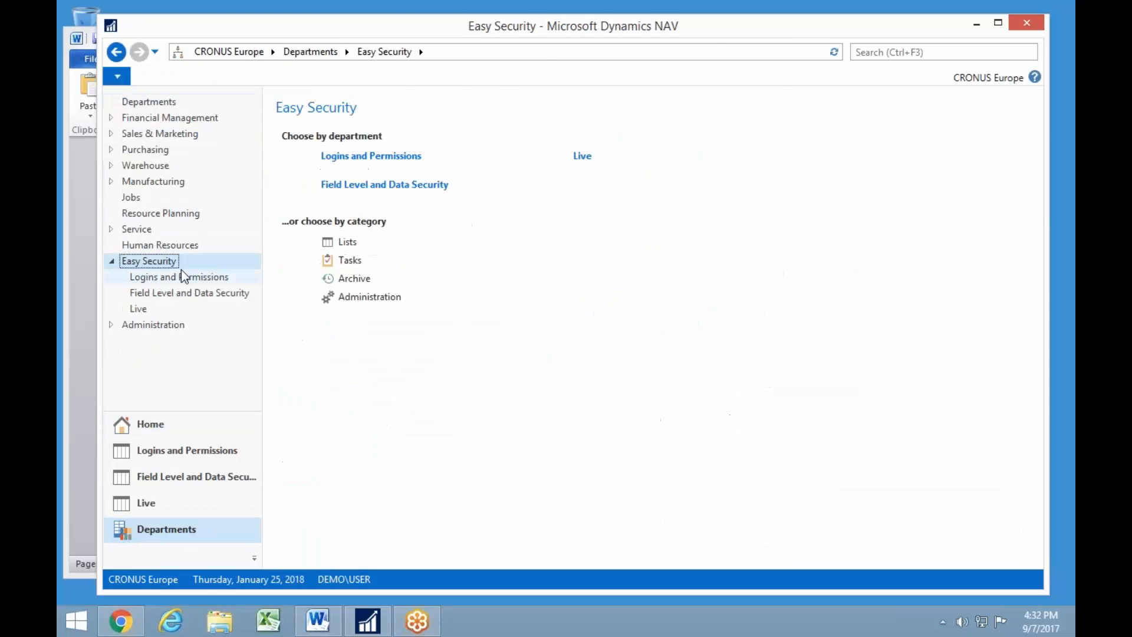
pyautogui.click(229, 292)
pyautogui.click(349, 407)
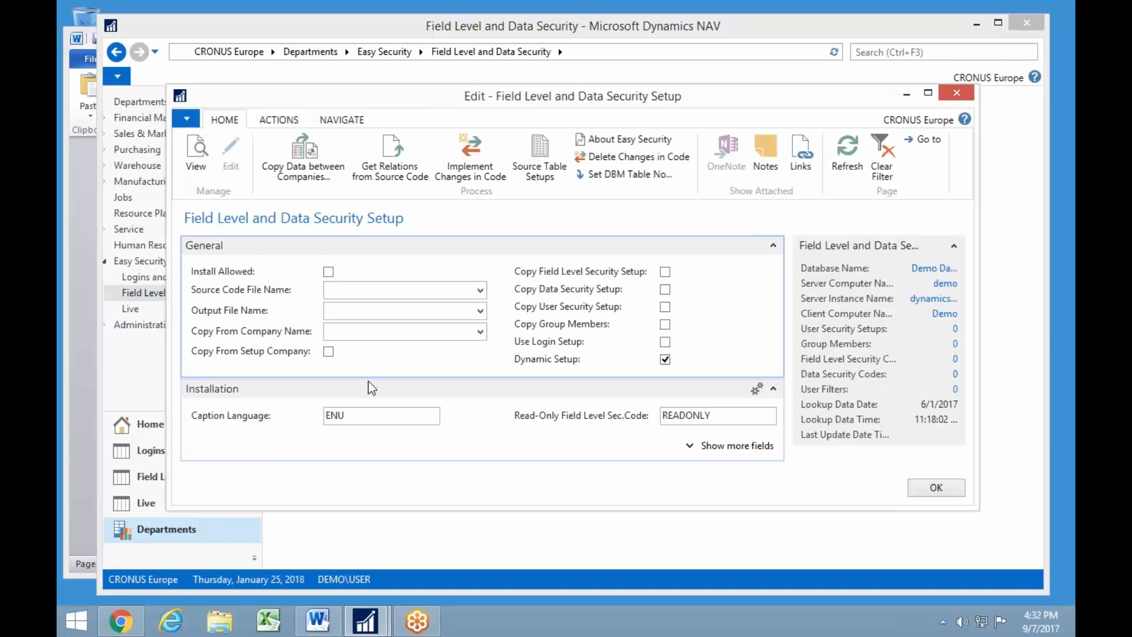
pyautogui.click(481, 331)
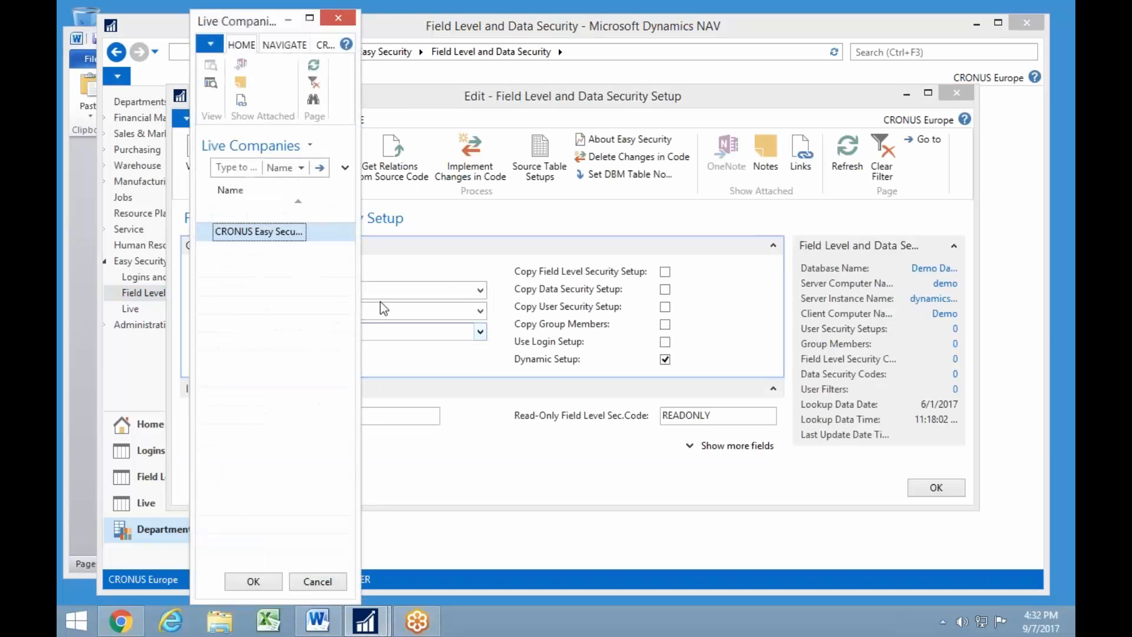
pyautogui.click(252, 578)
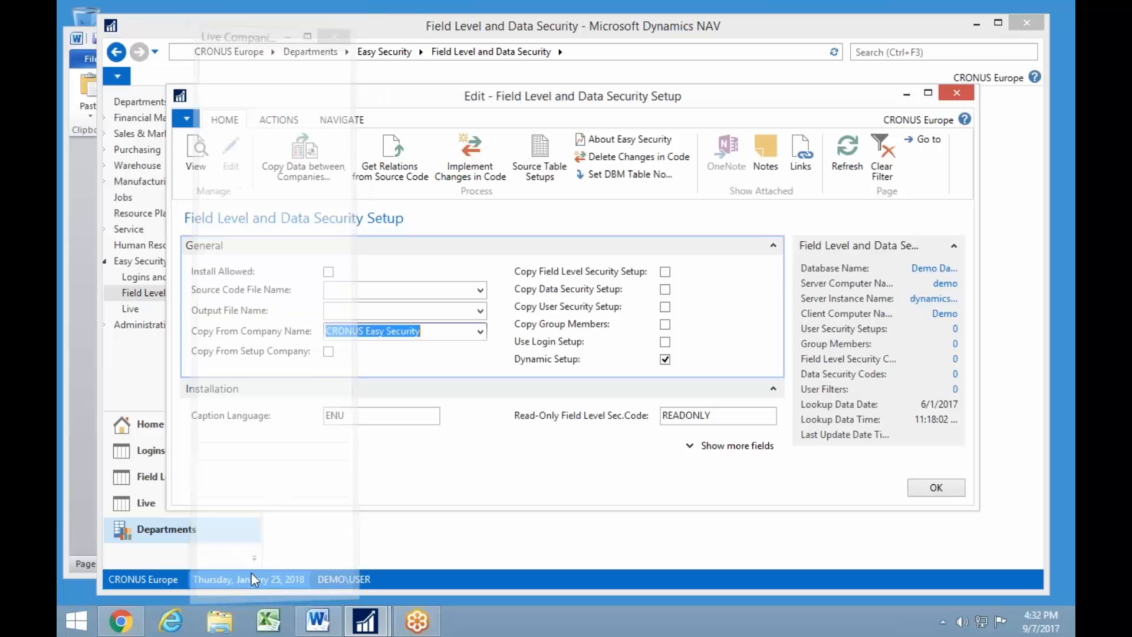
pyautogui.click(328, 351)
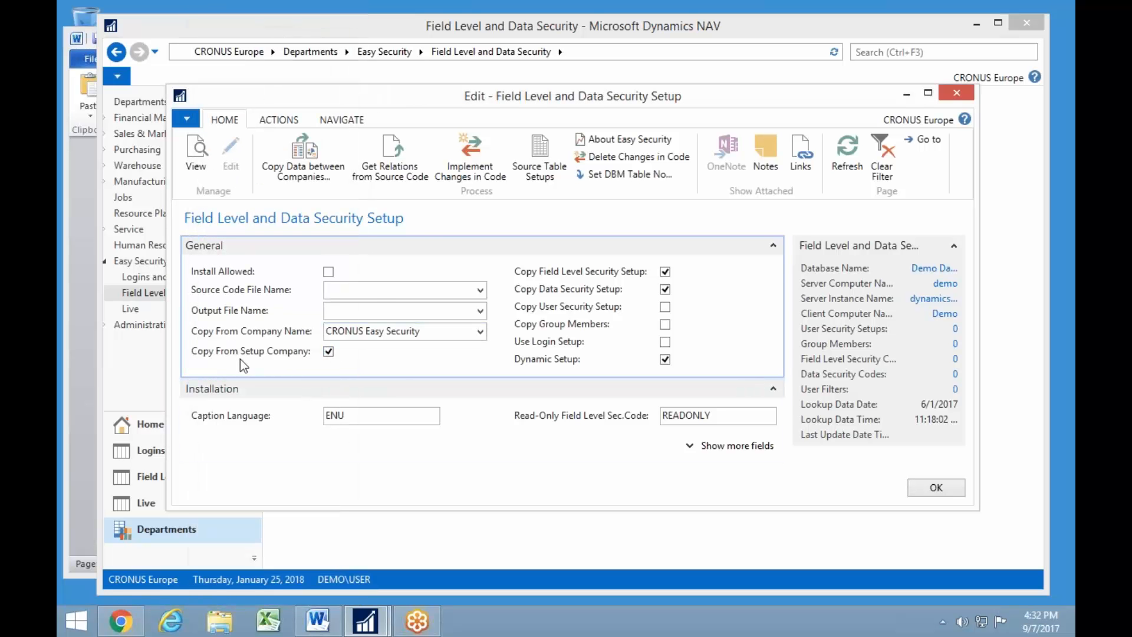
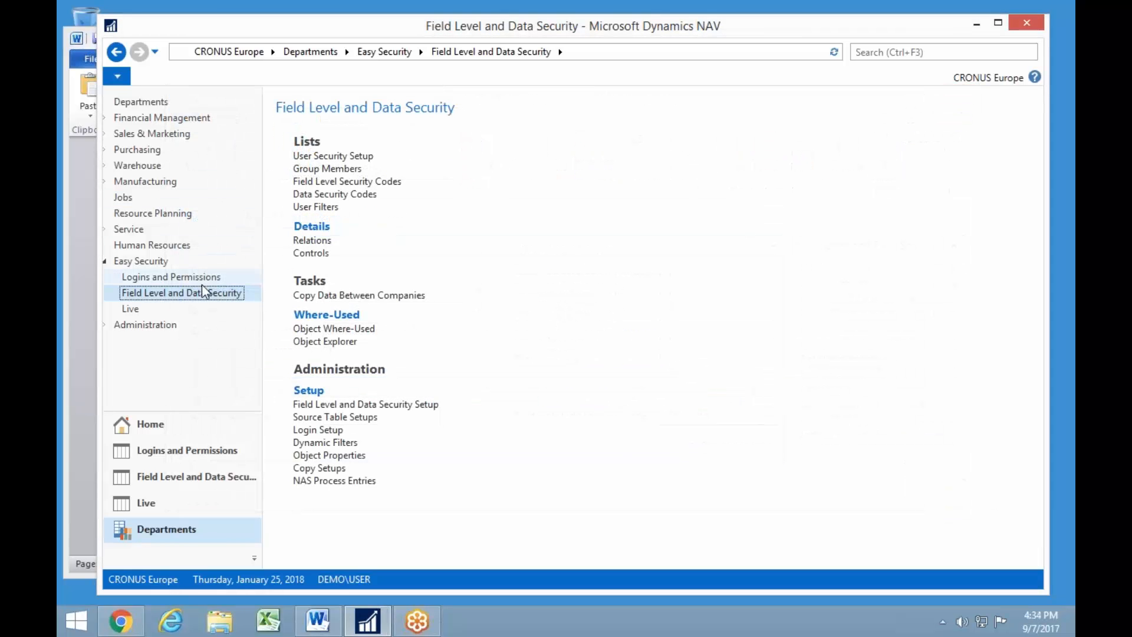
# - Run Copy Data Between Companies to pull the security codes into CRONUS Europe, and close its window
pyautogui.click(348, 303)
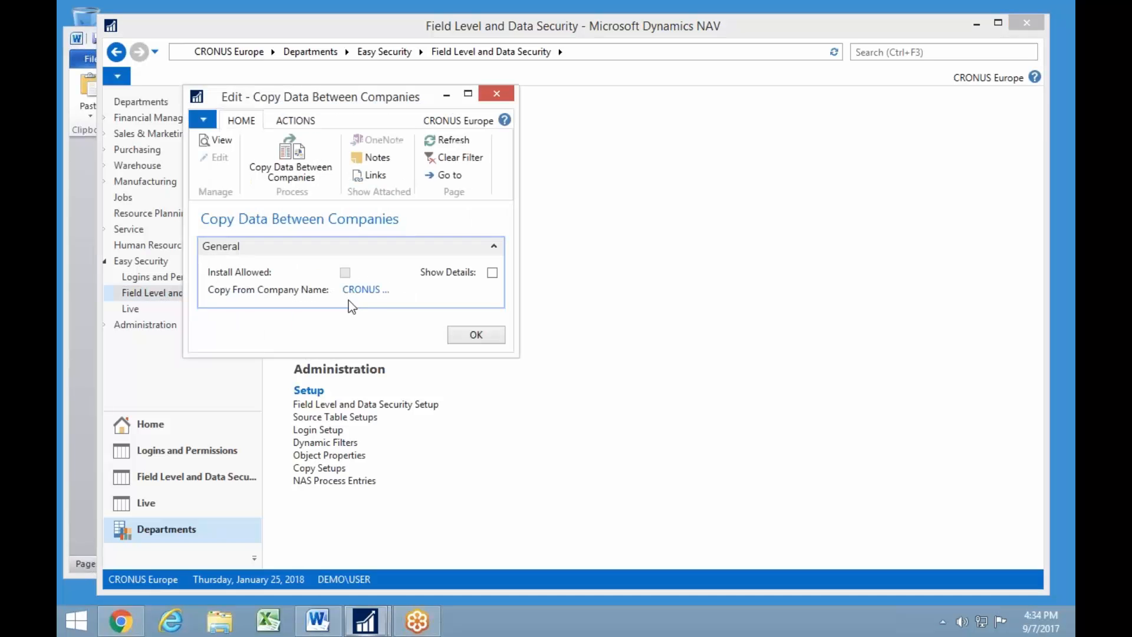
pyautogui.click(283, 158)
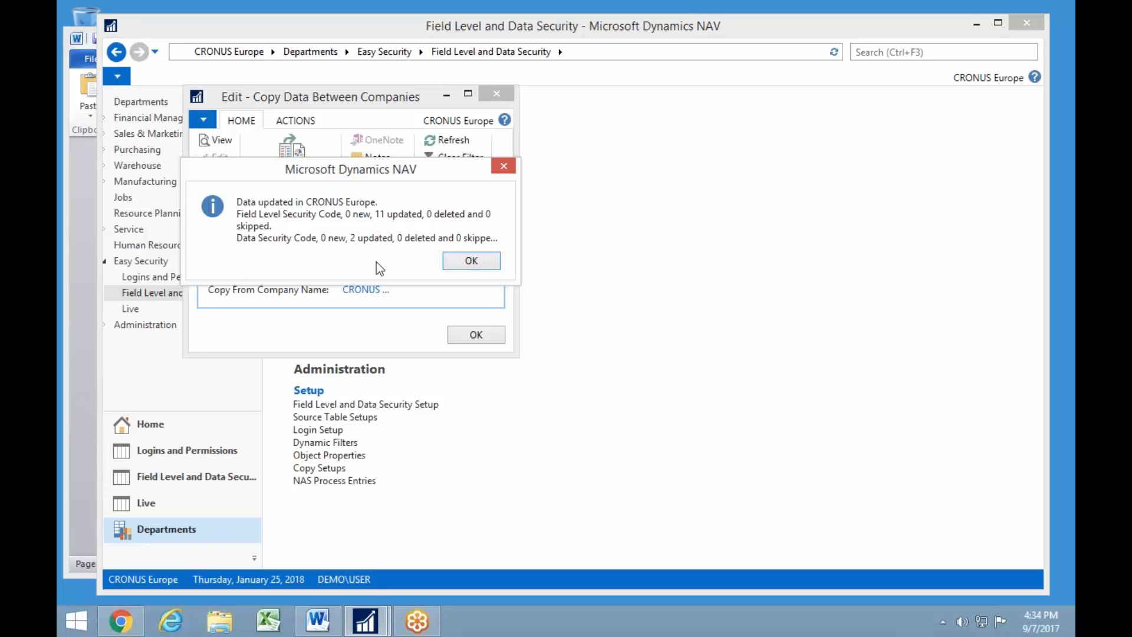
pyautogui.click(467, 259)
pyautogui.press('Escape')
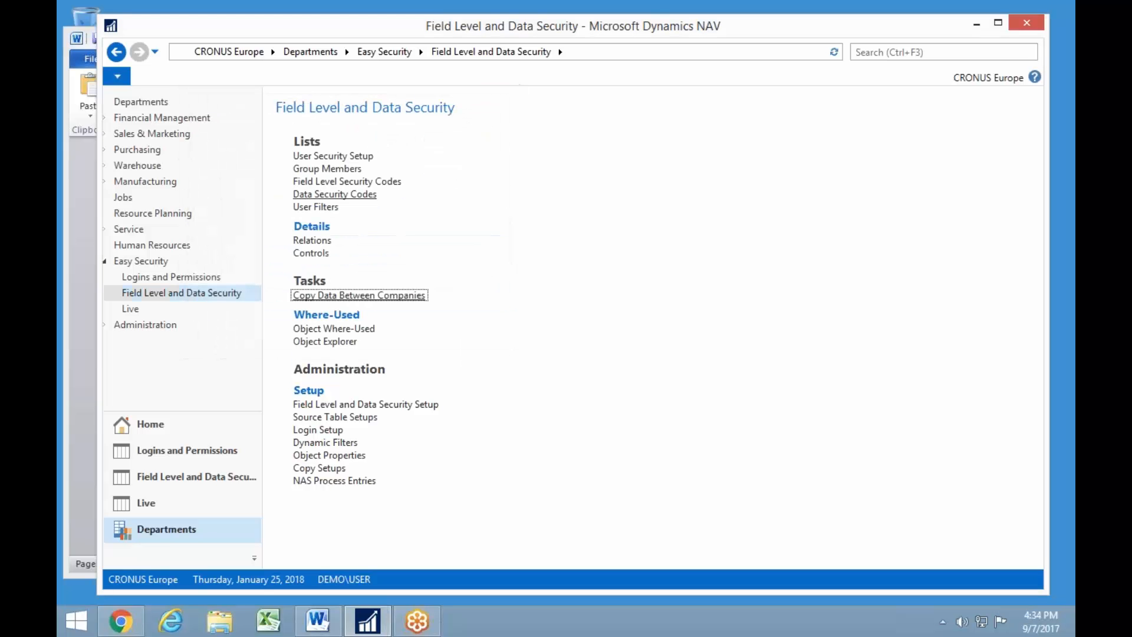
# - Switch the active company back to CRONUS Easy Security
pyautogui.click(117, 76)
pyautogui.click(141, 199)
pyautogui.click(344, 153)
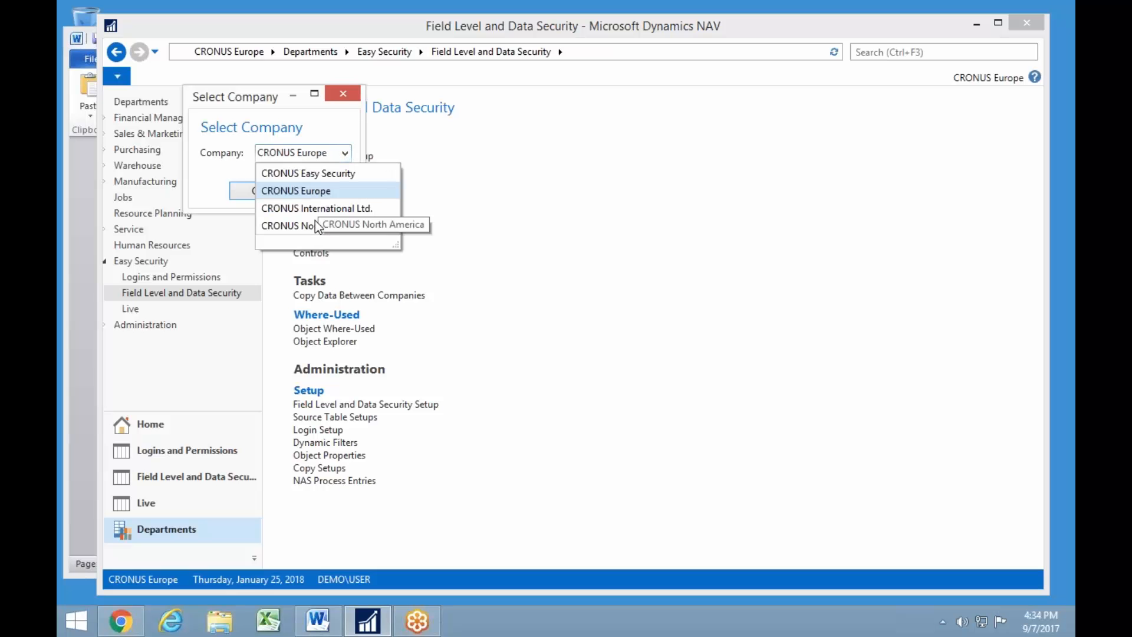
pyautogui.click(315, 173)
pyautogui.click(275, 193)
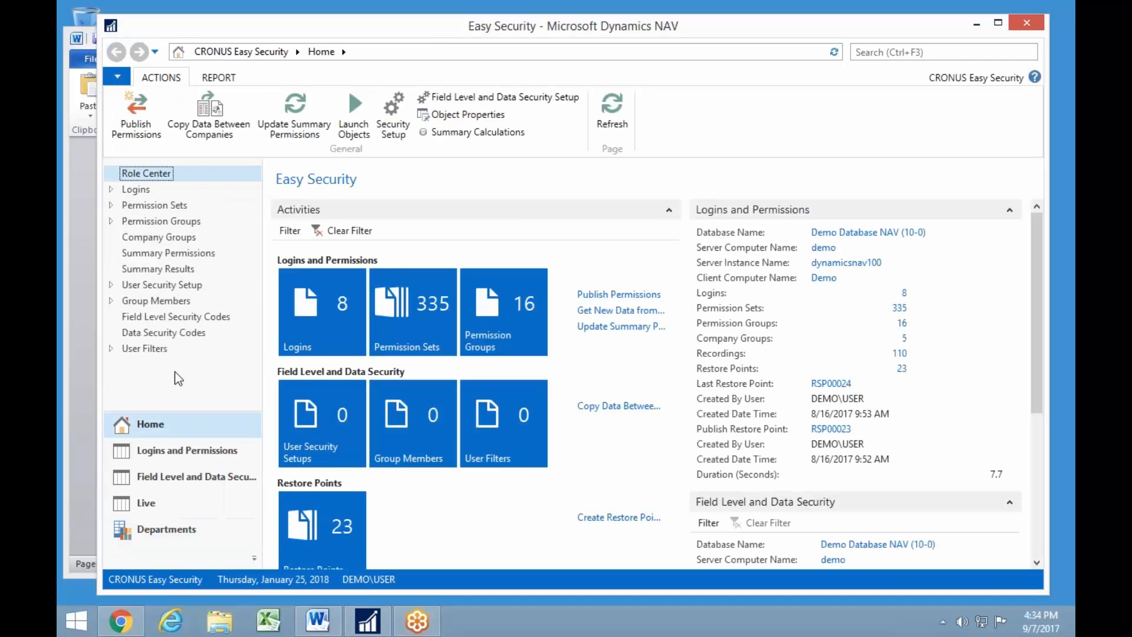
# - Run Copy Data Between Companies from the Field Level and Data Security area of CRONUS Easy Security to update the other companies
pyautogui.click(157, 536)
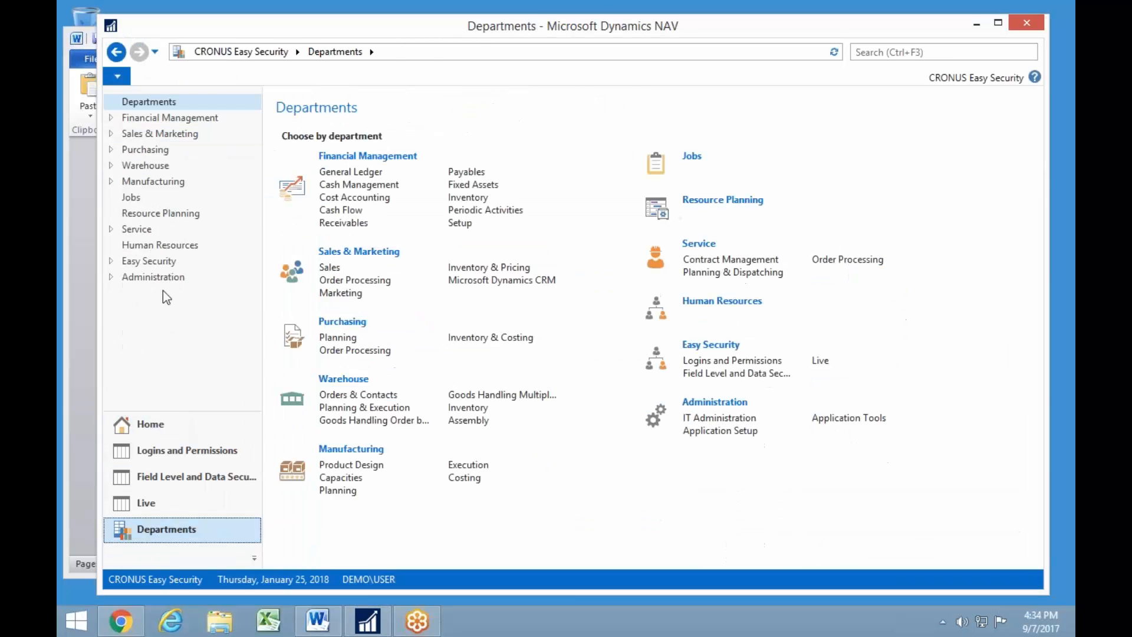
pyautogui.click(152, 261)
pyautogui.click(174, 291)
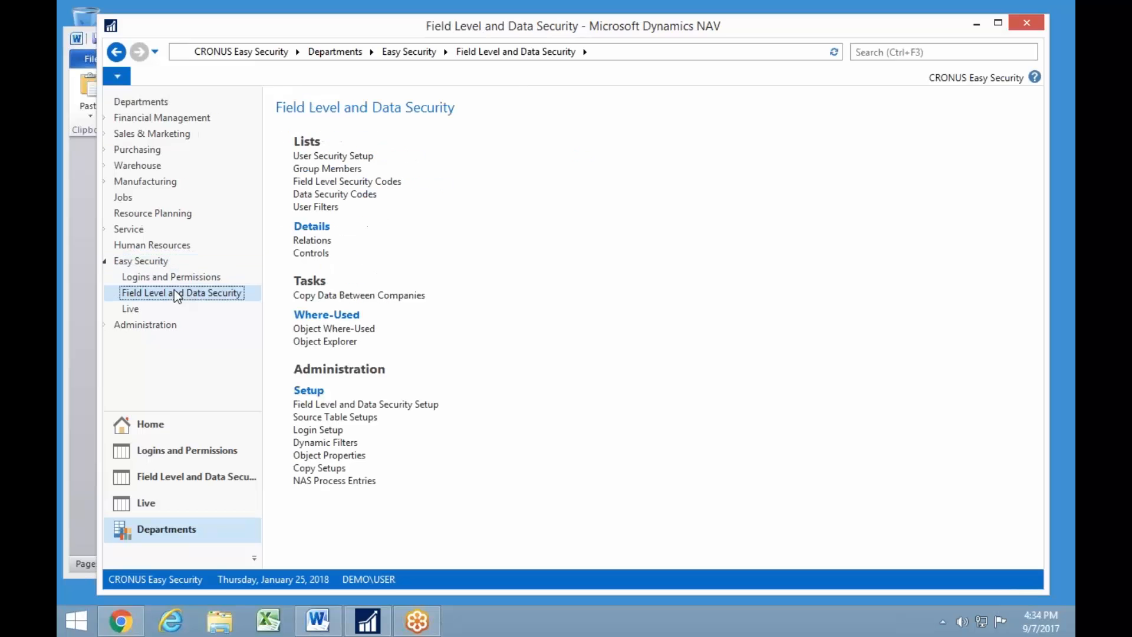
pyautogui.click(363, 299)
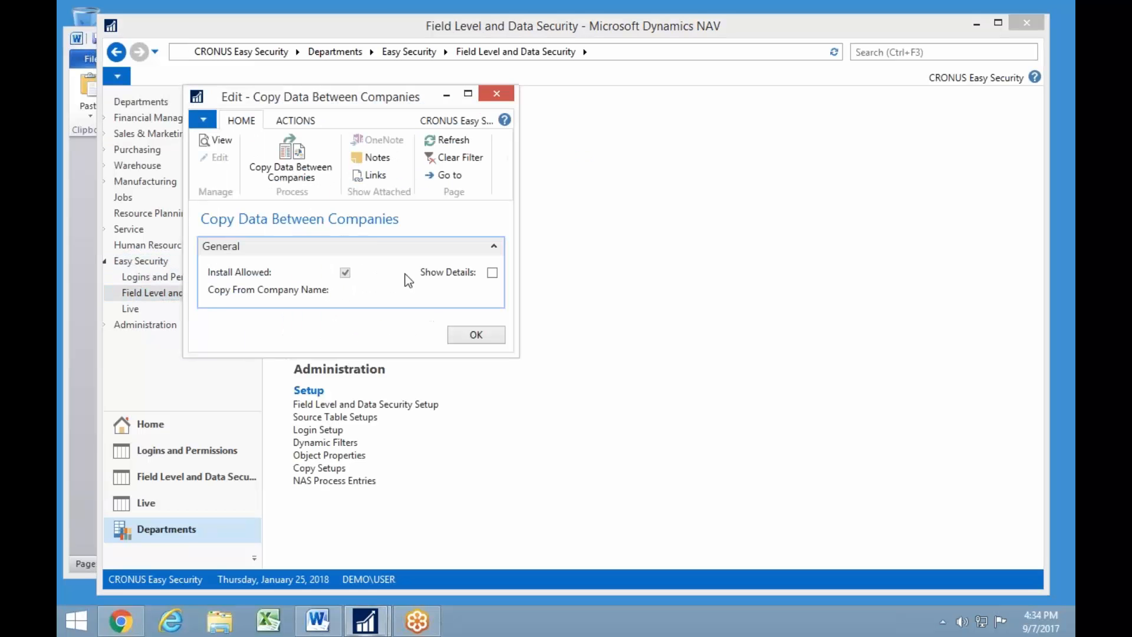
pyautogui.click(288, 165)
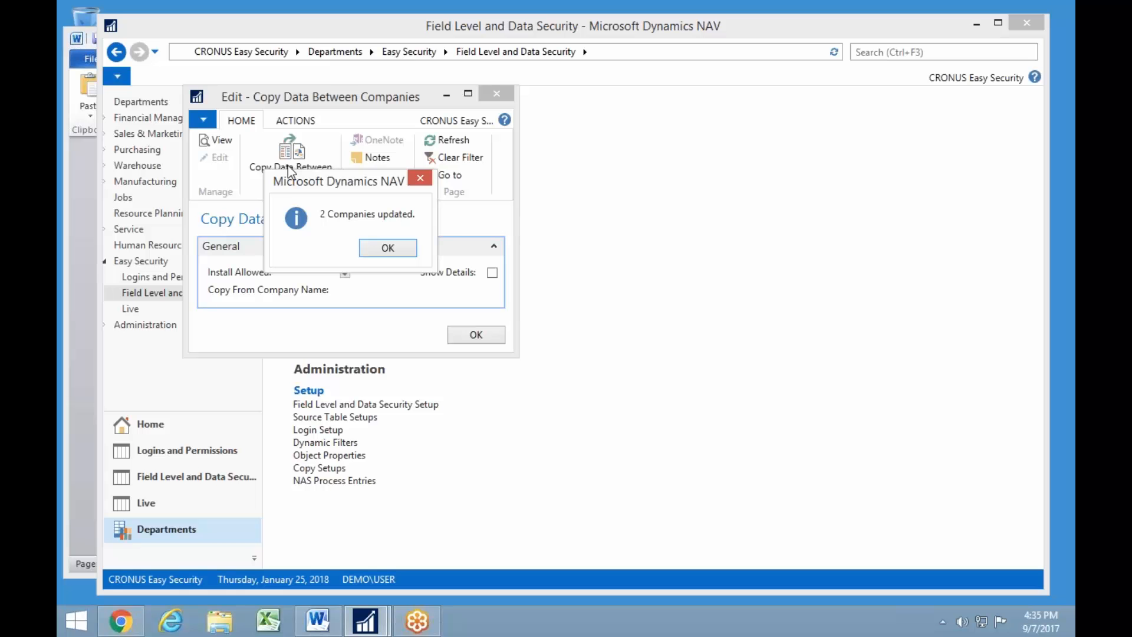
pyautogui.press('Return')
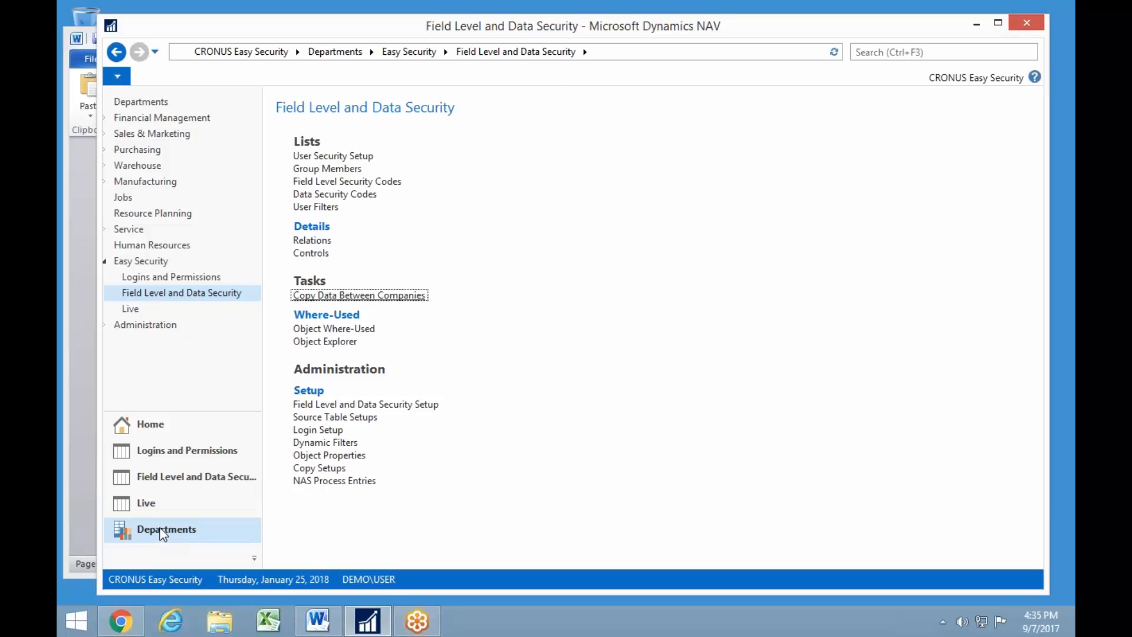
# - Switch the active company to CRONUS North America
pyautogui.click(117, 76)
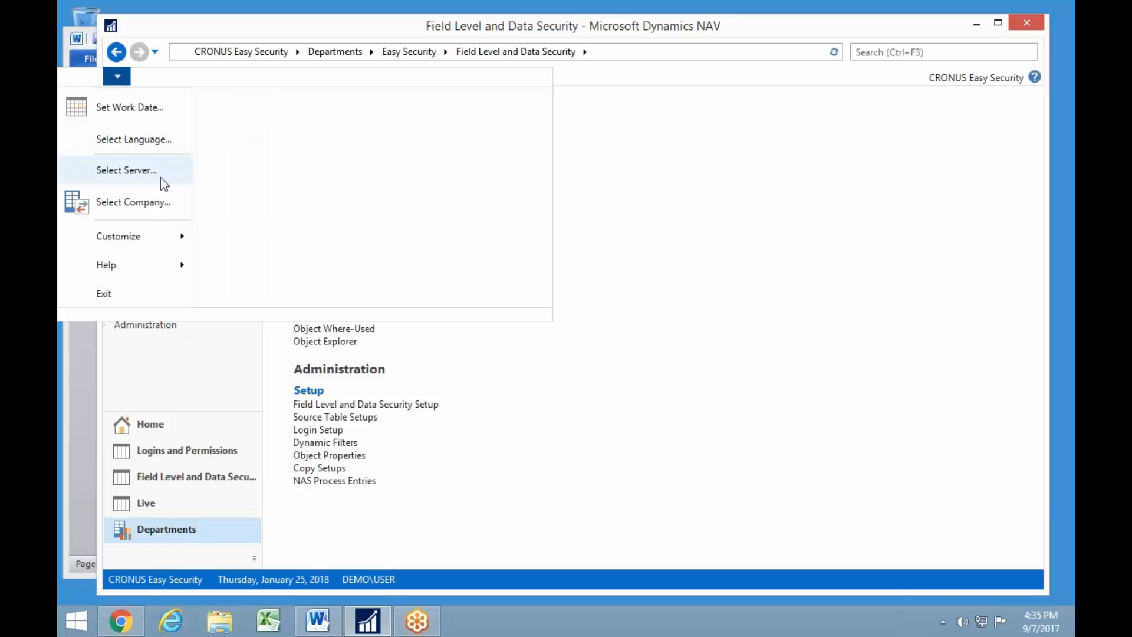
pyautogui.click(156, 204)
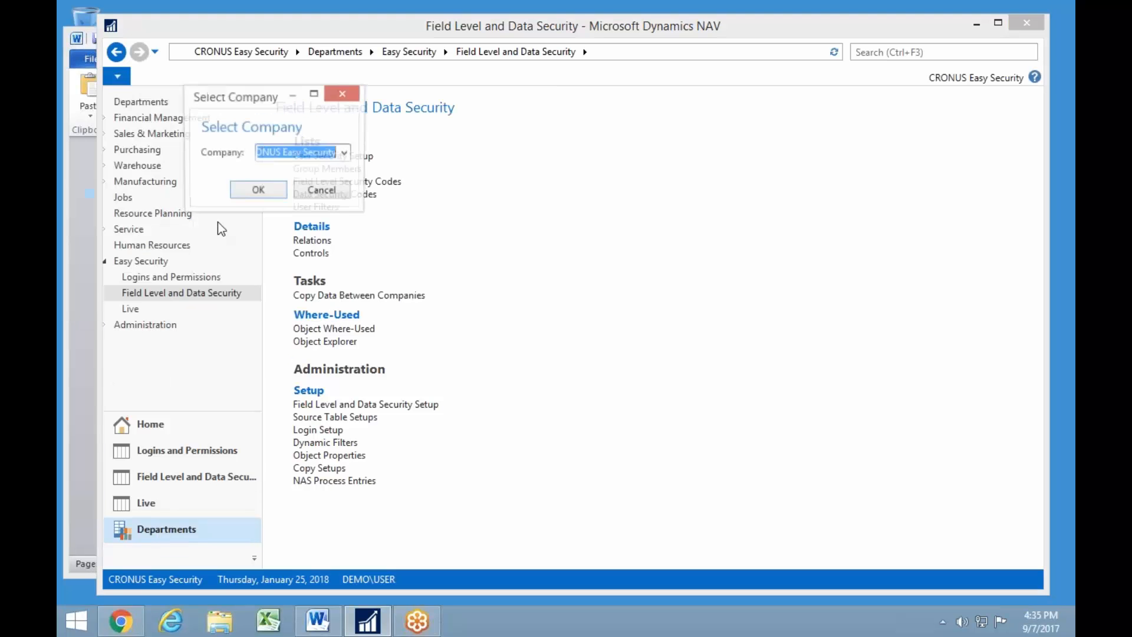
pyautogui.click(343, 154)
pyautogui.click(283, 226)
pyautogui.click(258, 191)
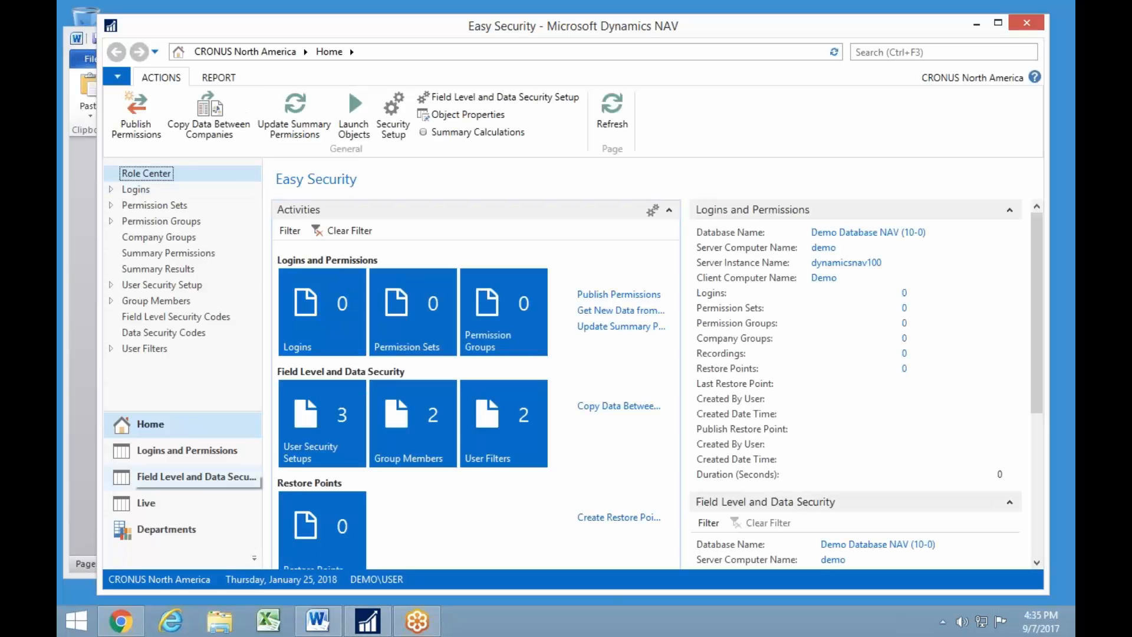
# - Open Login Setup under Field Level and Data Security, add the DEMO\USER login and allow it to edit the field level and data security setup
pyautogui.click(172, 529)
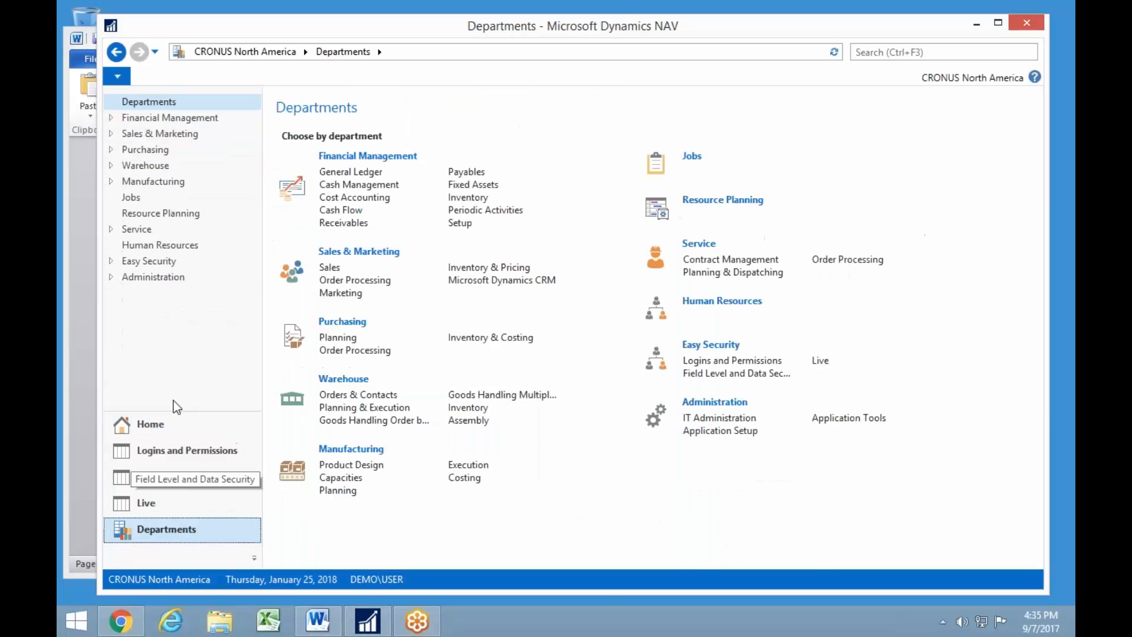
pyautogui.click(152, 264)
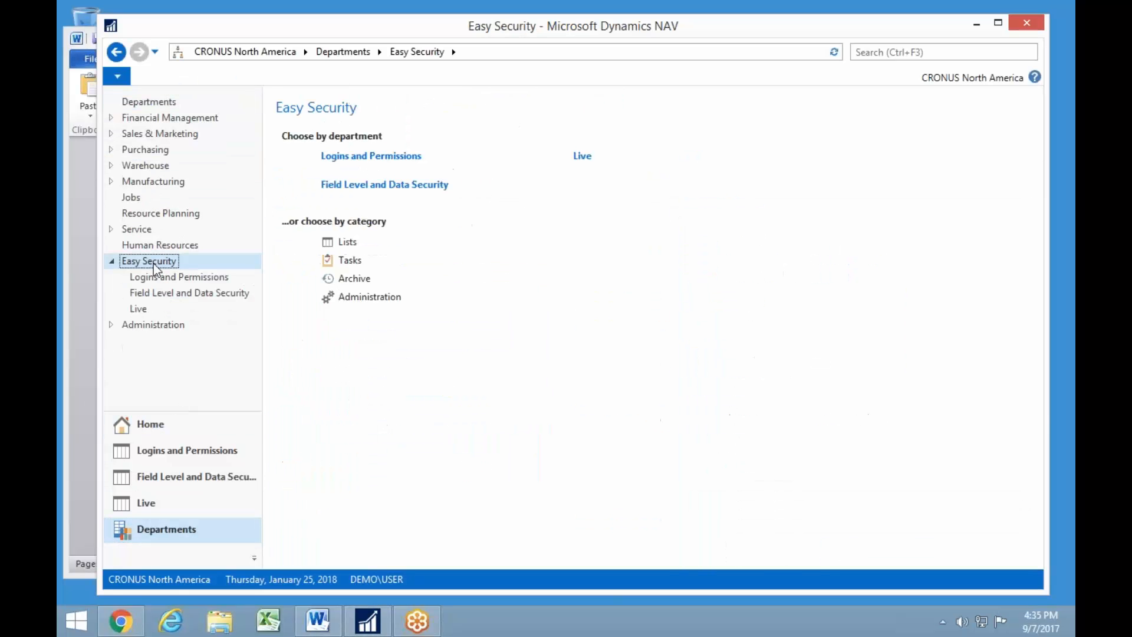
pyautogui.click(166, 295)
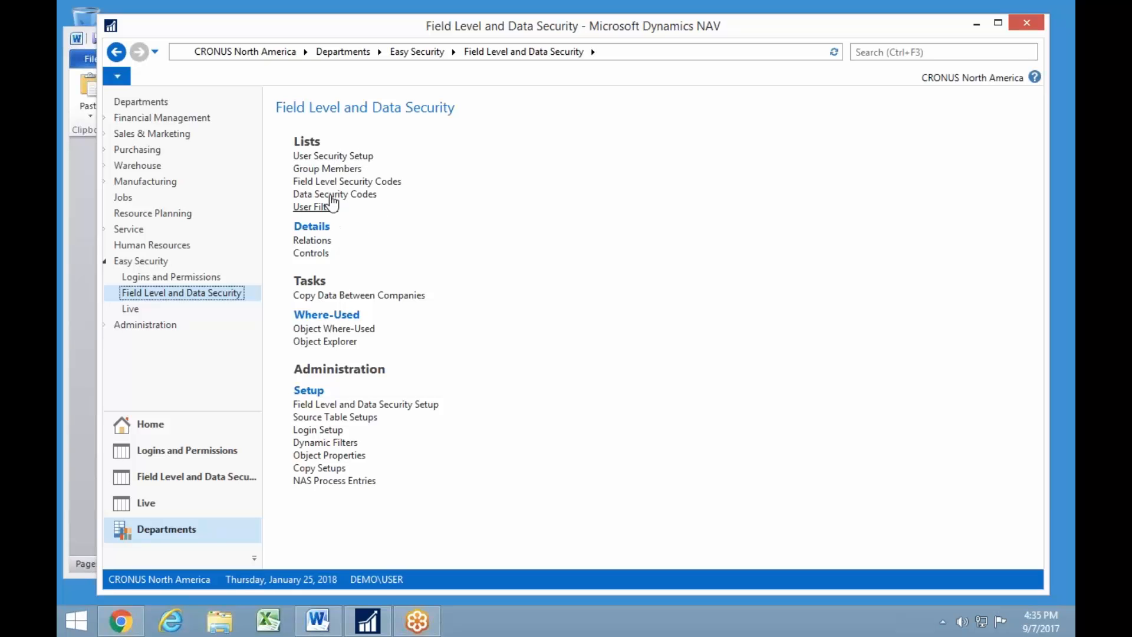
pyautogui.click(315, 431)
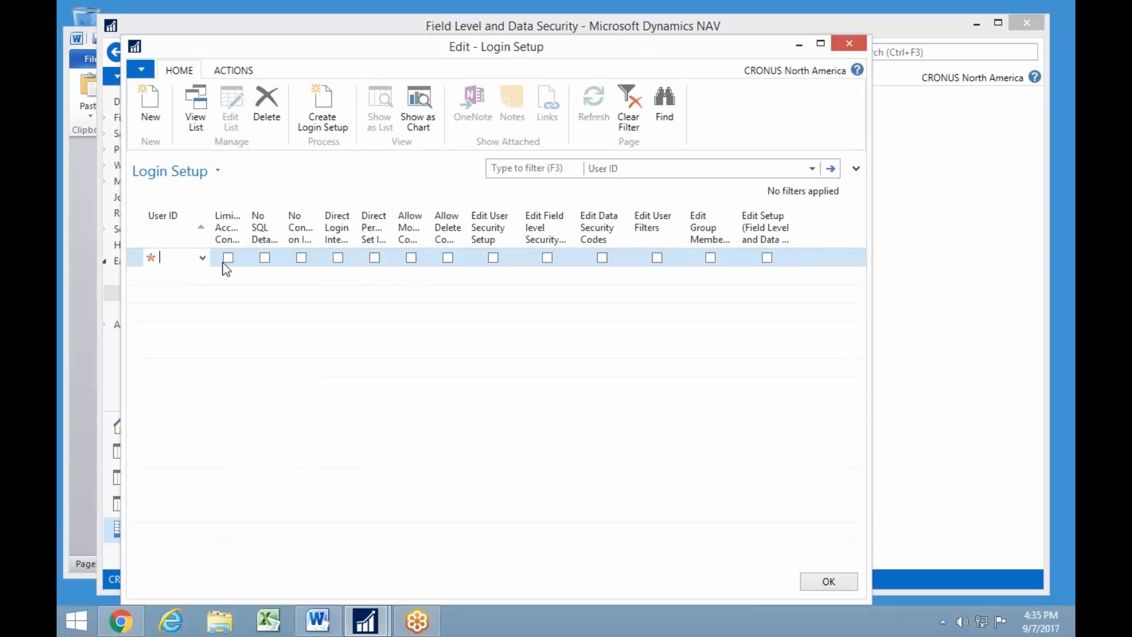
pyautogui.click(202, 259)
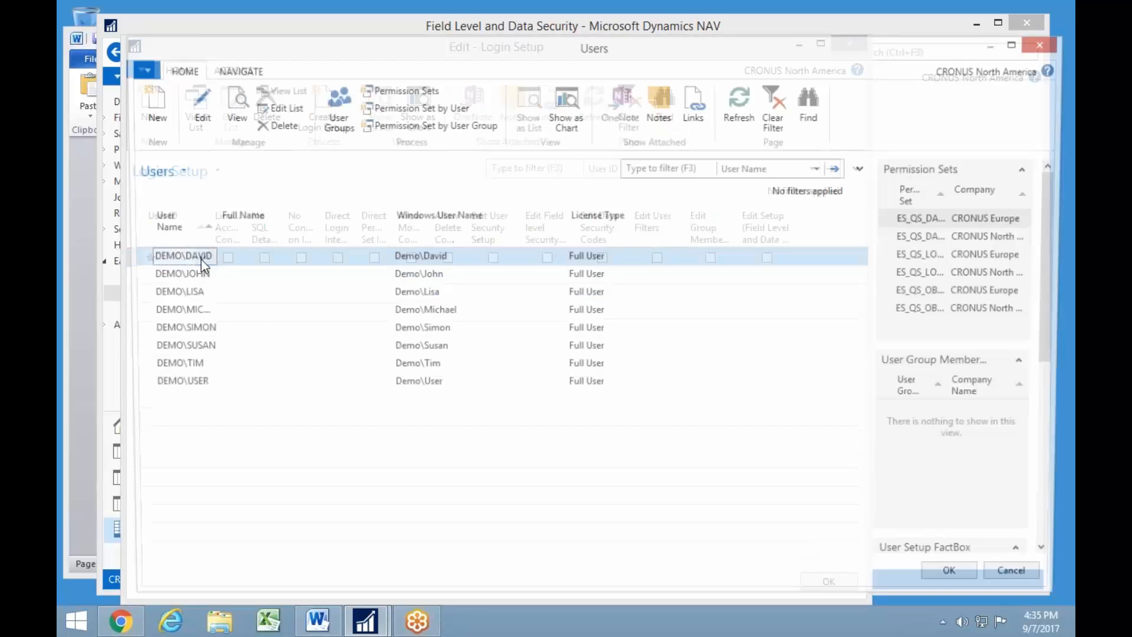
pyautogui.click(179, 388)
pyautogui.doubleClick(178, 387)
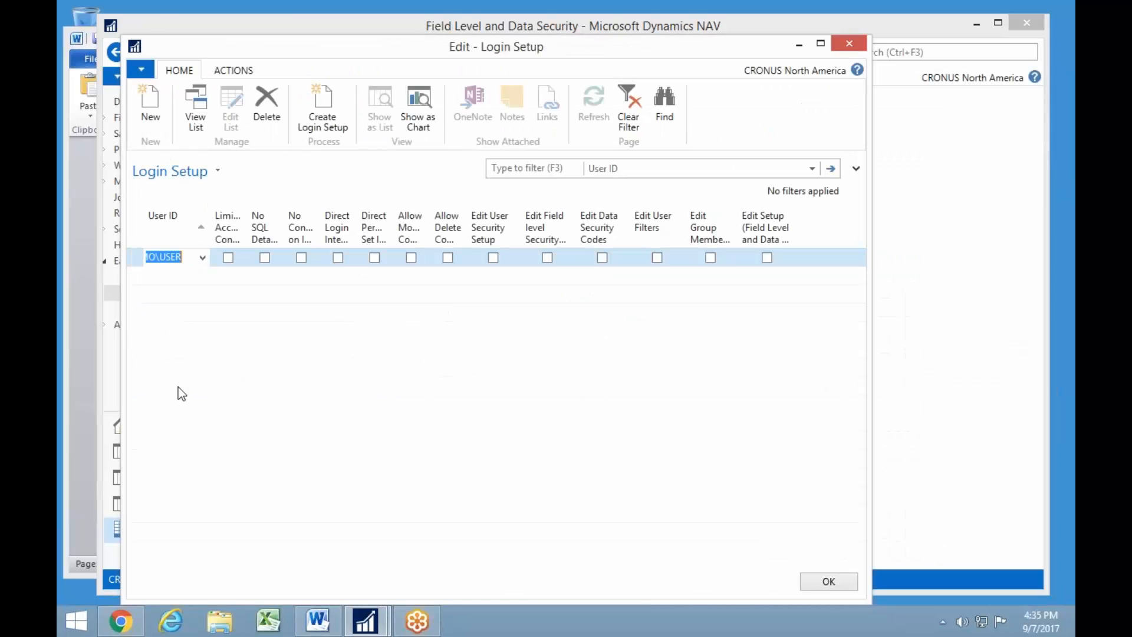
pyautogui.click(767, 258)
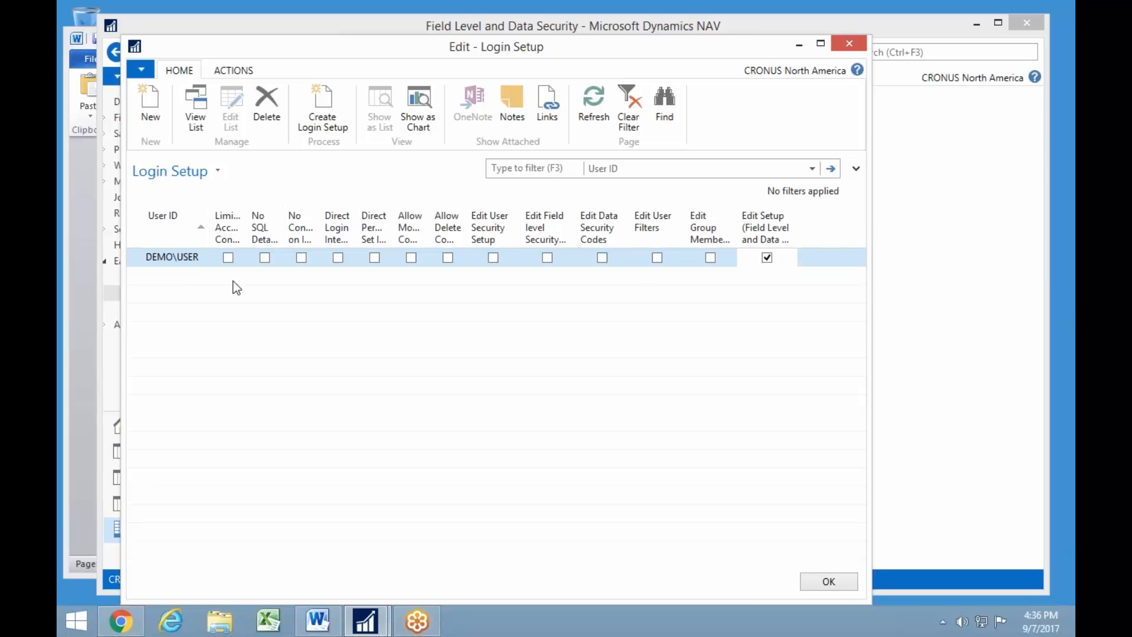
# - Add a second demo user's login and allow it to edit the user security setup, user filters and group members
pyautogui.click(200, 284)
pyautogui.click(199, 276)
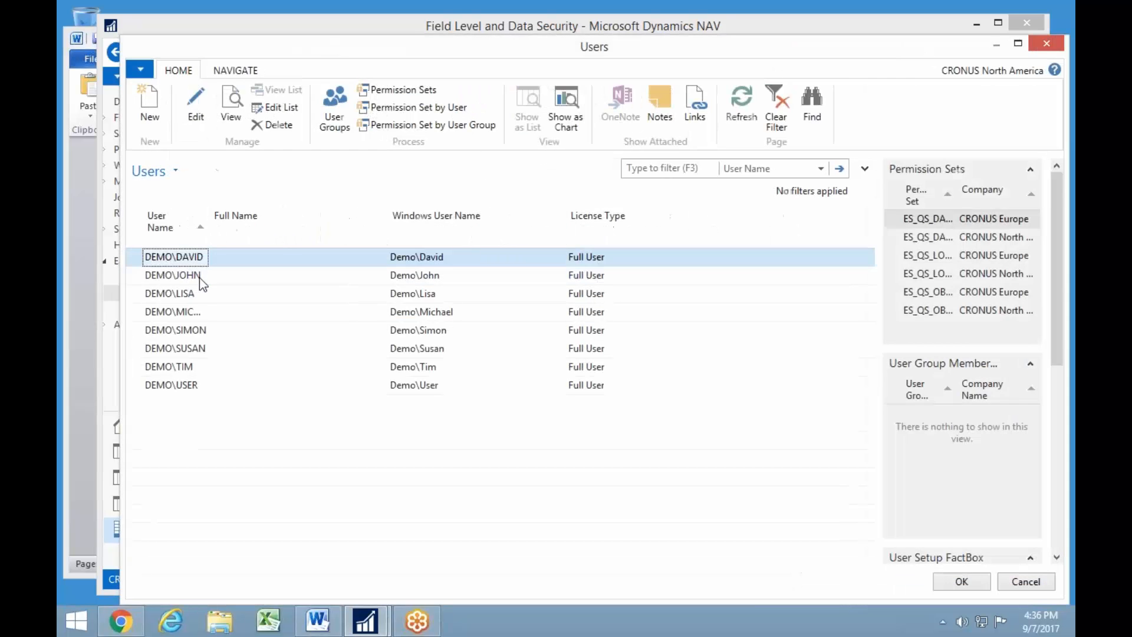
pyautogui.doubleClick(202, 350)
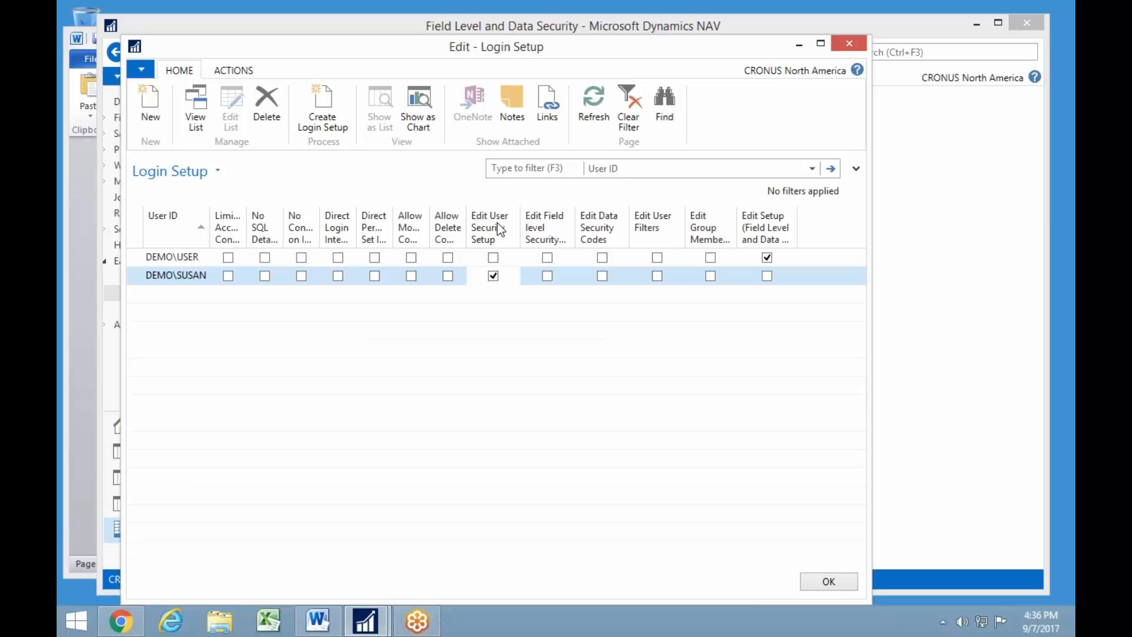
pyautogui.click(659, 276)
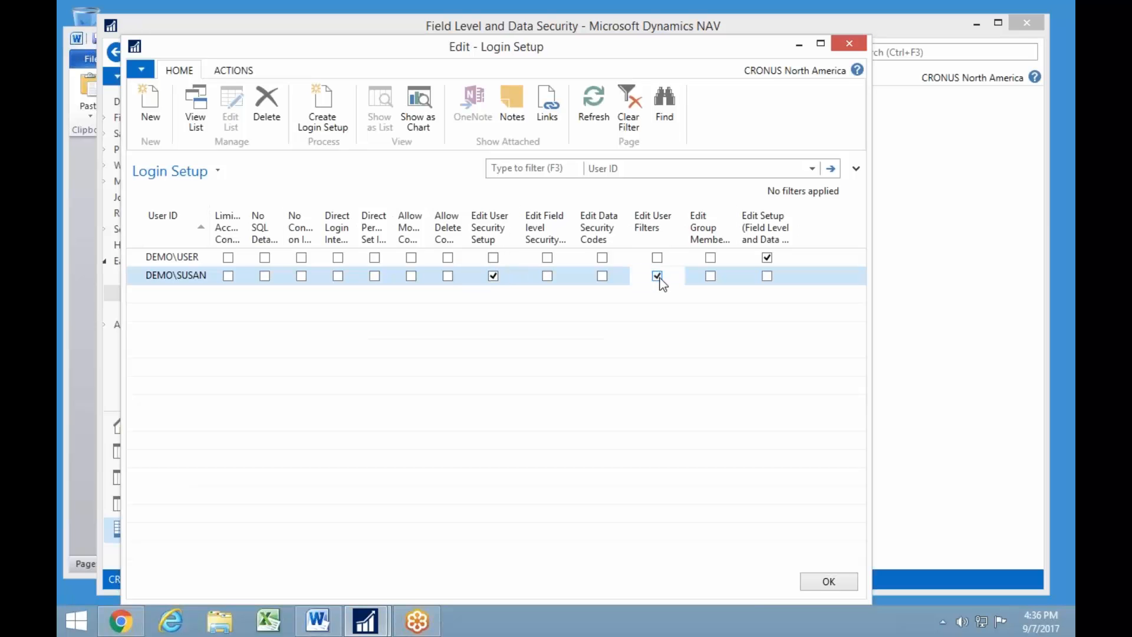
pyautogui.click(711, 276)
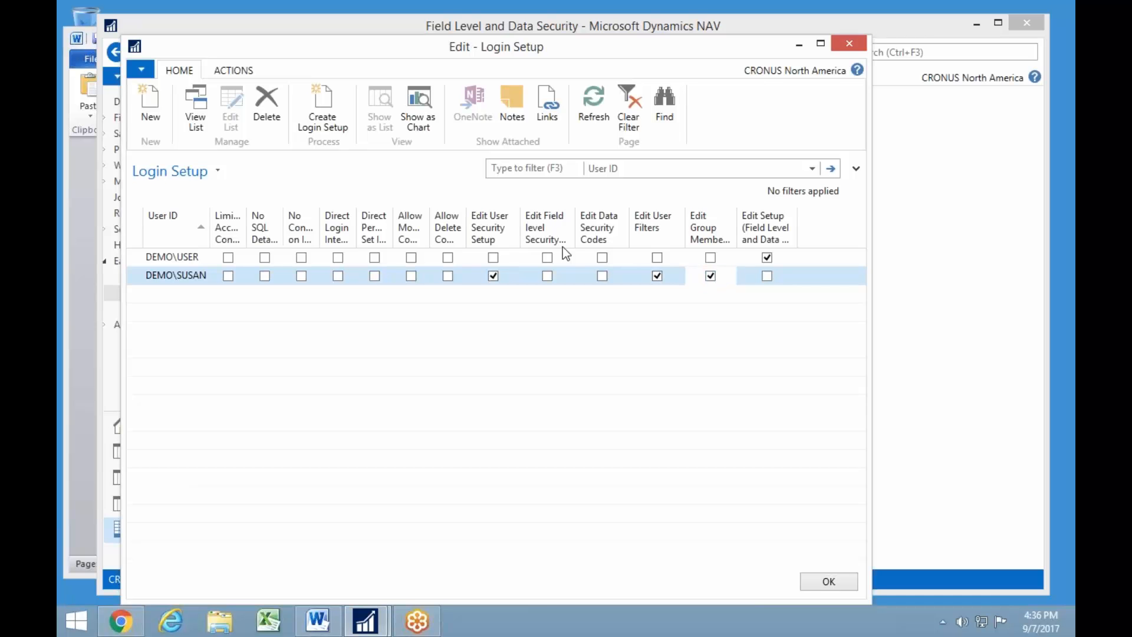
# - Allow the DEMO\USER login to edit field level security codes and data security codes, and close Login Setup
pyautogui.click(547, 258)
pyautogui.click(607, 258)
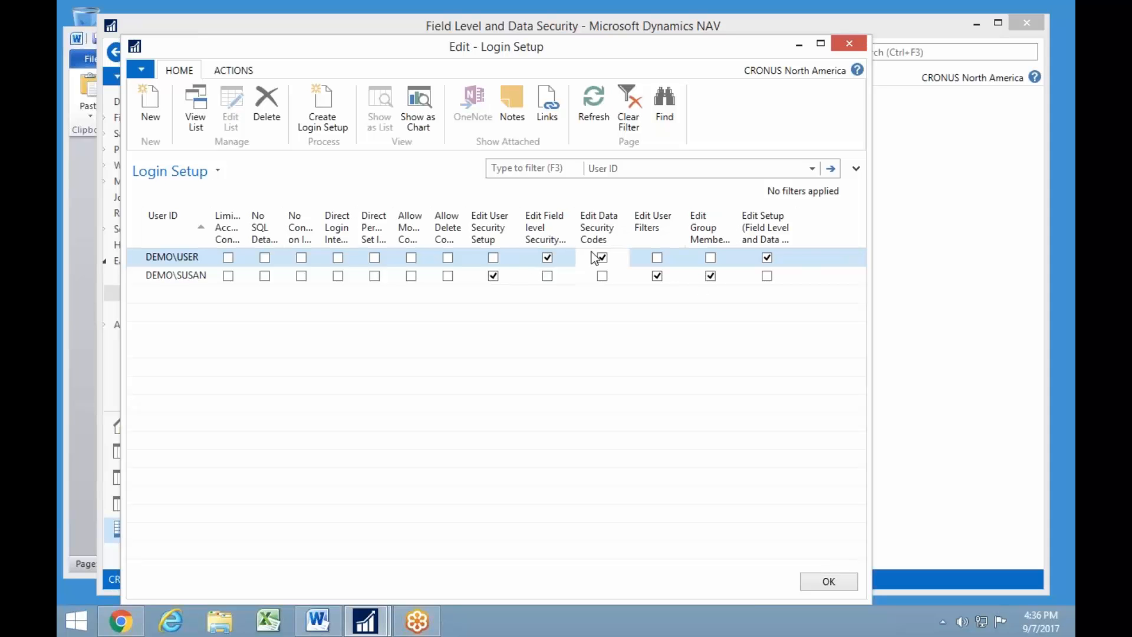
pyautogui.click(493, 275)
pyautogui.click(493, 276)
pyautogui.click(491, 230)
pyautogui.press('Escape')
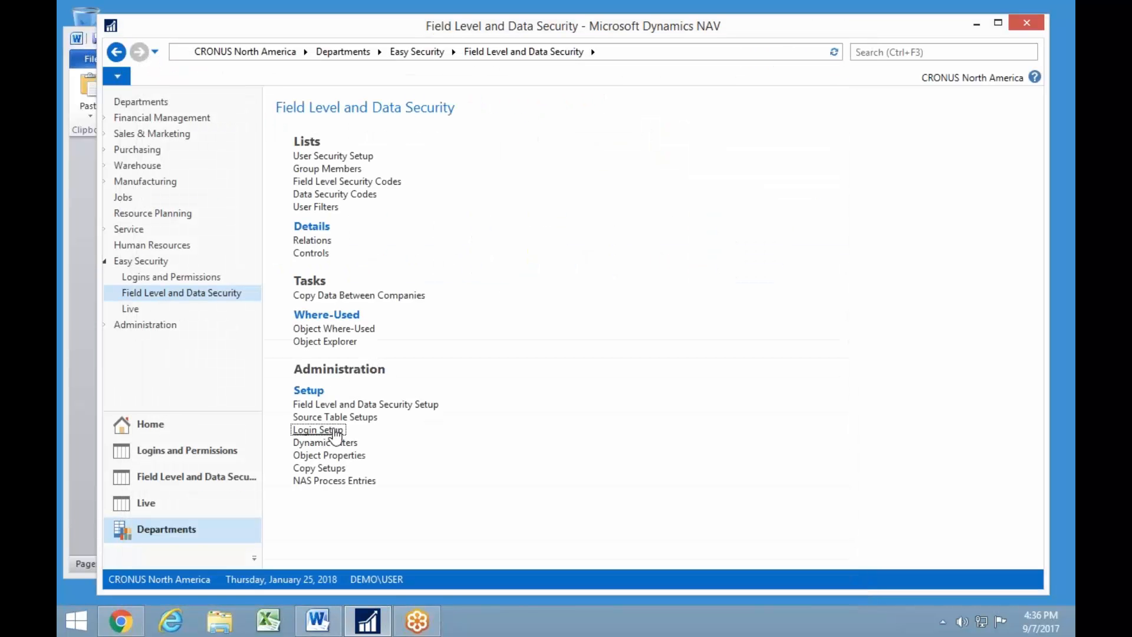
# - Turn on Use Login Setup in the Field Level and Data Security Setup of CRONUS North America
pyautogui.click(377, 407)
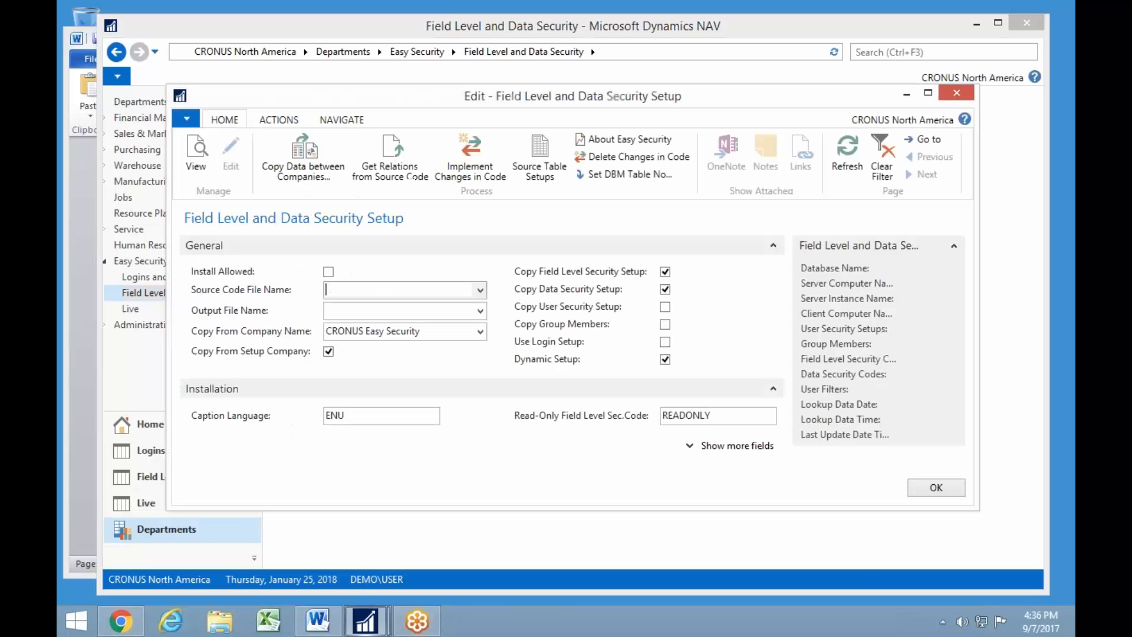
pyautogui.click(665, 343)
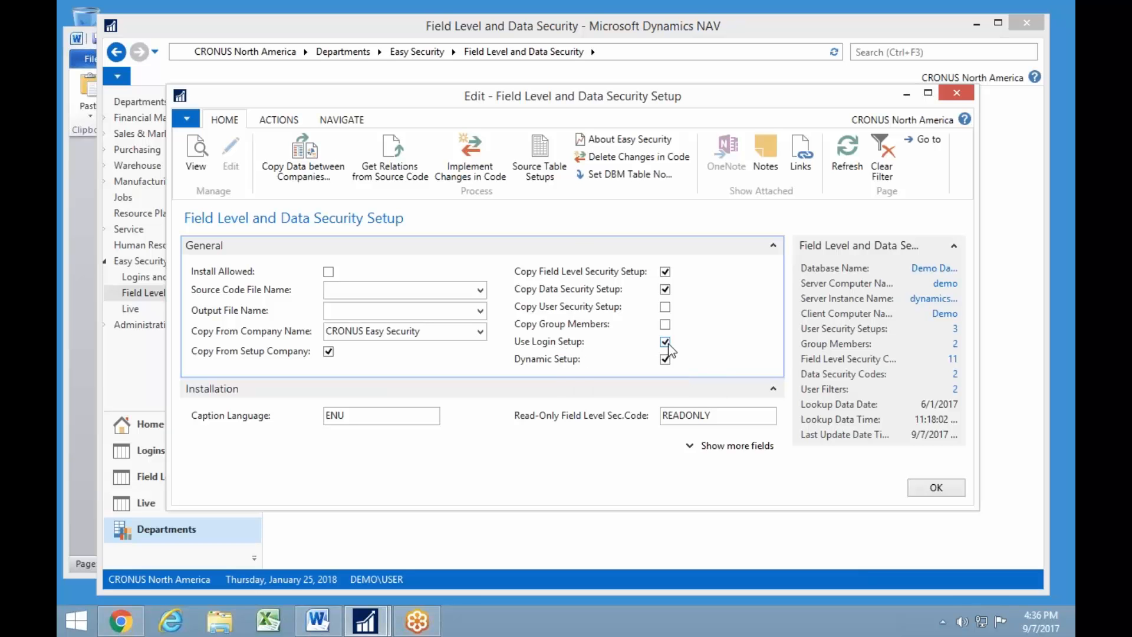
pyautogui.press('Escape')
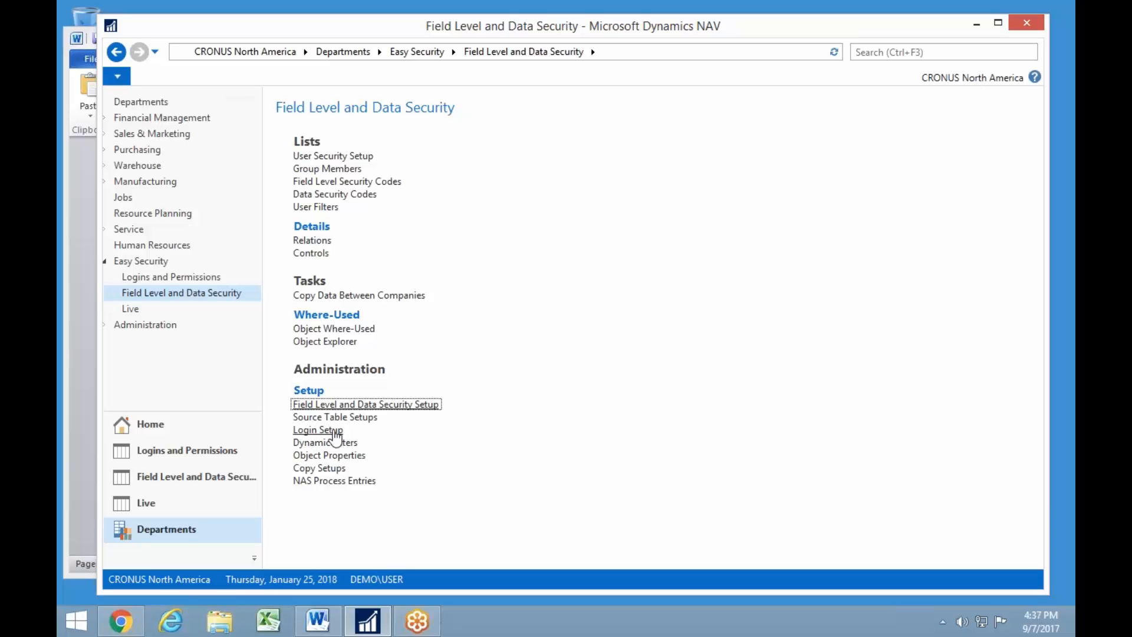
# - Try to clear the field level security code on the DEMO\USER line for the Customer table in User Security Setup
pyautogui.click(318, 156)
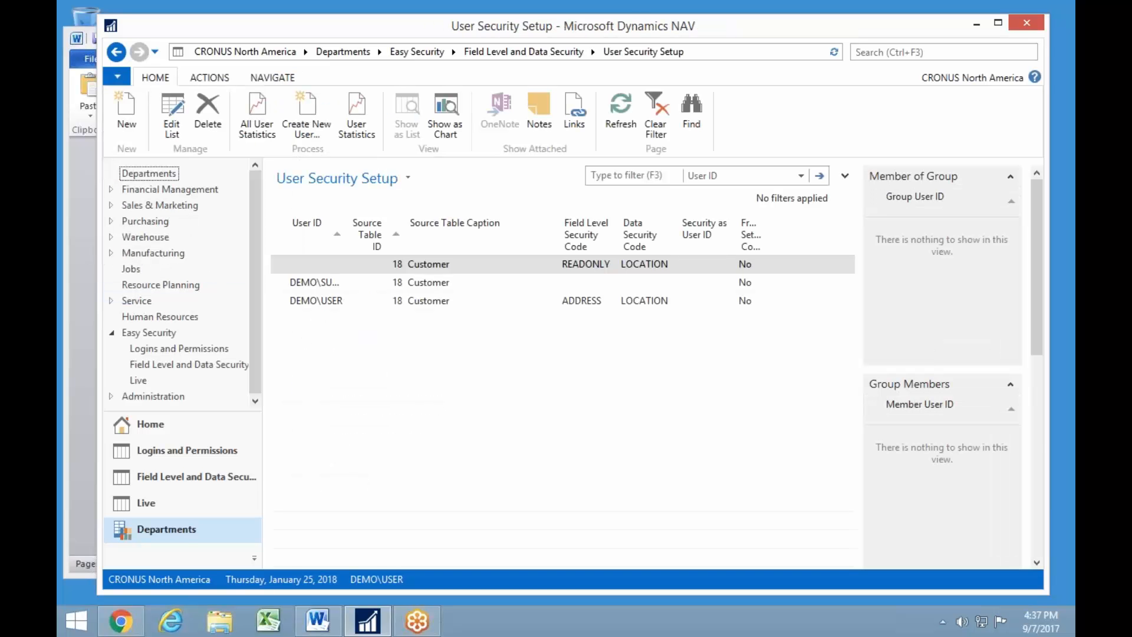
pyautogui.click(181, 129)
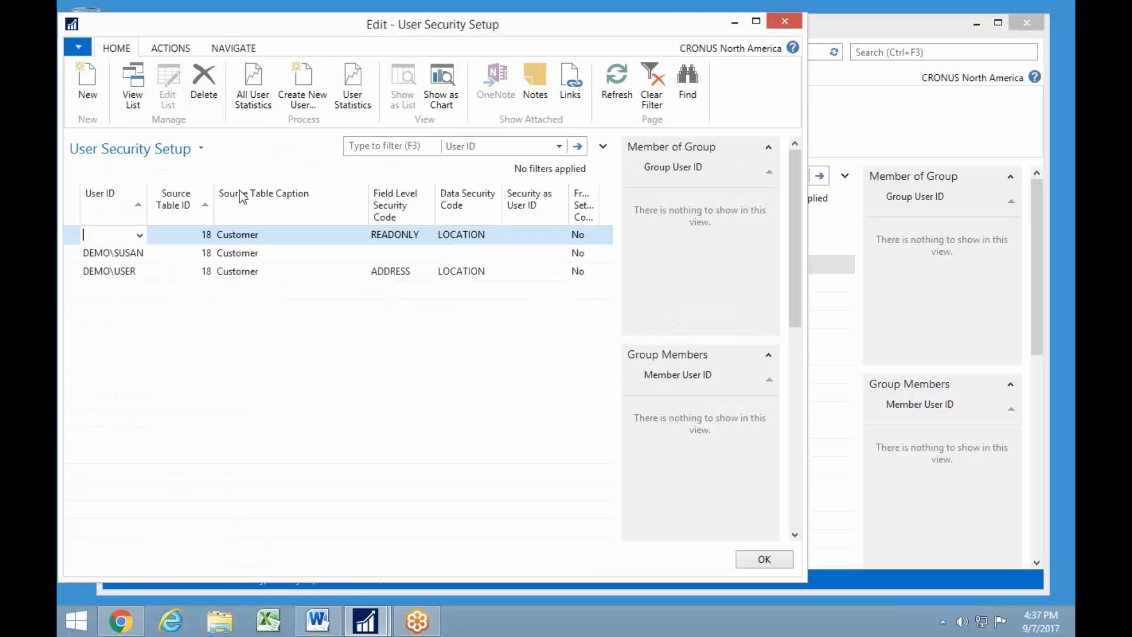
pyautogui.click(429, 273)
pyautogui.click(428, 272)
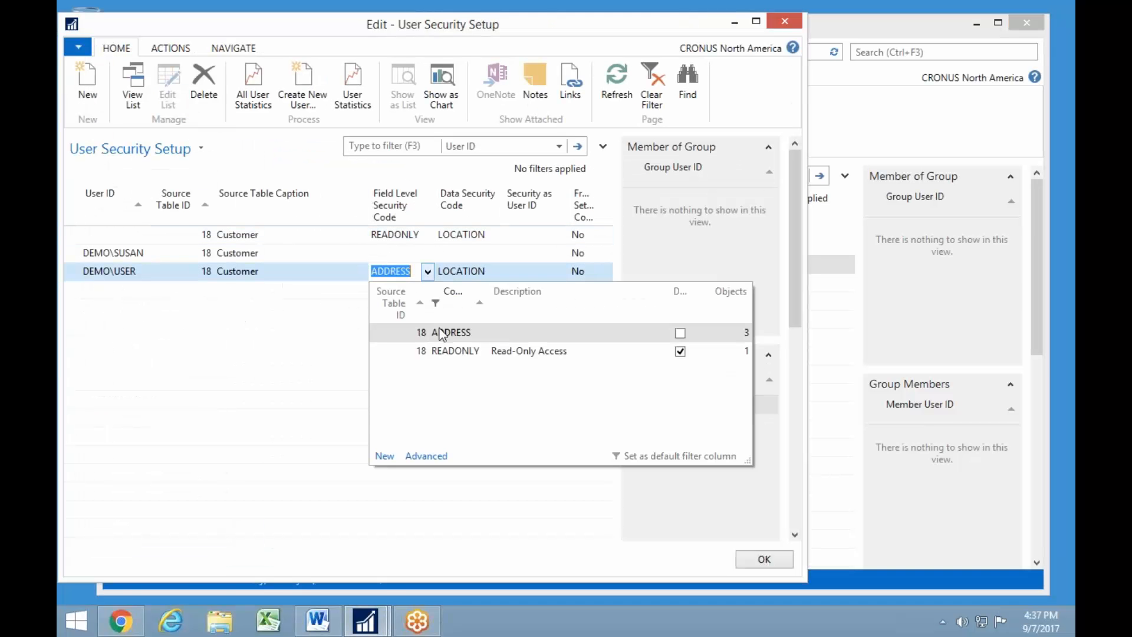
pyautogui.press('Delete')
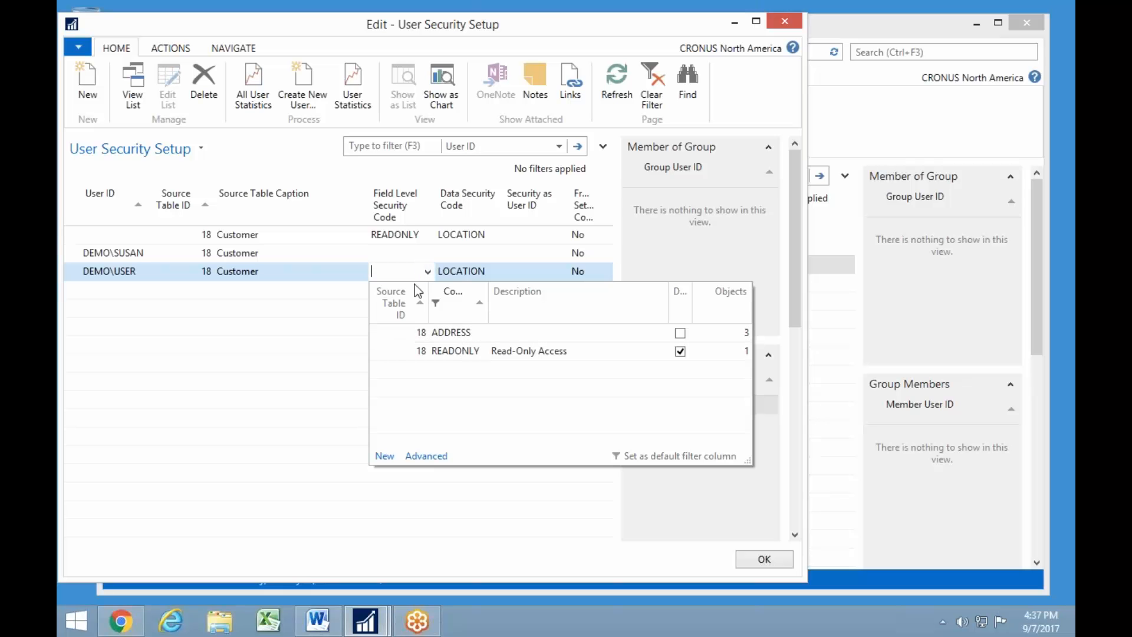
pyautogui.press('Tab')
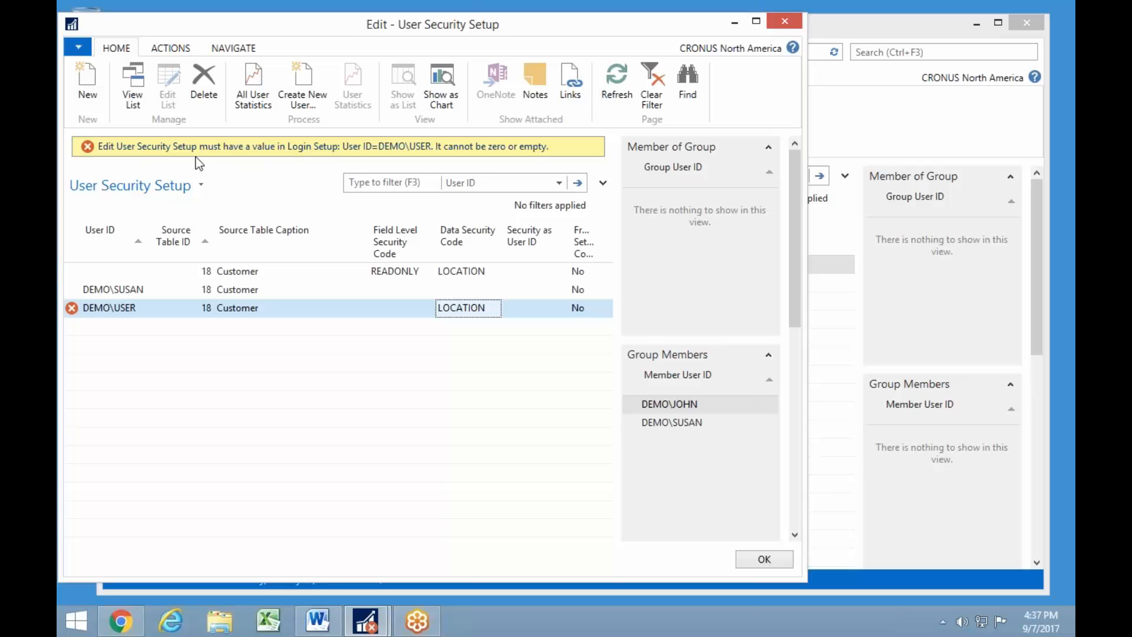
pyautogui.press('Escape')
pyautogui.press('Return')
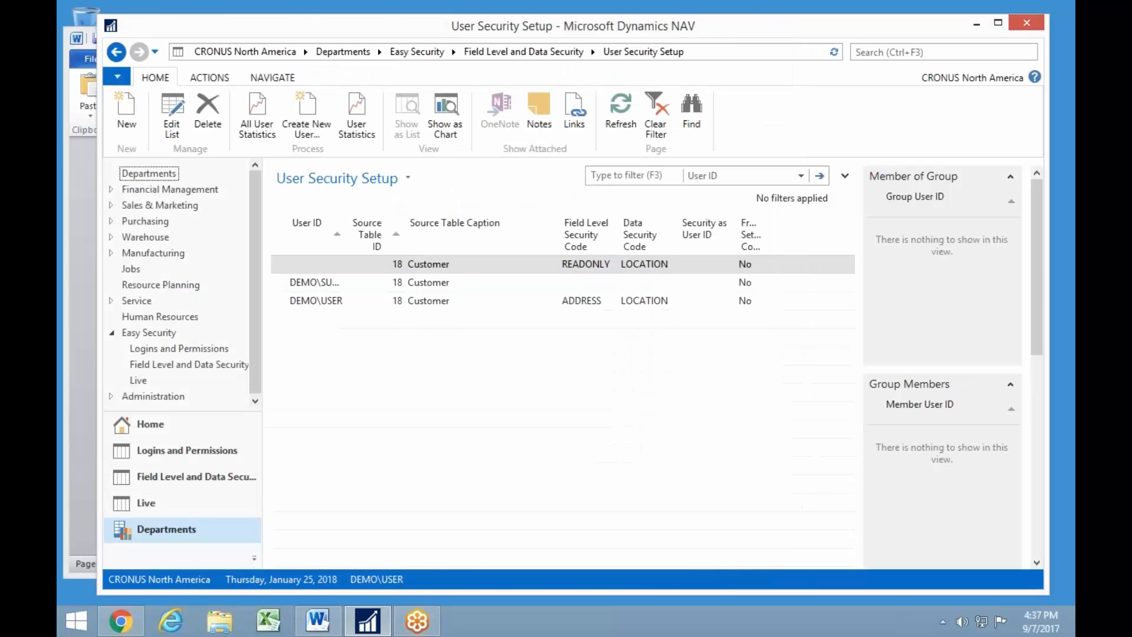
# - Review the edit rights in Login Setup and turn off Use Login Setup in the Field Level and Data Security Setup
pyautogui.click(521, 52)
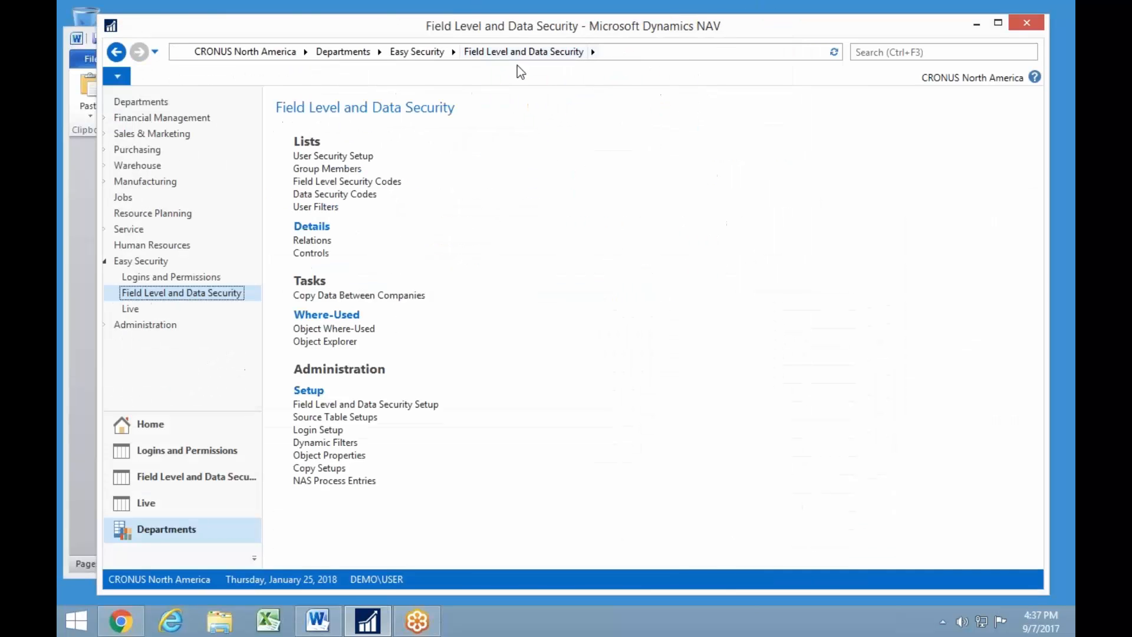
pyautogui.click(314, 435)
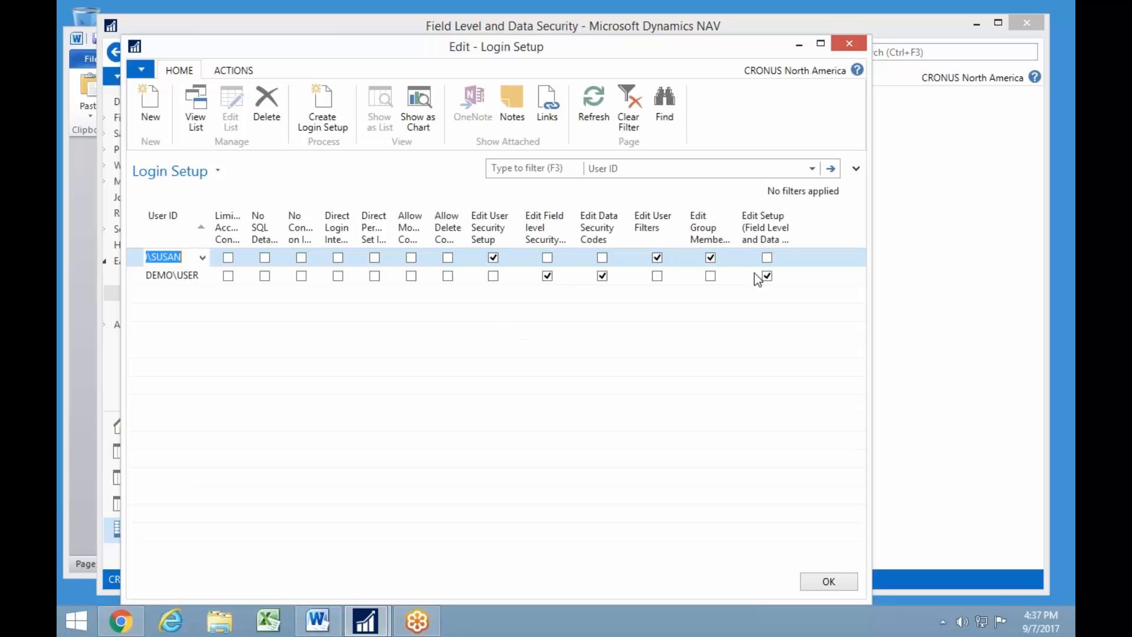
pyautogui.press('Escape')
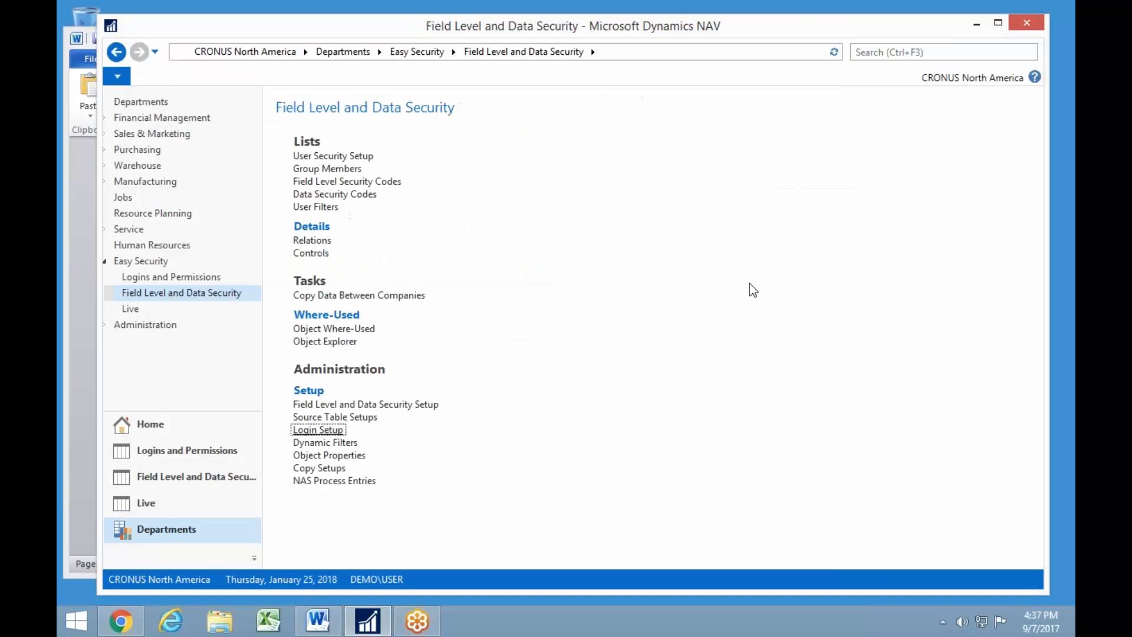
pyautogui.click(373, 406)
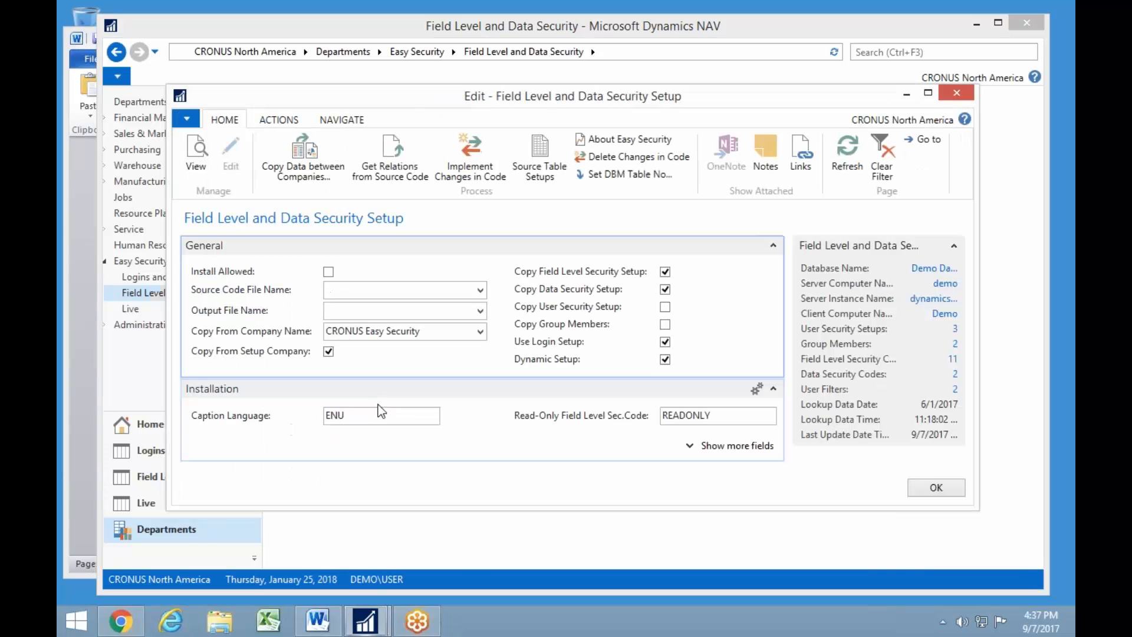
pyautogui.click(666, 343)
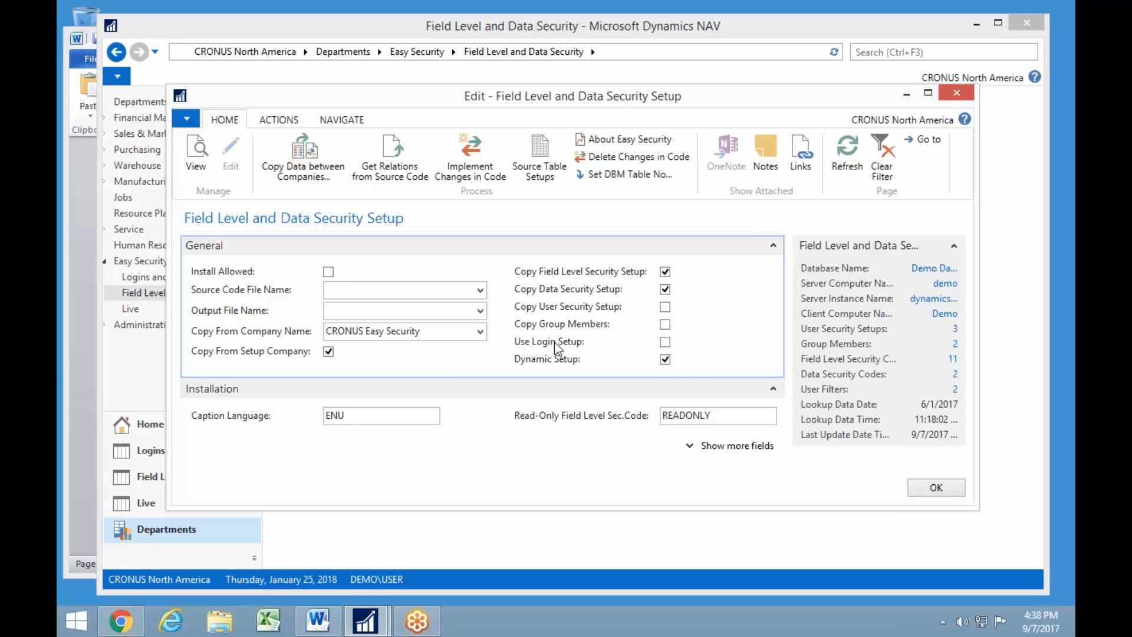
pyautogui.click(566, 305)
pyautogui.press('Escape')
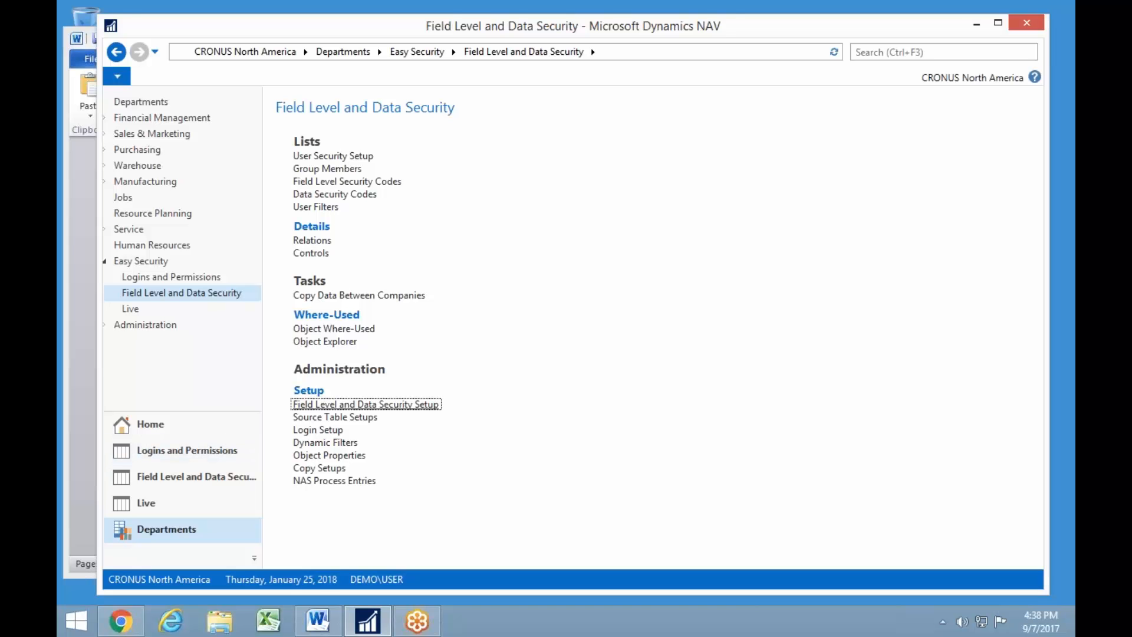
# - Switch the active company from CRONUS North America to CRONUS Easy Security
pyautogui.click(117, 76)
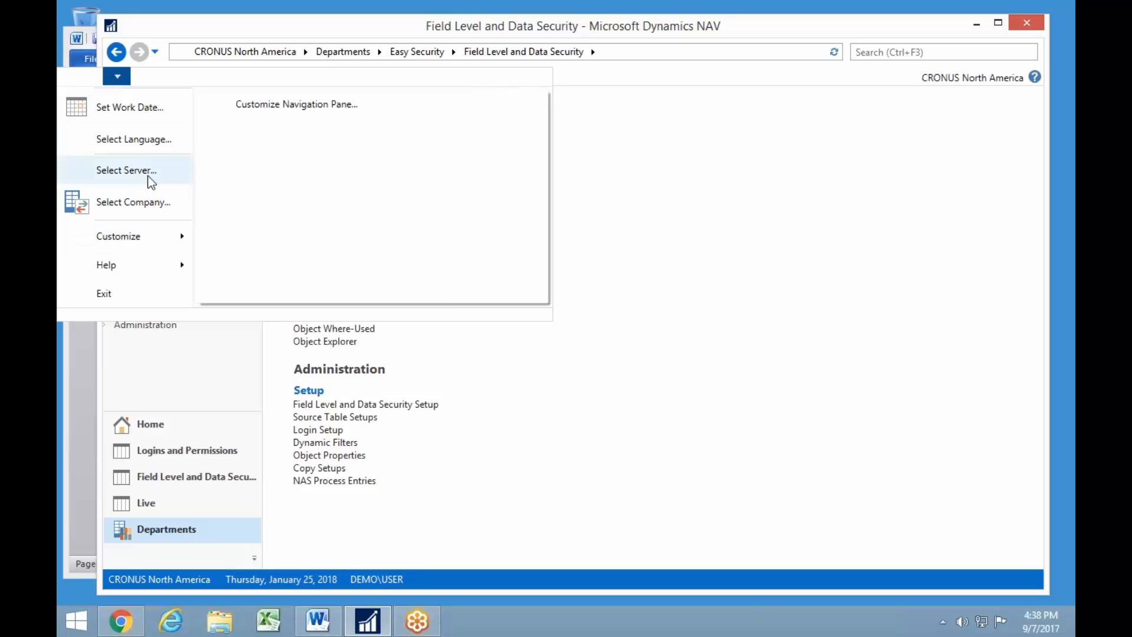
pyautogui.click(145, 201)
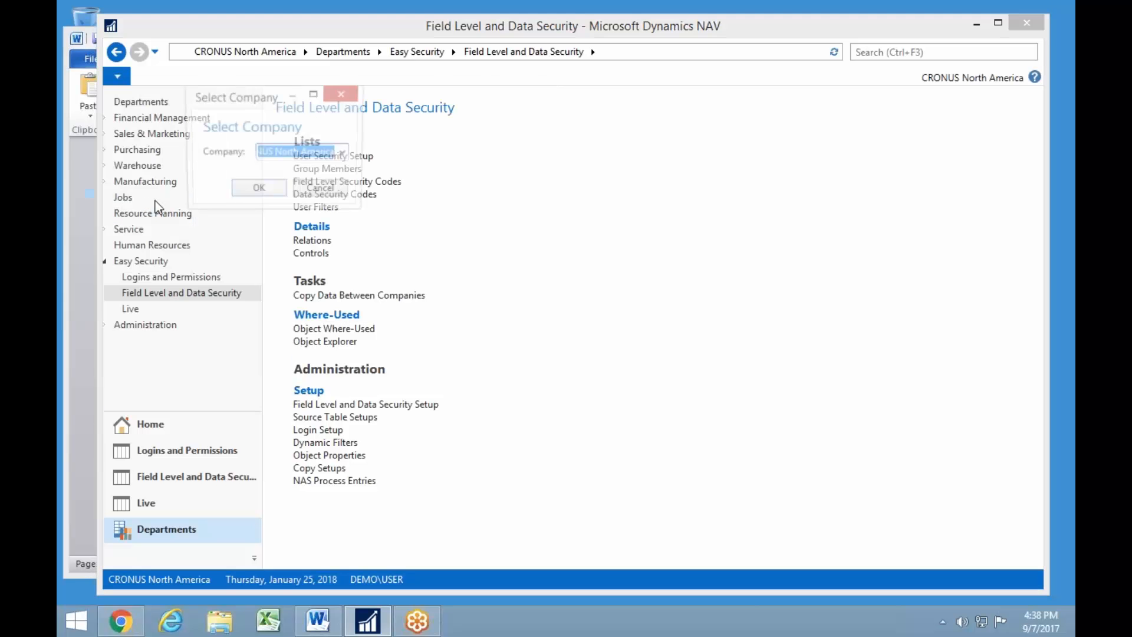
pyautogui.click(345, 154)
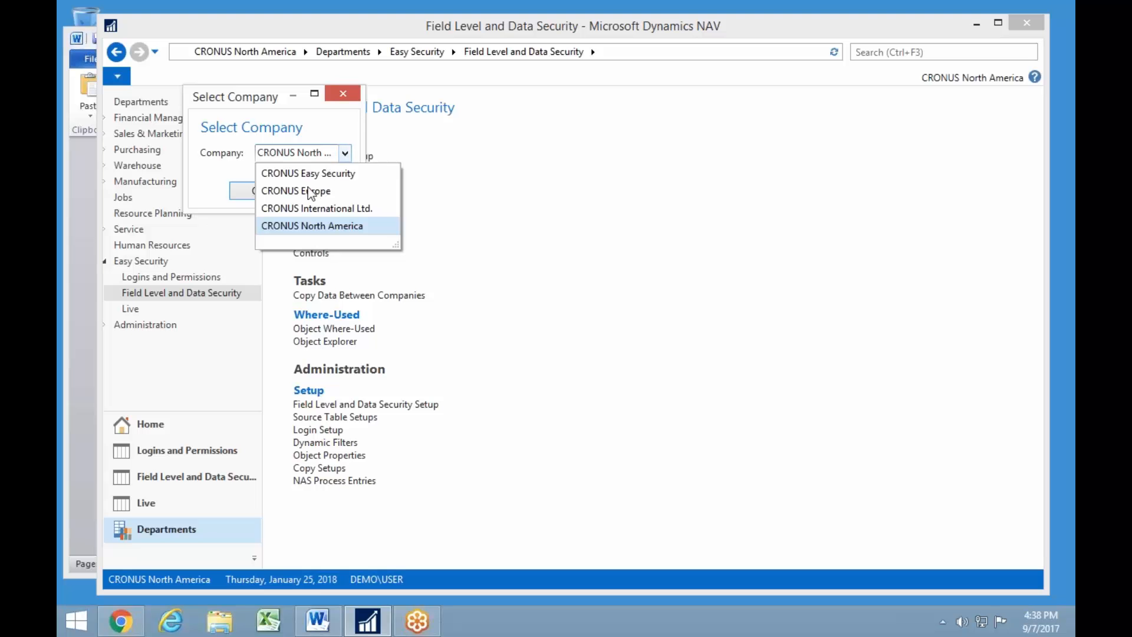
pyautogui.click(308, 173)
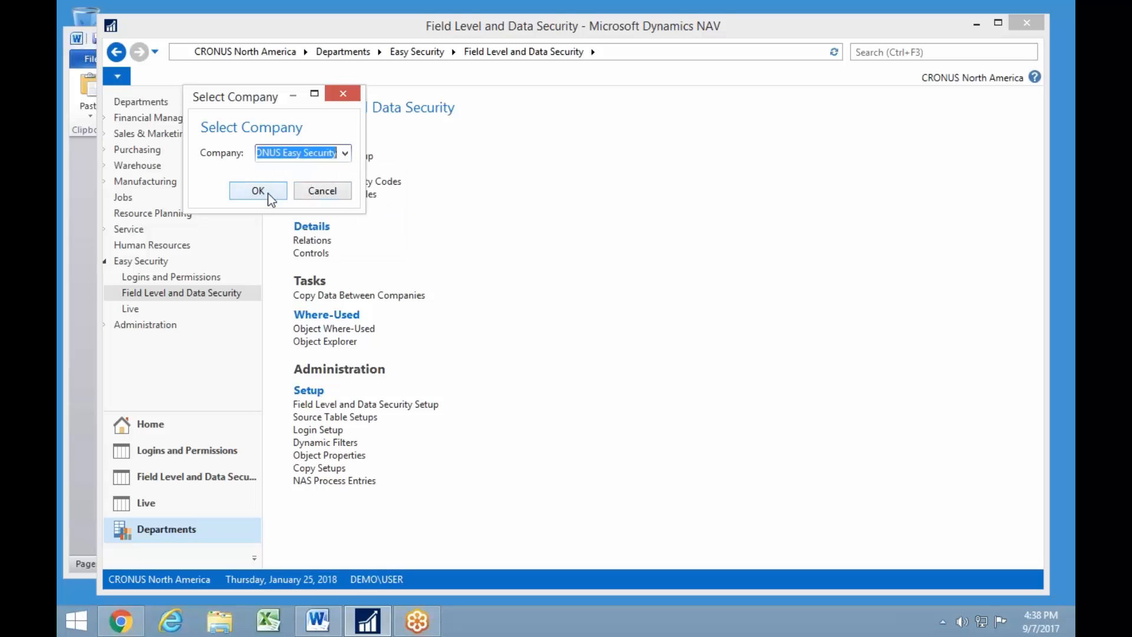
pyautogui.click(269, 194)
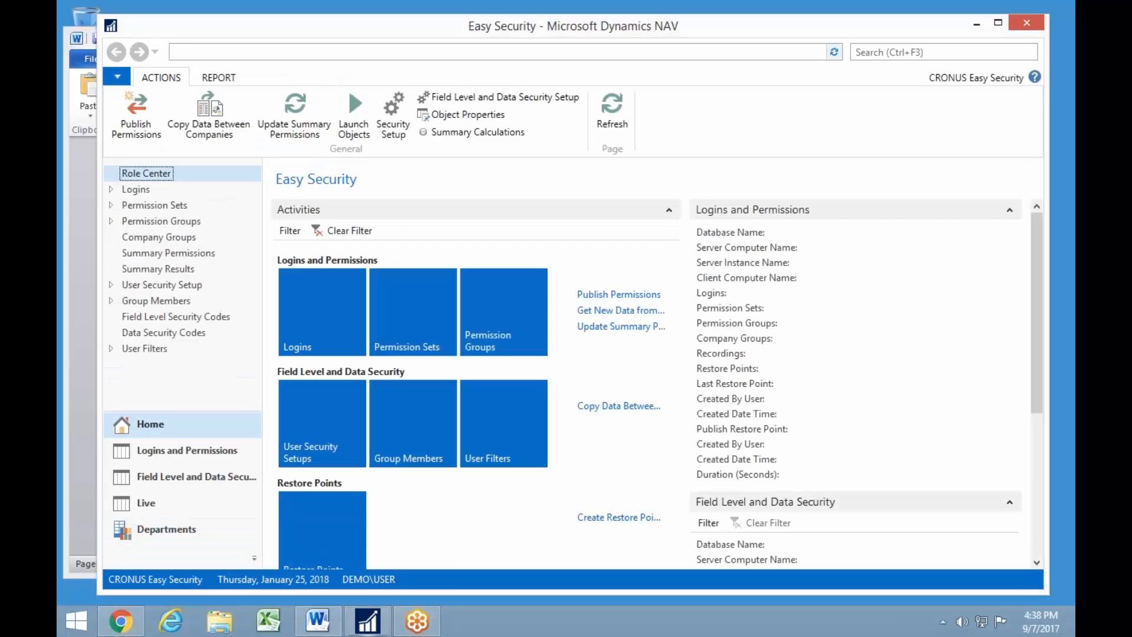
# - Open the Source Table Setups from Easy Security's Field Level and Data Security Setup
pyautogui.click(166, 529)
pyautogui.click(161, 263)
pyautogui.click(189, 293)
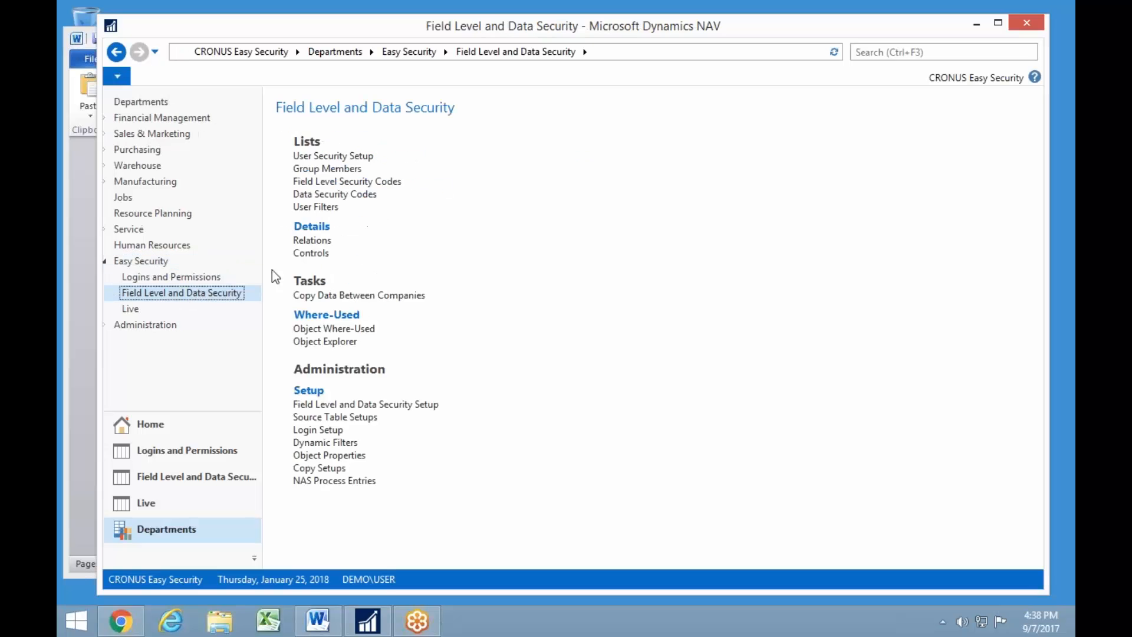
pyautogui.click(360, 405)
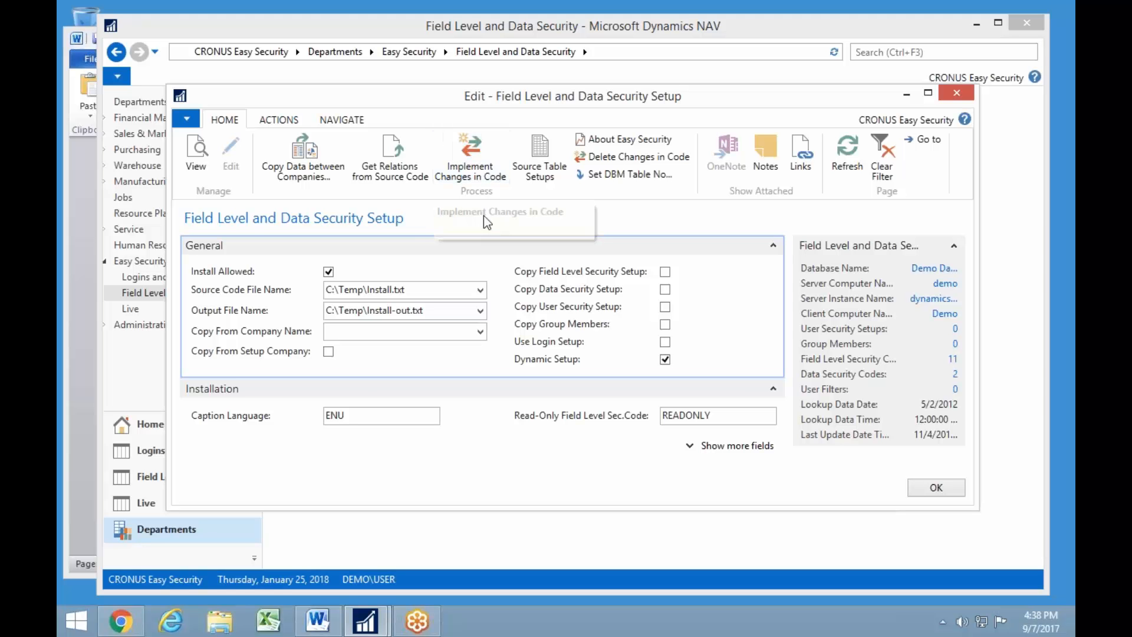
pyautogui.click(539, 155)
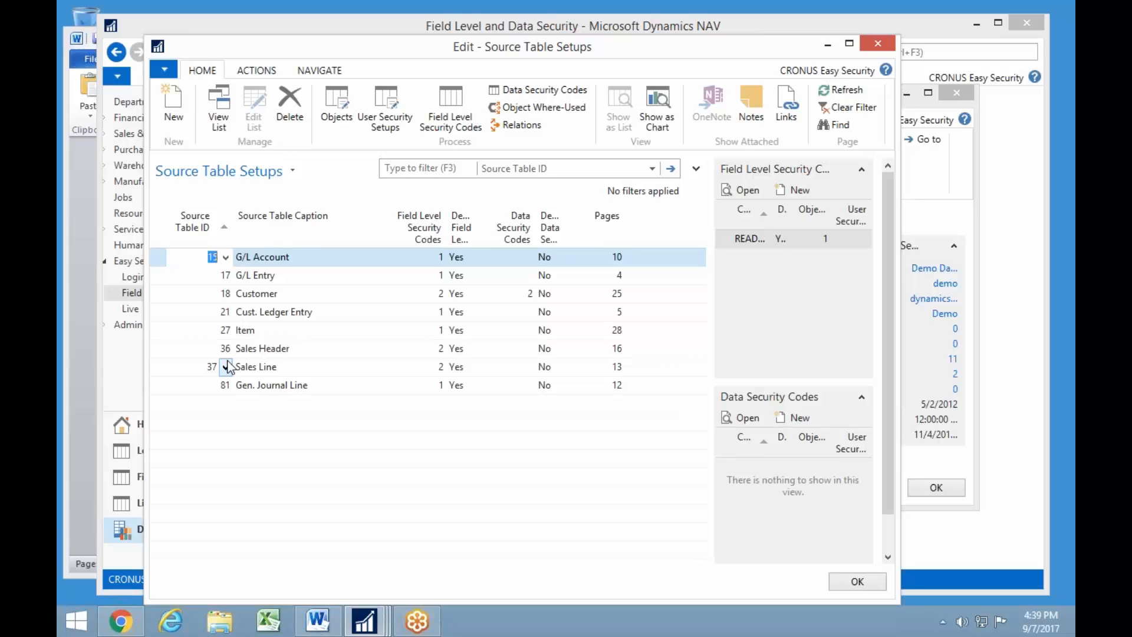
# - Add source tables 23 (Vendor) and 25 (Vendor Ledger Entry) below the existing source tables
pyautogui.press('Down')
pyautogui.press('Down')
pyautogui.press('Down')
pyautogui.press('Down')
pyautogui.press('Down')
pyautogui.press('Down')
pyautogui.press('Down')
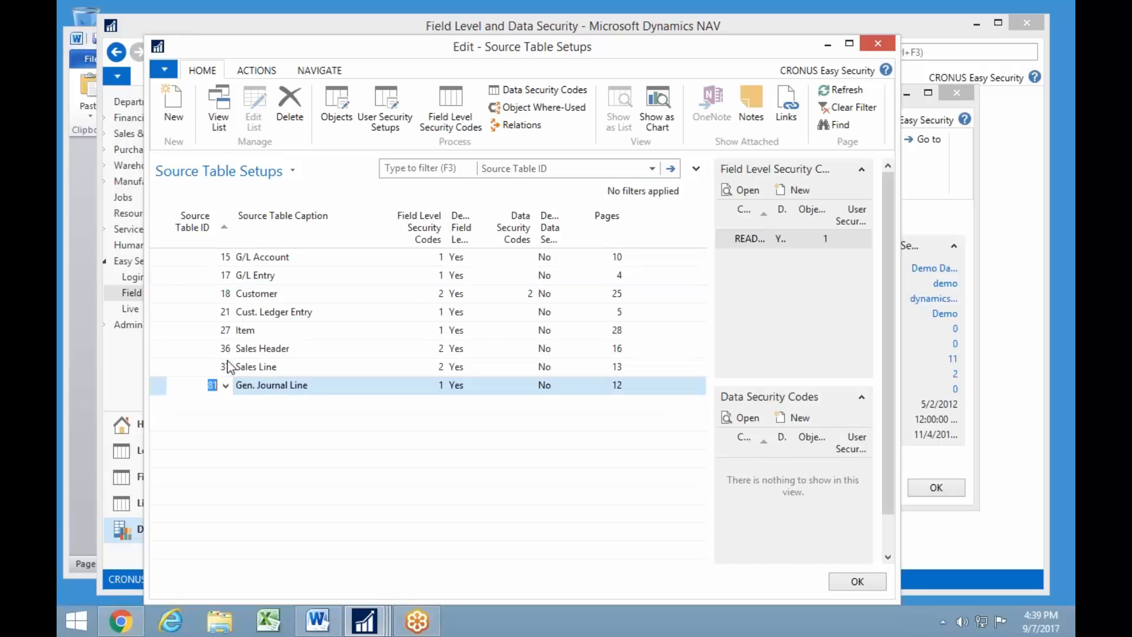
pyautogui.press('Down')
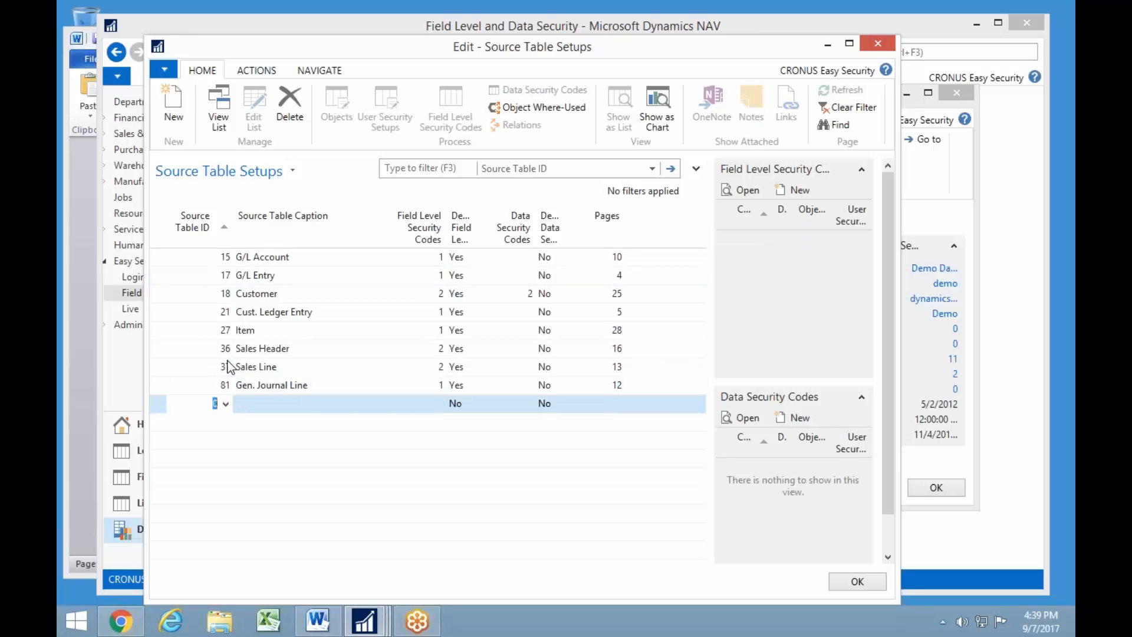
pyautogui.write('23')
pyautogui.press('Down')
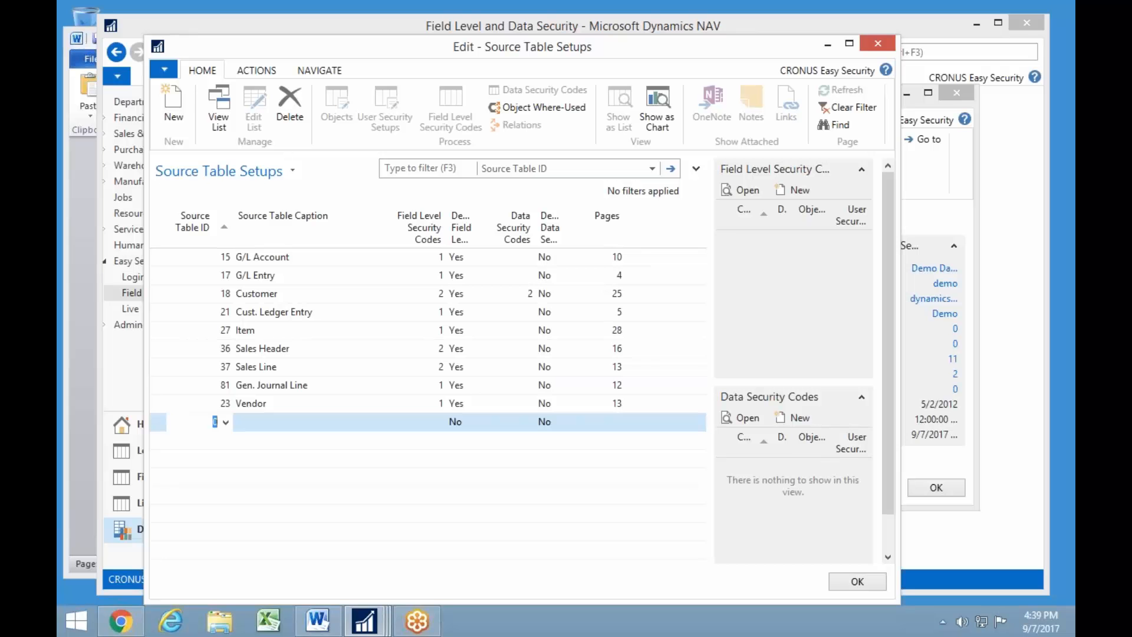
pyautogui.write('25')
pyautogui.press('Down')
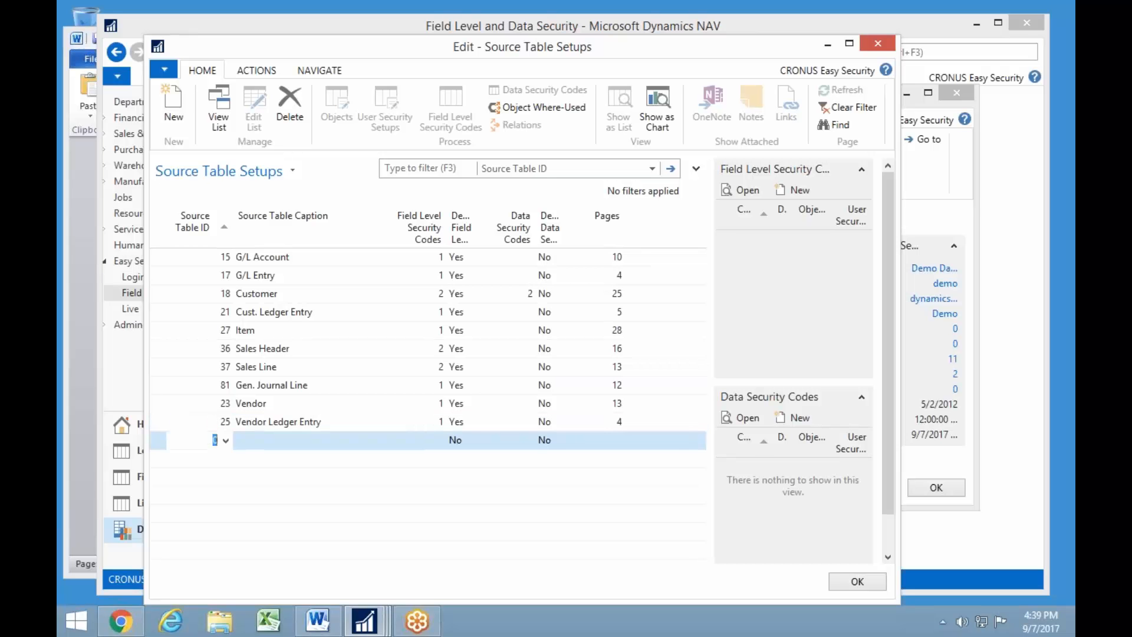
# - Add source tables 38 (Purchase Header) and 39 (Purchase Line) to the source table setups
pyautogui.write('38')
pyautogui.press('Down')
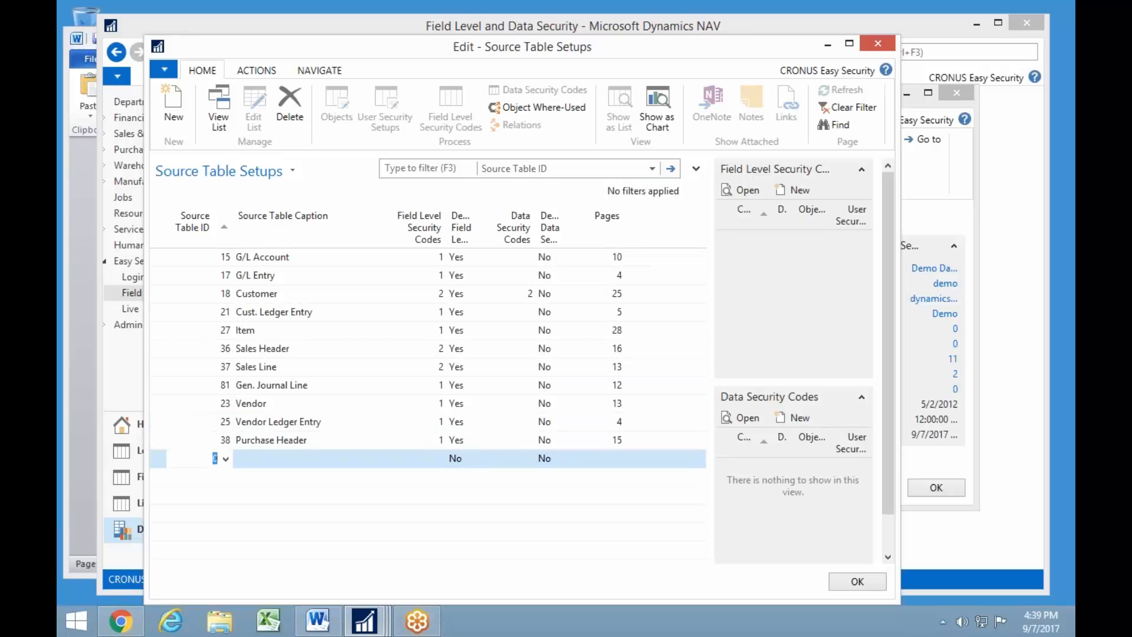
pyautogui.write('39')
pyautogui.press('Down')
pyautogui.press('Up')
pyautogui.press('Up')
pyautogui.press('Up')
pyautogui.press('Up')
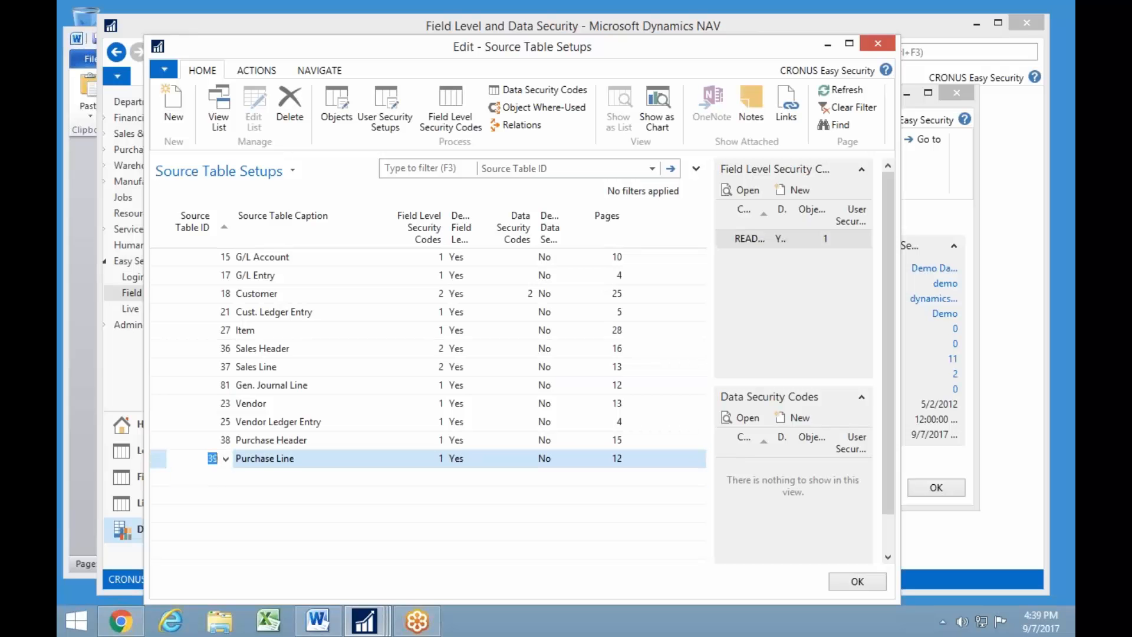
# - Review the pages related to the Purchase Header source table, and close the relations list and the source table setups
pyautogui.hotkey('shift', 'Down')
pyautogui.hotkey('shift', 'Down')
pyautogui.hotkey('shift', 'Down')
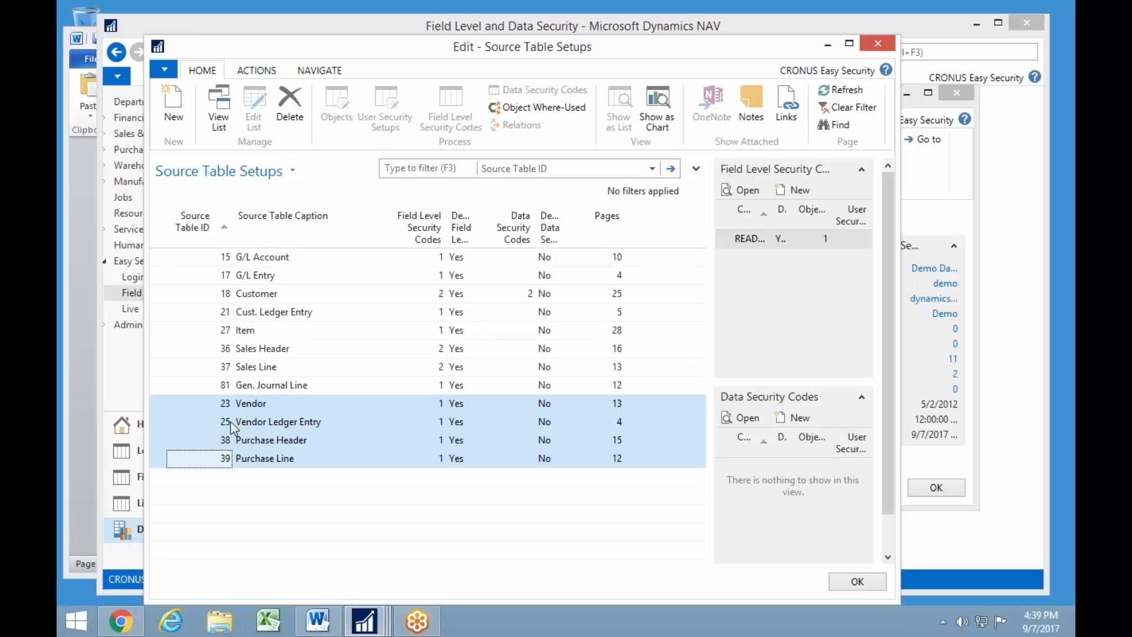
pyautogui.click(618, 443)
pyautogui.click(617, 442)
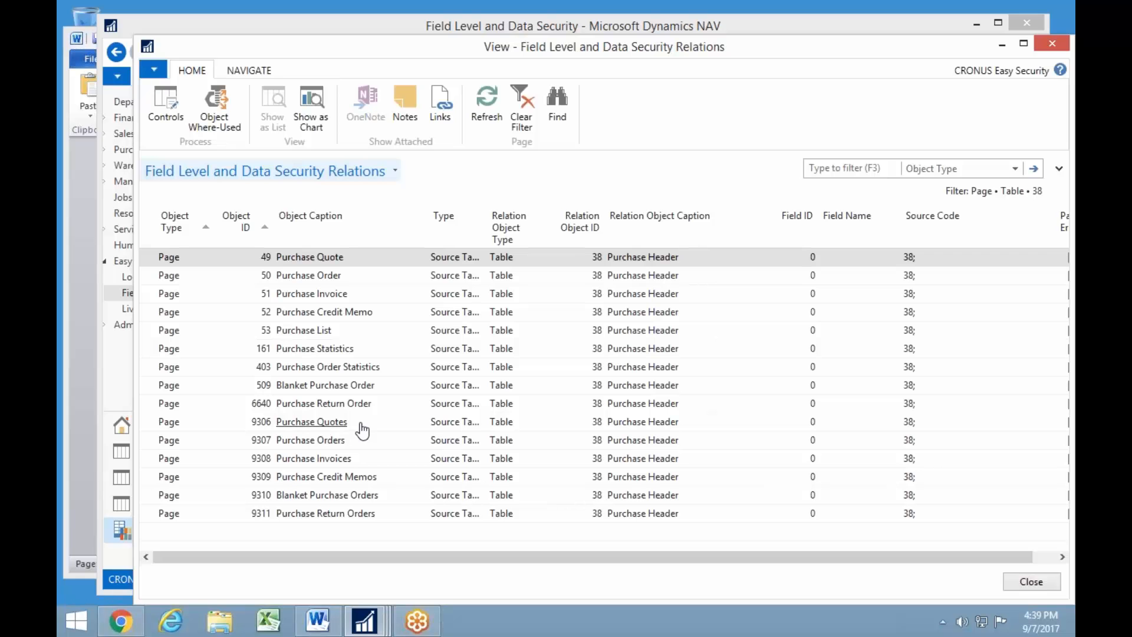
pyautogui.press('Escape')
pyautogui.press('Escape')
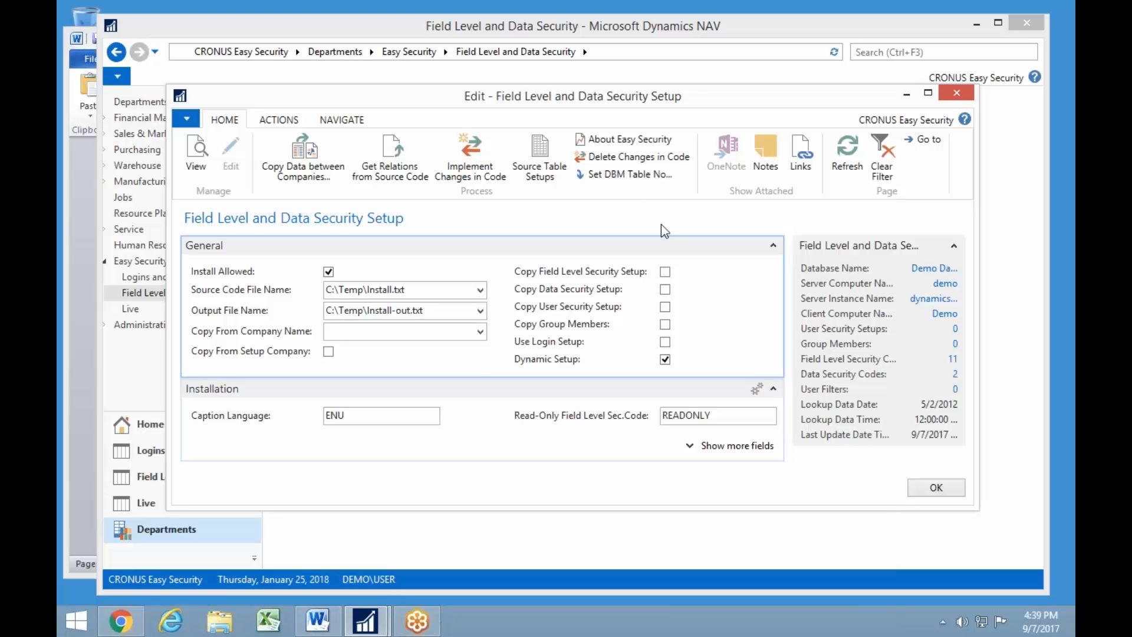
# - Set the DBM Table No. on the objects using the option Needed for Implement Changes (All)
pyautogui.click(616, 176)
pyautogui.click(554, 317)
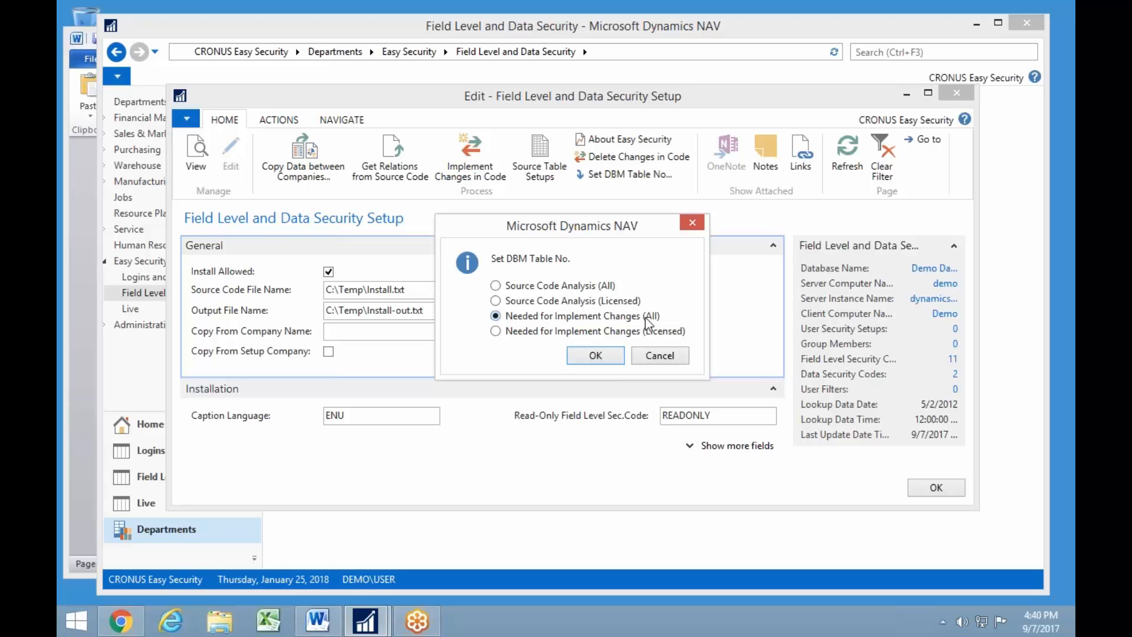
pyautogui.click(594, 358)
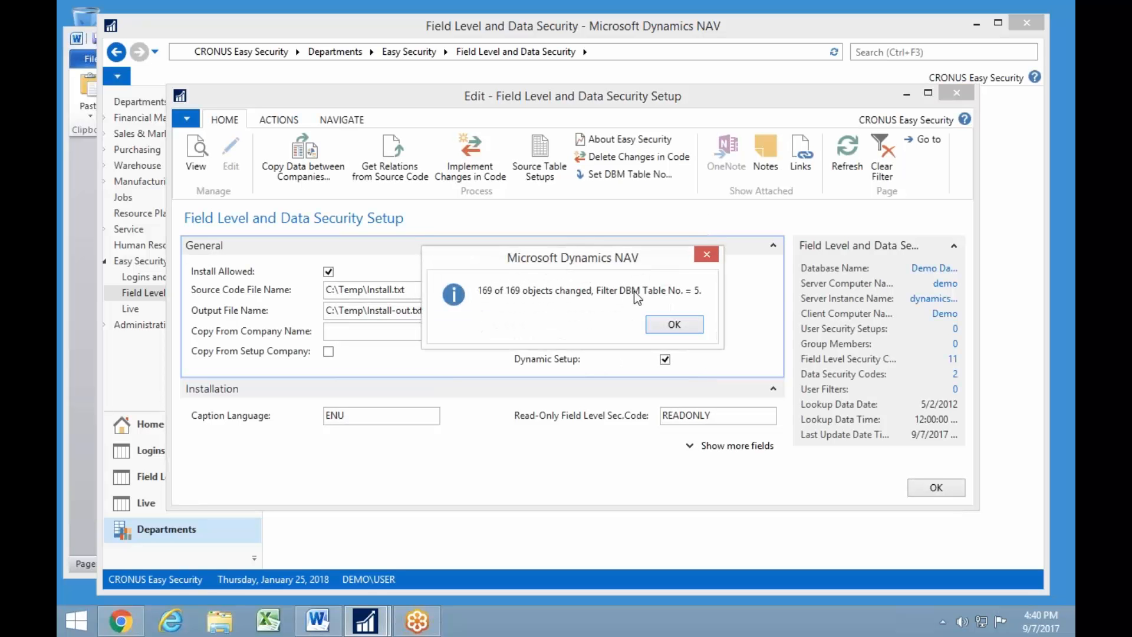
pyautogui.click(678, 325)
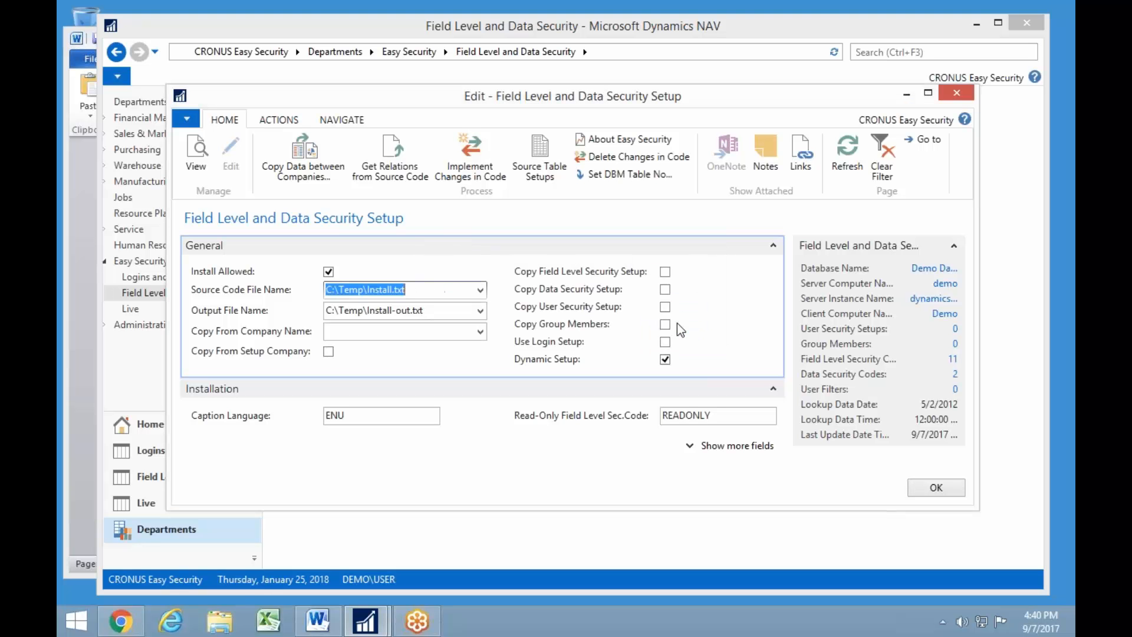
# - Switch to the Microsoft Dynamics NAV Development Environment and filter all objects to DBM Table No. 5
pyautogui.click(76, 620)
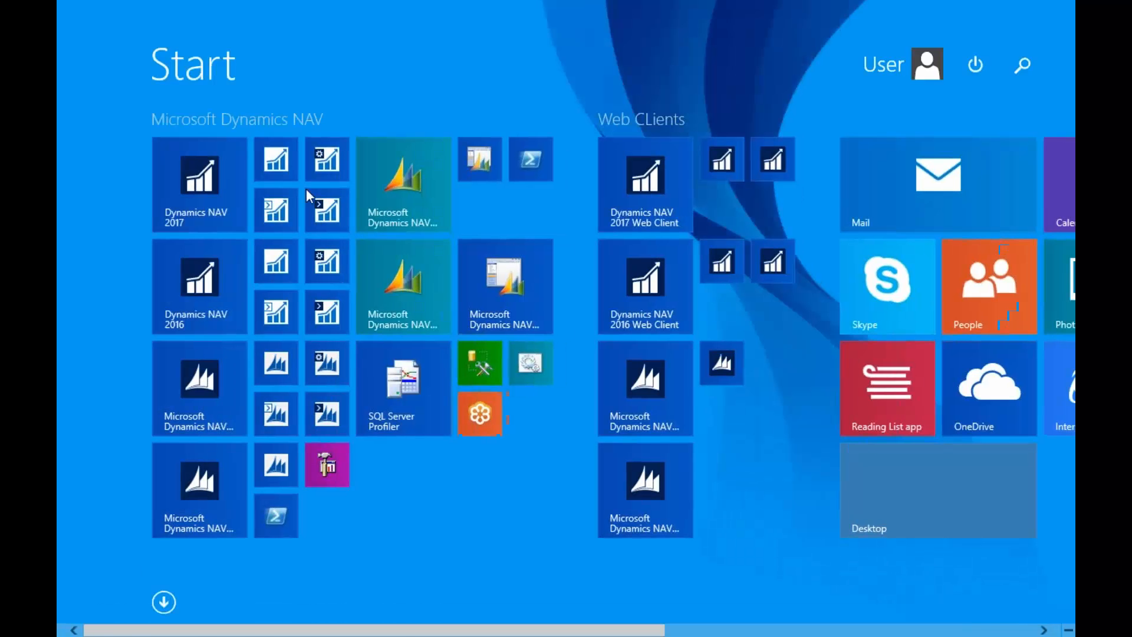
pyautogui.click(286, 164)
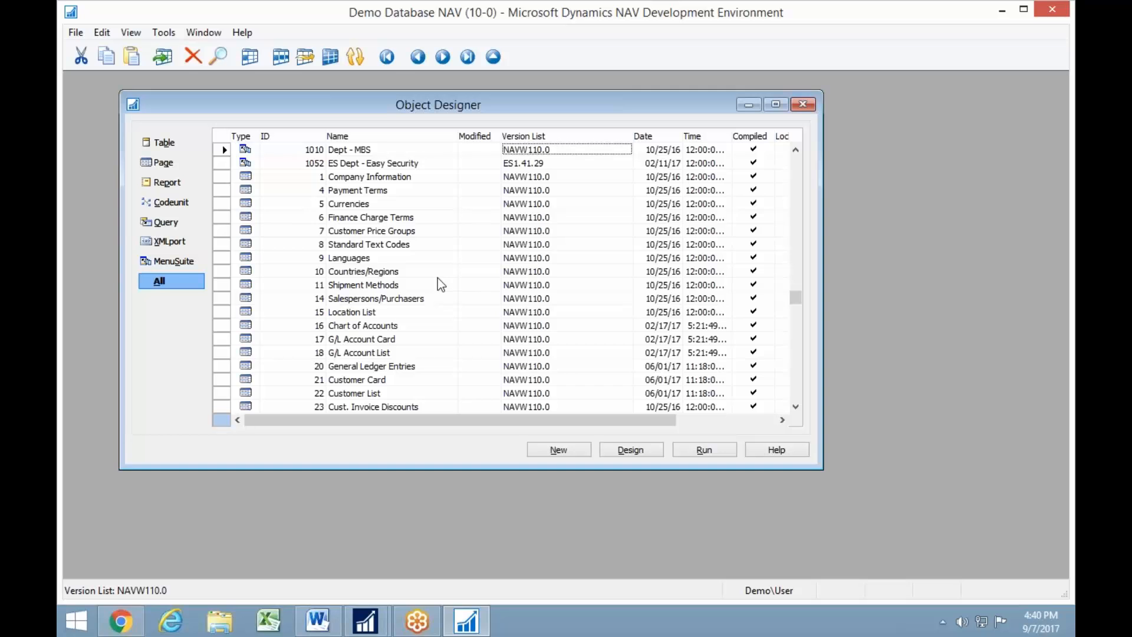
pyautogui.hotkey('ctrl', 'F7')
pyautogui.write('db')
pyautogui.press('Tab')
pyautogui.write('5')
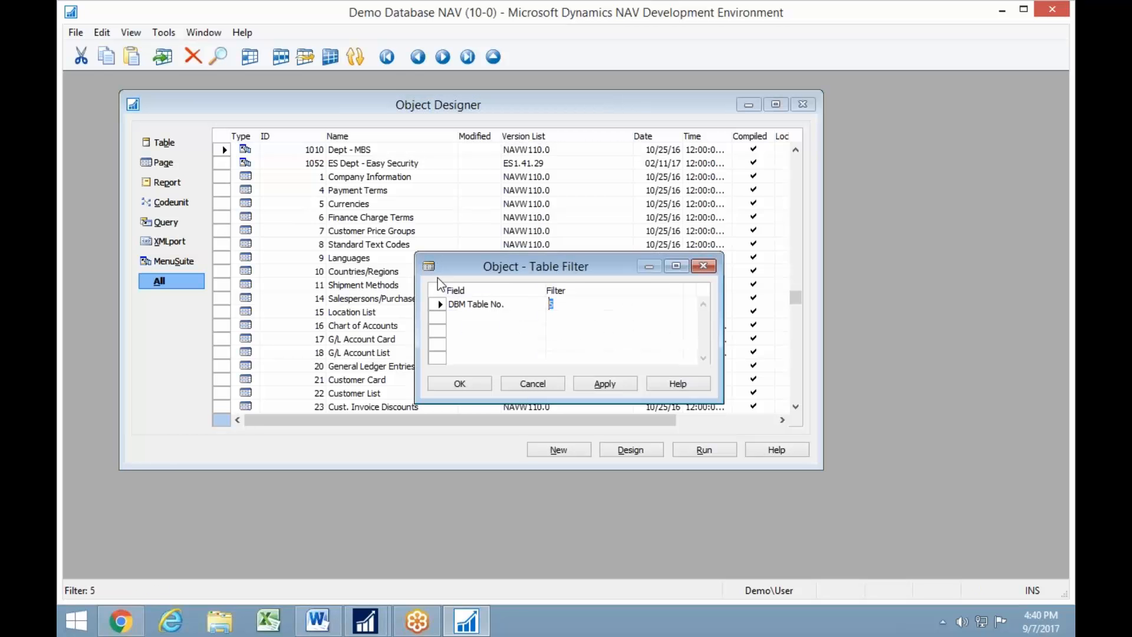
pyautogui.press('Return')
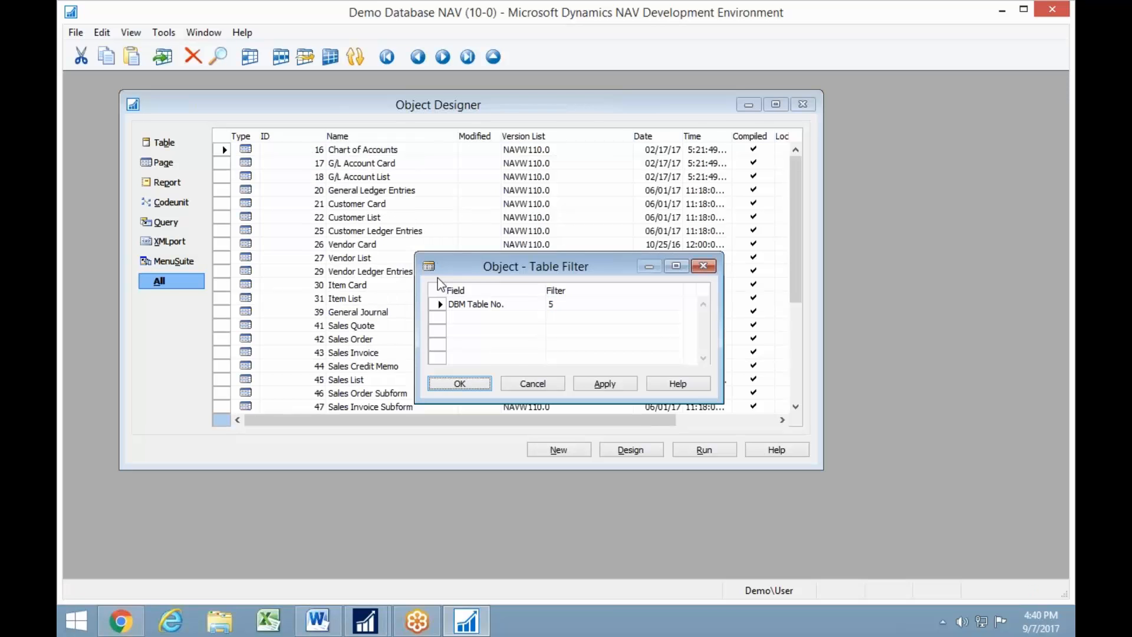
pyautogui.press('Left')
pyautogui.press('Left')
pyautogui.press('Left')
pyautogui.press('Left')
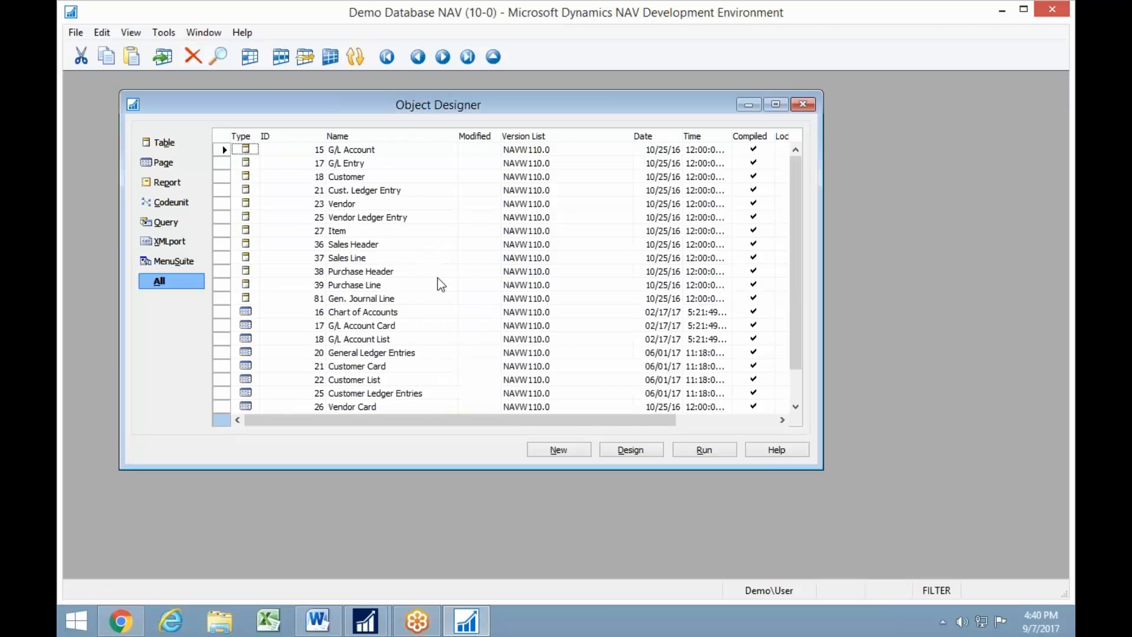
# - Try to export all filtered objects as text to Install.txt in C:\Temp
pyautogui.moveTo(823, 468); pyautogui.dragTo(942, 536)
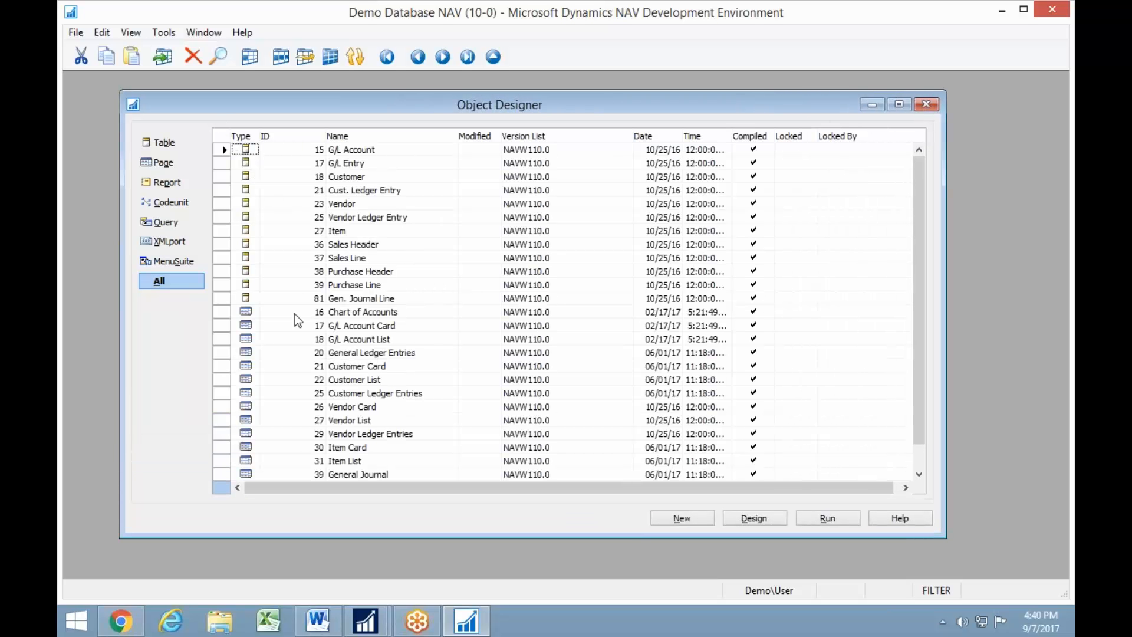
pyautogui.click(223, 141)
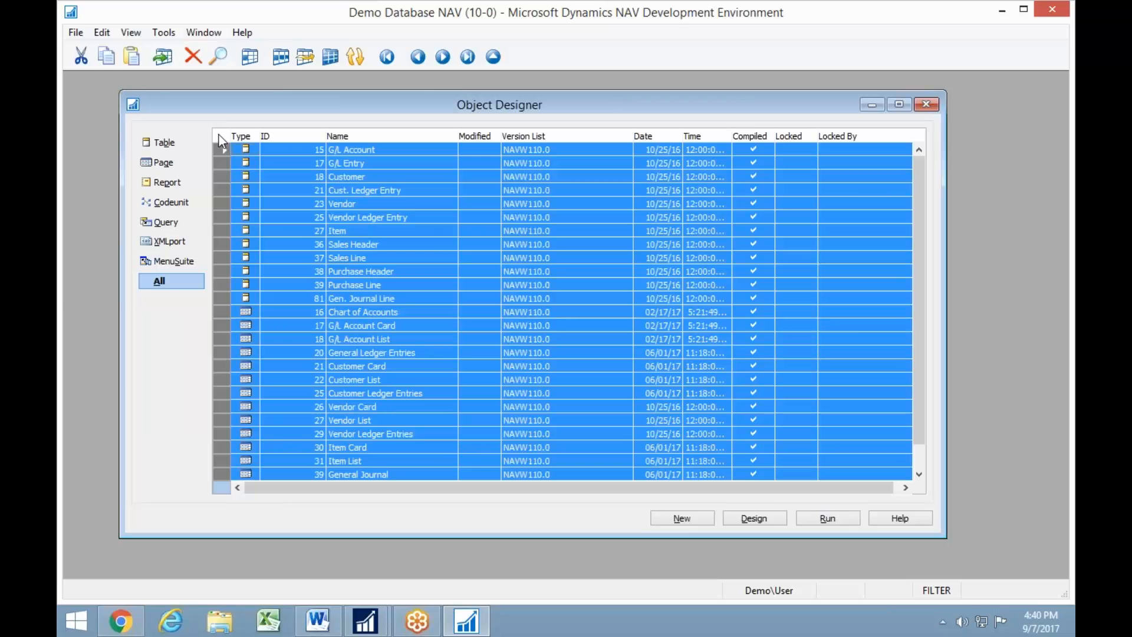
pyautogui.click(76, 33)
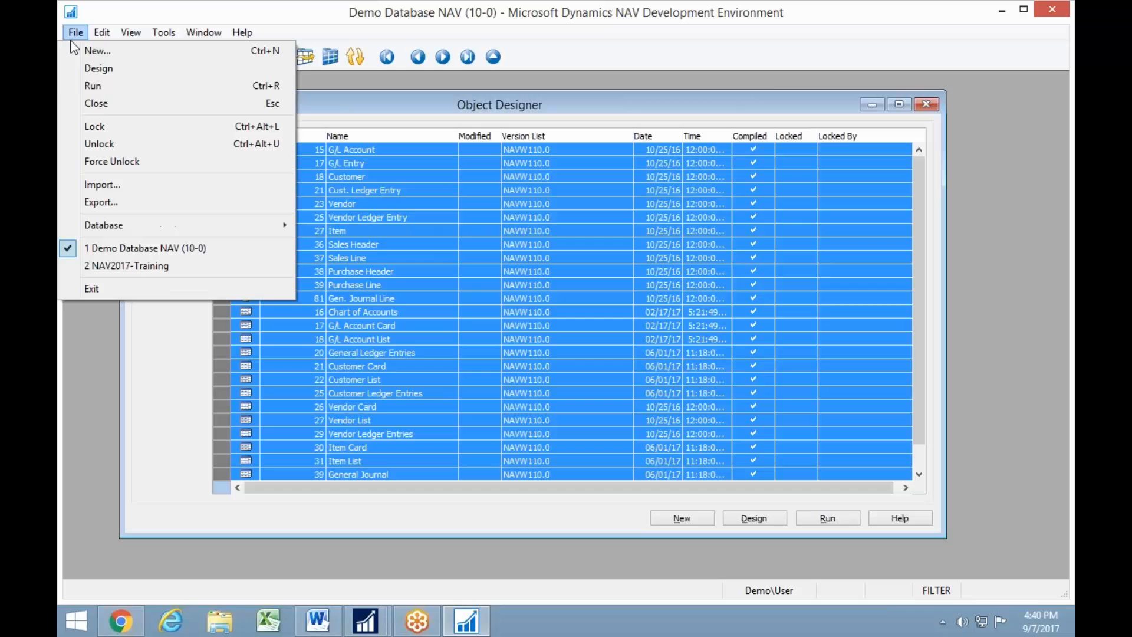
pyautogui.click(110, 201)
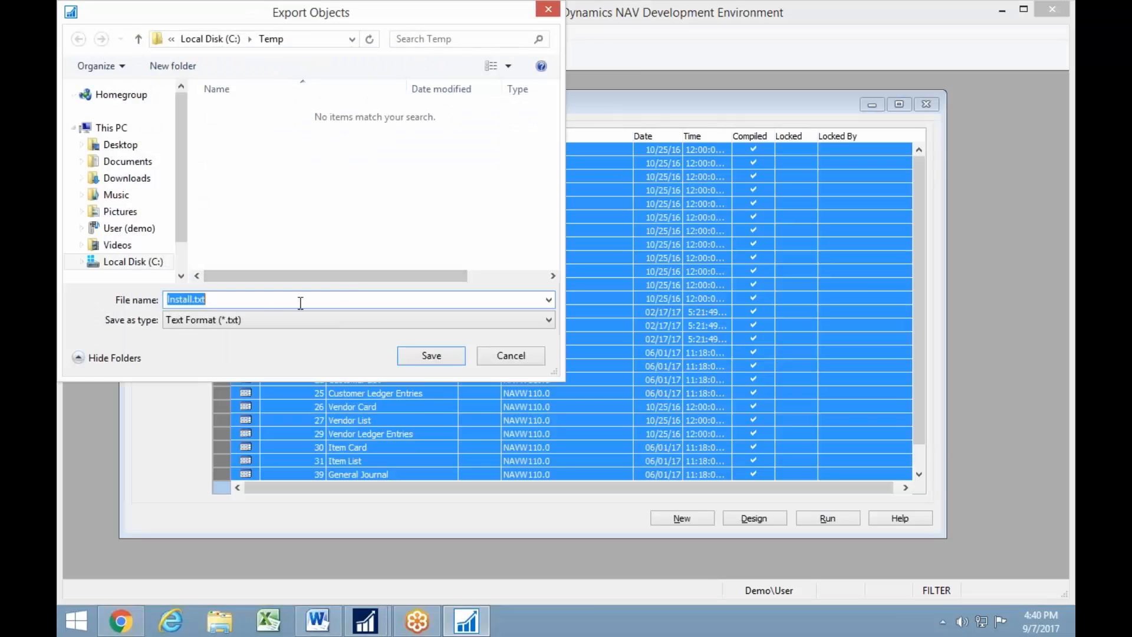
pyautogui.click(436, 360)
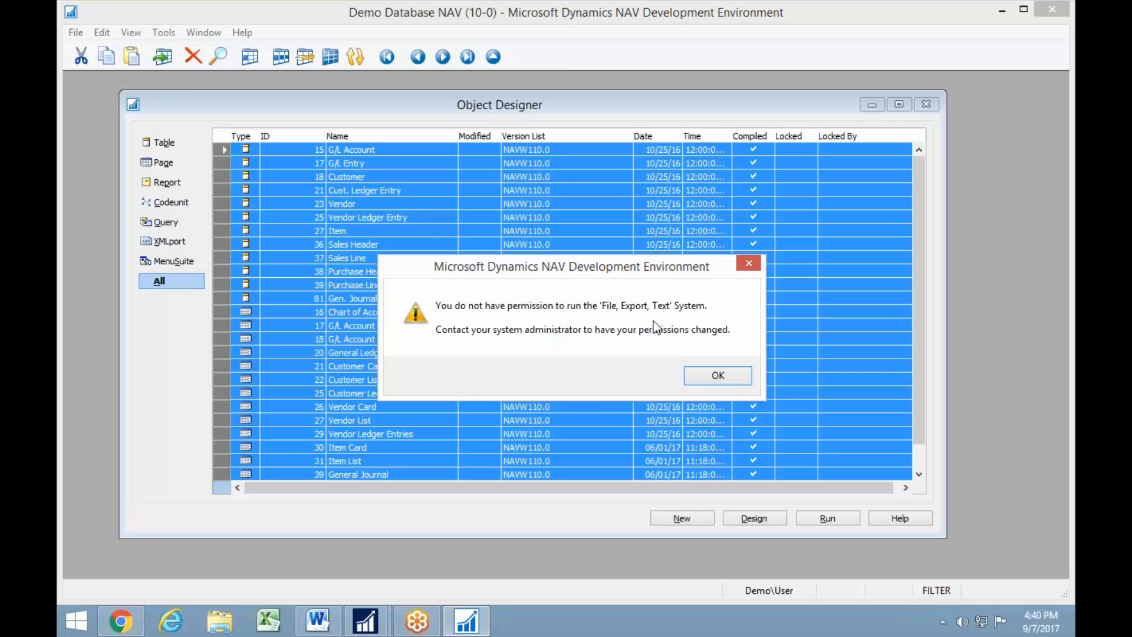
pyautogui.click(733, 385)
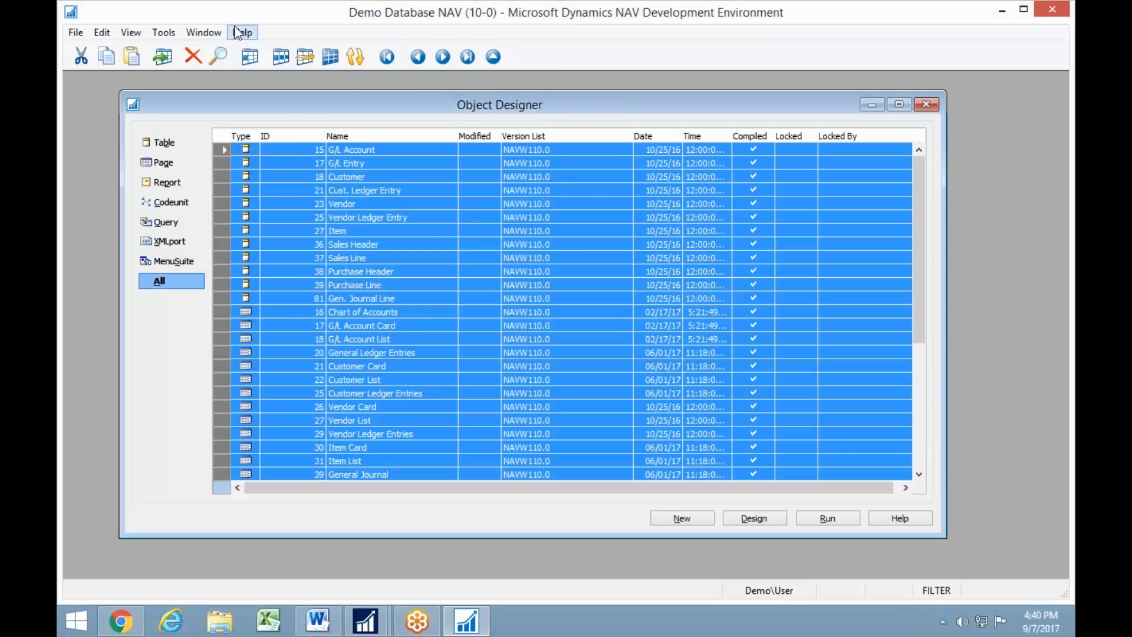
# - Change the license to the NAV 2017 No ISV Insert .flf file and reopen Demo Database NAV (10-0)
pyautogui.click(164, 31)
pyautogui.moveTo(175, 254)
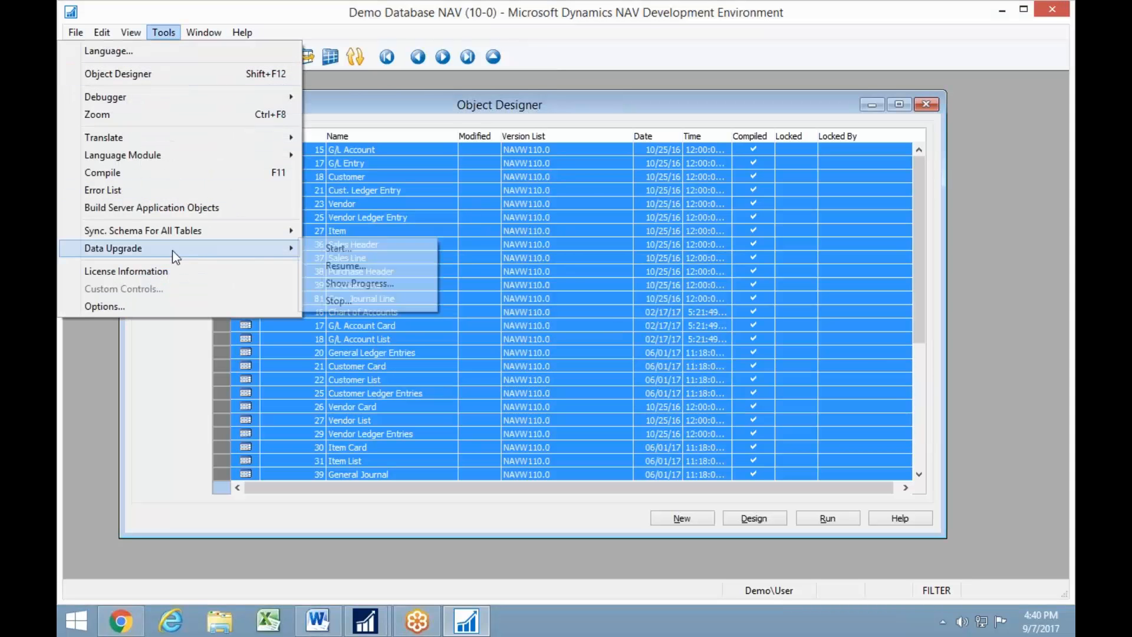
pyautogui.click(152, 271)
pyautogui.click(697, 427)
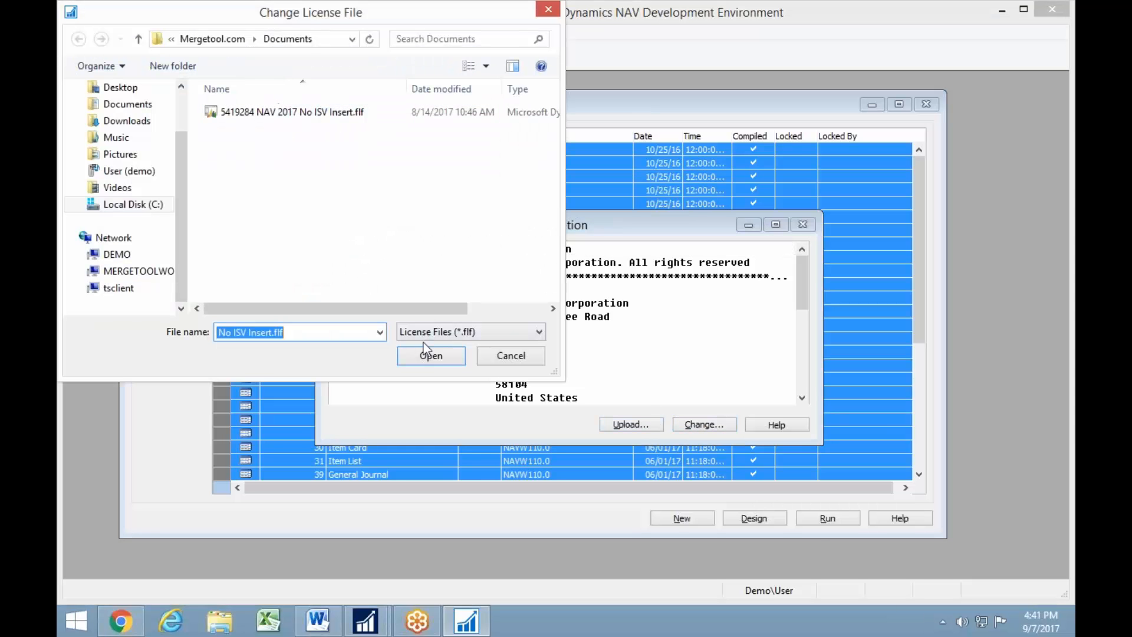
pyautogui.click(431, 355)
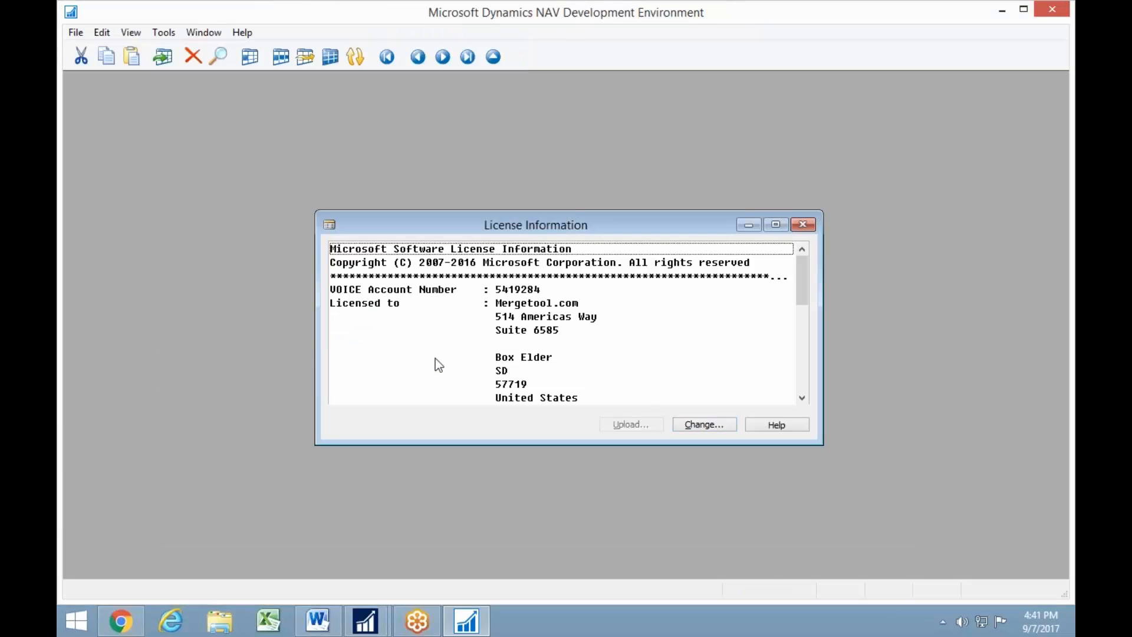
pyautogui.hotkey('alt', 'f')
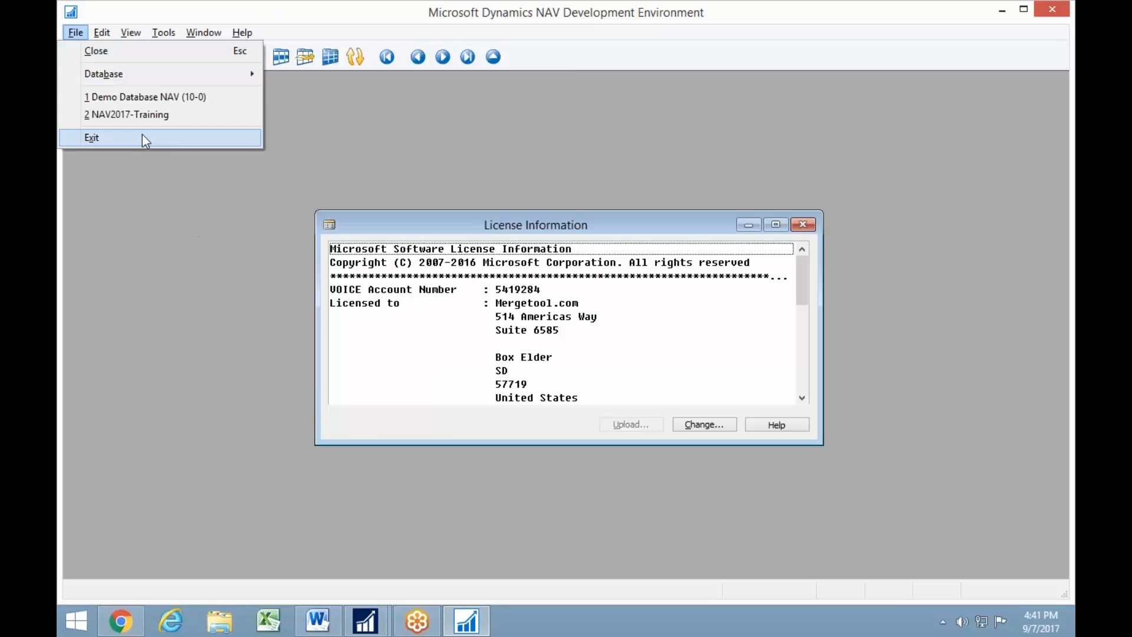
pyautogui.click(129, 99)
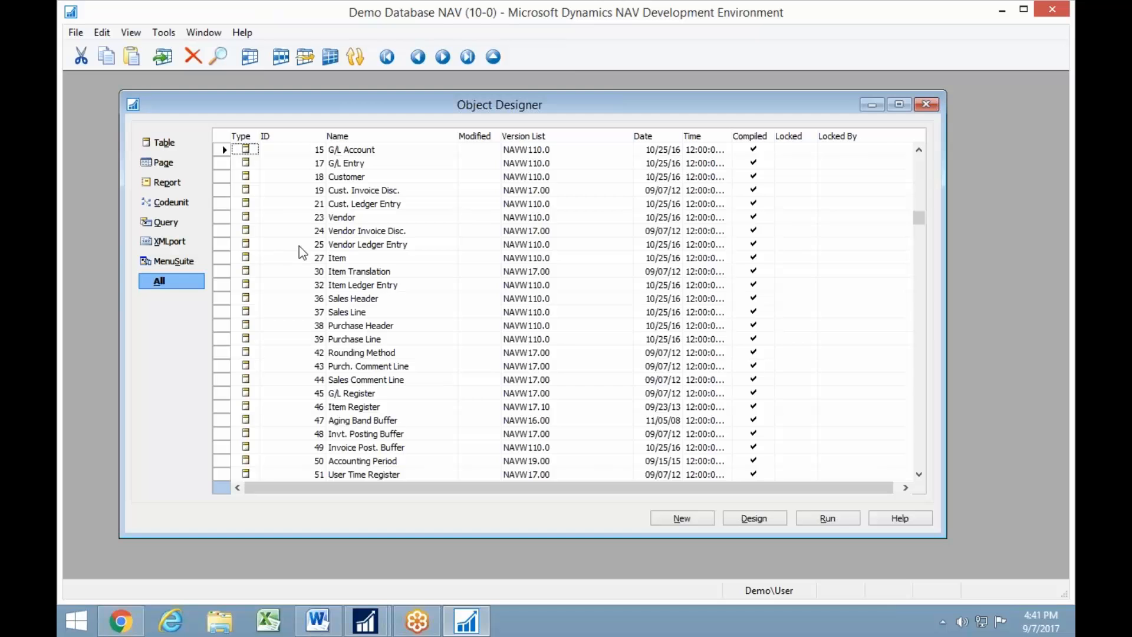
# - Filter the reopened database's object list to DBM Table No. 5
pyautogui.hotkey('ctrl', 'F7')
pyautogui.hotkey('shift', 'Tab')
pyautogui.write('db')
pyautogui.press('Tab')
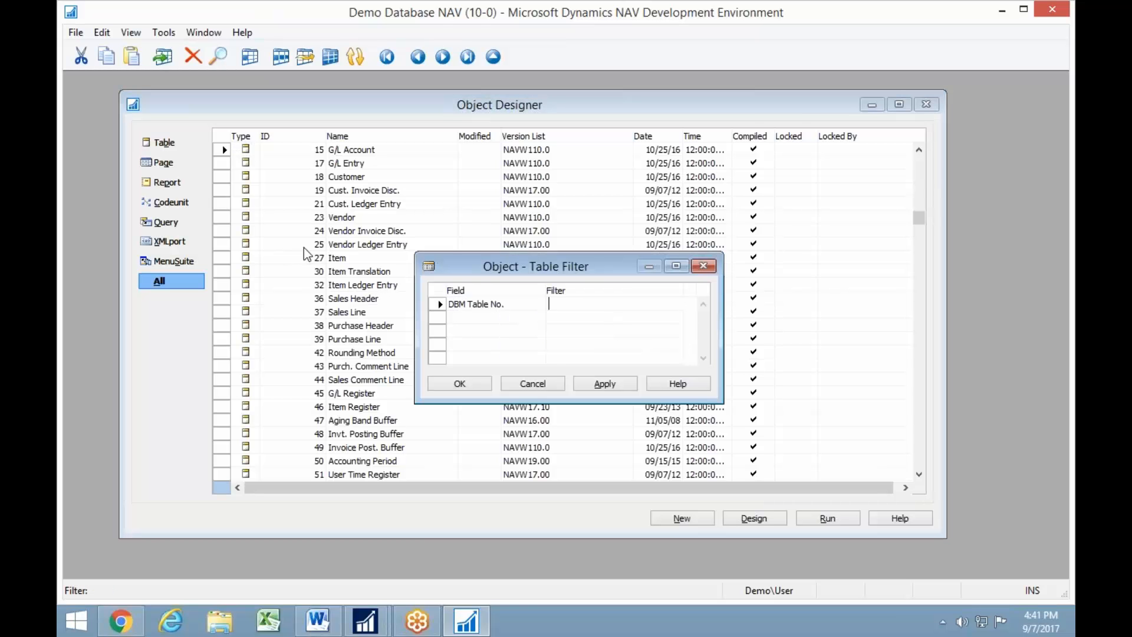
pyautogui.write('5')
pyautogui.press('Return')
pyautogui.press('Return')
pyautogui.press('Return')
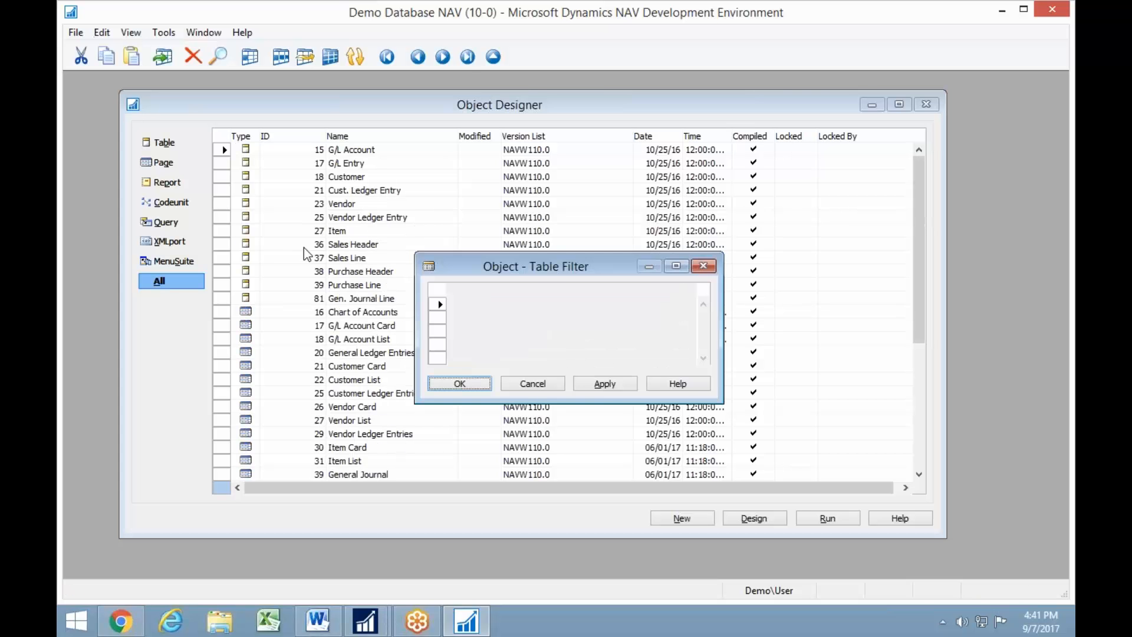
# - Export all filtered objects in text format as Install.txt in C:\Temp
pyautogui.hotkey('ctrl', 'a')
pyautogui.hotkey('alt', 'f')
pyautogui.press('e')
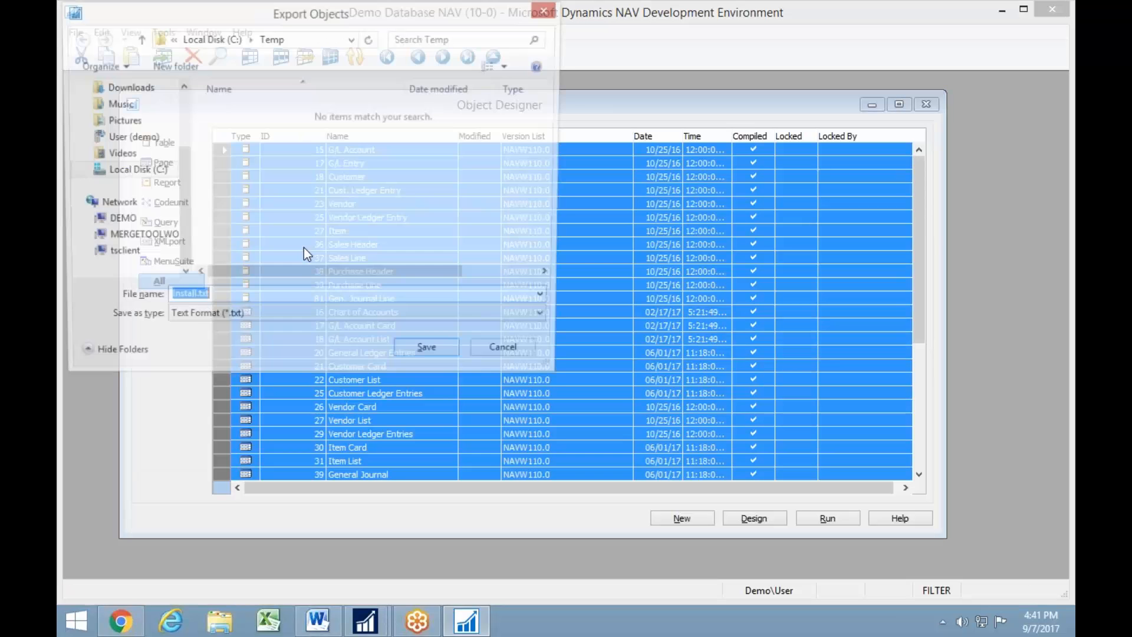
pyautogui.click(436, 362)
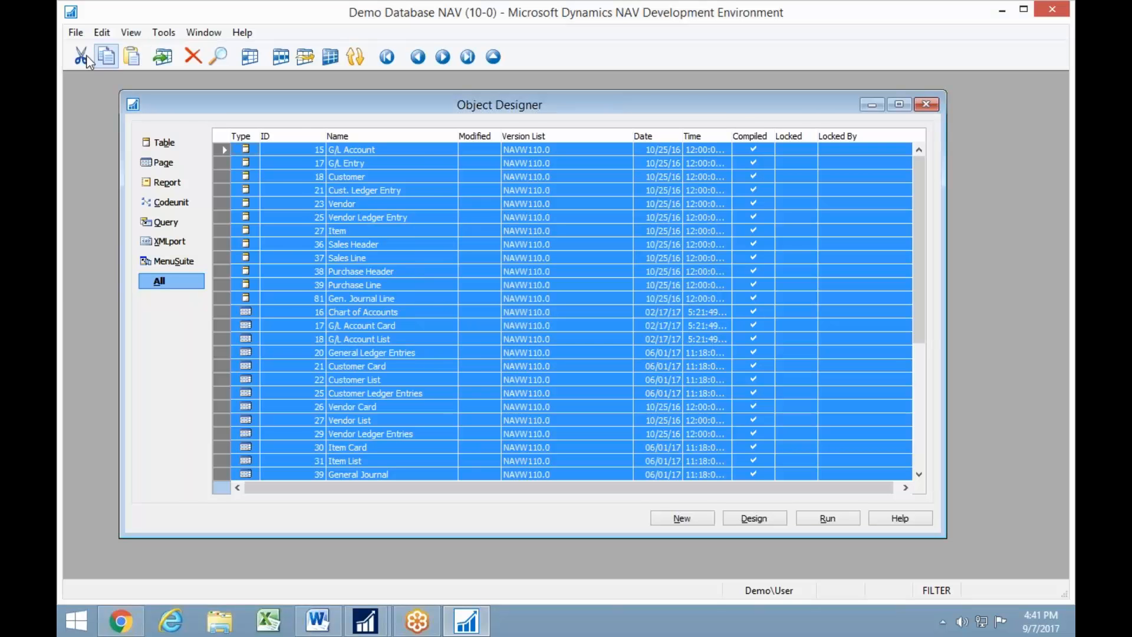
# - Export the same objects in Dynamics NAV Object Format as Install.fob in C:\Temp
pyautogui.click(76, 34)
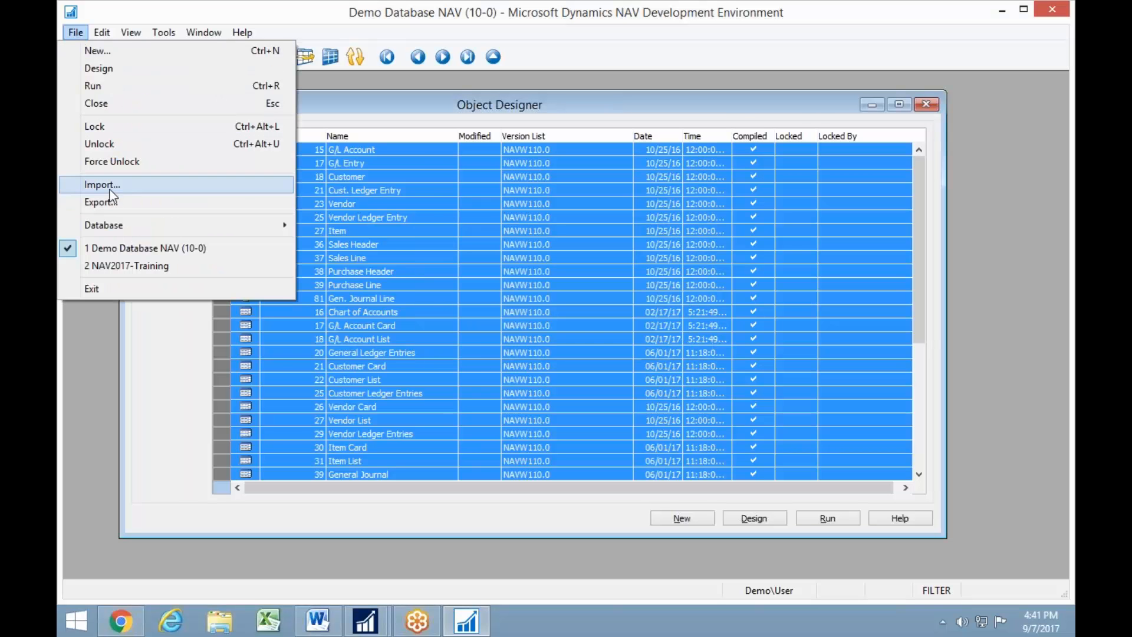
pyautogui.click(102, 202)
pyautogui.click(408, 321)
pyautogui.click(306, 332)
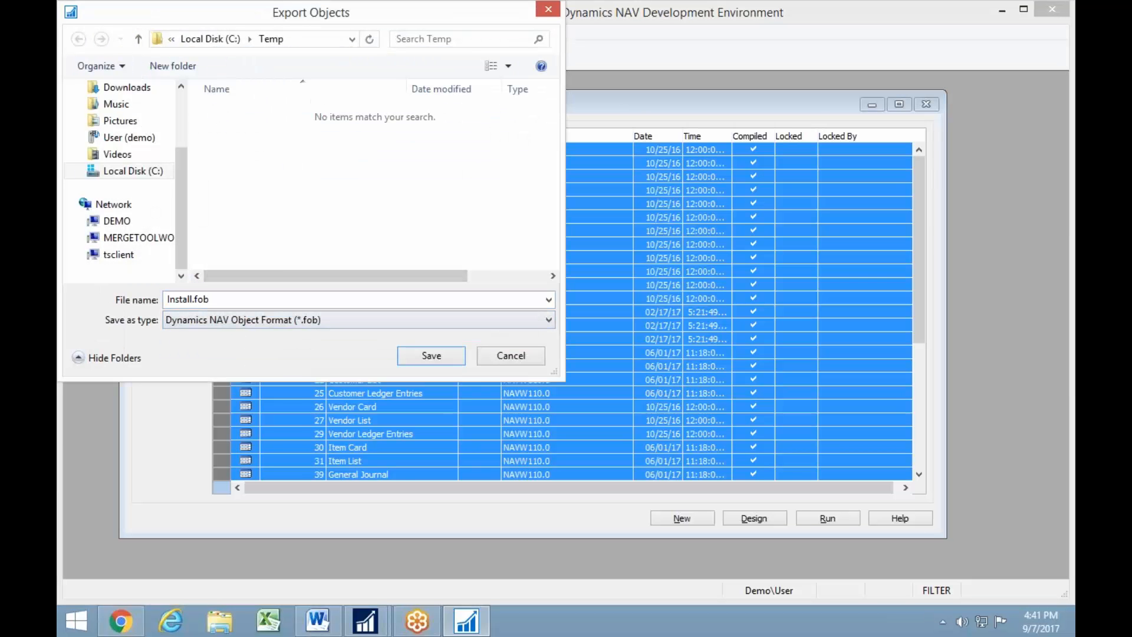
pyautogui.click(431, 356)
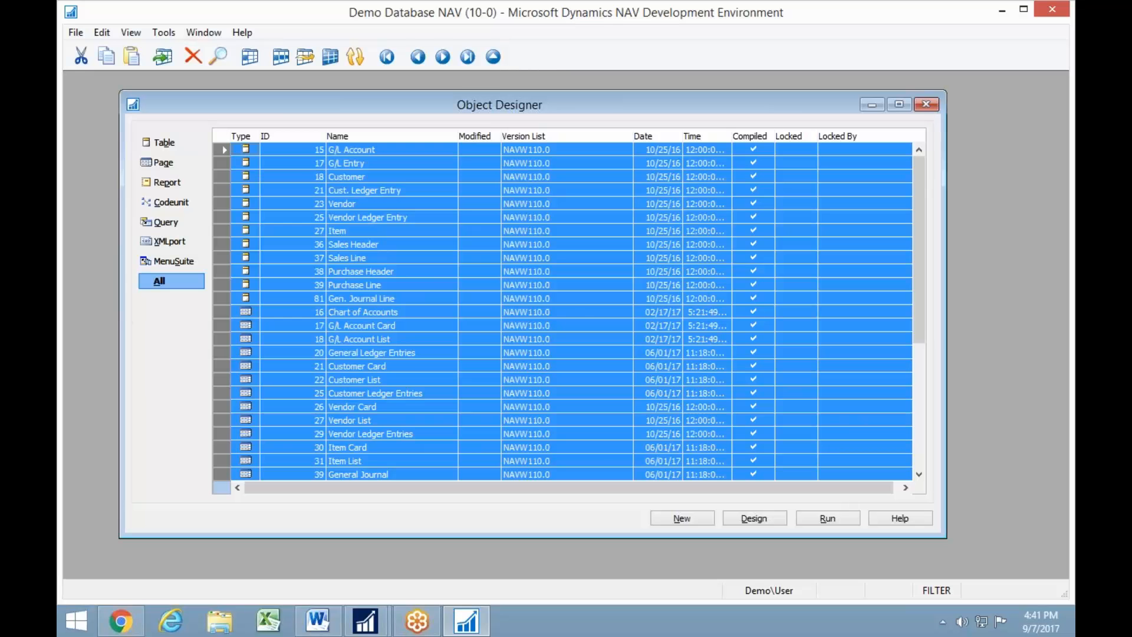
# - Compile all the selected objects in the Object Designer
pyautogui.click(169, 33)
pyautogui.click(120, 173)
pyautogui.click(504, 361)
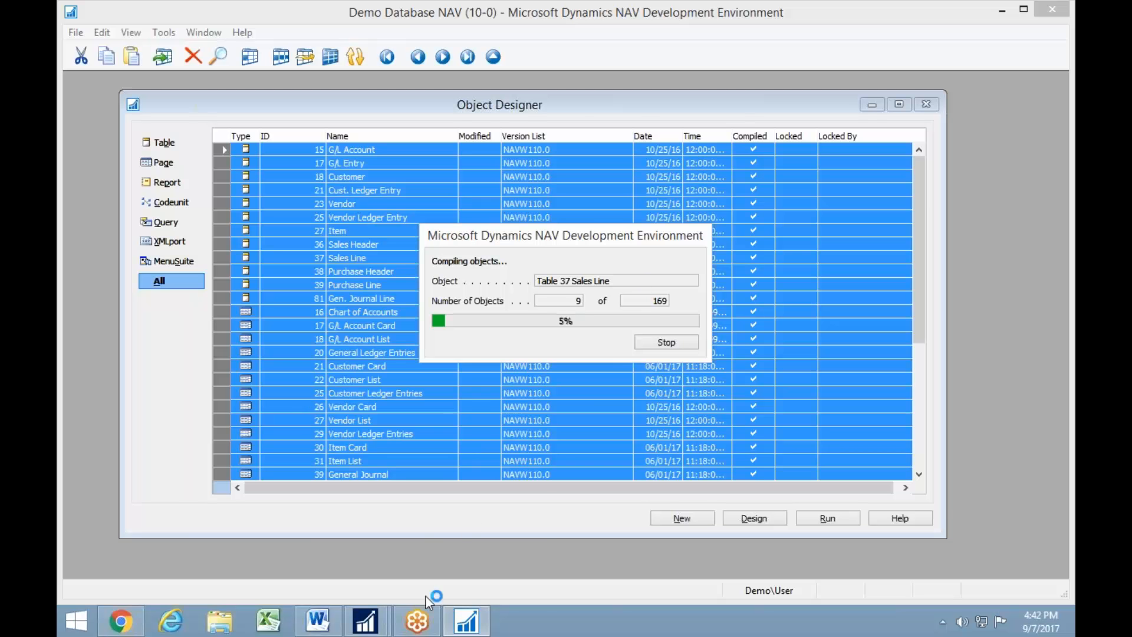
# - Switch to the Field Level and Data Security Setup, choose C:\Temp\Install.txt as the source code file, and implement the changes in code
pyautogui.moveTo(367, 620)
pyautogui.click(438, 534)
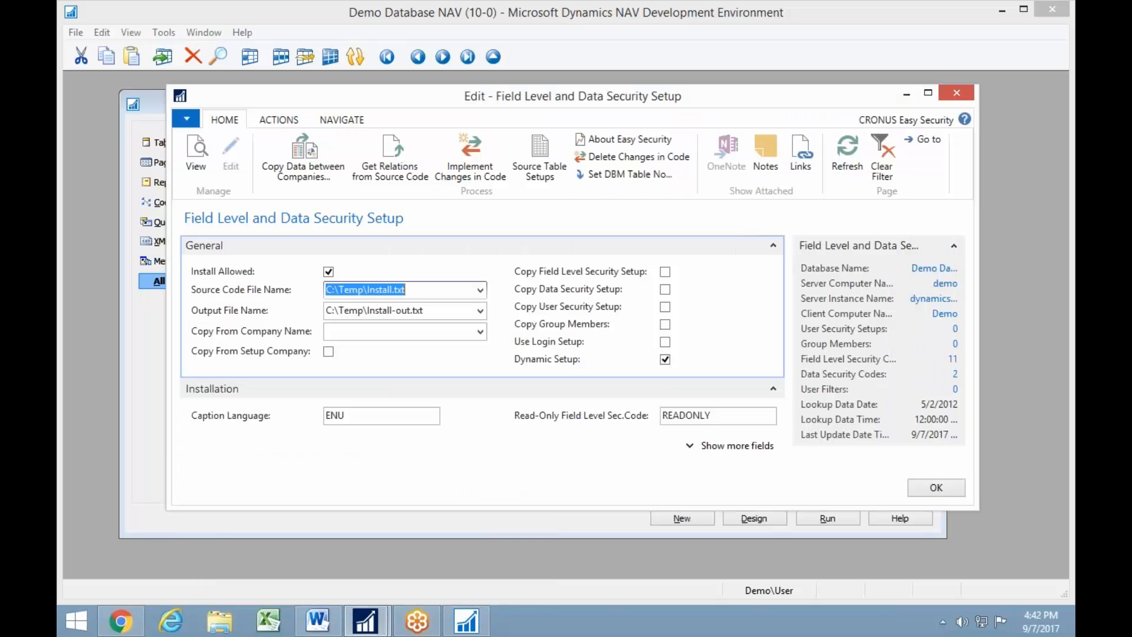
pyautogui.click(479, 289)
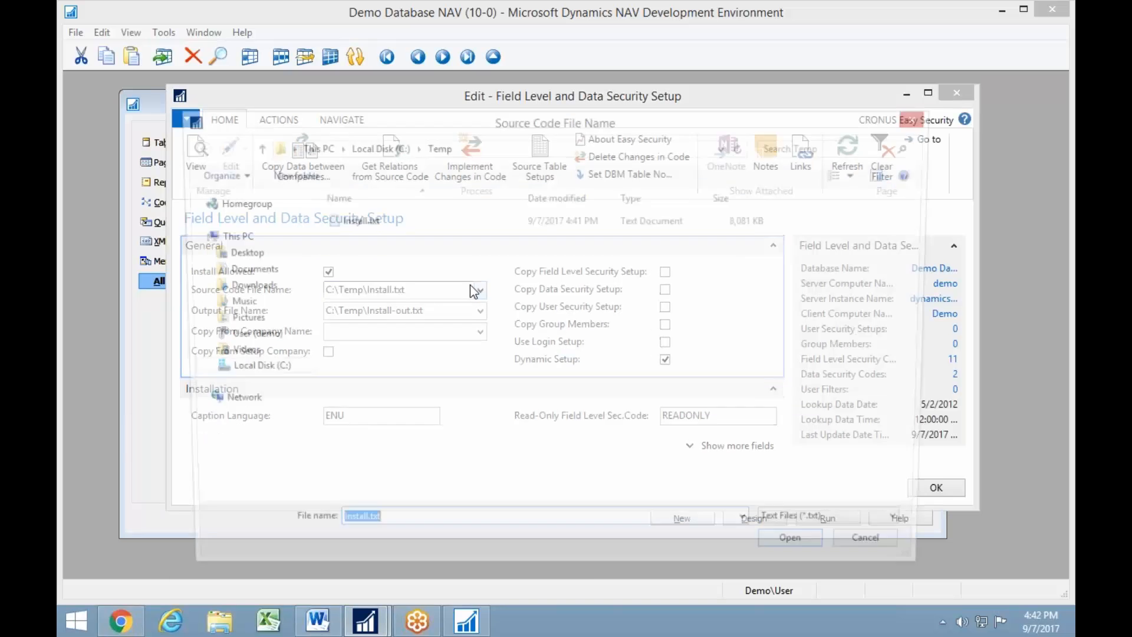
pyautogui.click(354, 220)
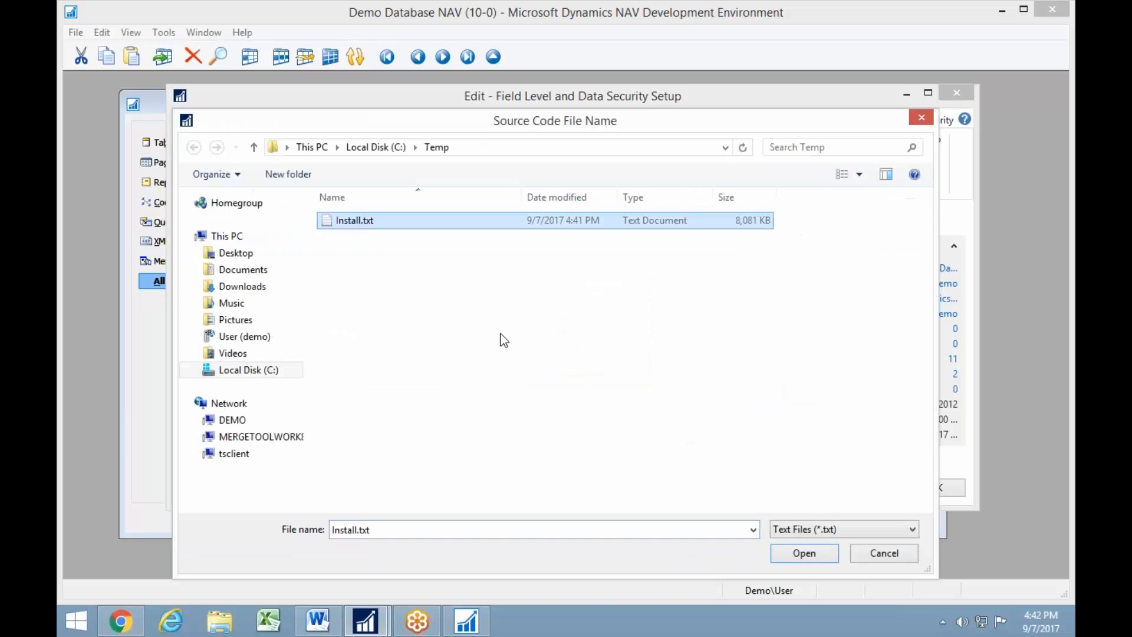
pyautogui.click(801, 553)
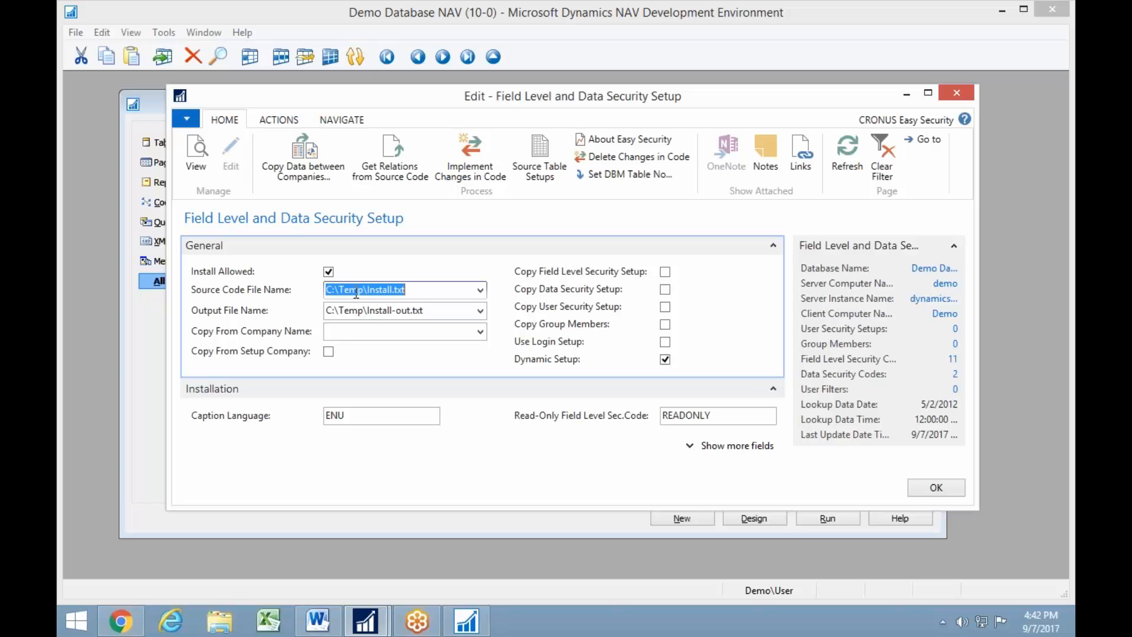
pyautogui.click(477, 158)
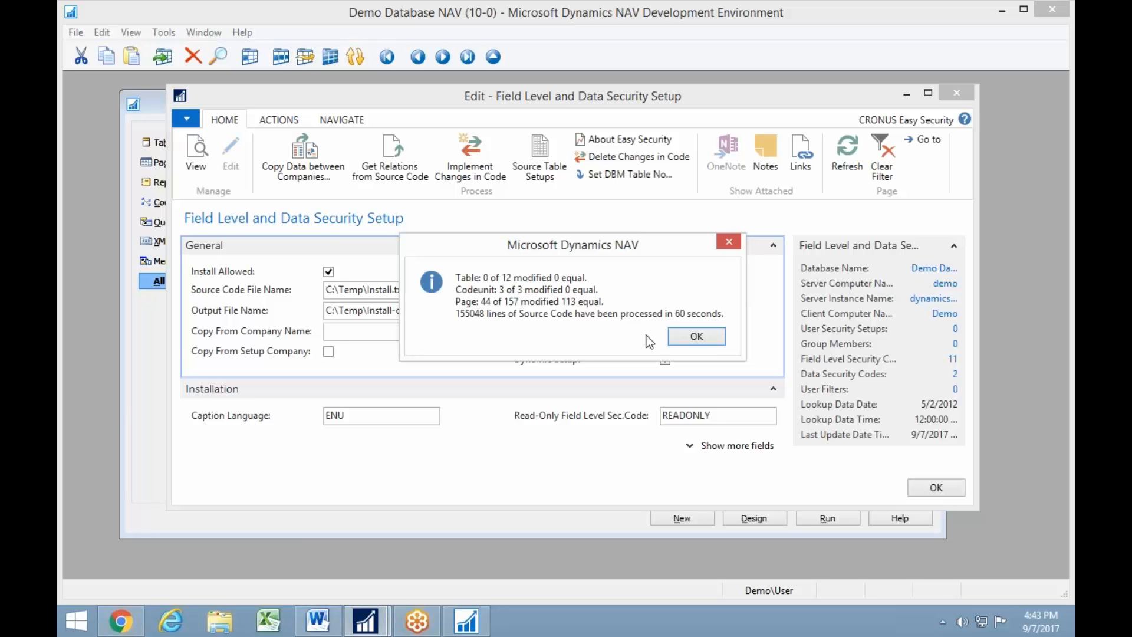
# - Import the modified objects from C:\Temp\Install-out.txt into the development environment
pyautogui.click(707, 339)
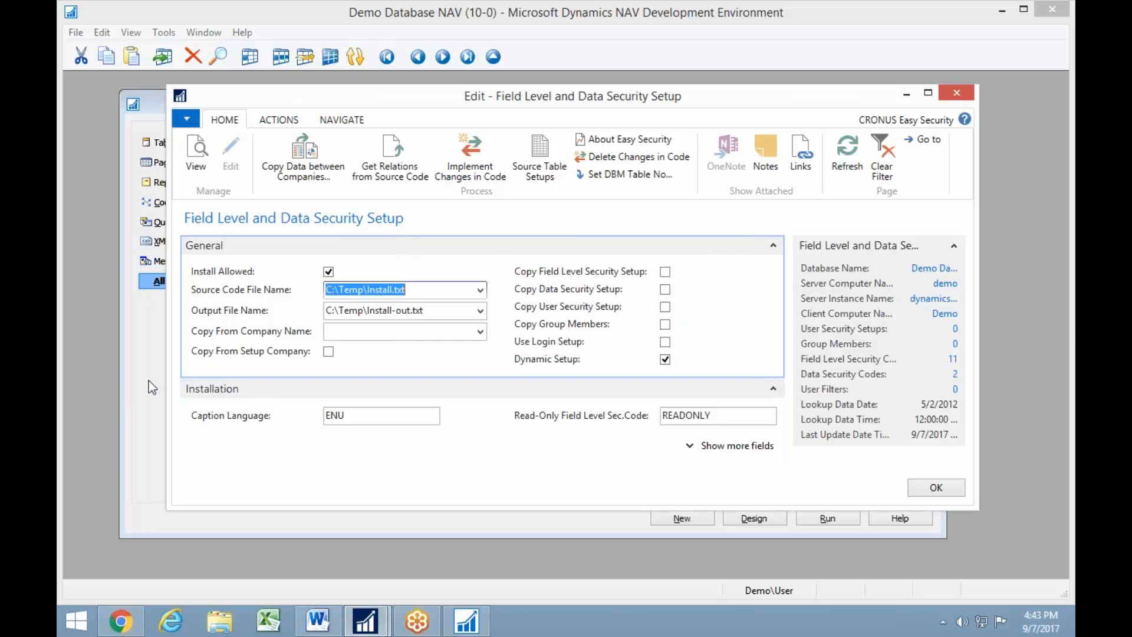
pyautogui.press('Escape')
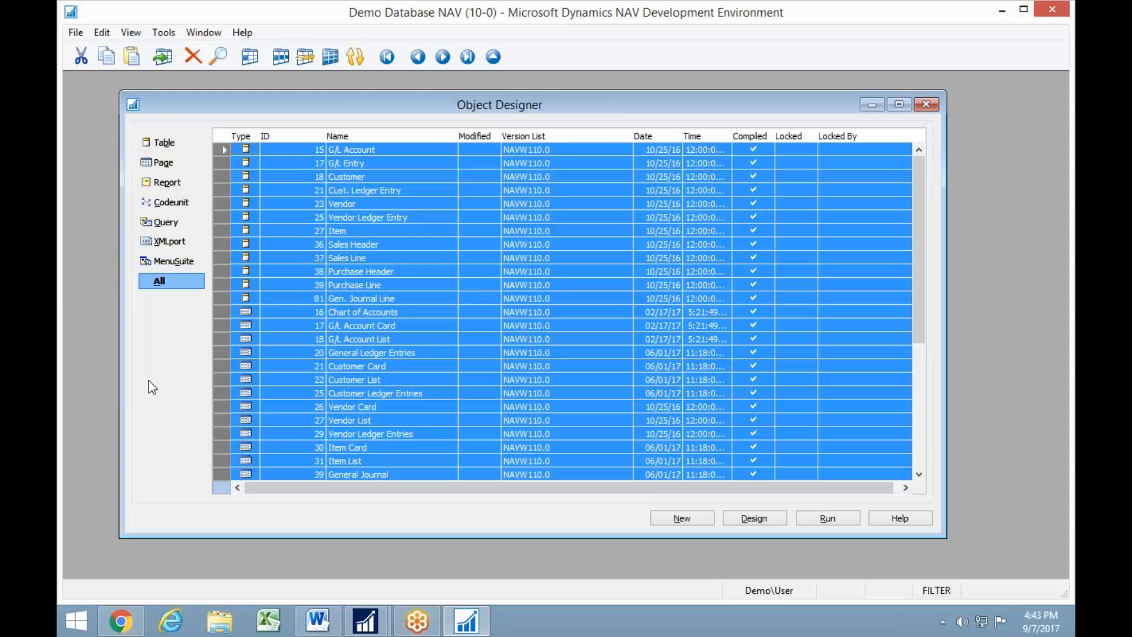
pyautogui.hotkey('alt', 'f')
pyautogui.press('i')
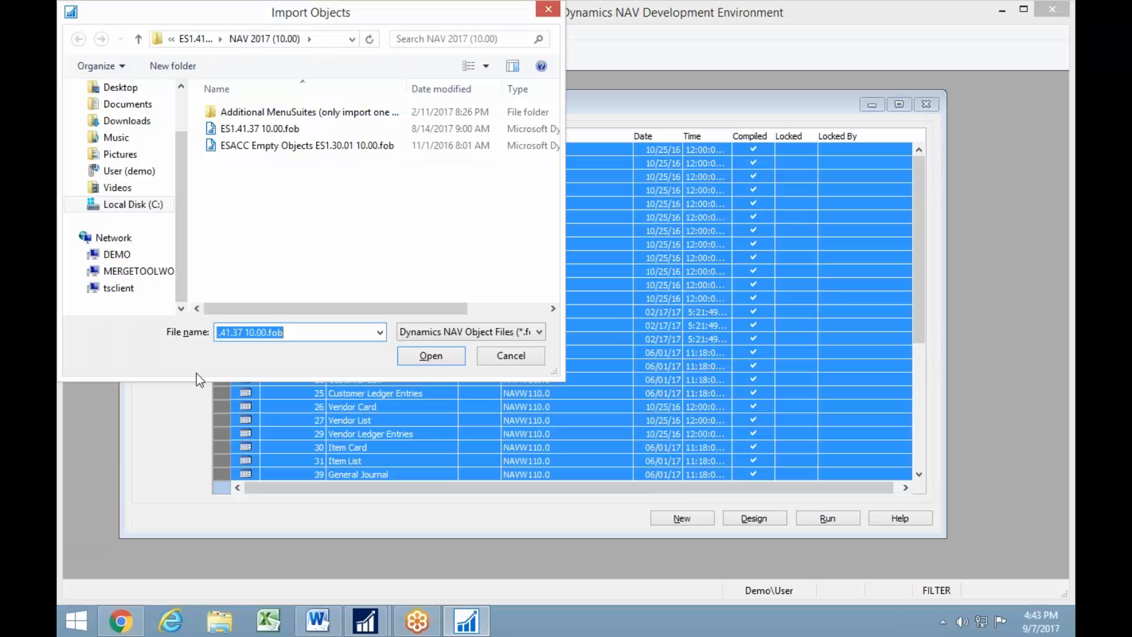
pyautogui.click(114, 208)
pyautogui.doubleClick(233, 229)
pyautogui.click(476, 332)
pyautogui.click(434, 360)
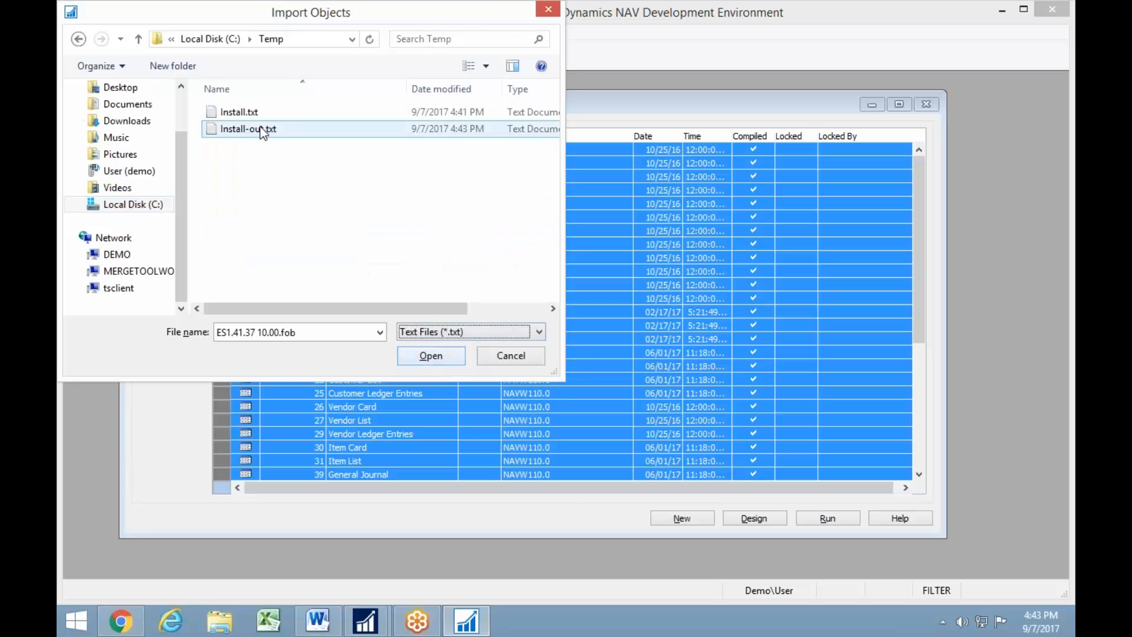
pyautogui.click(241, 129)
pyautogui.click(432, 357)
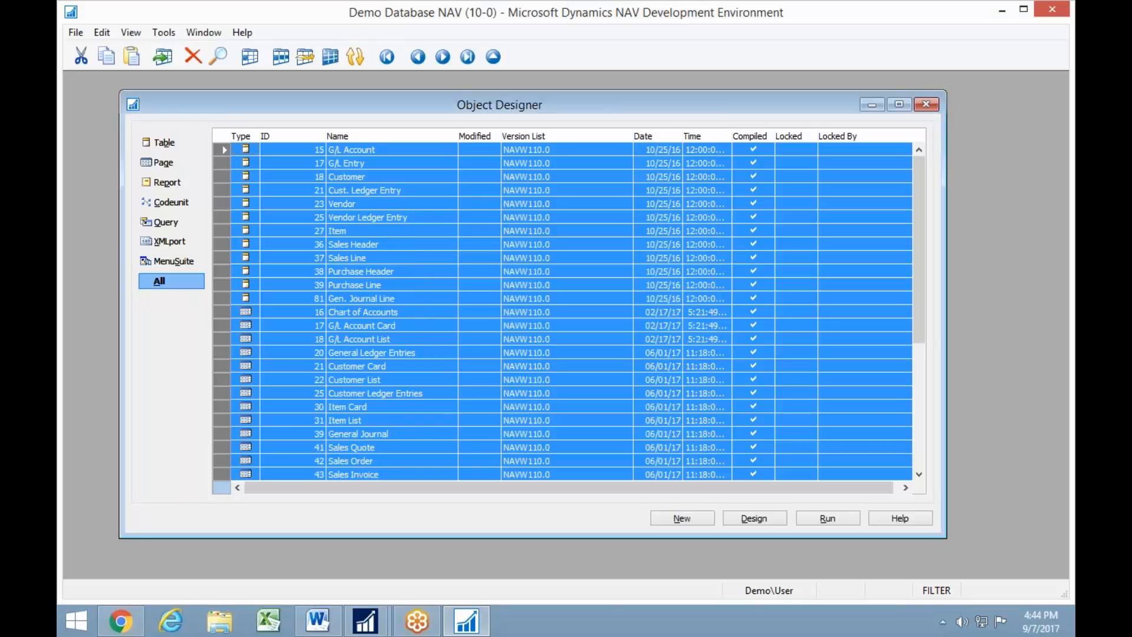
# - Filter the object list by Date to today, 09/07/17
pyautogui.hotkey('ctrl', 'F7')
pyautogui.press('Up')
pyautogui.press('Left')
pyautogui.write('date')
pyautogui.press('Tab')
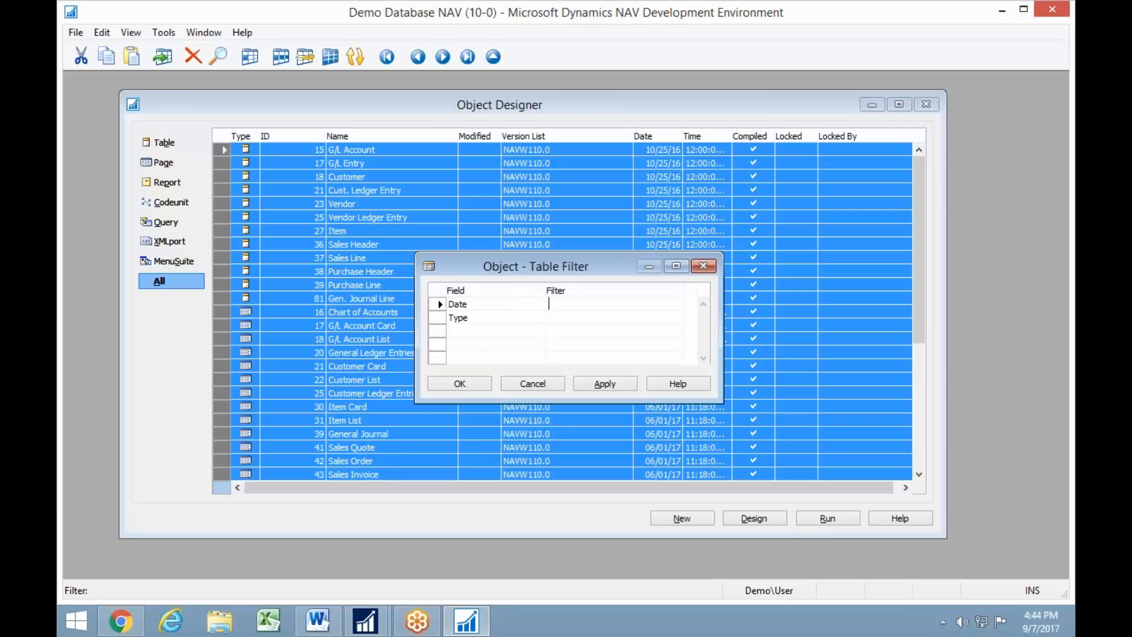
pyautogui.write('t')
pyautogui.press('Return')
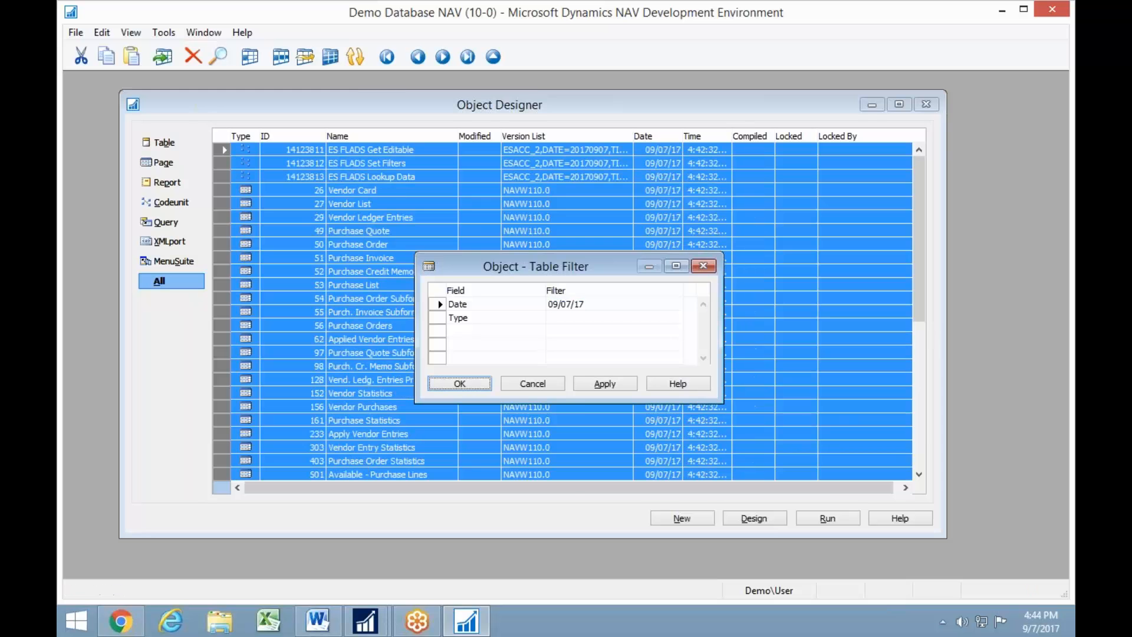
pyautogui.click(245, 150)
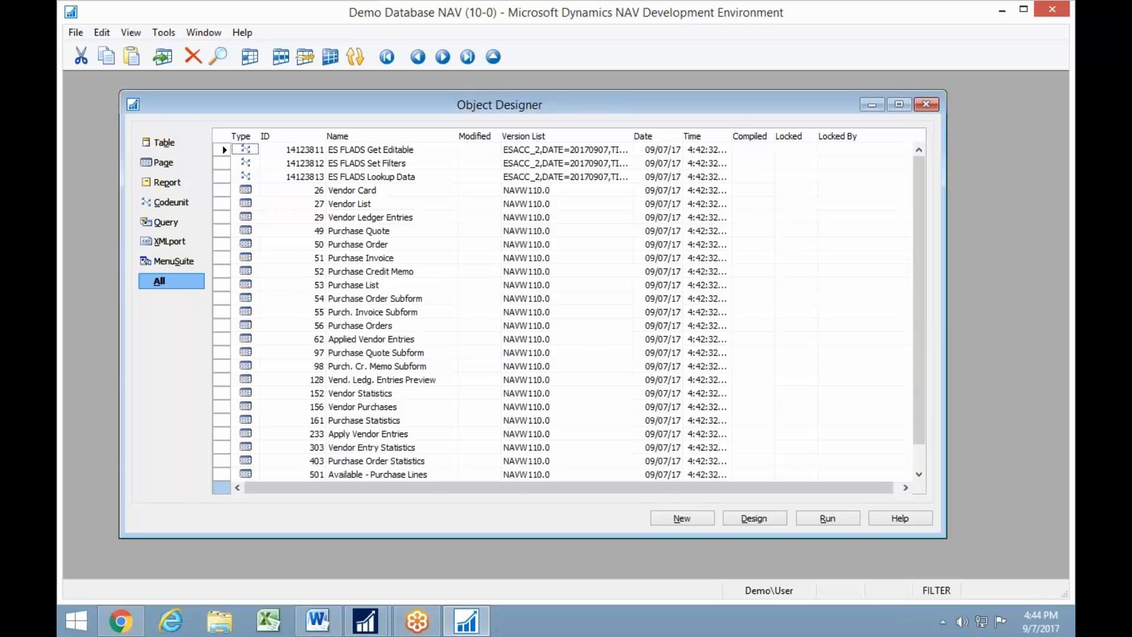
# - Examine the names and version lists of the three imported ES FLADS codeunits
pyautogui.press('Right')
pyautogui.press('Right')
pyautogui.press('Right')
pyautogui.press('Right')
pyautogui.press('Down')
pyautogui.press('Down')
pyautogui.press('Left')
pyautogui.press('Left')
pyautogui.press('Up')
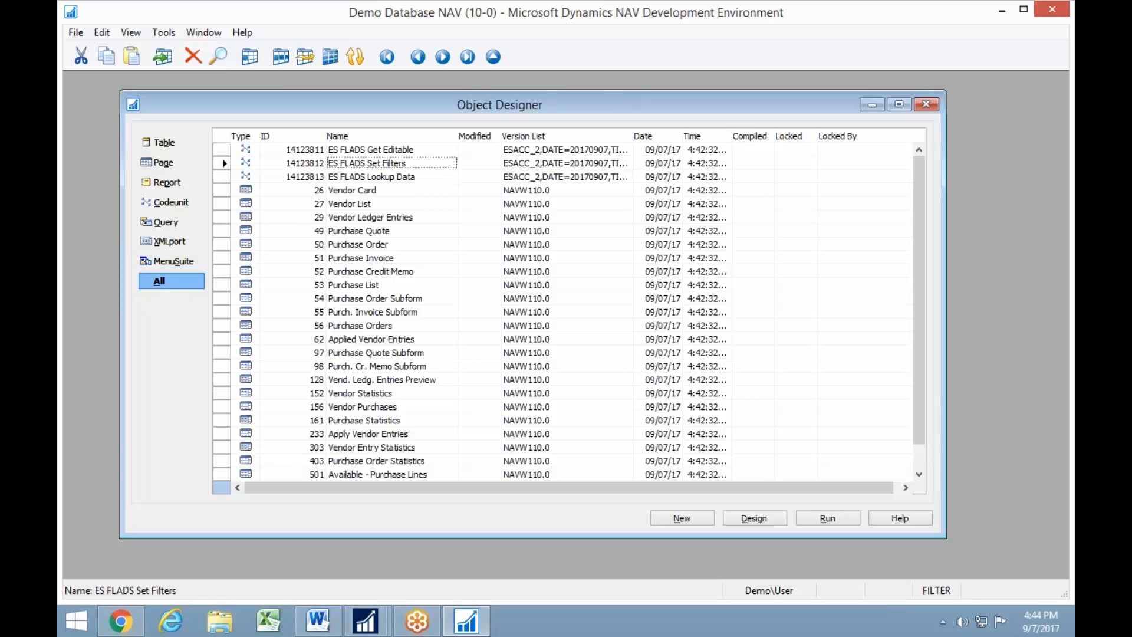
# - Compile all the objects in the date-filtered list
pyautogui.hotkey('ctrl', 'a')
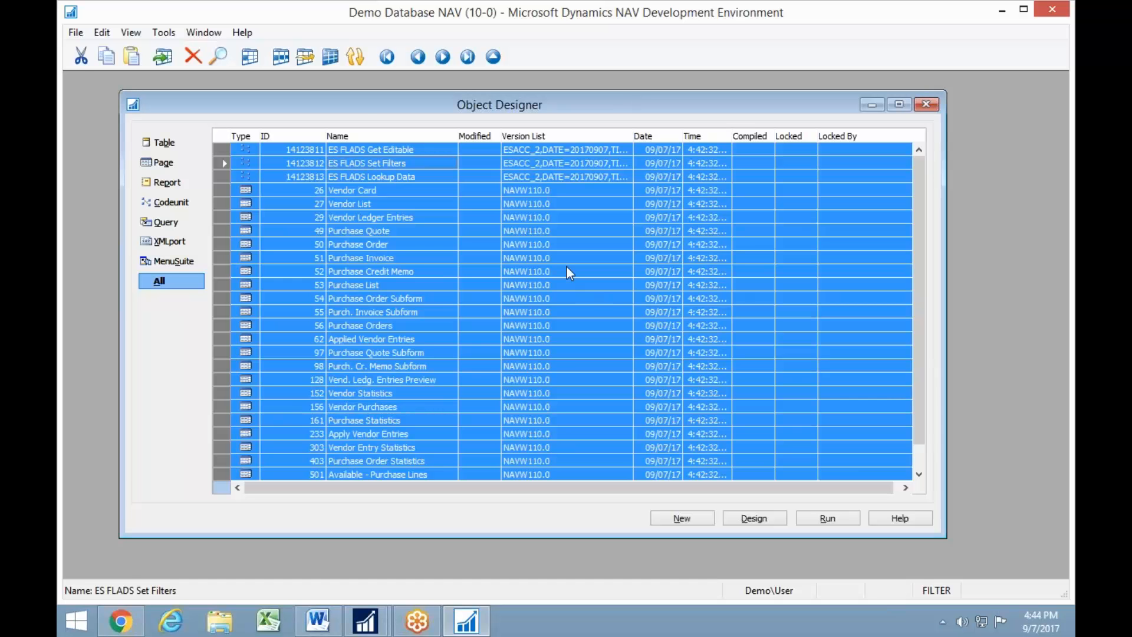
pyautogui.click(163, 32)
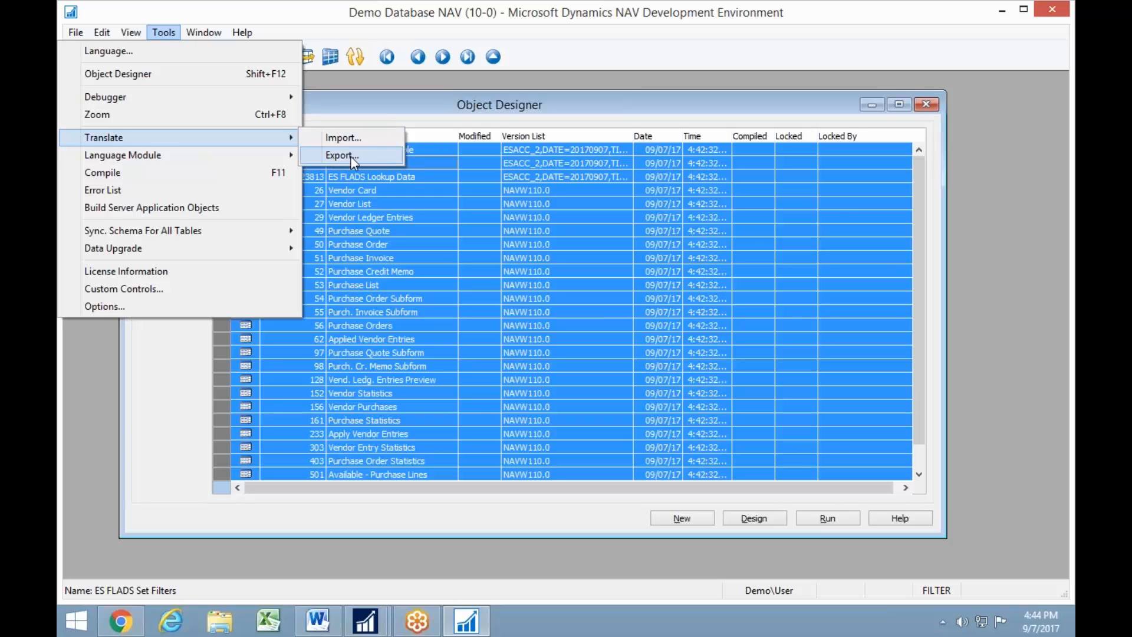
pyautogui.moveTo(261, 154)
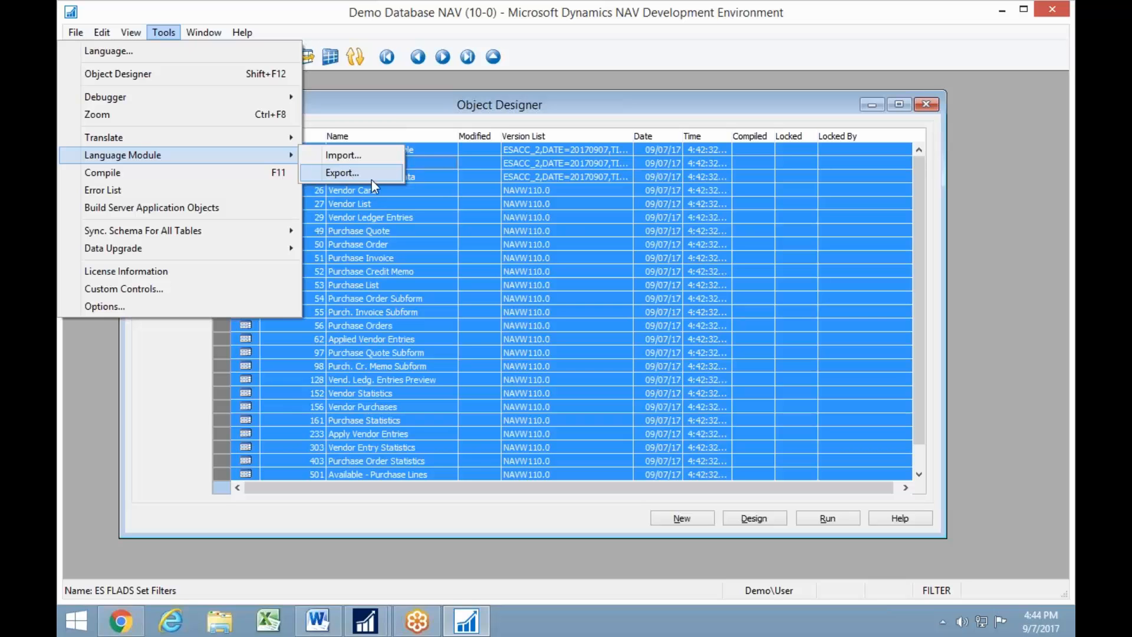
pyautogui.click(476, 108)
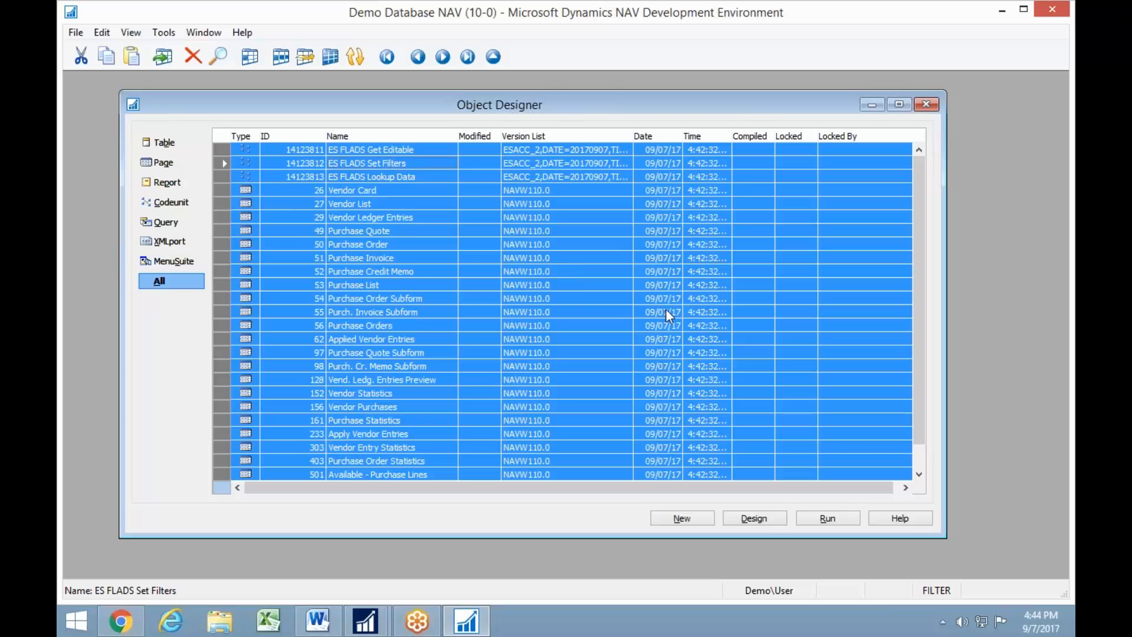
pyautogui.press('F11')
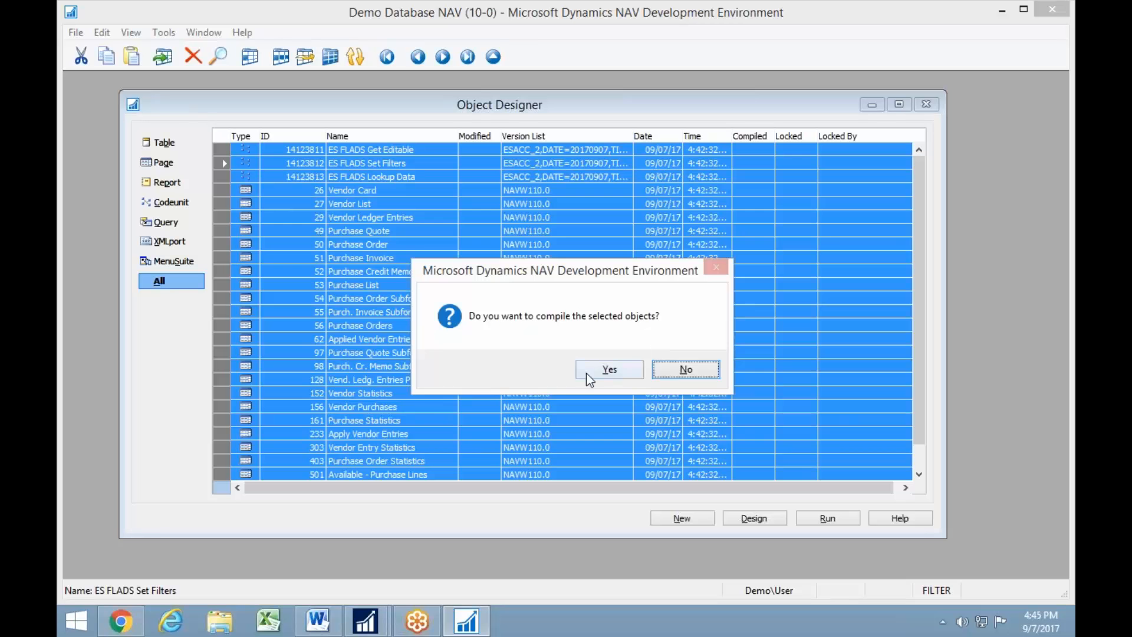
pyautogui.press('Return')
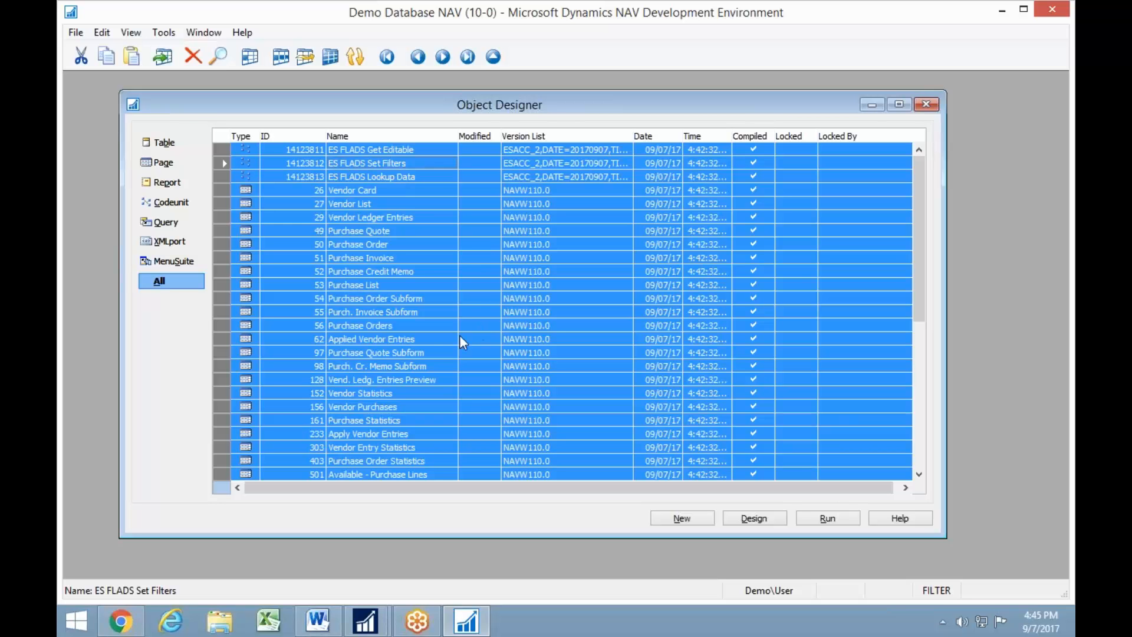
# - Return to the NAV client, close the security setup, and copy the Field Level and Data Security data between companies
pyautogui.click(1003, 13)
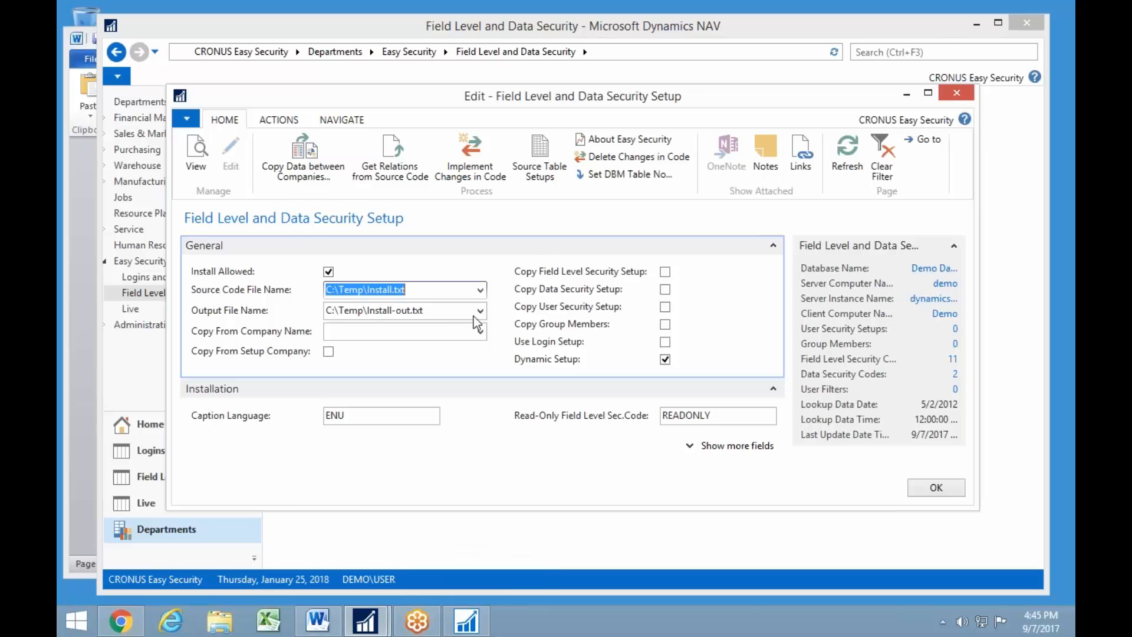
pyautogui.press('Escape')
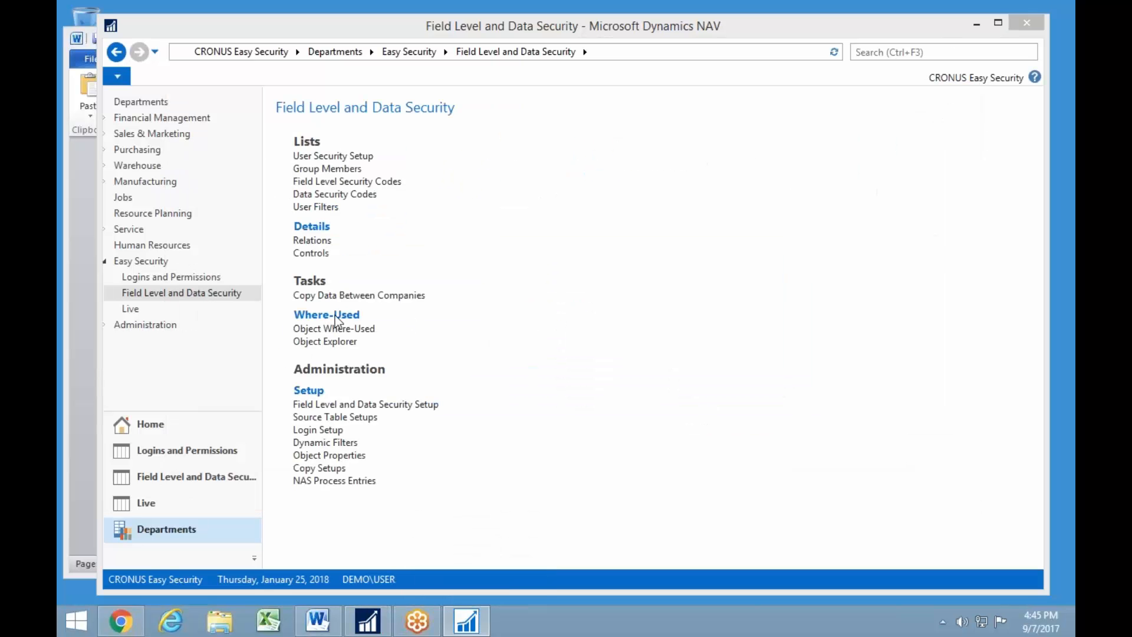
pyautogui.click(376, 295)
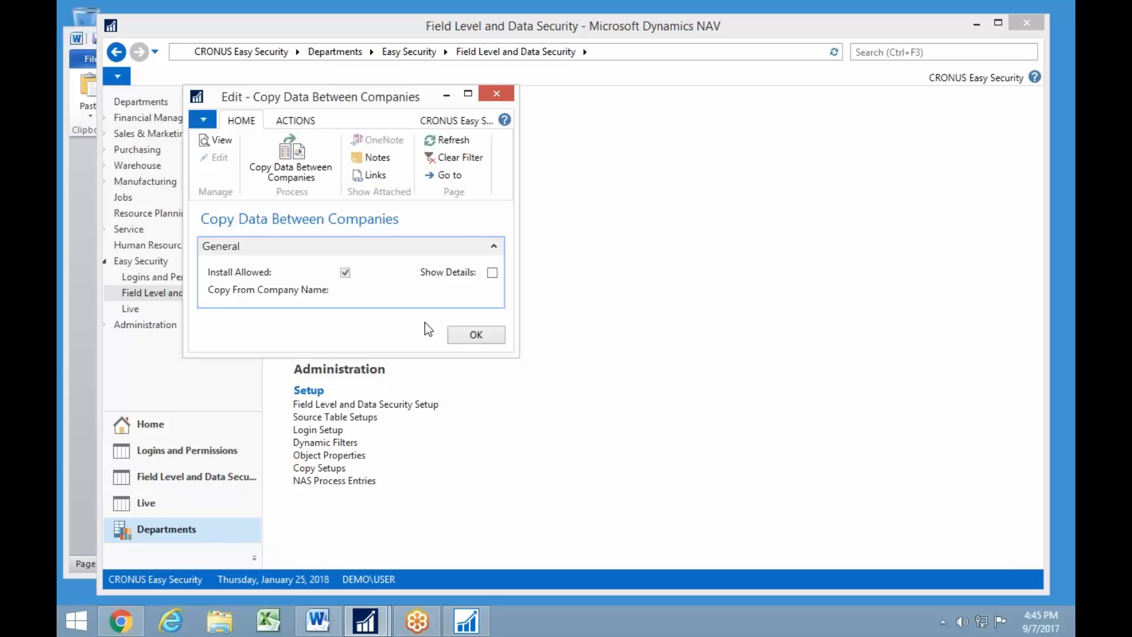
pyautogui.click(292, 158)
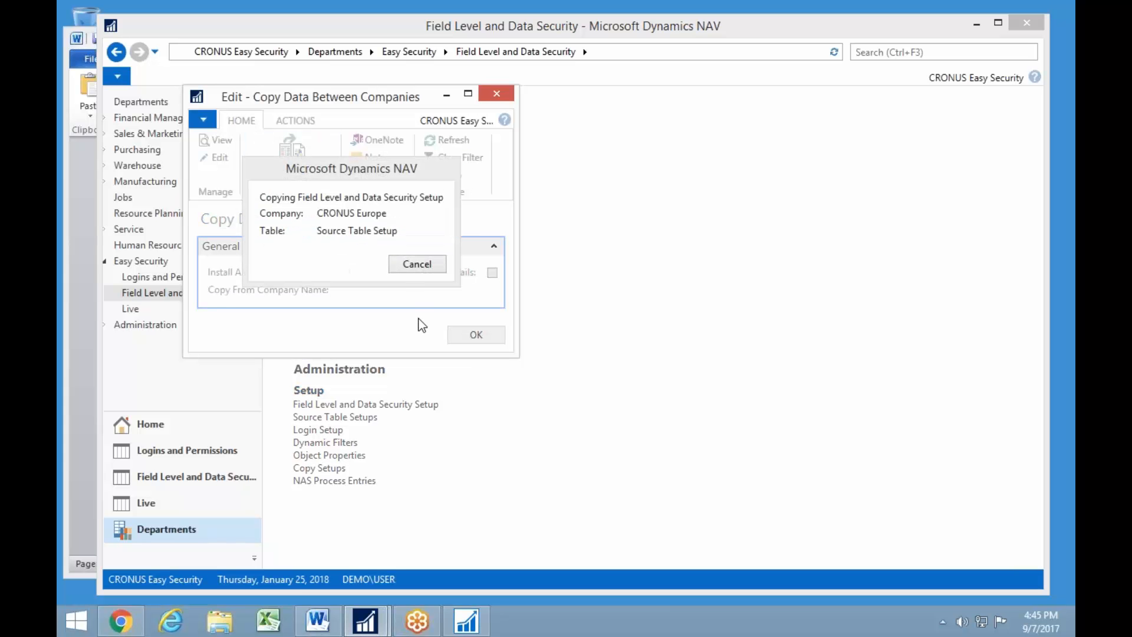
pyautogui.click(373, 248)
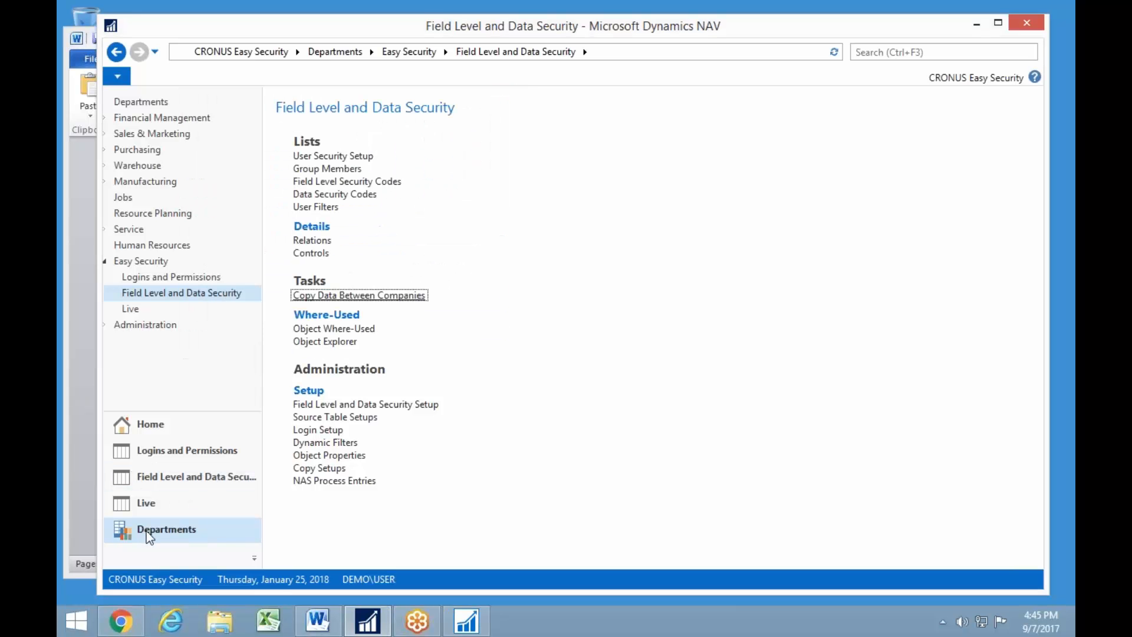
# - Change the active company to CRONUS North America
pyautogui.click(115, 76)
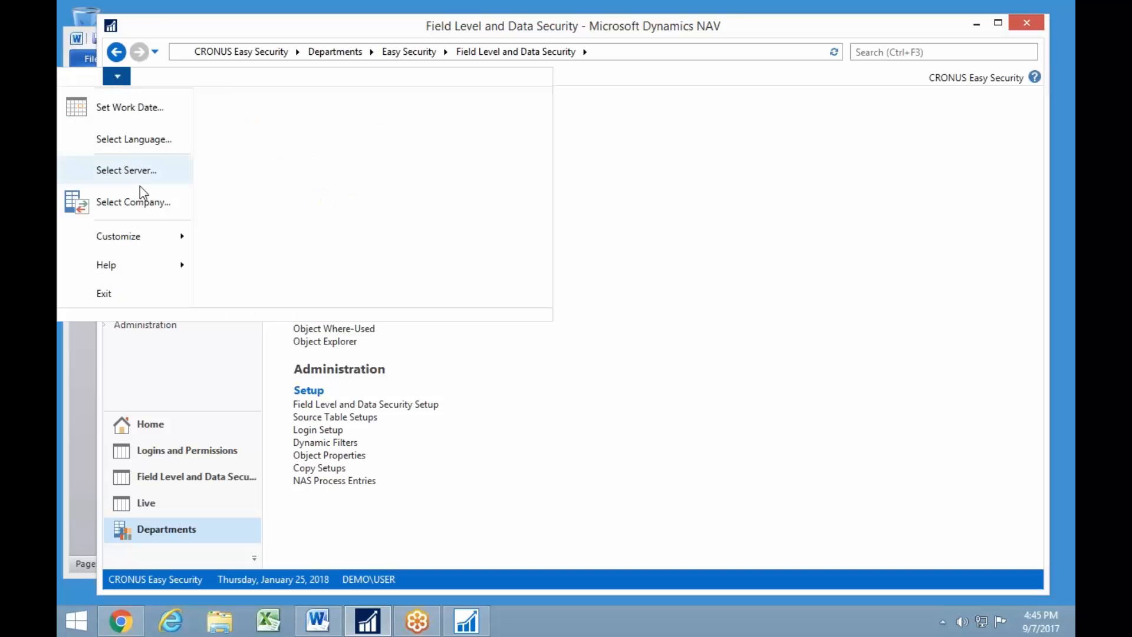
pyautogui.click(144, 203)
pyautogui.click(344, 153)
pyautogui.click(327, 227)
pyautogui.click(256, 194)
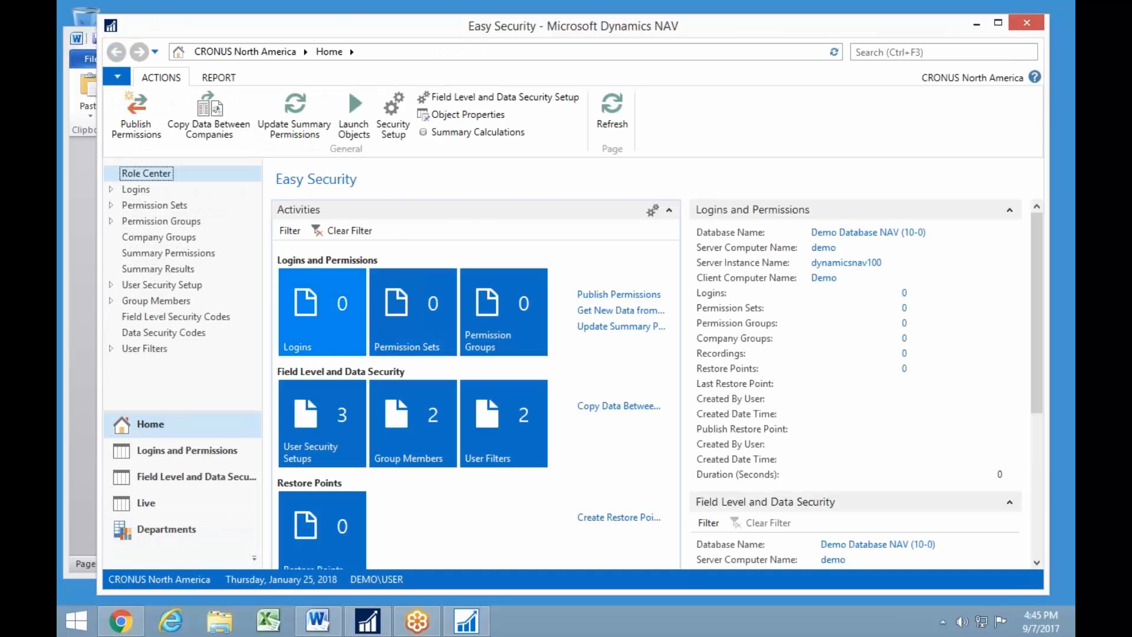
# - In Field Level and Data Security, add a User Security Setup line for source table 23 (Vendor) with field level security code READONLY
pyautogui.click(190, 531)
pyautogui.click(155, 261)
pyautogui.click(168, 294)
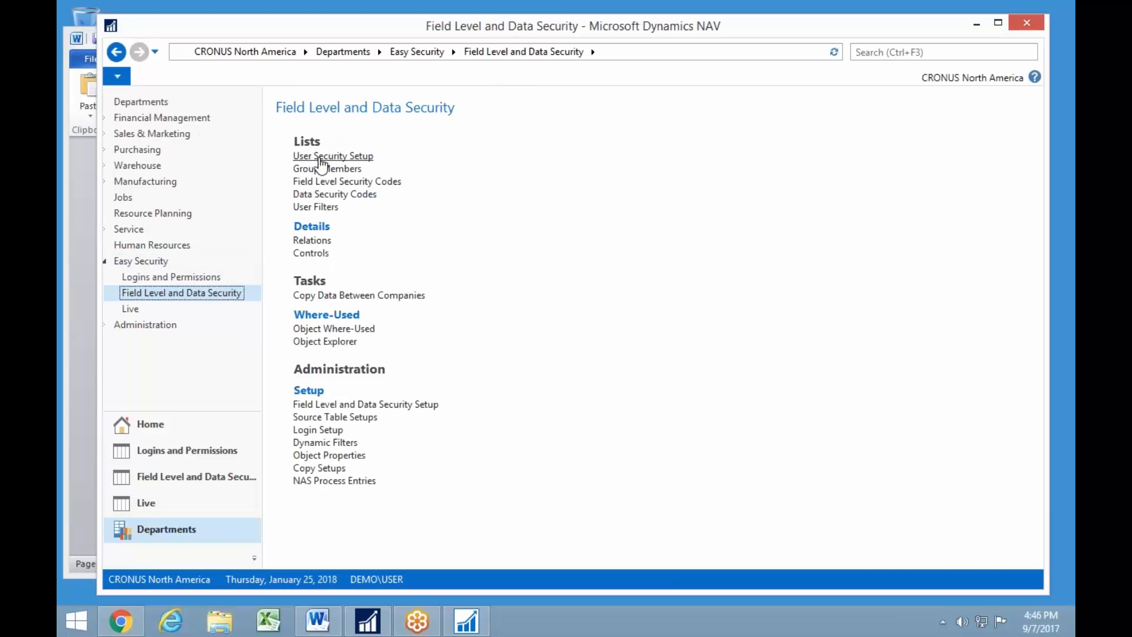
pyautogui.click(303, 156)
pyautogui.click(126, 113)
pyautogui.press('Tab')
pyautogui.write('23')
pyautogui.press('Tab')
pyautogui.press('Down')
pyautogui.press('Up')
pyautogui.press('Escape')
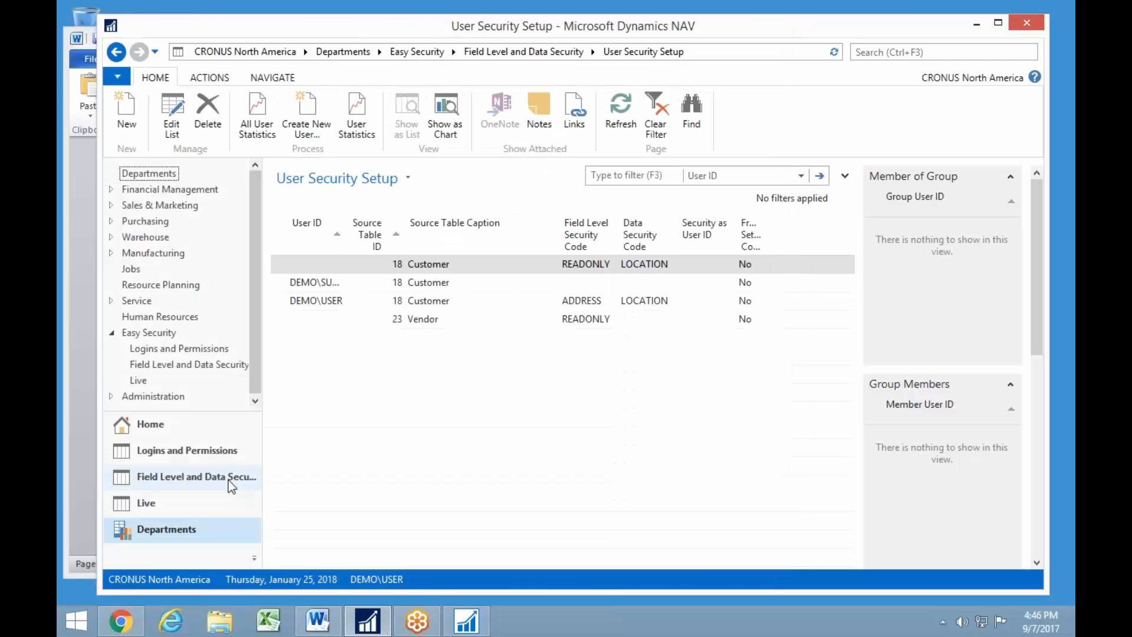
# - Open the Vendors list in the Order Processing area of Purchasing
pyautogui.click(146, 222)
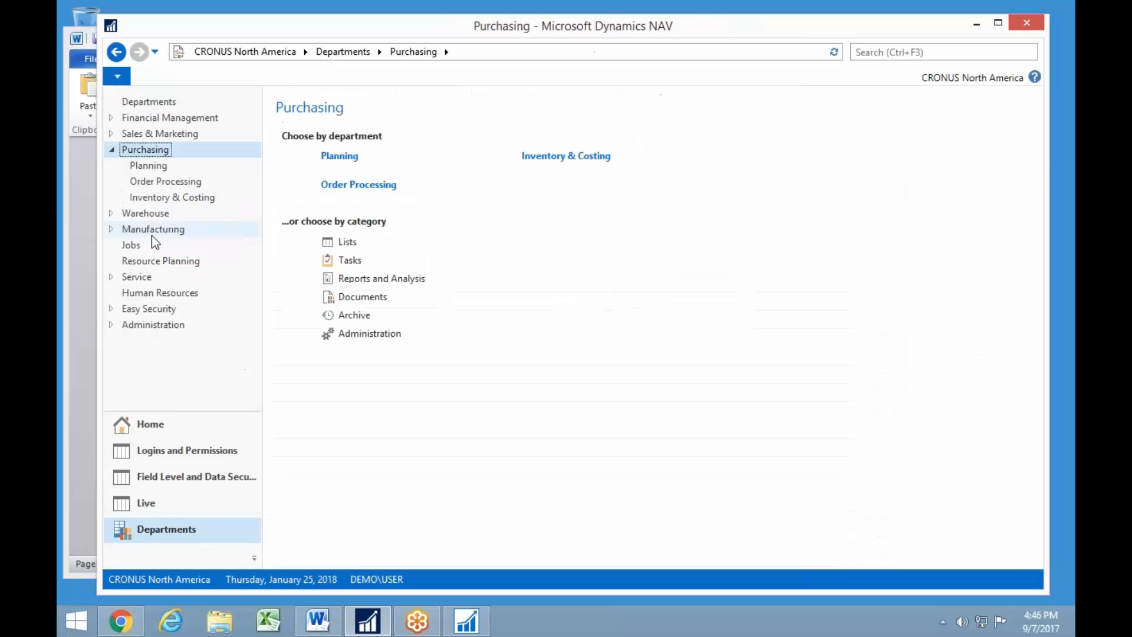
pyautogui.click(157, 181)
pyautogui.click(317, 157)
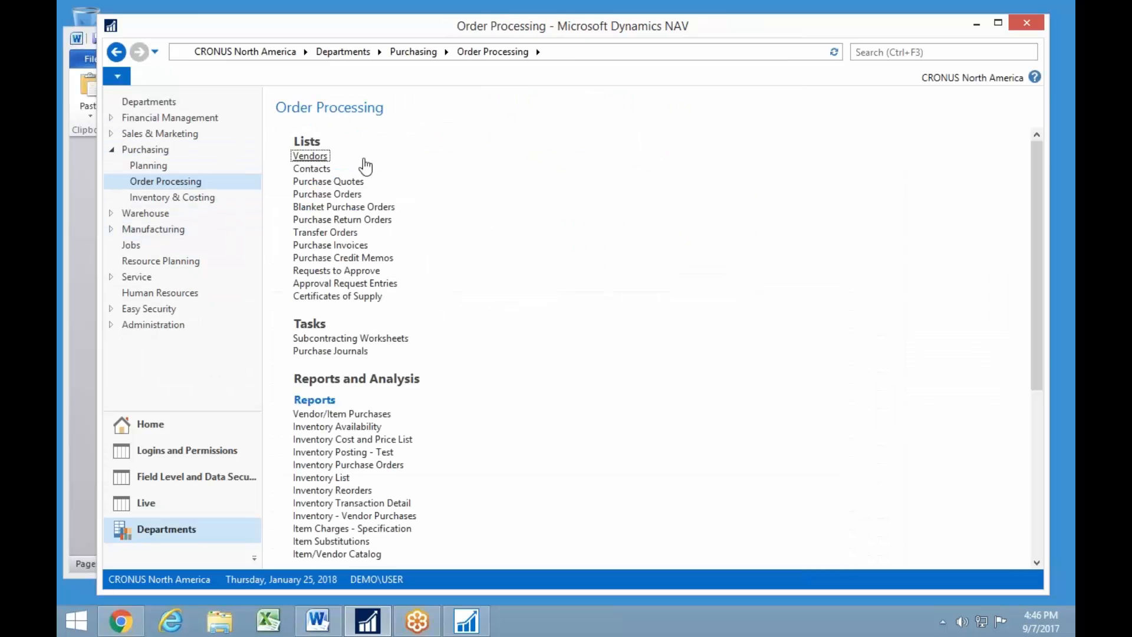